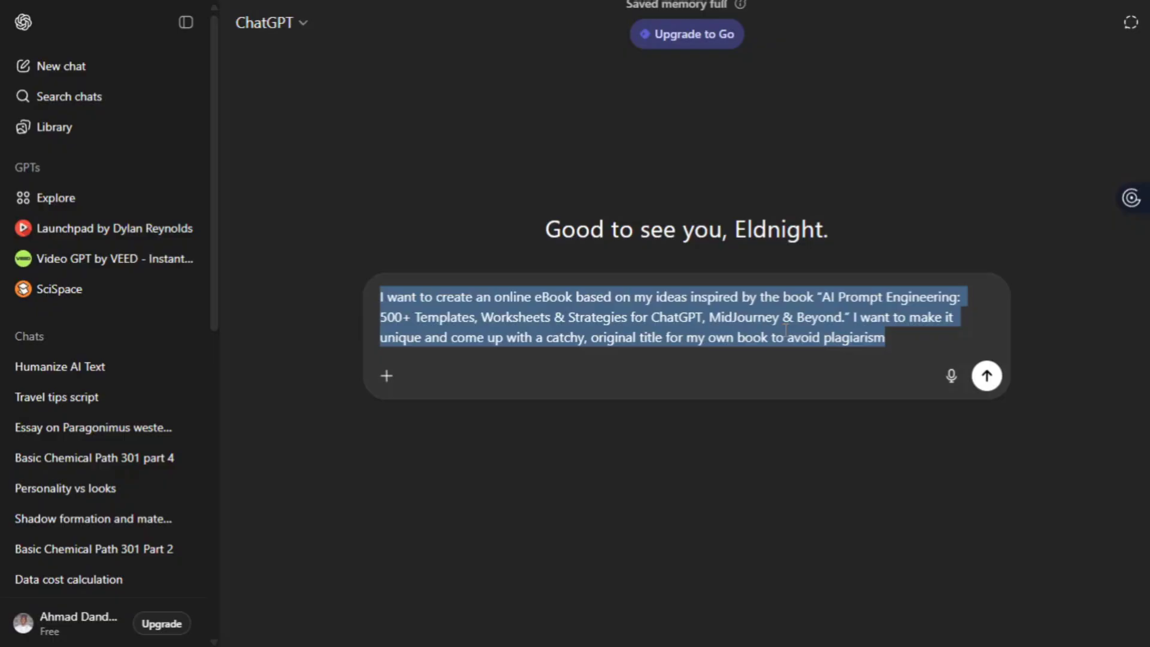
# - Send the e-book prompt and review the reply, from Chapter 1: Welcome to the World of AI Prompts
pyautogui.click(884, 336)
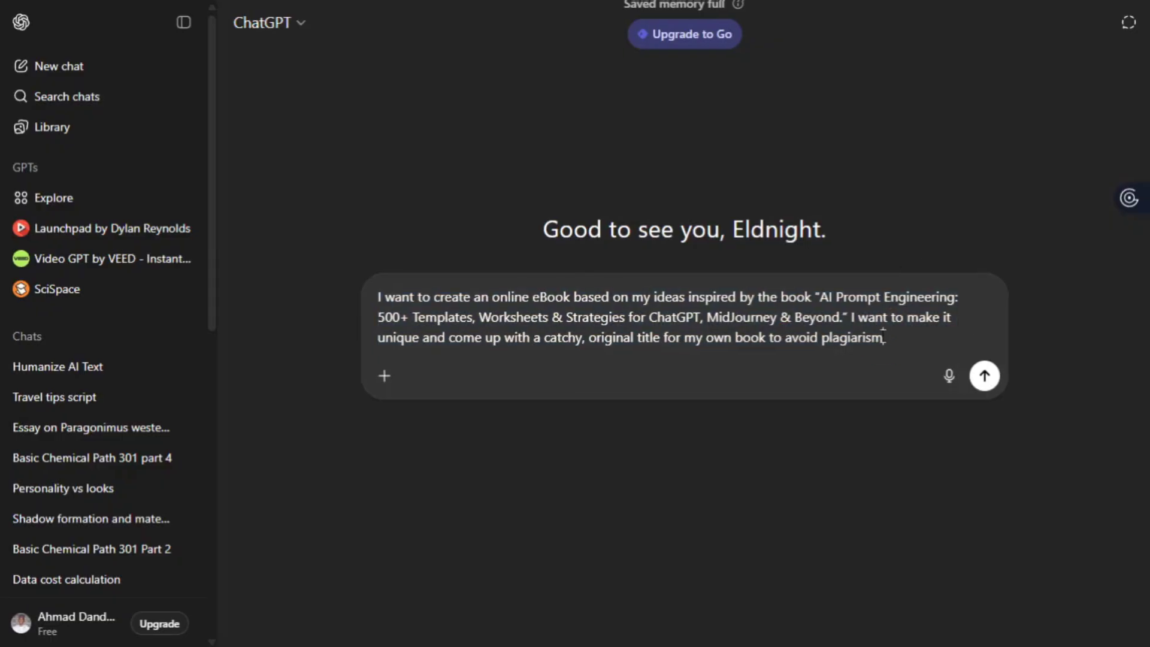
pyautogui.press('Return')
pyautogui.press('Return')
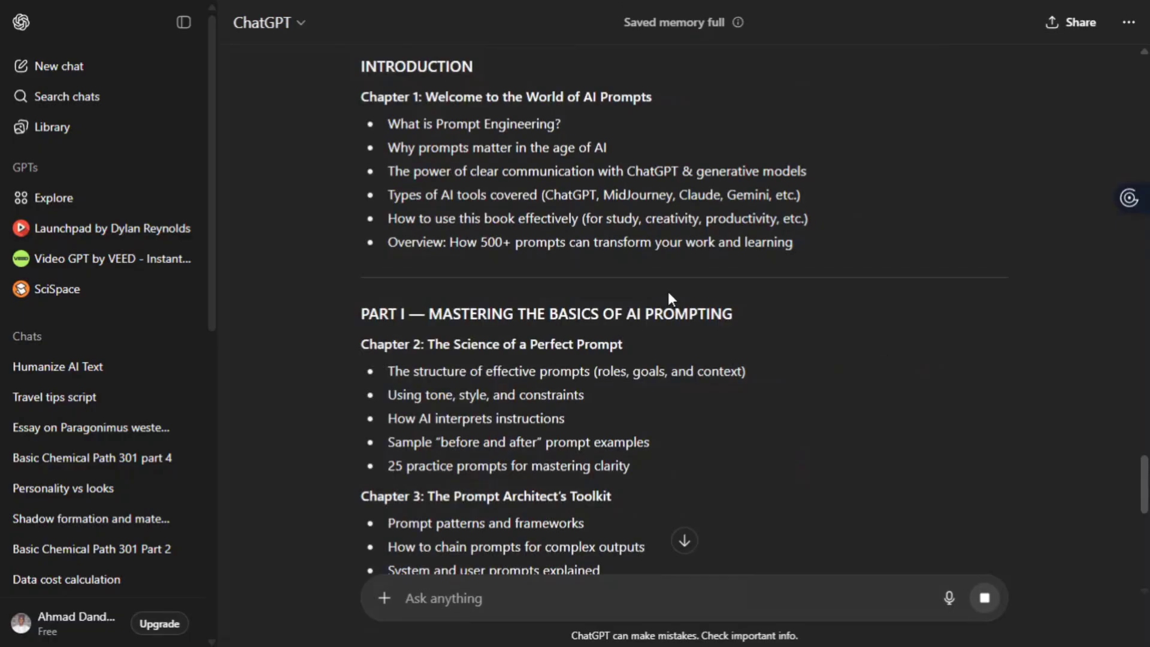
pyautogui.scroll(-1, 667, 291)
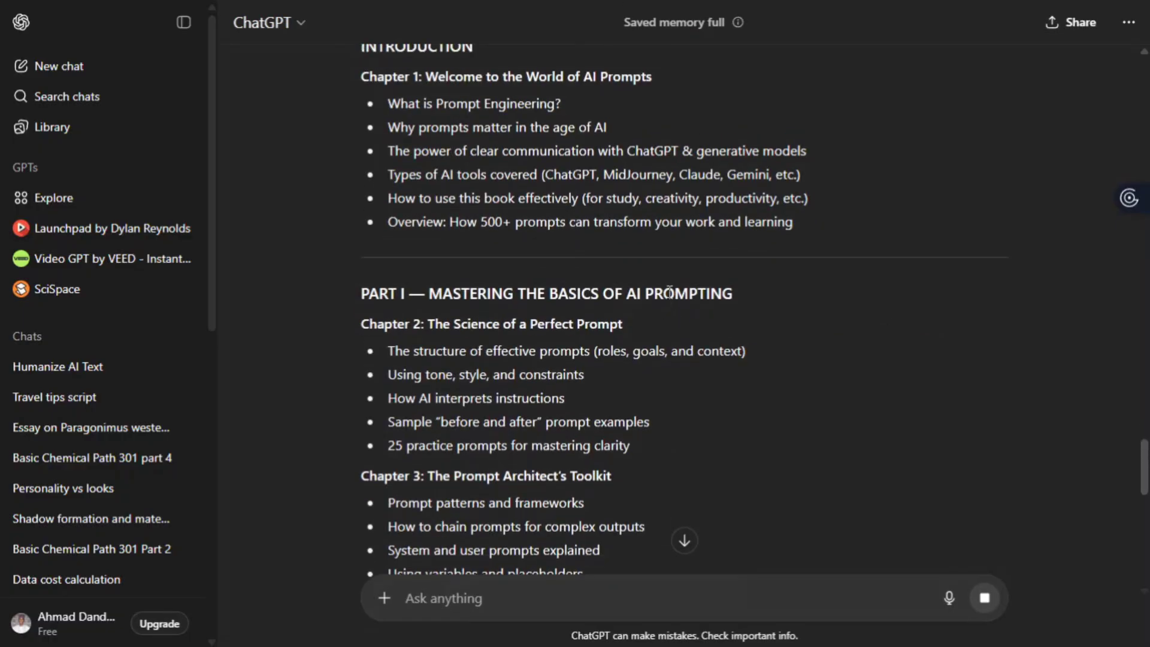
pyautogui.scroll(-3, 668, 294)
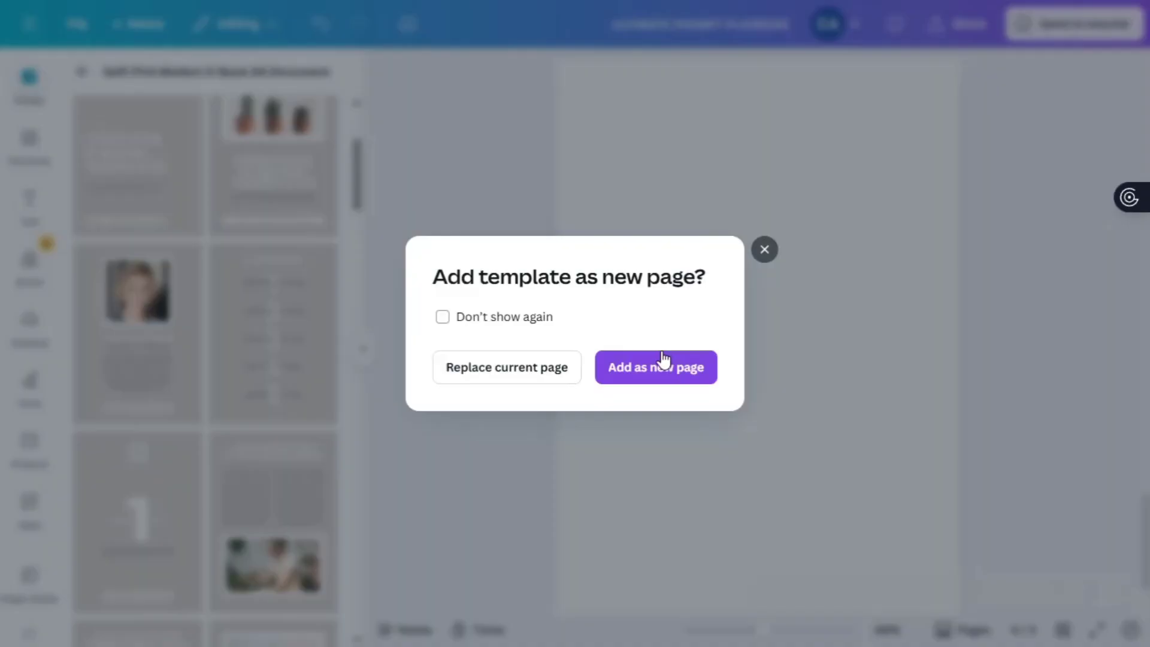
# - Add the dark circuit-style 'THE ULTIMATE PROMPT PLAYBOOK' template to the design as a new page
pyautogui.click(662, 361)
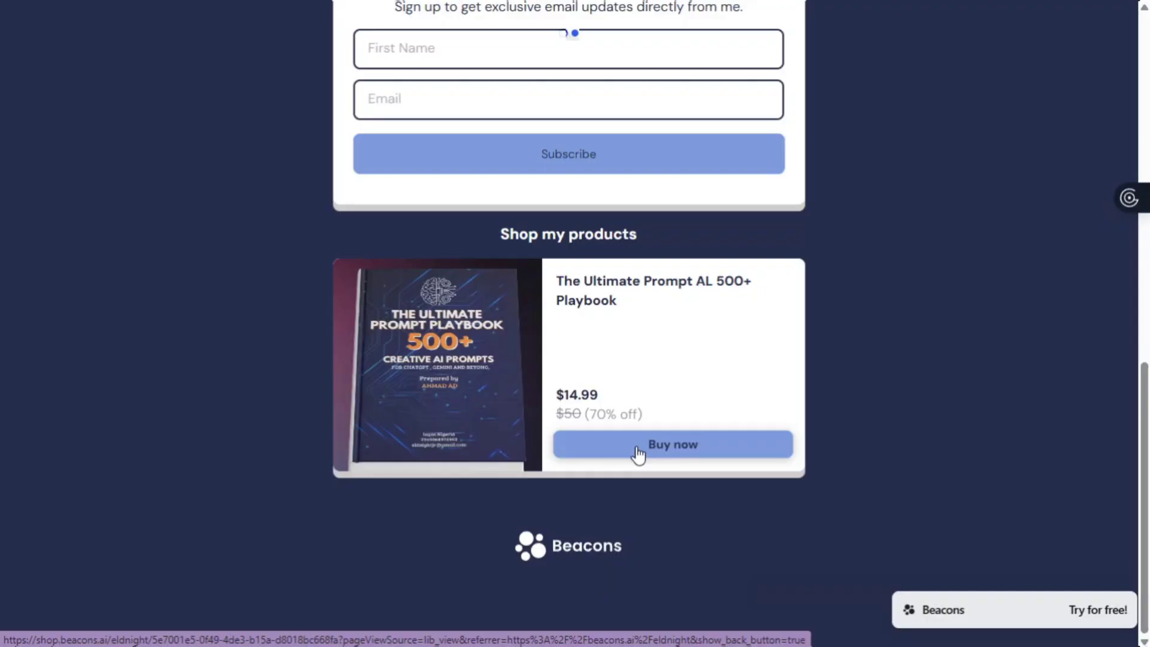
# - Open the $14.99 product page for The Ultimate Prompt AL 500+ Playbook from the Beacons shop
pyautogui.click(637, 446)
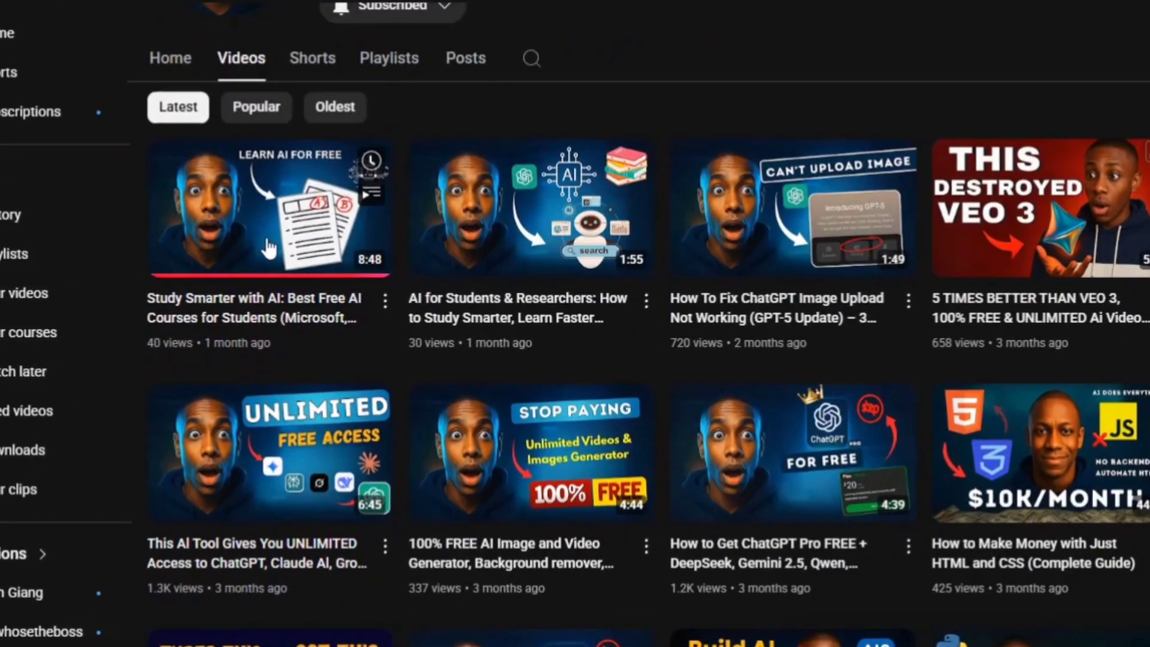
pyautogui.scroll(-2, 257, 244)
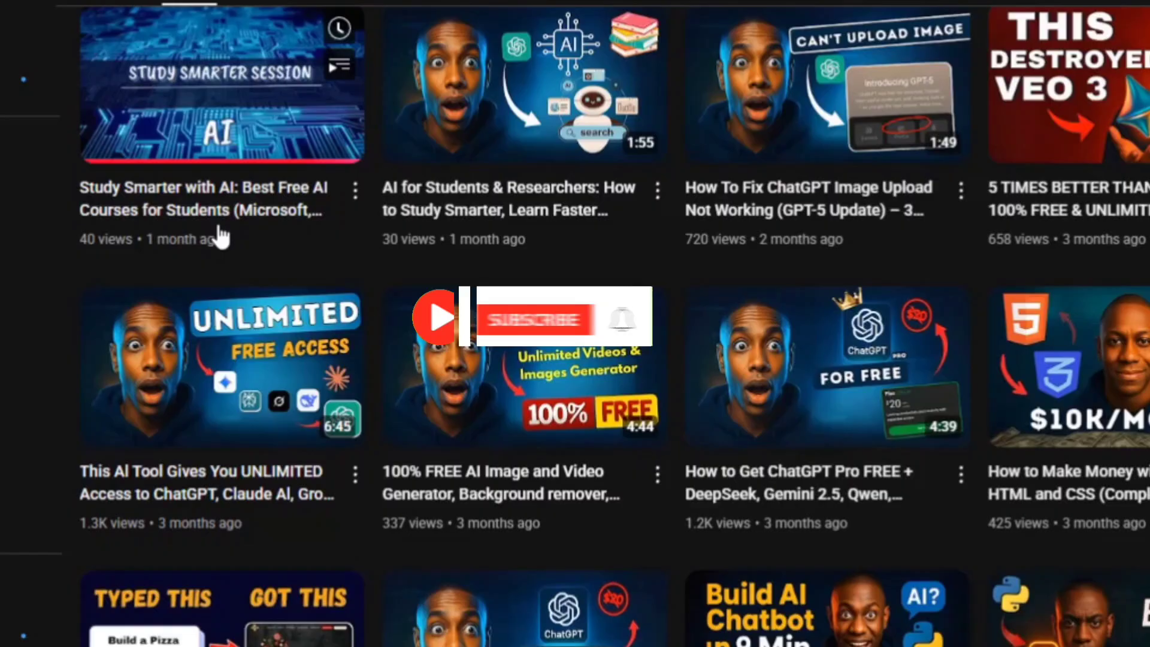
pyautogui.scroll(-2, 221, 237)
pyautogui.scroll(-2, 222, 234)
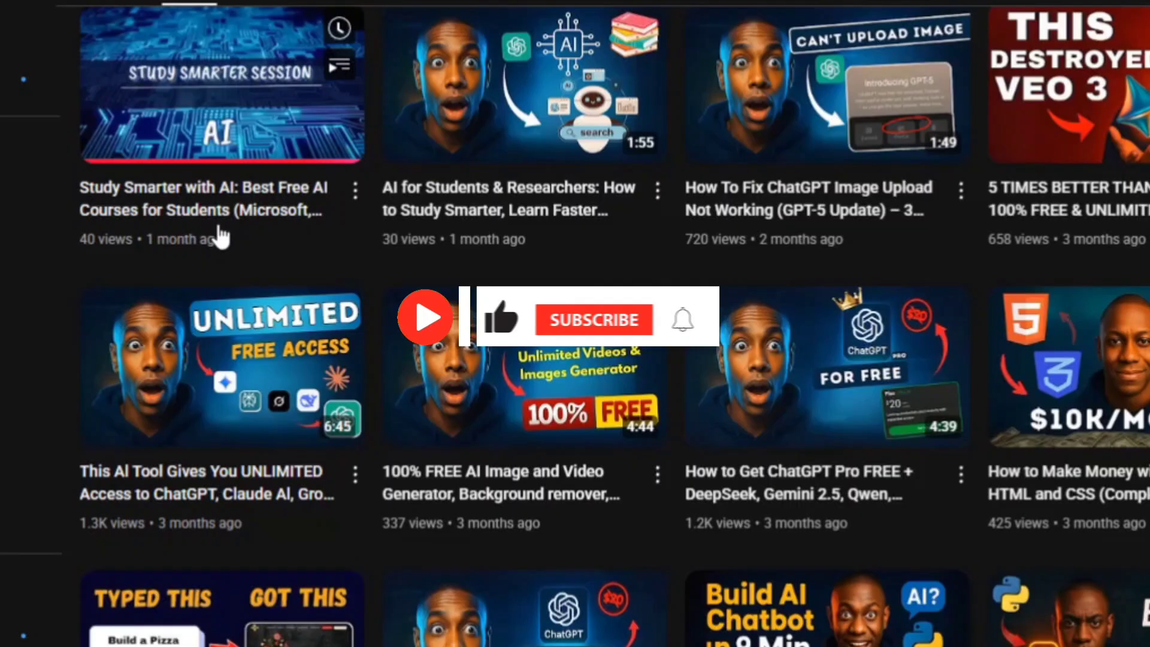
pyautogui.scroll(-4, 221, 237)
pyautogui.scroll(-1, 220, 236)
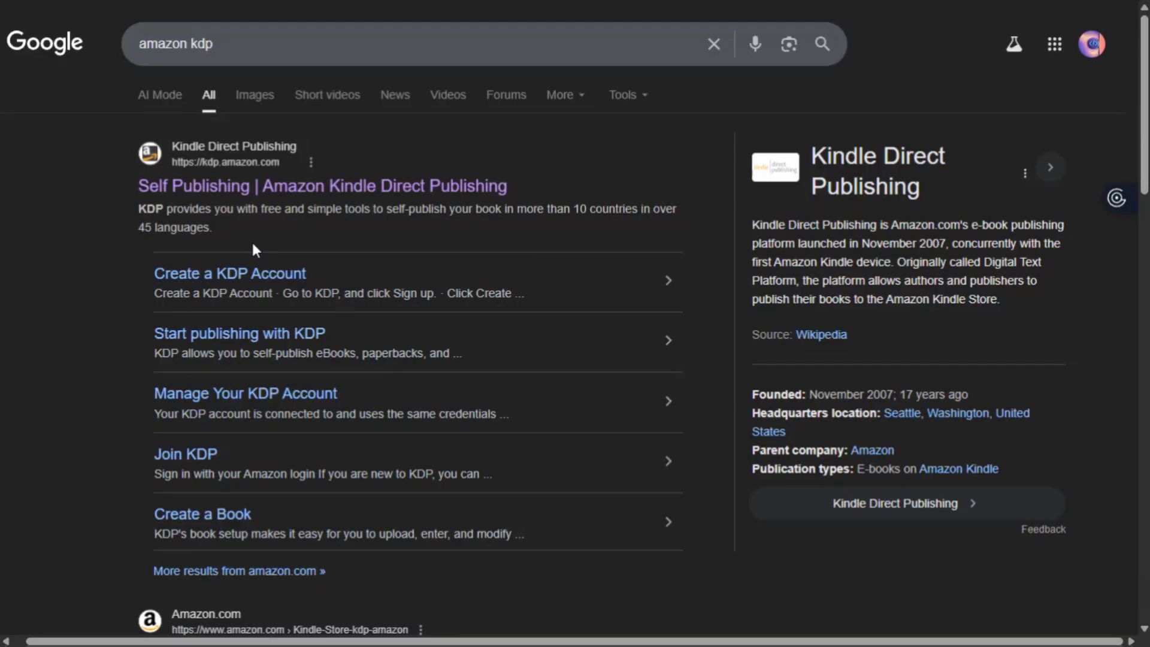
# - Go to Amazon Kindle Direct Publishing and start the Join KDP account sign-up
pyautogui.click(294, 193)
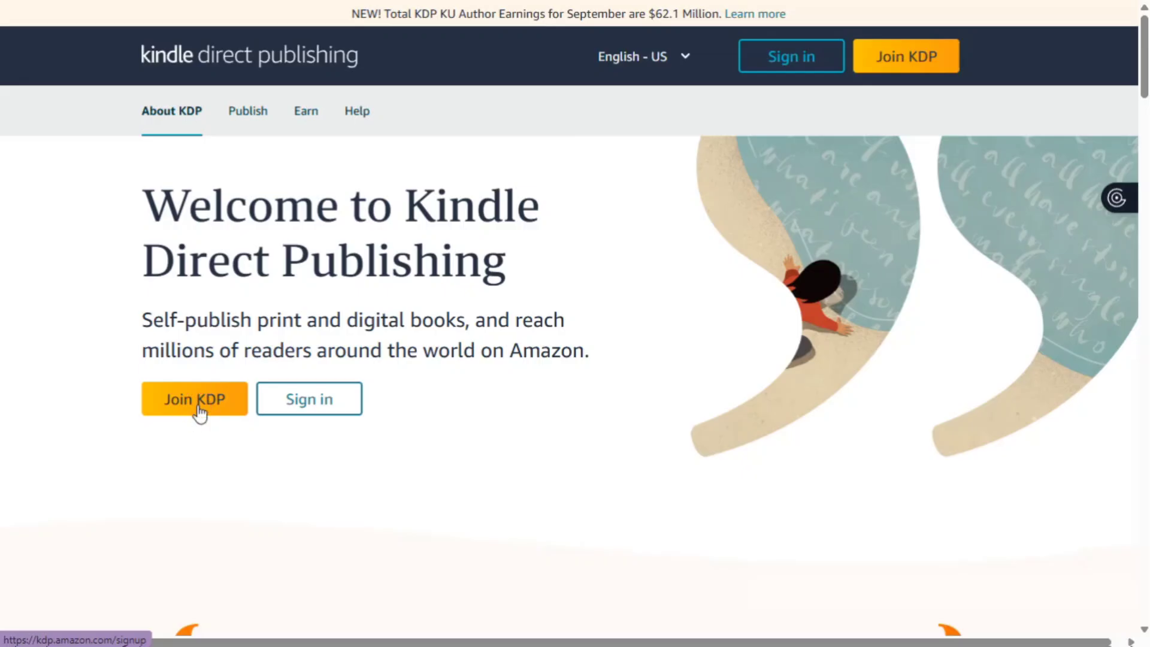
pyautogui.click(199, 413)
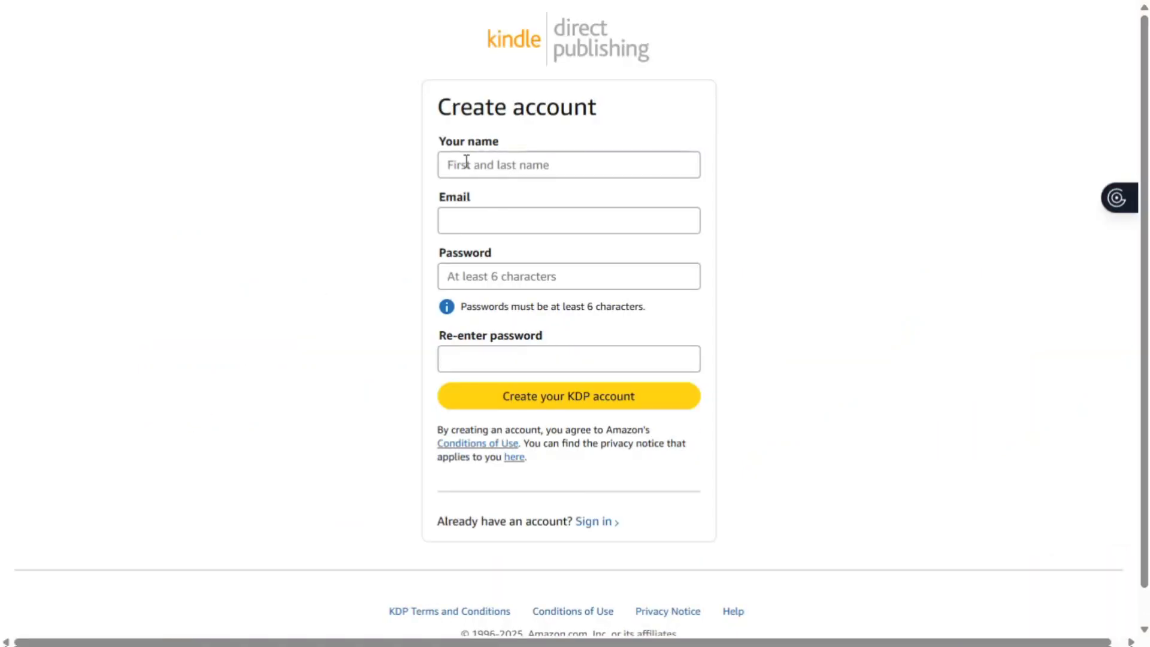
pyautogui.click(466, 162)
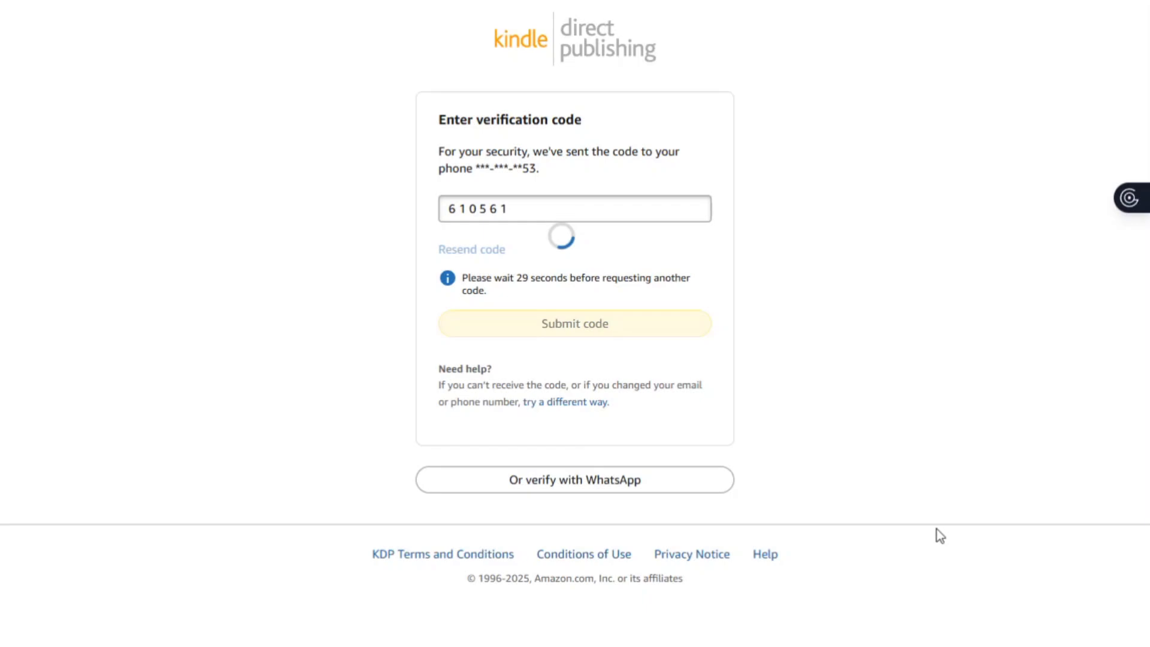
# - Agree to the KDP terms and conditions to reach the empty Bookshelf
pyautogui.scroll(-1, 632, 320)
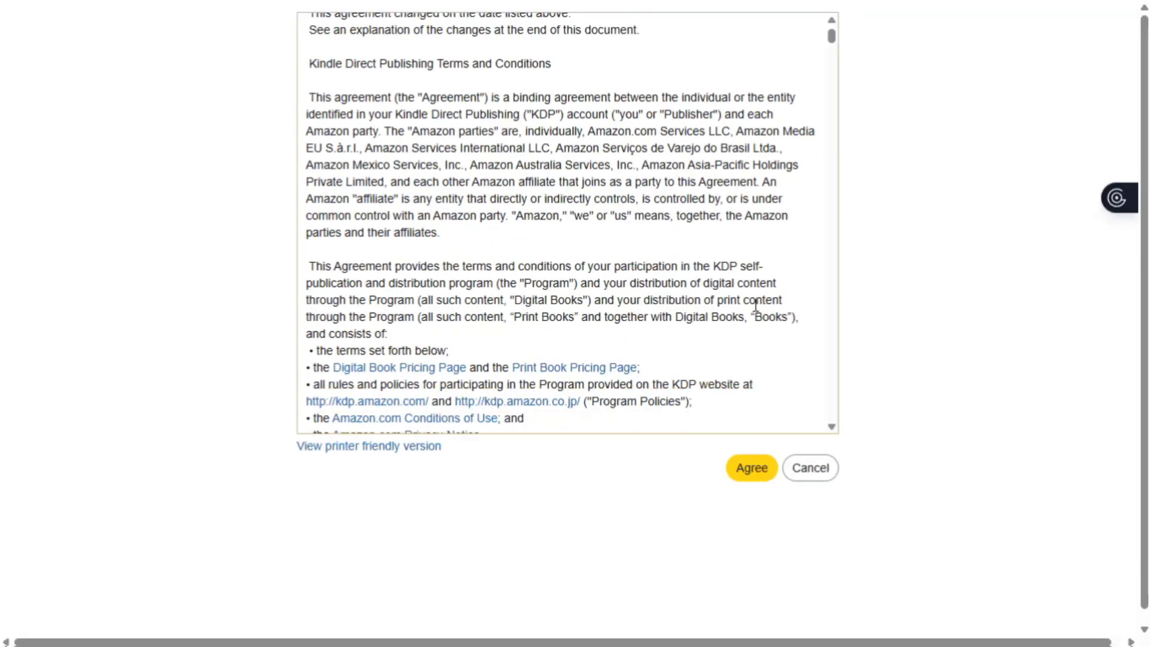
pyautogui.scroll(-10, 755, 306)
pyautogui.click(745, 470)
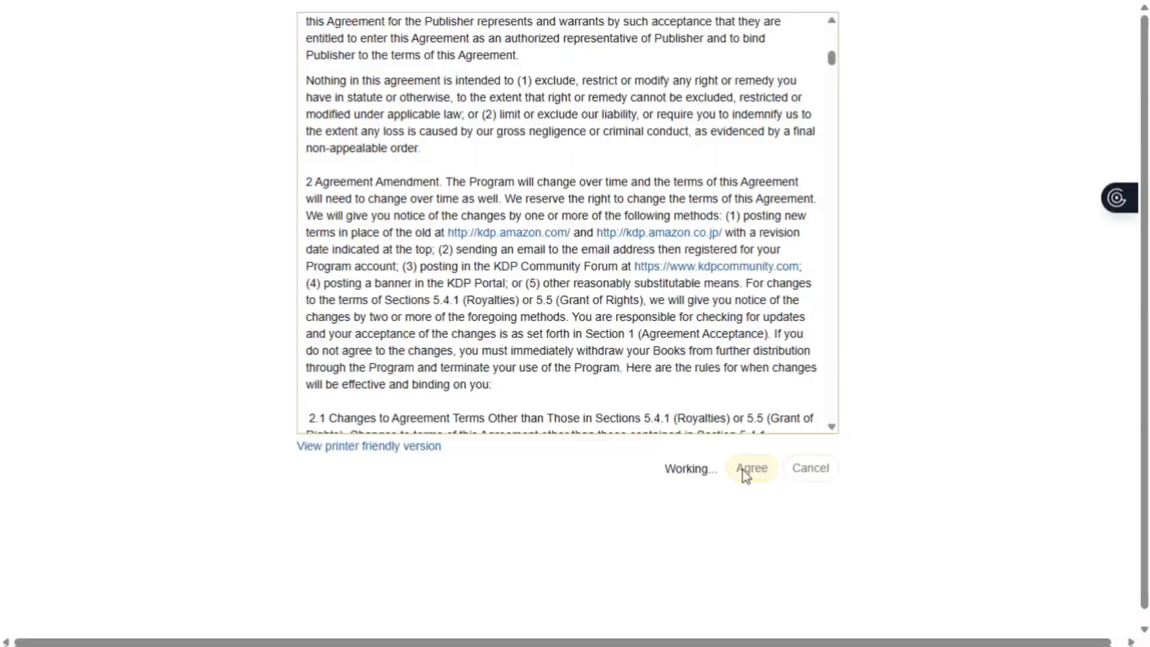
pyautogui.scroll(-1, 746, 476)
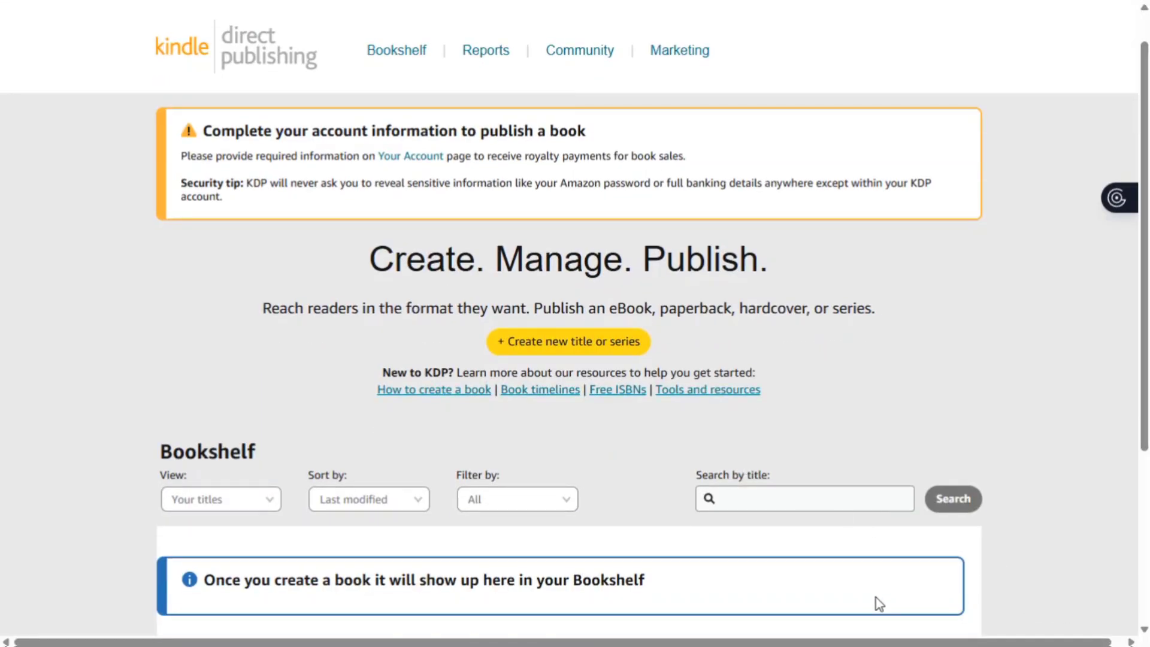
# - Create a new Kindle eBook title and look over its empty Book Title, Edition and Author fields
pyautogui.scroll(1, 551, 383)
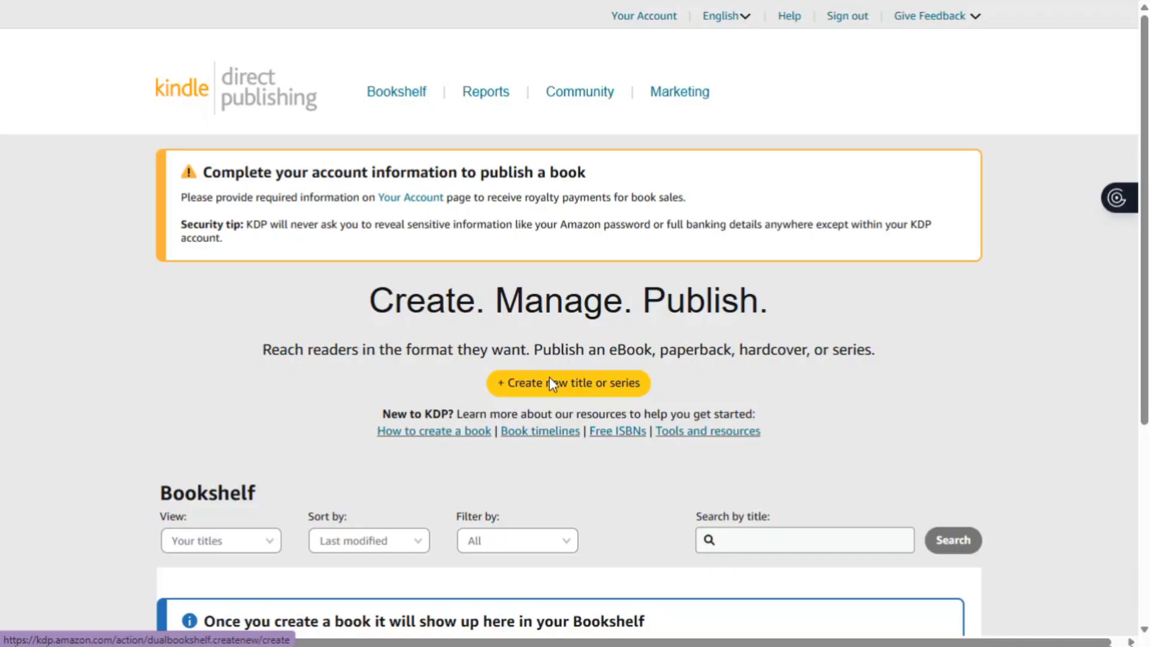
pyautogui.click(550, 383)
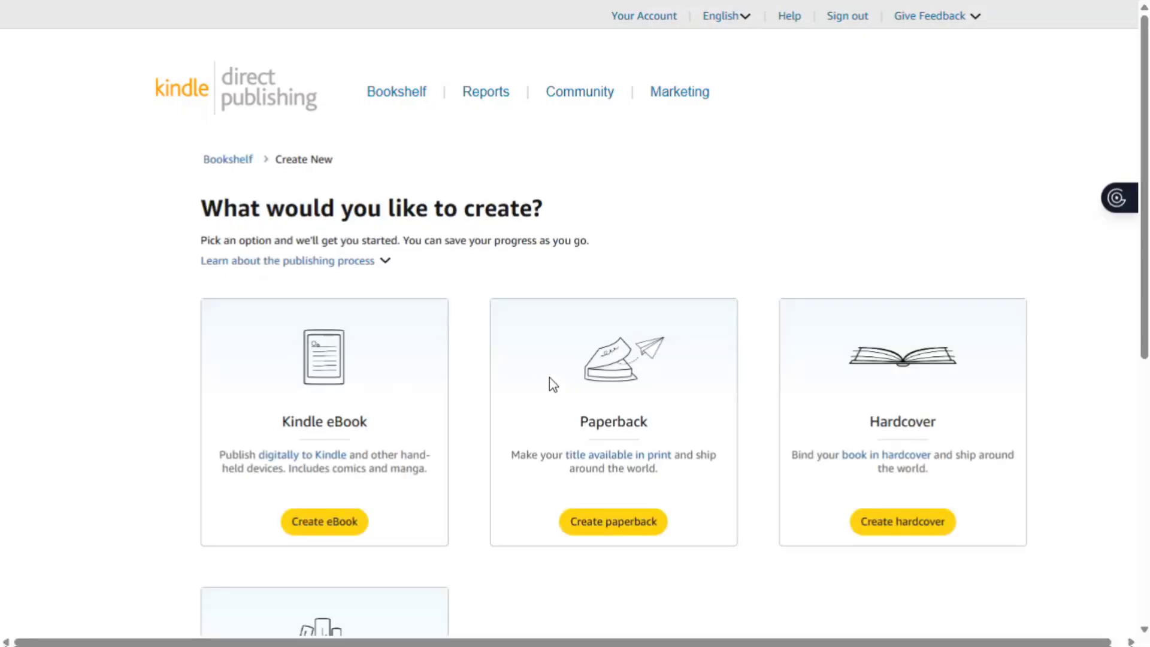
pyautogui.scroll(-1, 365, 436)
pyautogui.click(323, 459)
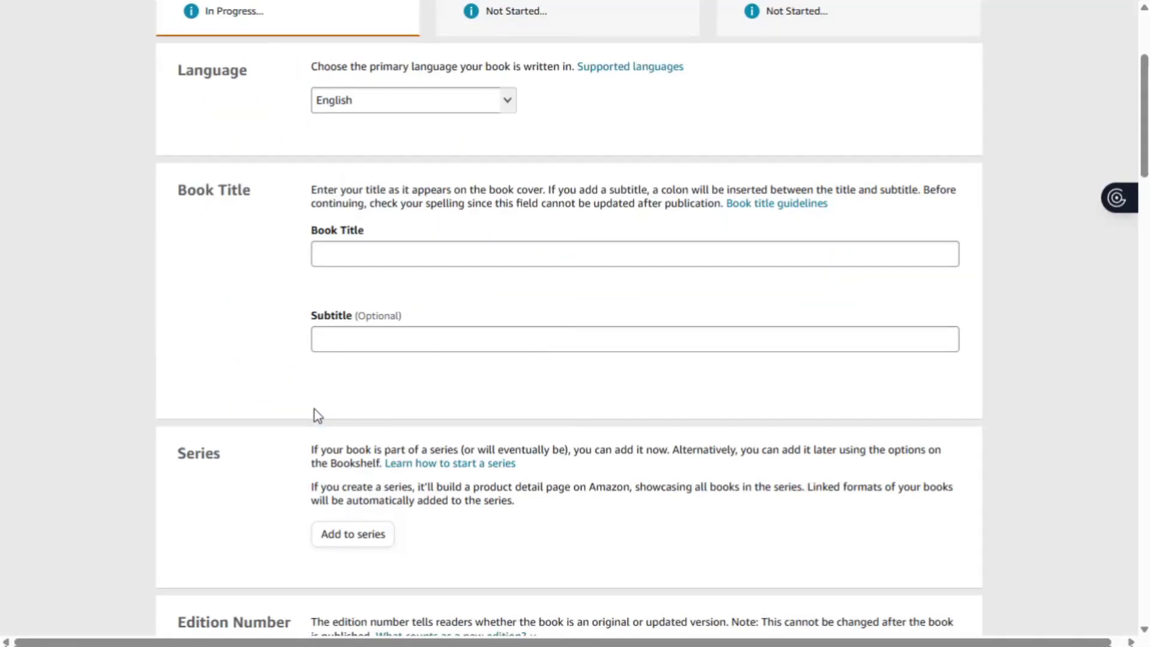
pyautogui.scroll(-5, 316, 410)
pyautogui.scroll(-3, 316, 408)
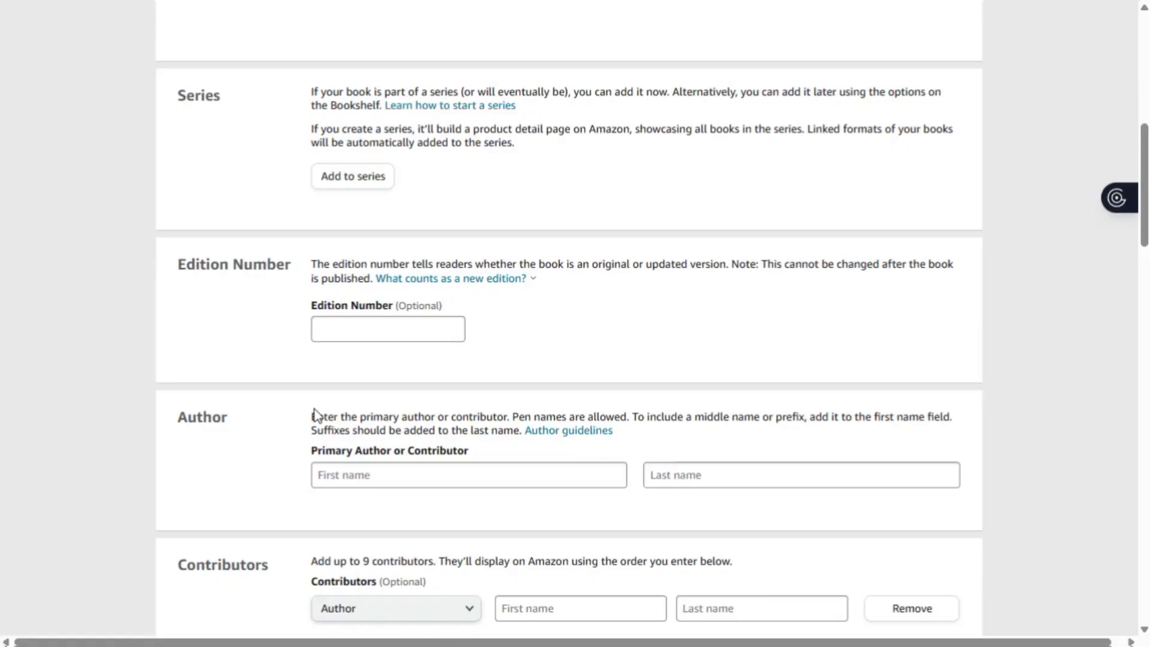
pyautogui.scroll(-20, 314, 409)
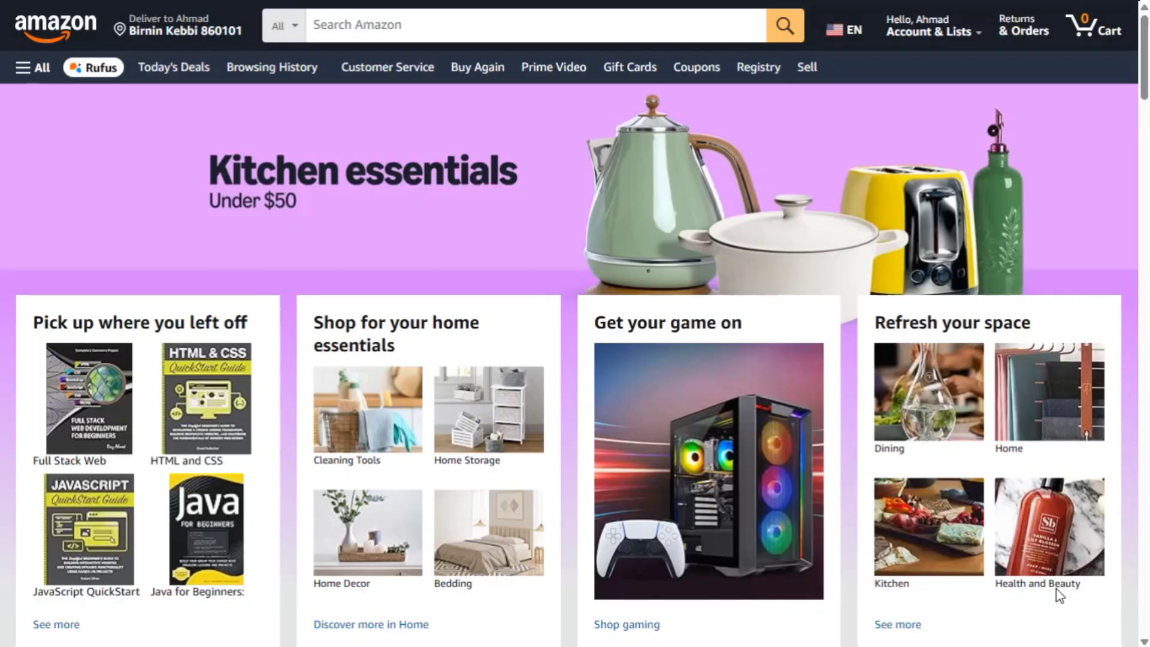
# - Search Amazon for 'ai prompt engineering' and browse results, including AI Prompt Engineering: 500+ Templates
pyautogui.scroll(-5, 722, 450)
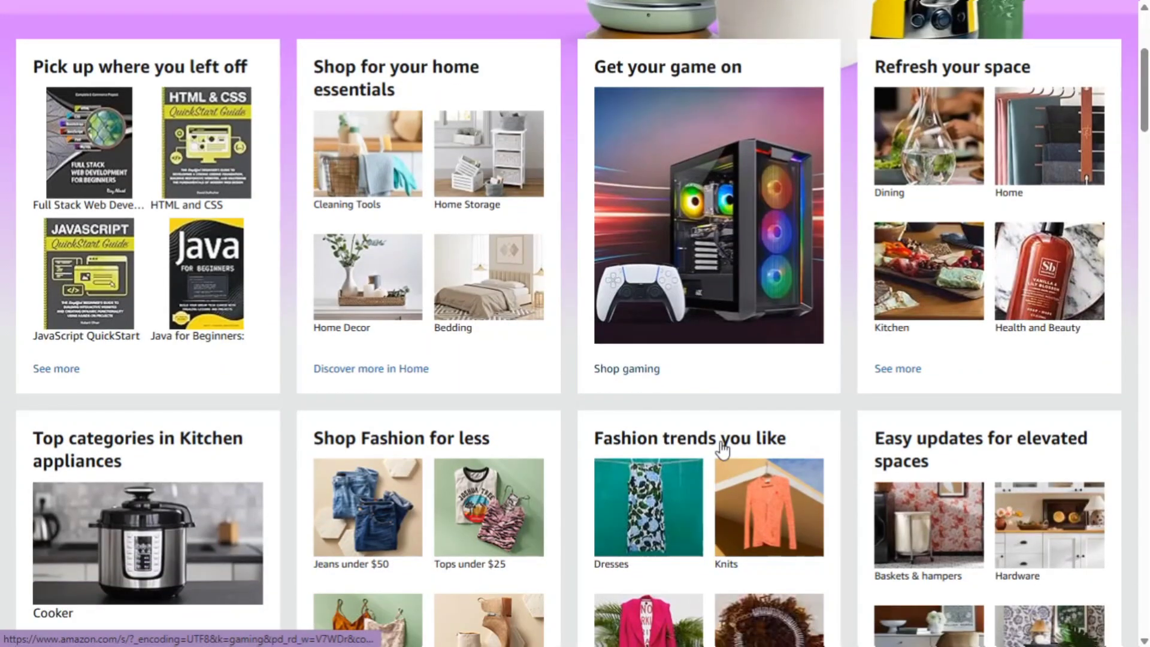
pyautogui.scroll(-2, 723, 450)
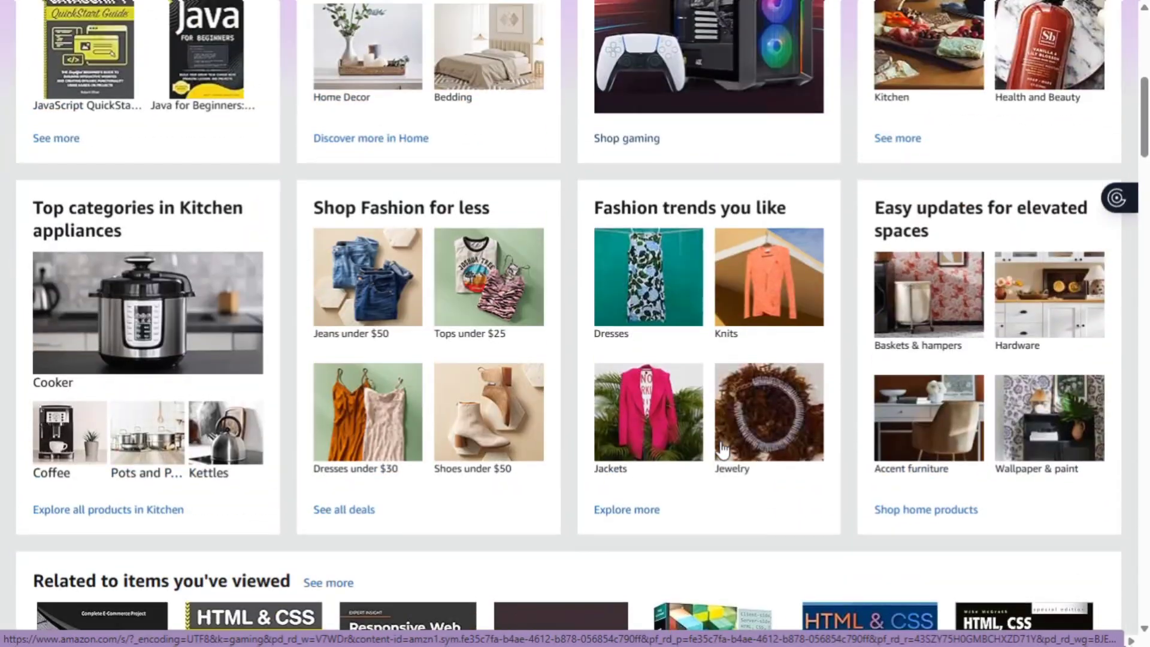
pyautogui.scroll(8, 723, 450)
pyautogui.click(437, 28)
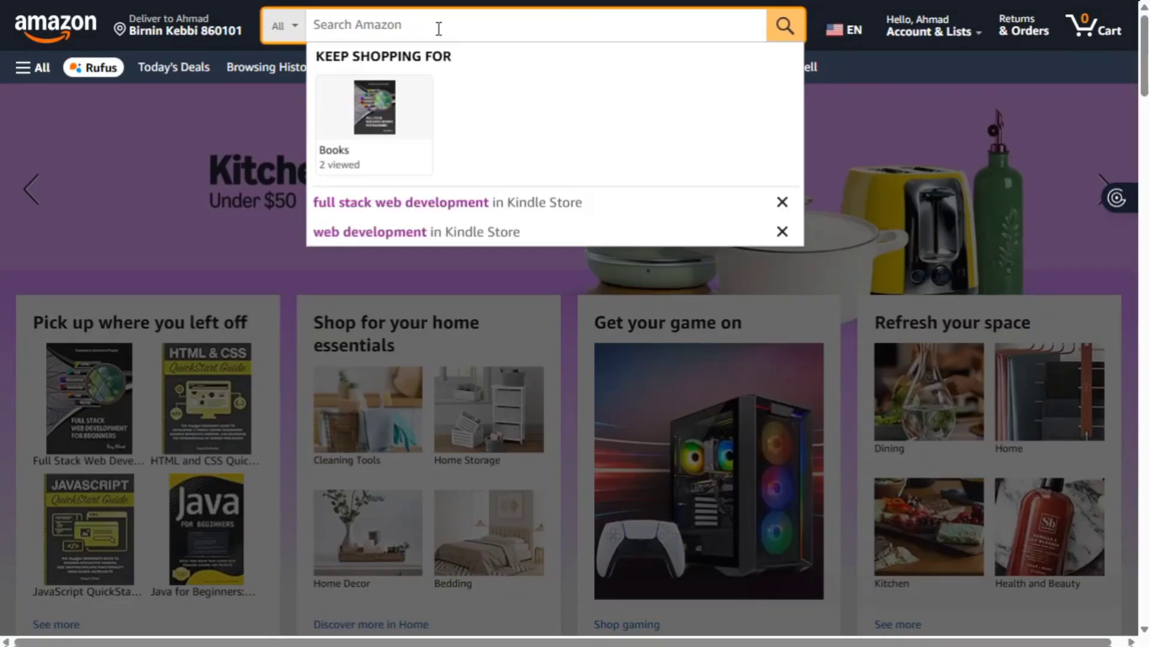
pyautogui.write('ai prompt engineering')
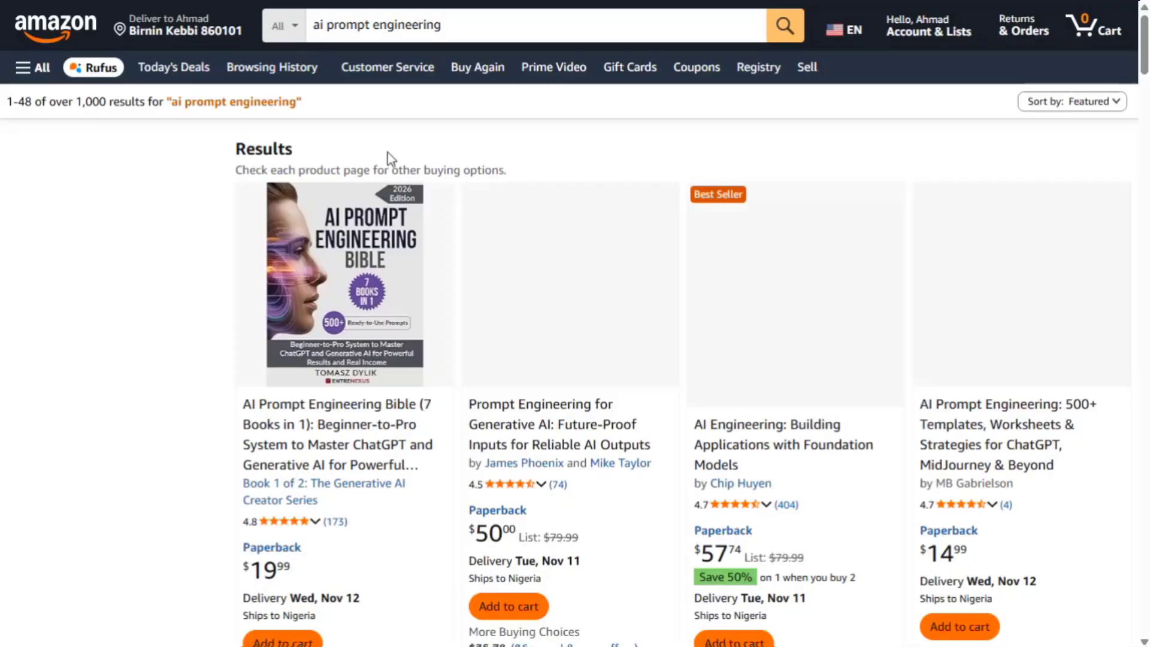
pyautogui.scroll(-1, 308, 309)
pyautogui.scroll(-3, 308, 310)
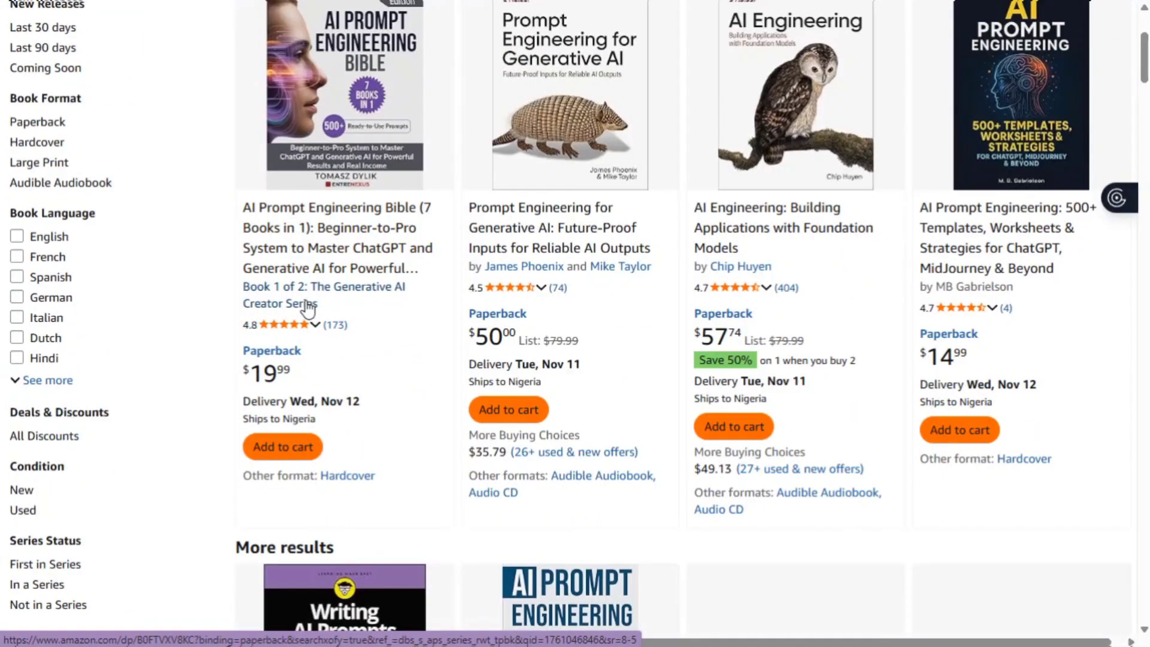
pyautogui.scroll(4, 307, 309)
pyautogui.hscroll(1, 308, 309)
pyautogui.scroll(-2, 309, 310)
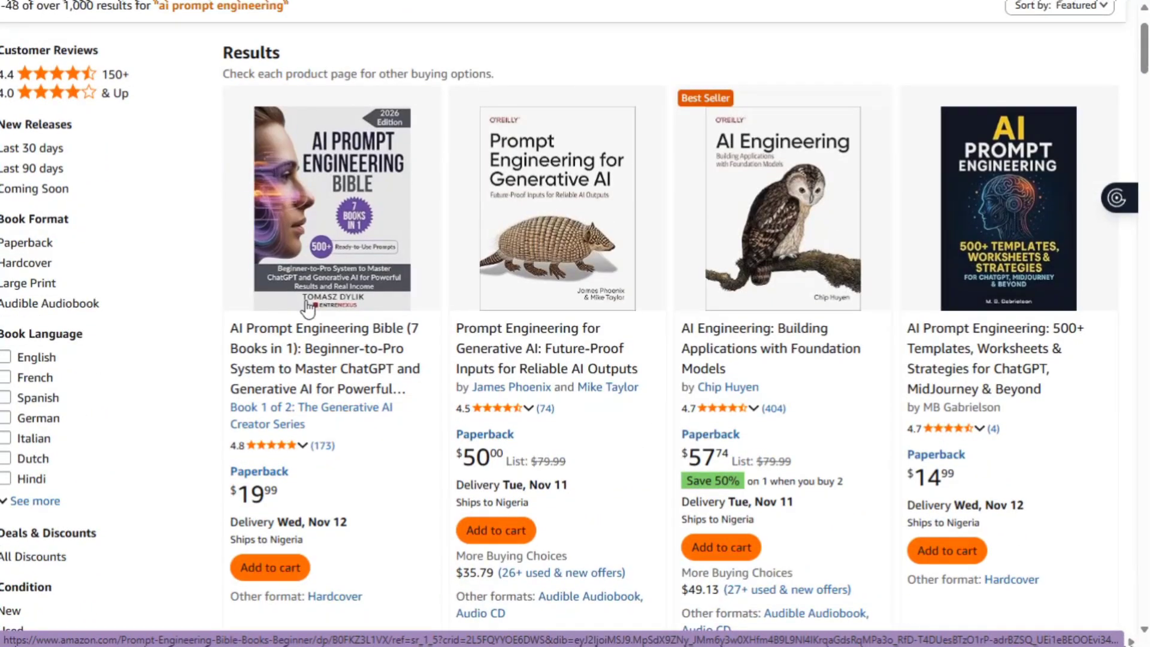
pyautogui.scroll(-1, 973, 236)
pyautogui.scroll(-1, 976, 239)
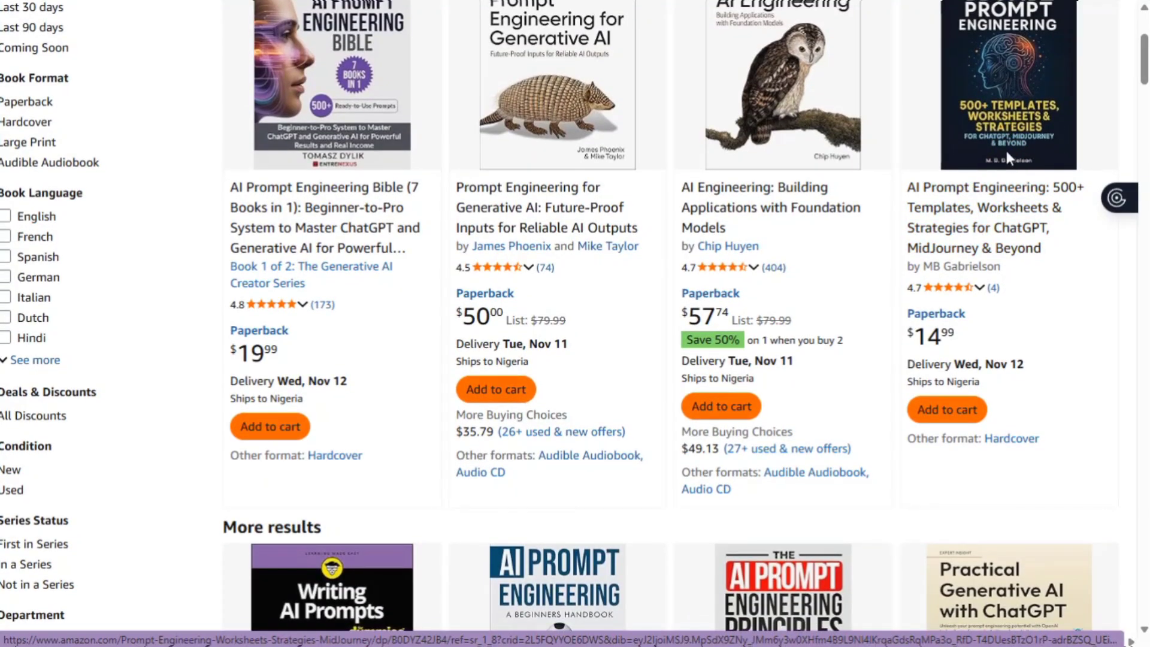
# - Open the AI Prompt Engineering 500+ Templates product page and highlight its title
pyautogui.click(1006, 156)
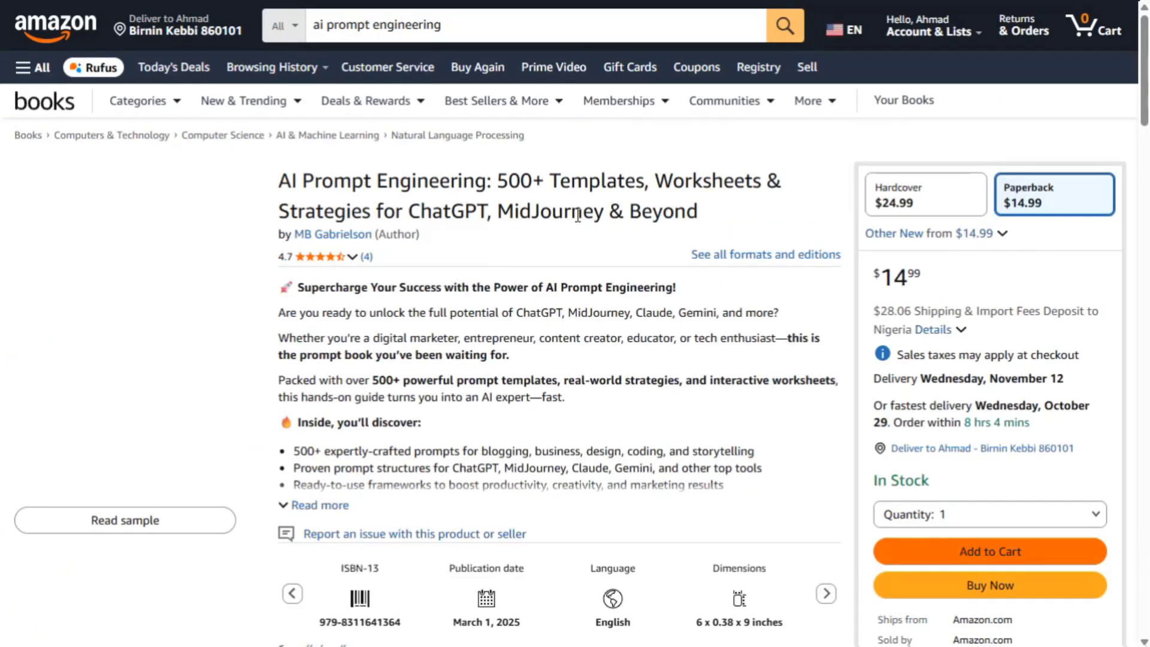
pyautogui.hotkey('alt', 'Left')
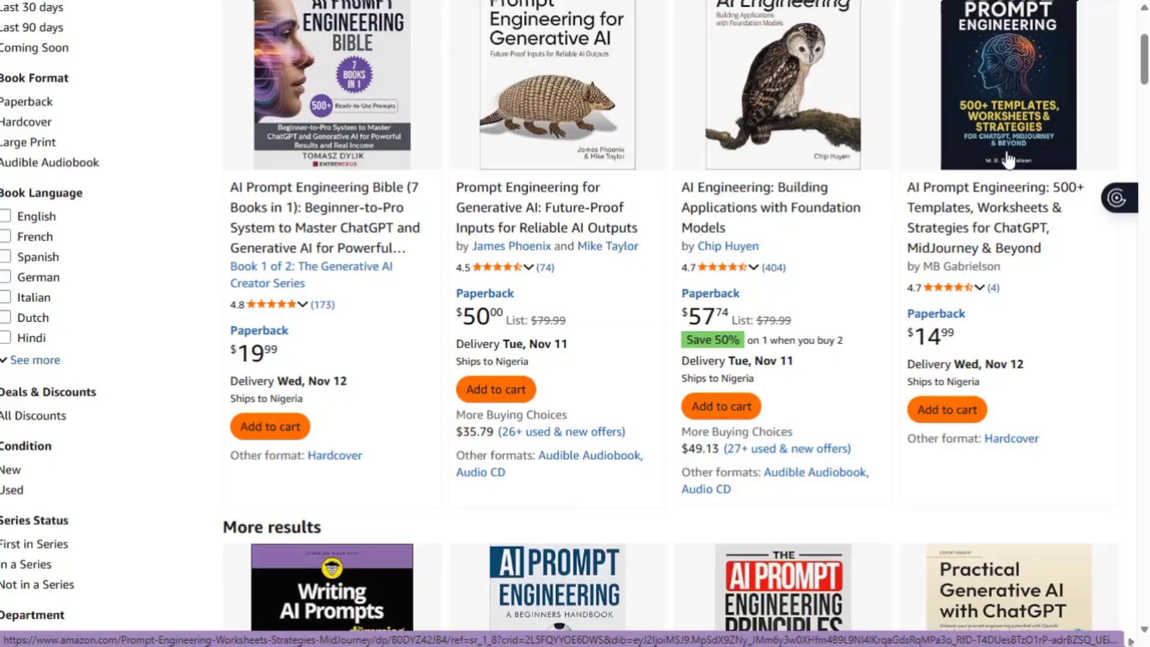
pyautogui.click(1006, 156)
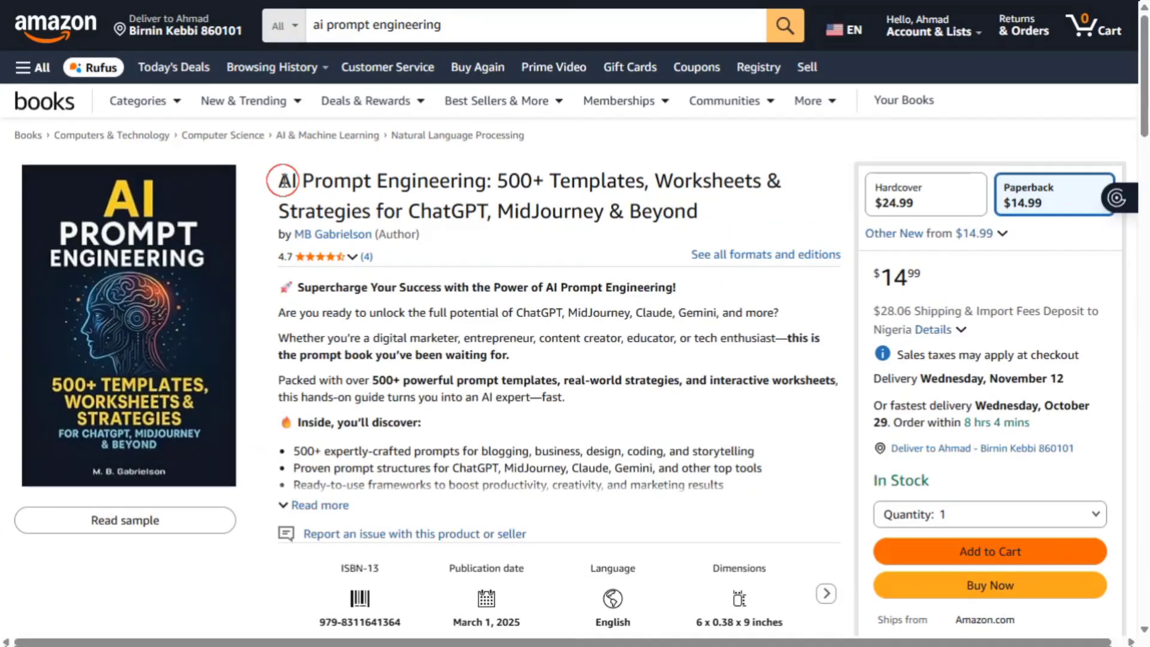
pyautogui.moveTo(279, 179); pyautogui.dragTo(698, 222)
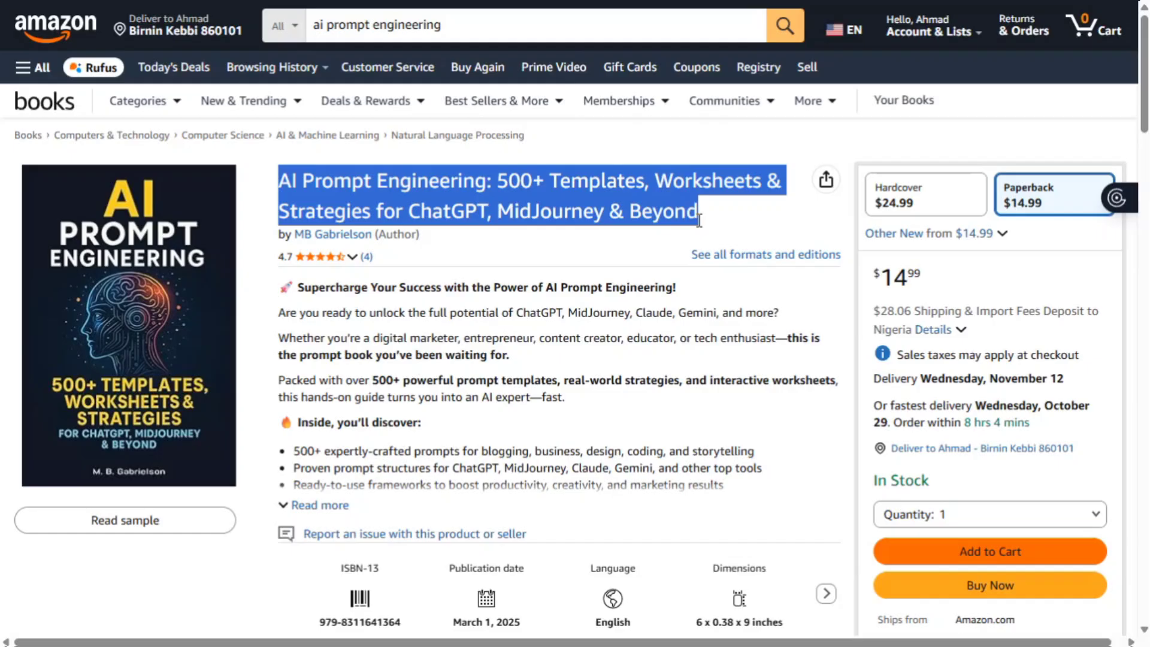
pyautogui.scroll(-4, 699, 220)
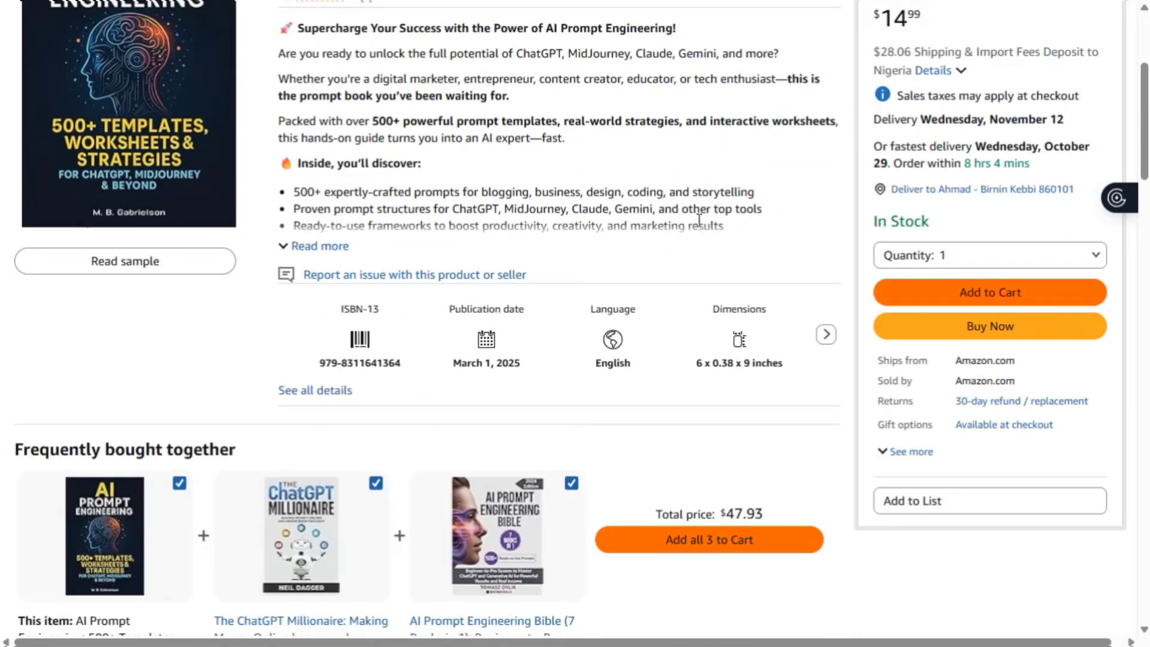
pyautogui.scroll(-2, 699, 221)
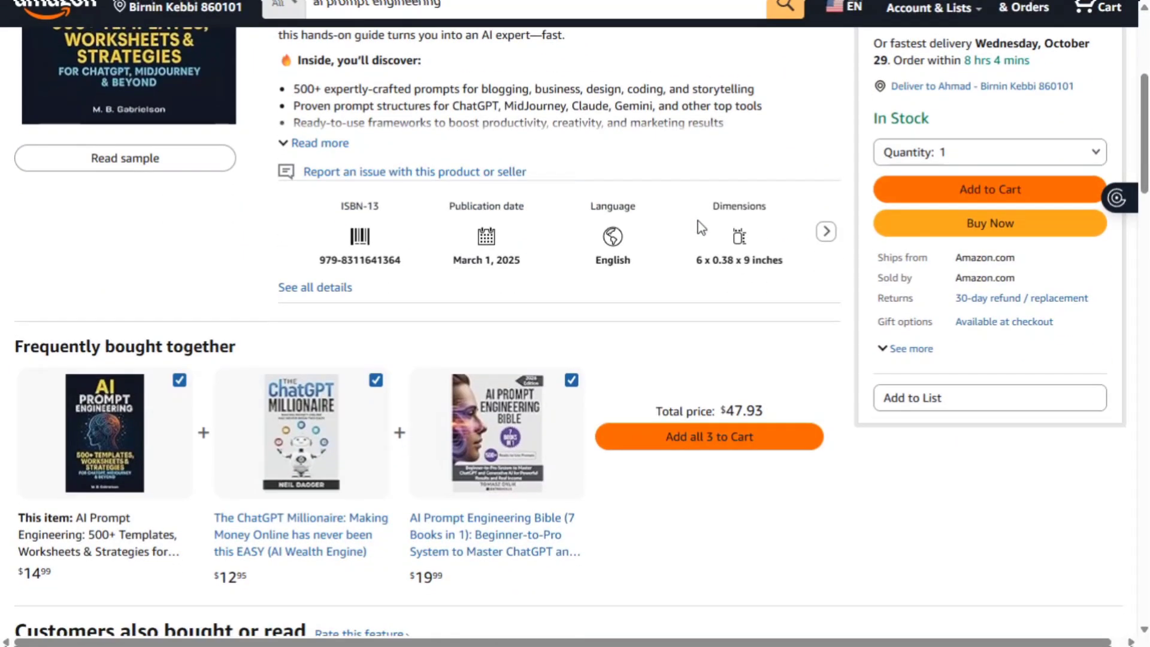
pyautogui.scroll(-6, 698, 222)
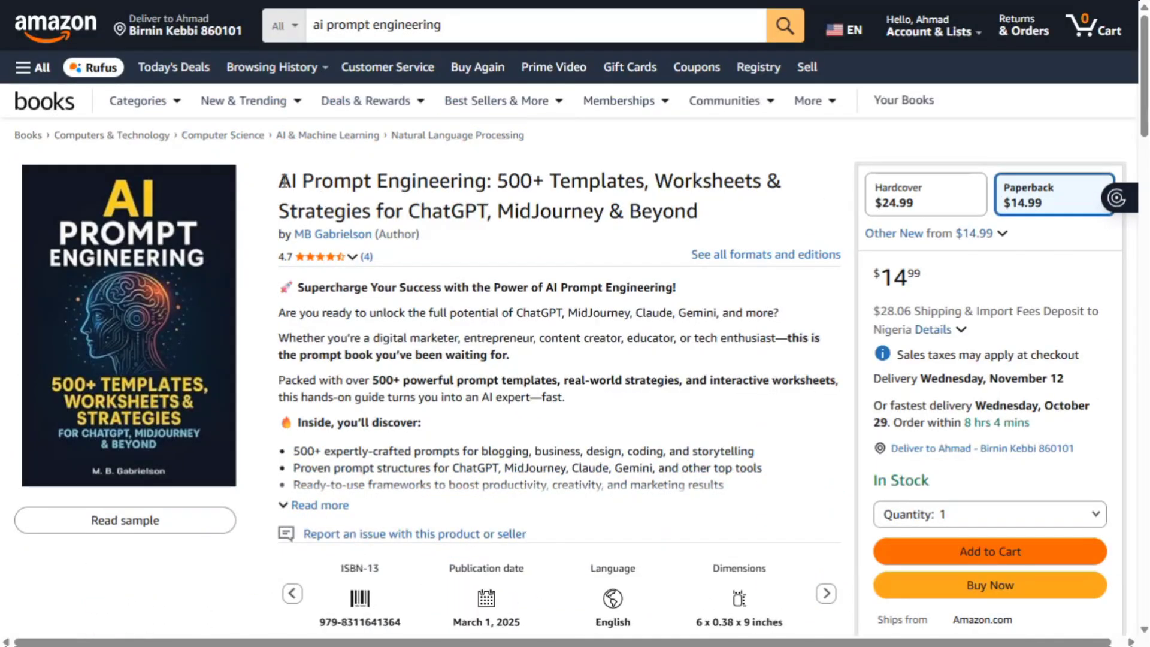
# - Re-highlight the full book title and read through the product page details
pyautogui.moveTo(279, 180); pyautogui.dragTo(670, 221)
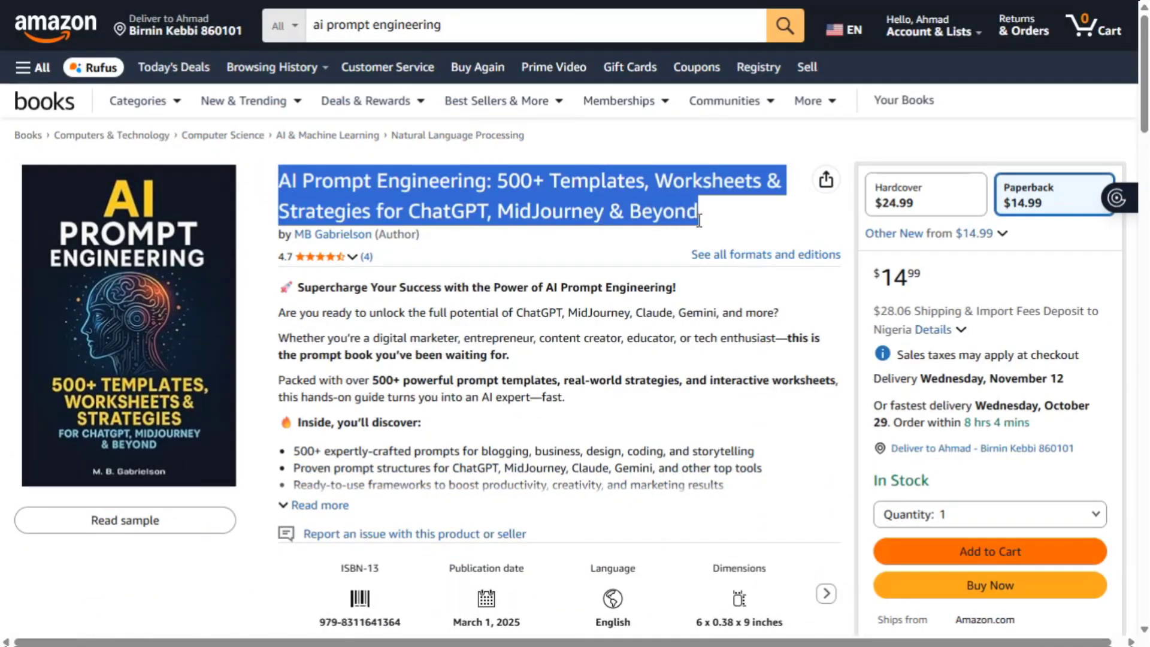
pyautogui.scroll(-4, 698, 221)
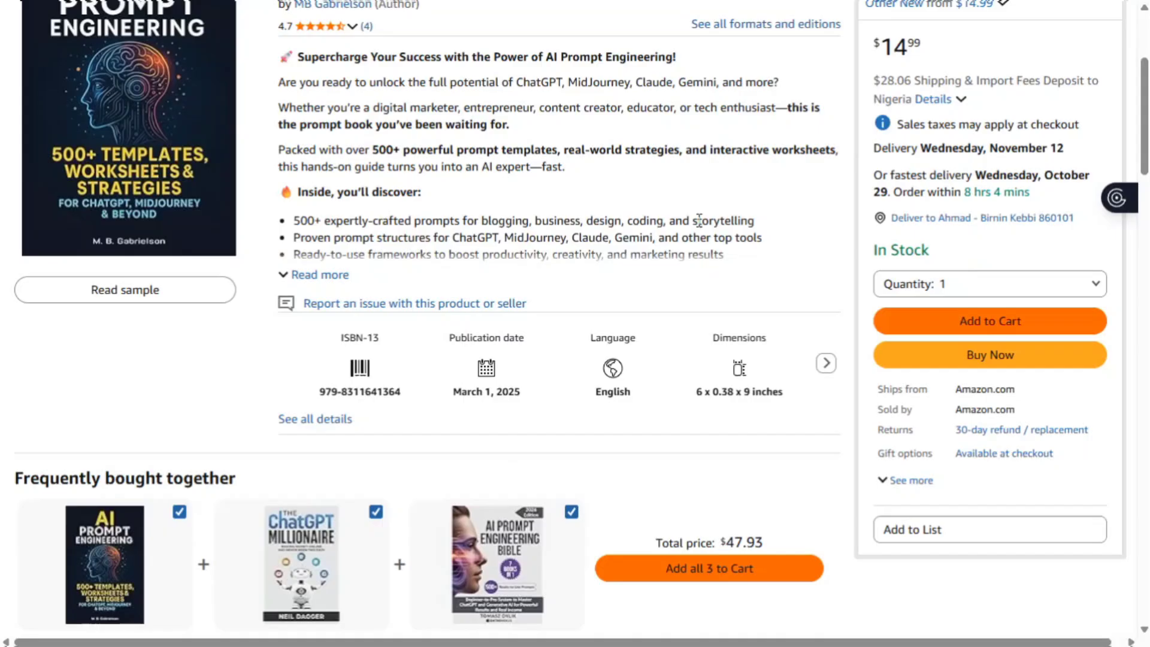
pyautogui.scroll(-1, 698, 220)
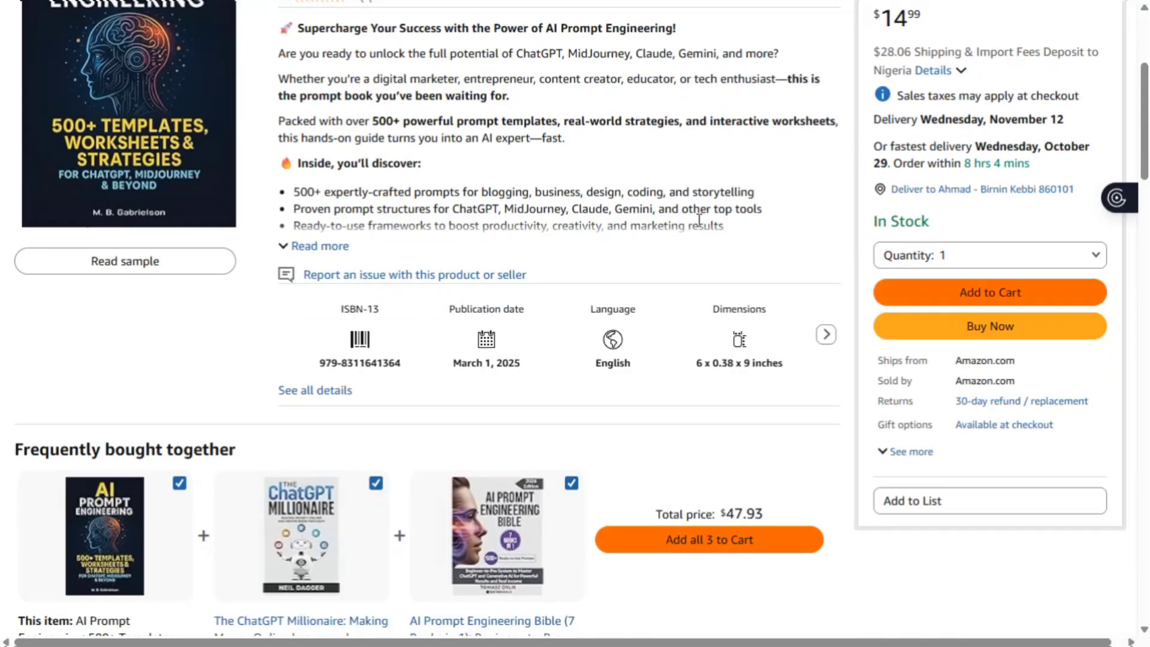
pyautogui.scroll(-2, 698, 220)
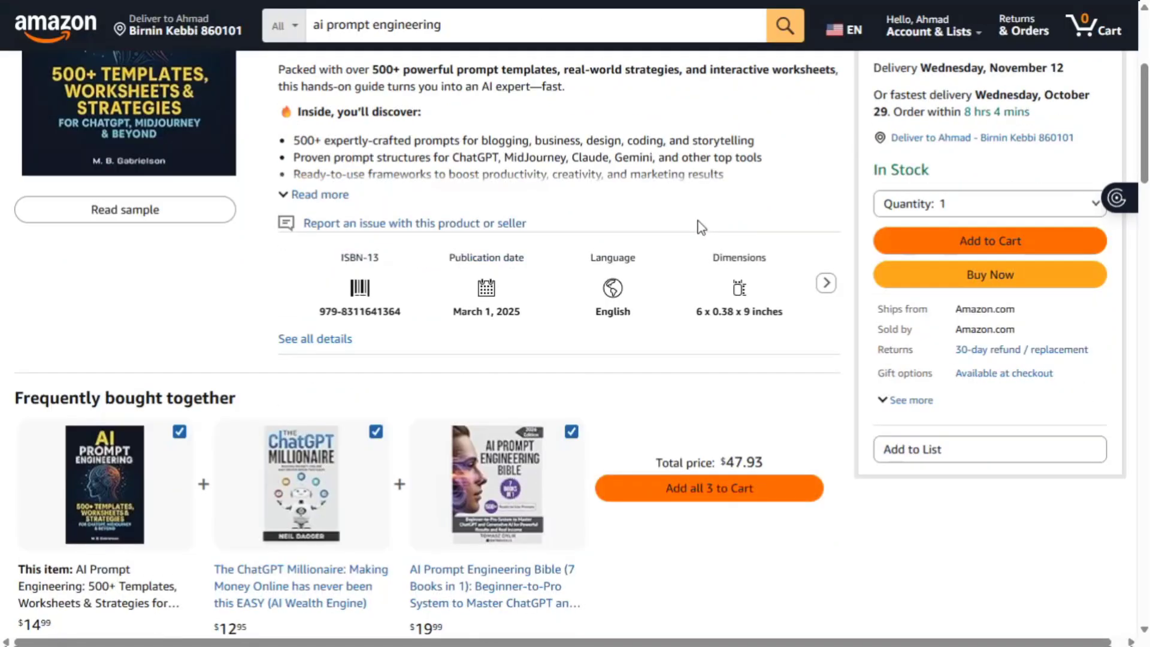
pyautogui.scroll(-1, 701, 226)
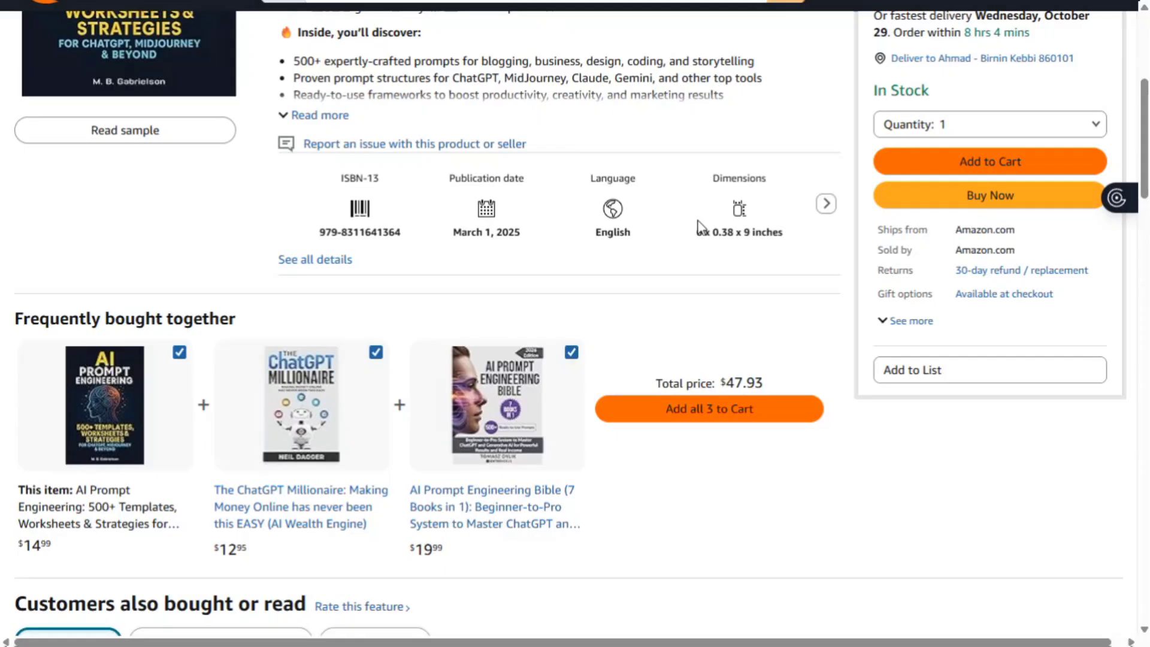
pyautogui.scroll(-6, 699, 226)
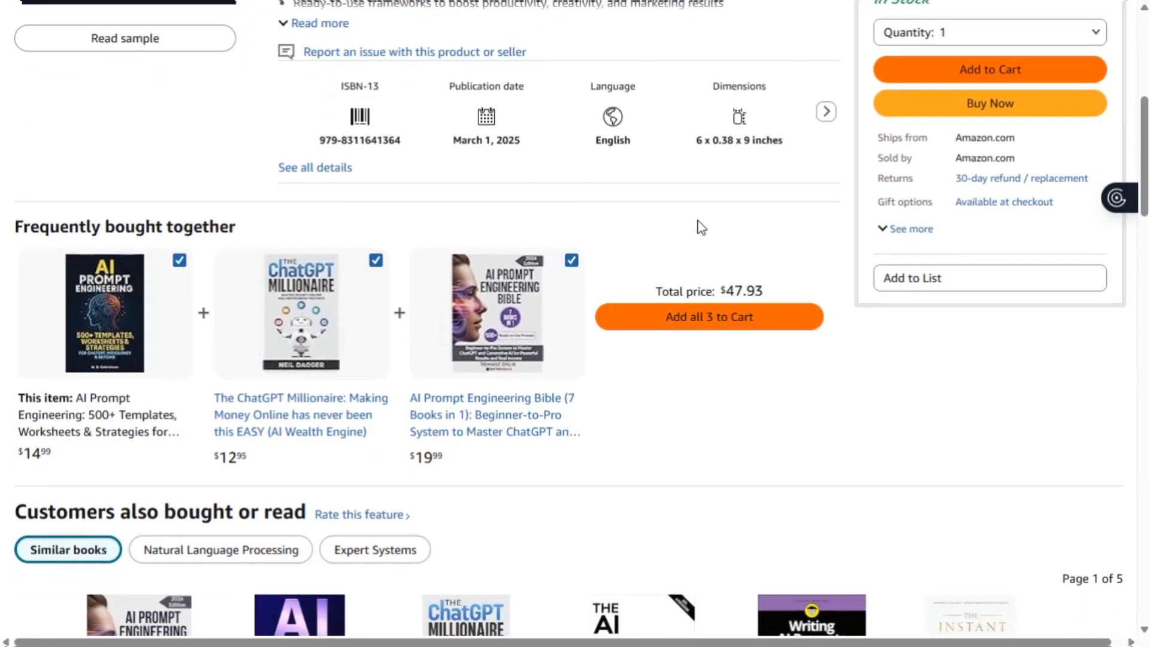
pyautogui.press('Home')
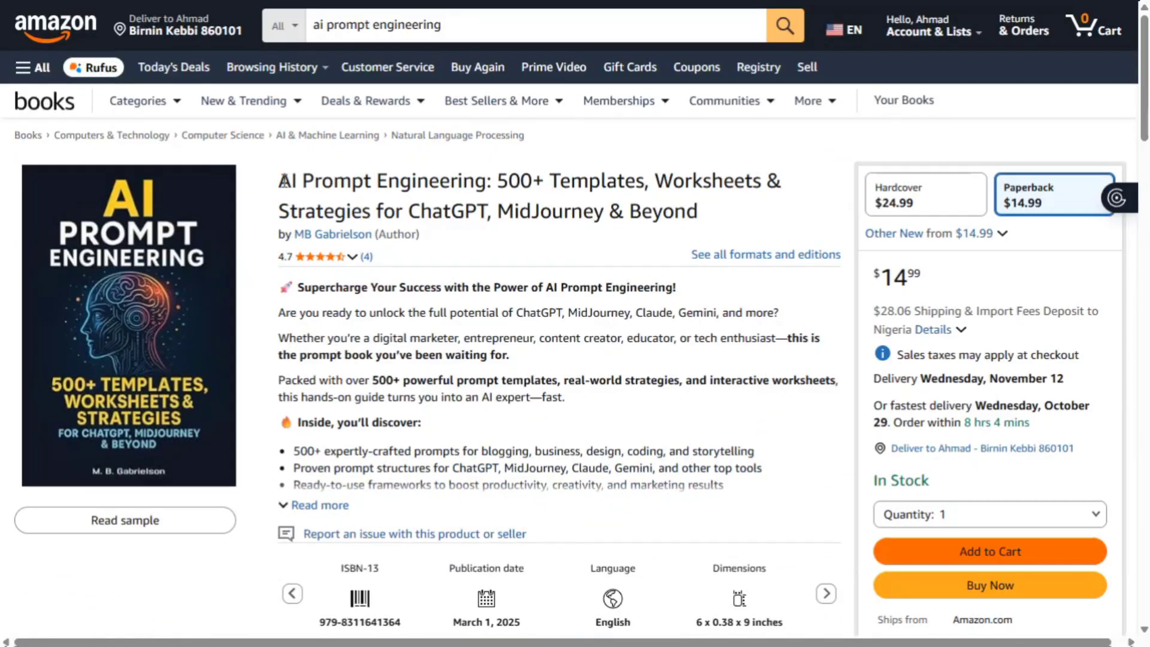
pyautogui.moveTo(280, 180); pyautogui.dragTo(699, 220)
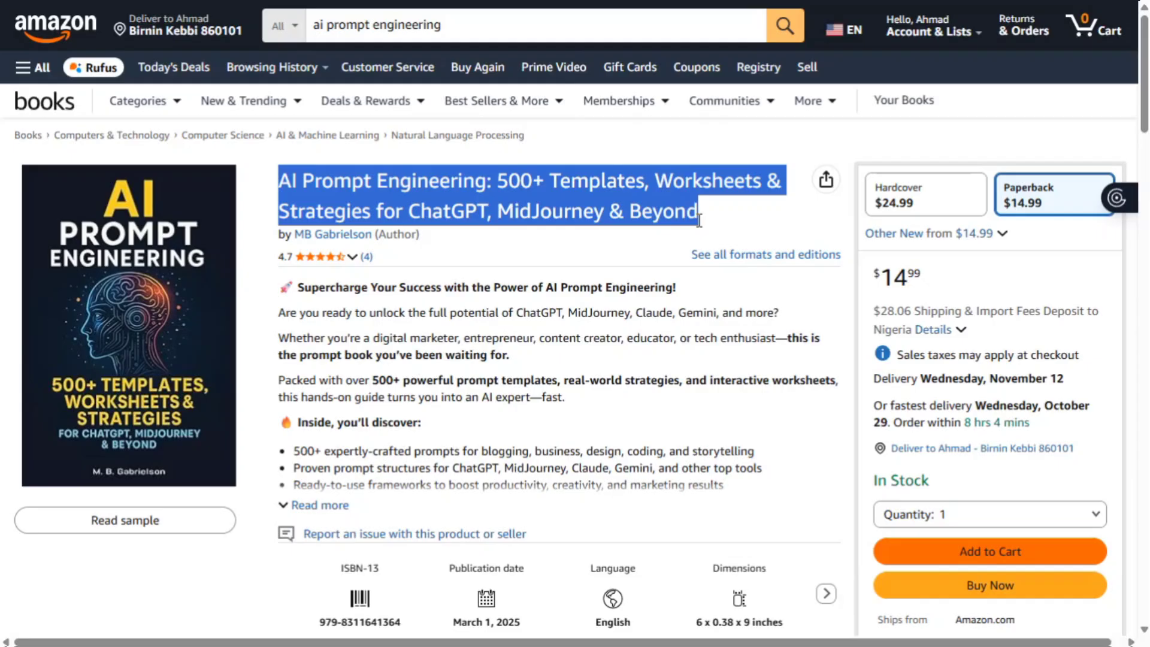
pyautogui.scroll(-4, 698, 220)
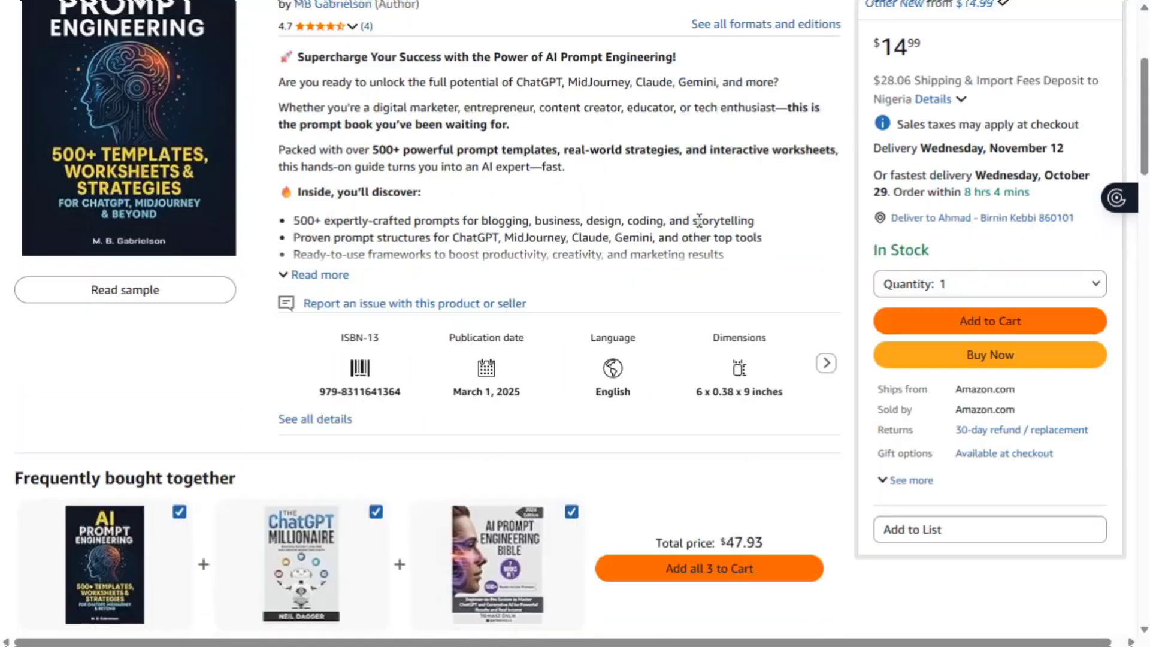
pyautogui.scroll(-1, 699, 219)
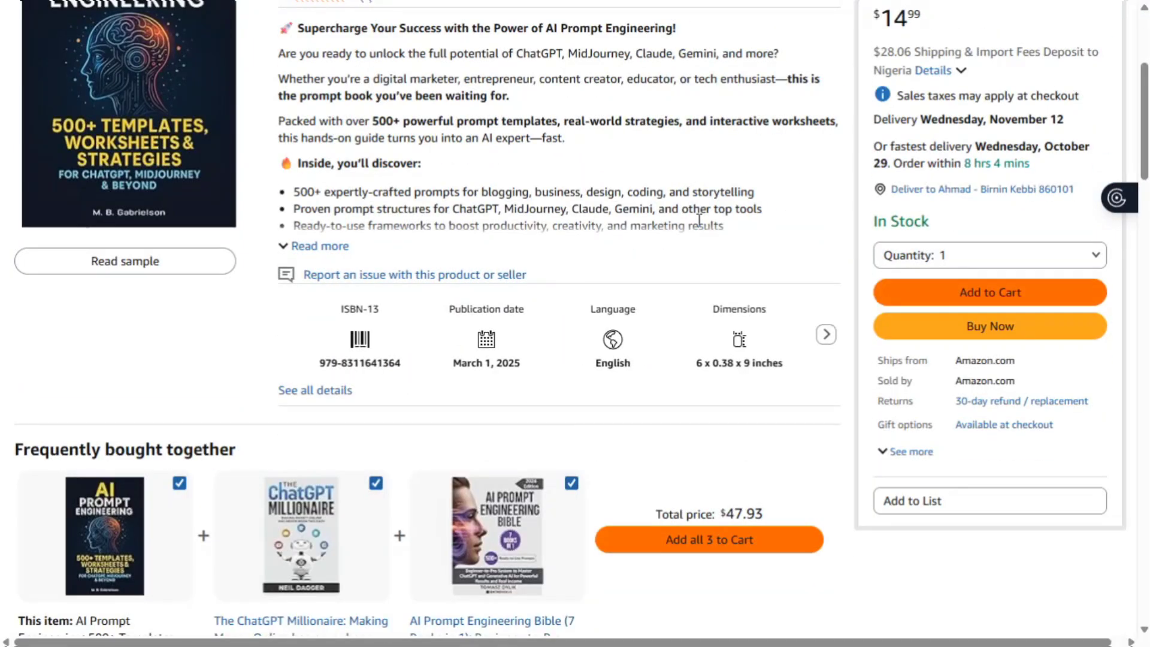
pyautogui.scroll(-2, 699, 220)
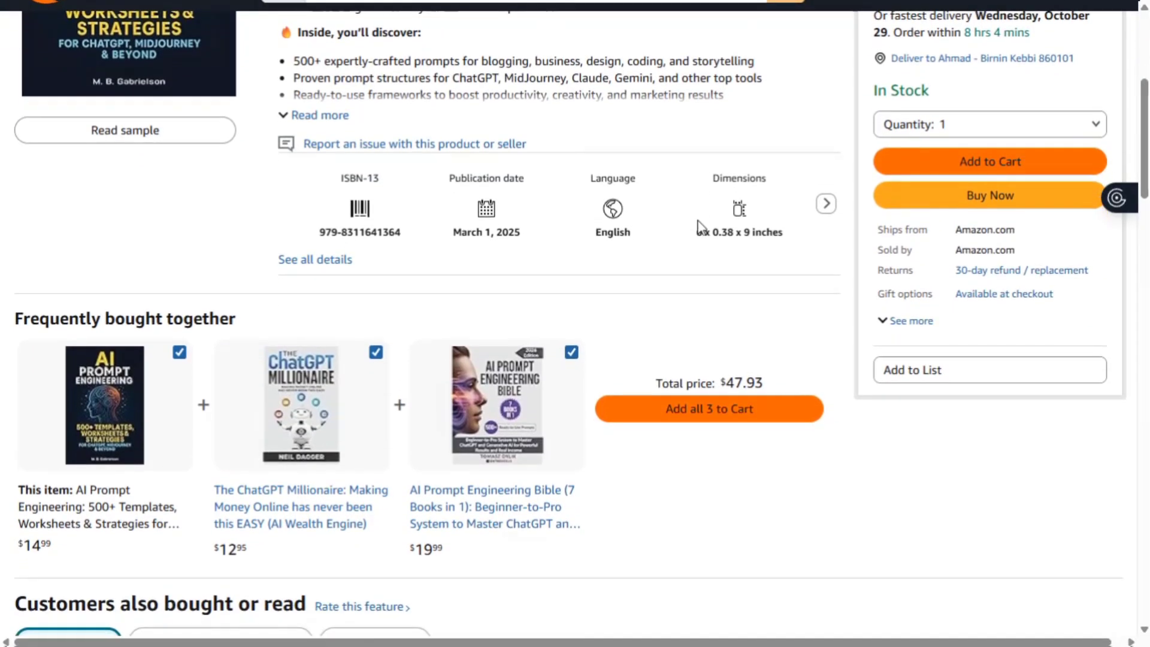
pyautogui.scroll(-6, 699, 226)
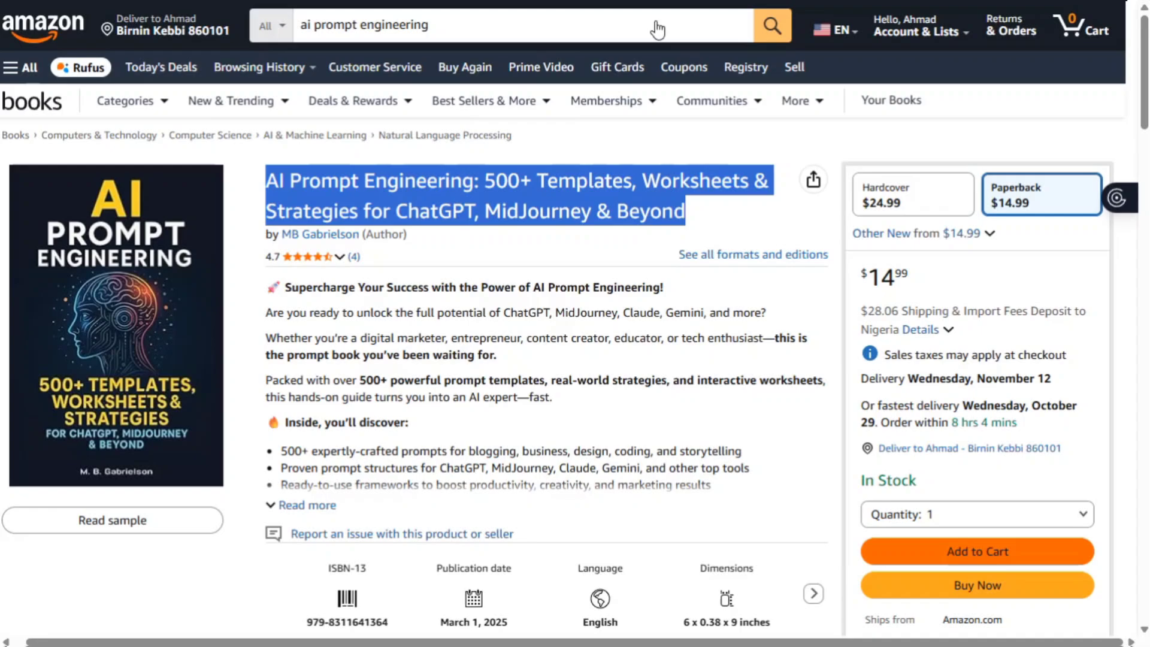
# - Replace the Amazon search with 'full stack web development' and browse the results
pyautogui.click(470, 34)
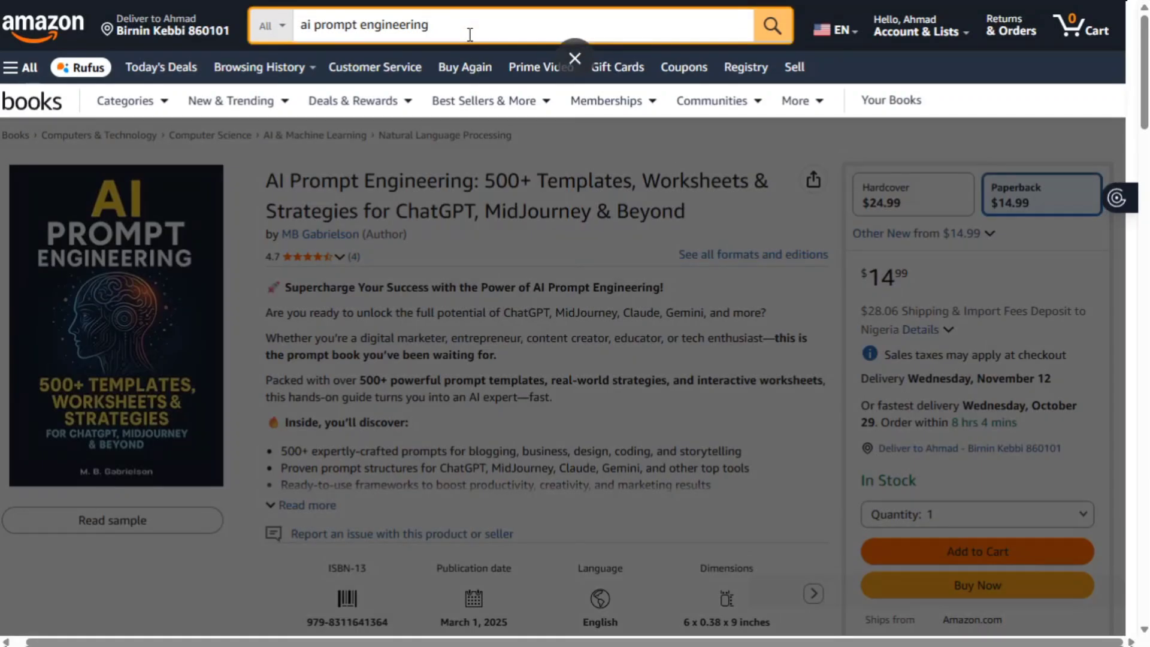
pyautogui.hotkey('ctrl', 'a')
pyautogui.press('BackSpace')
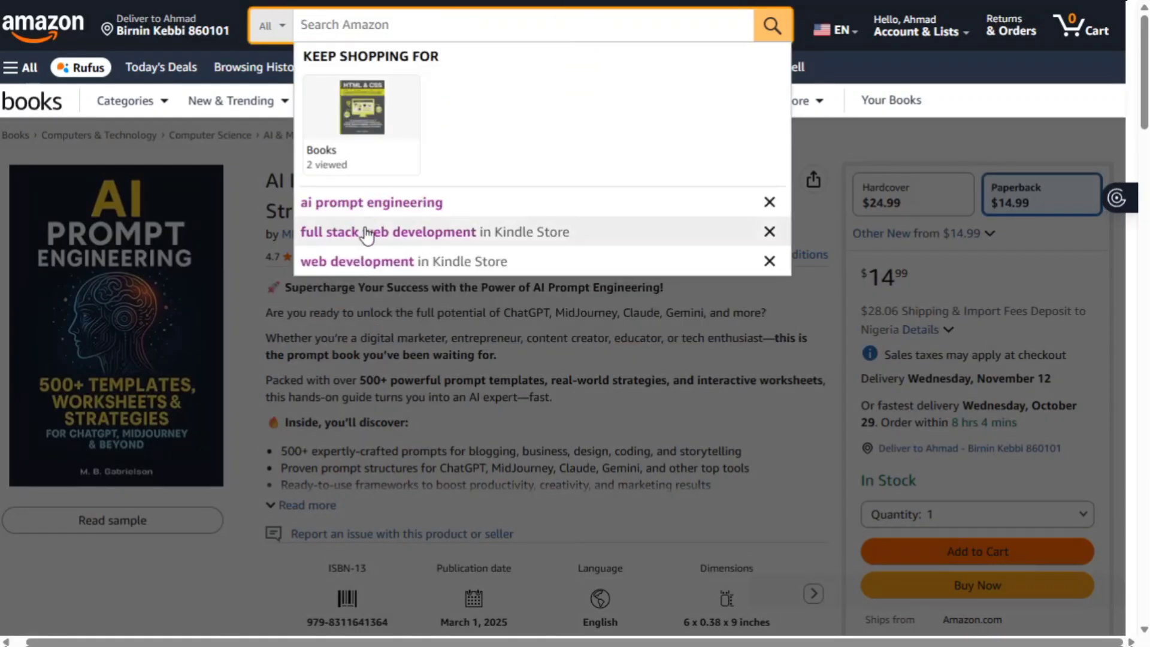
pyautogui.click(367, 232)
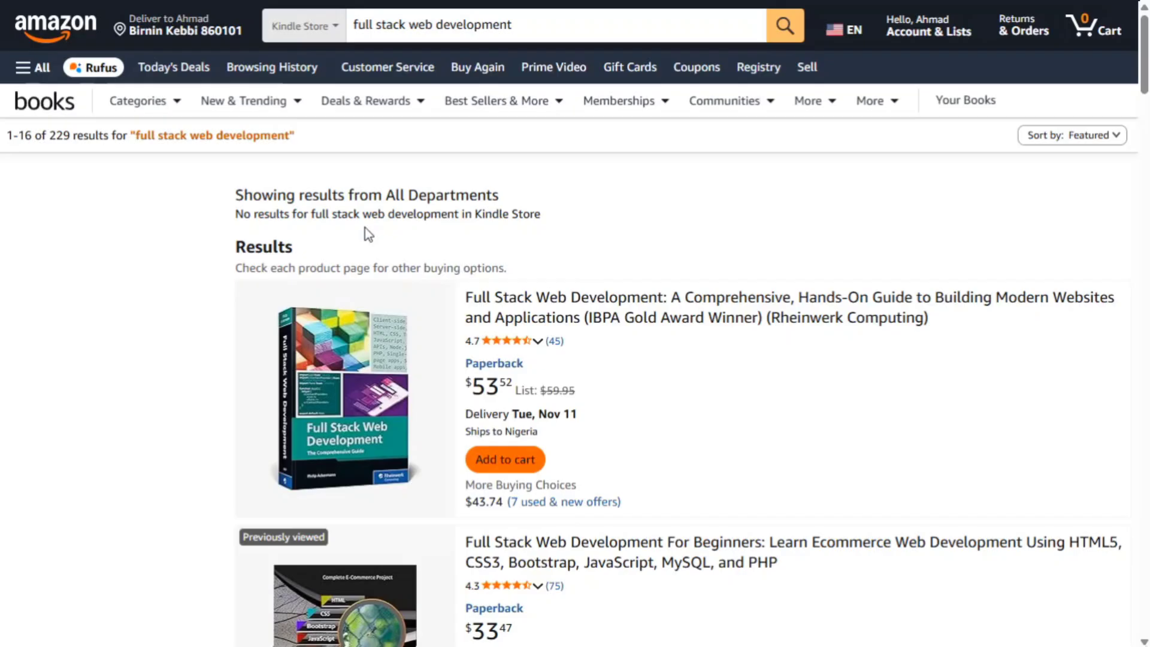
pyautogui.scroll(-8, 472, 288)
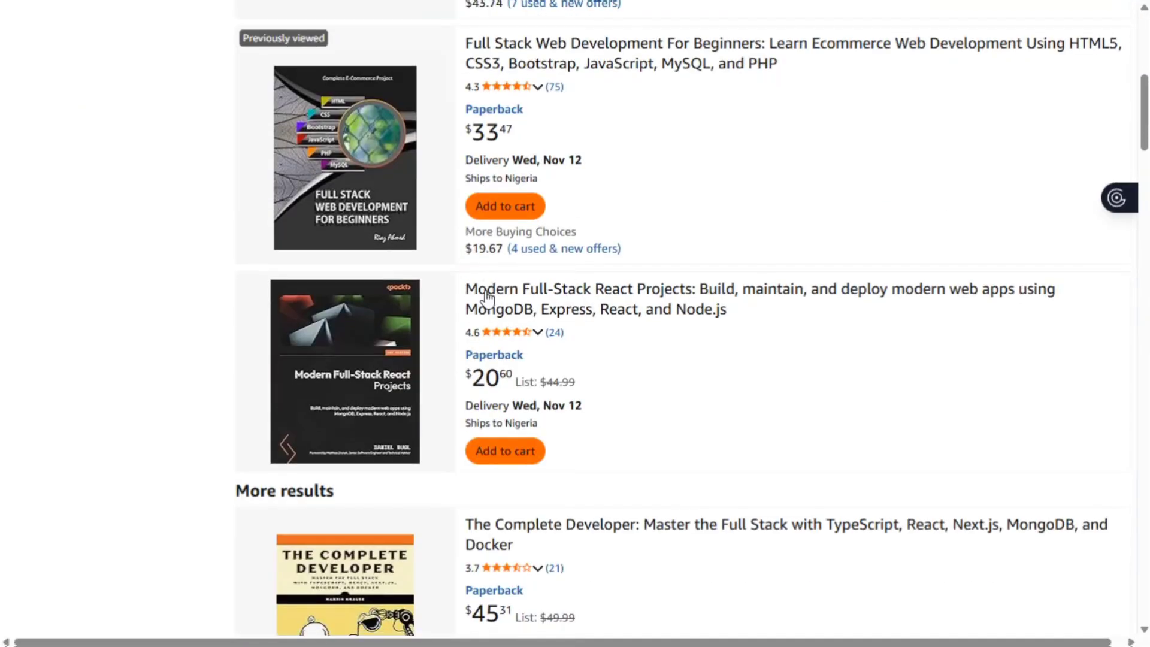
pyautogui.scroll(-10, 486, 295)
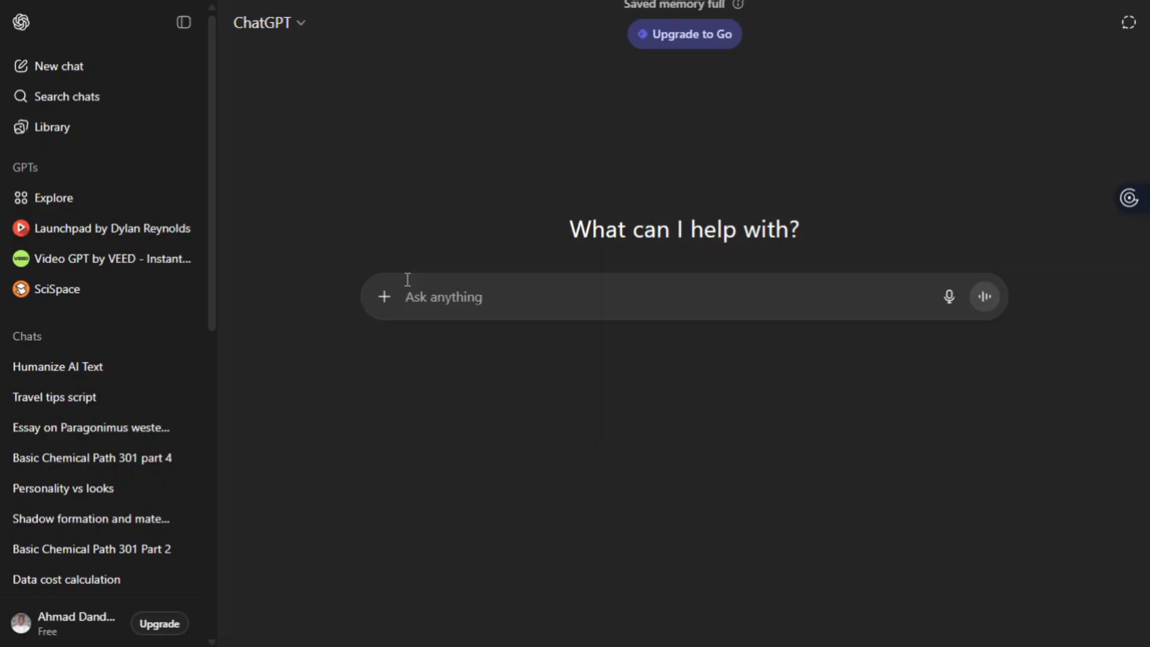
# - Ask ChatGPT for an original e-book title inspired by AI Prompt Engineering and read the title ideas
pyautogui.write('want ')
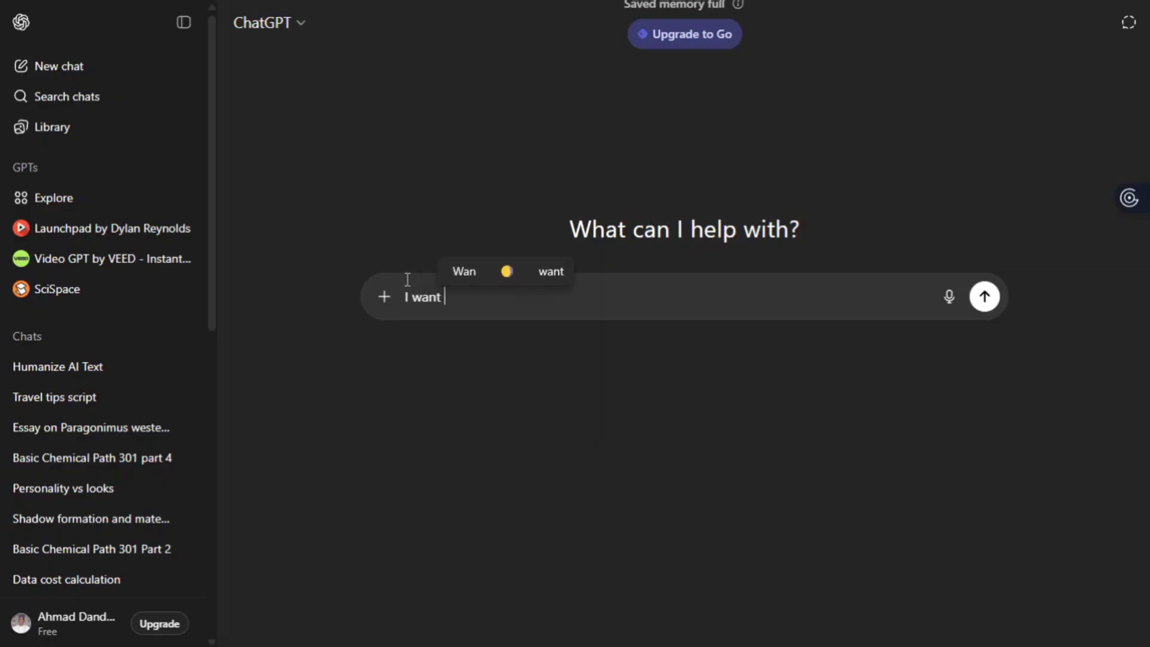
pyautogui.write('to crr')
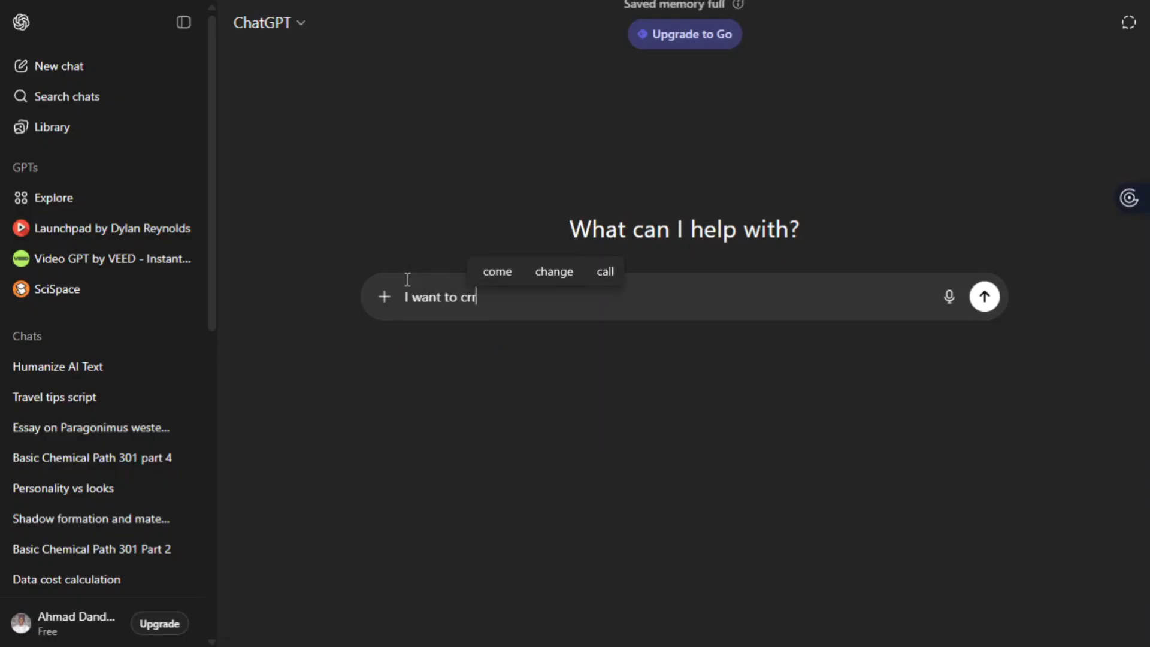
pyautogui.press('BackSpace')
pyautogui.write('eat on')
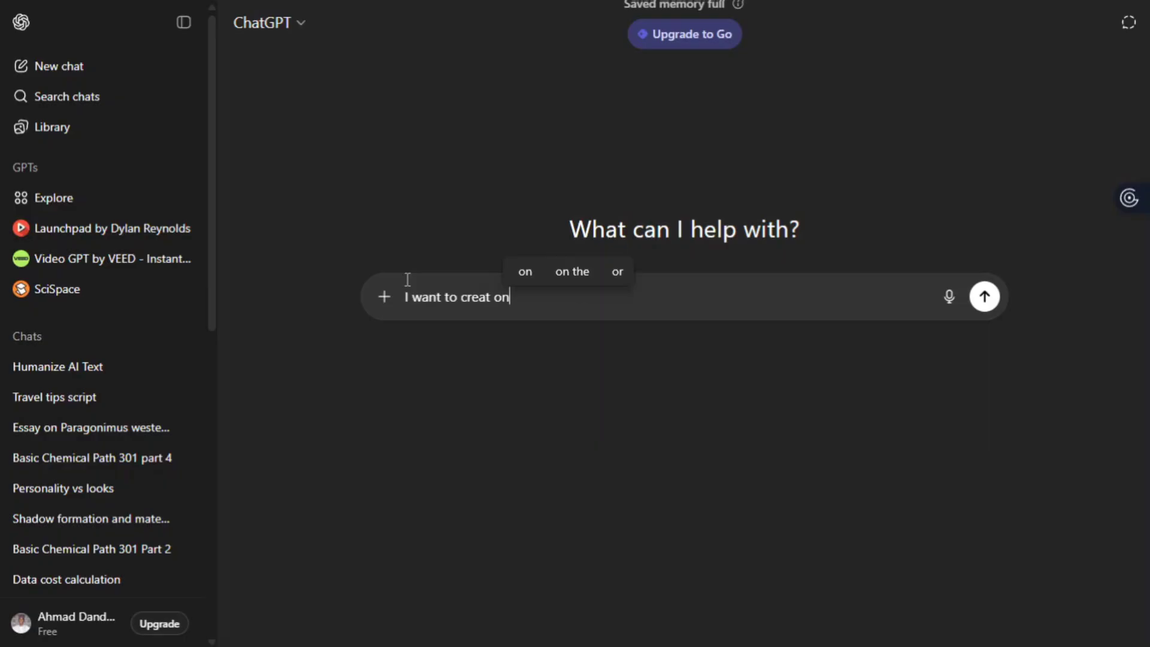
pyautogui.write('lo')
pyautogui.press('BackSpace')
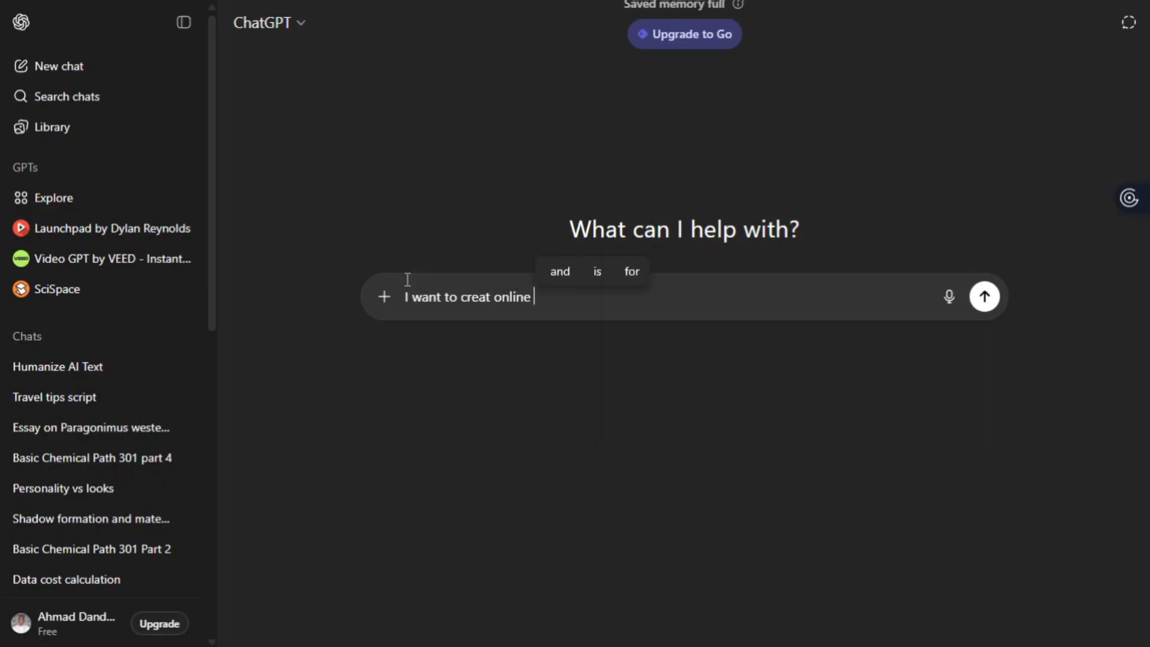
pyautogui.write('E-book')
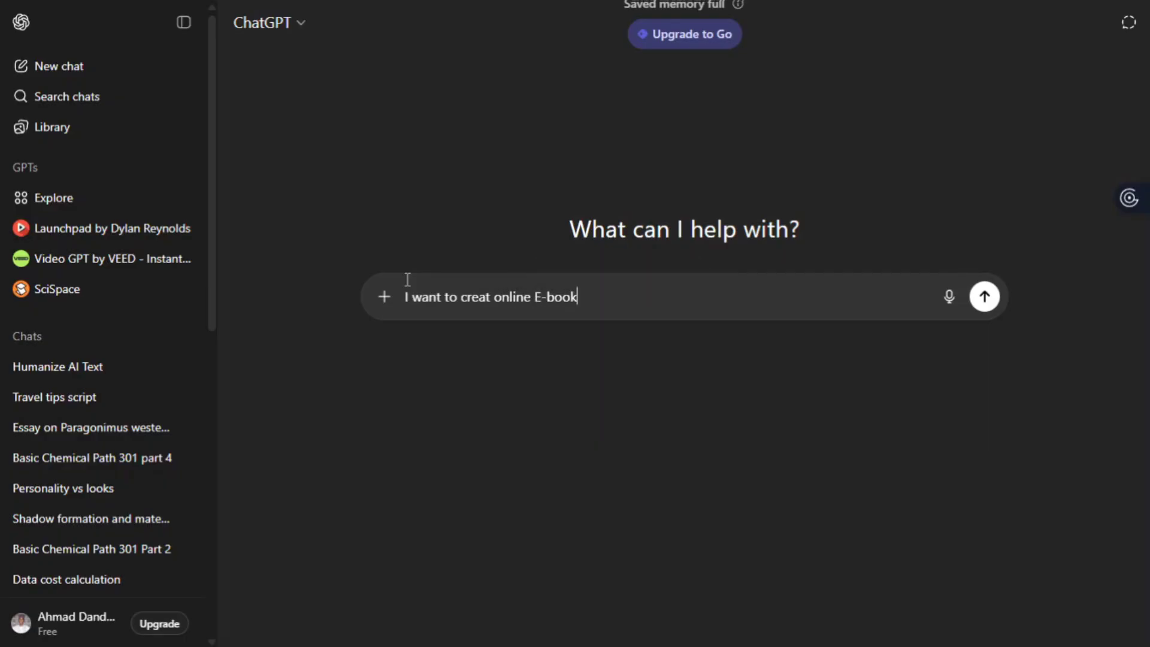
pyautogui.write(' for my own book to avoid plagiarism')
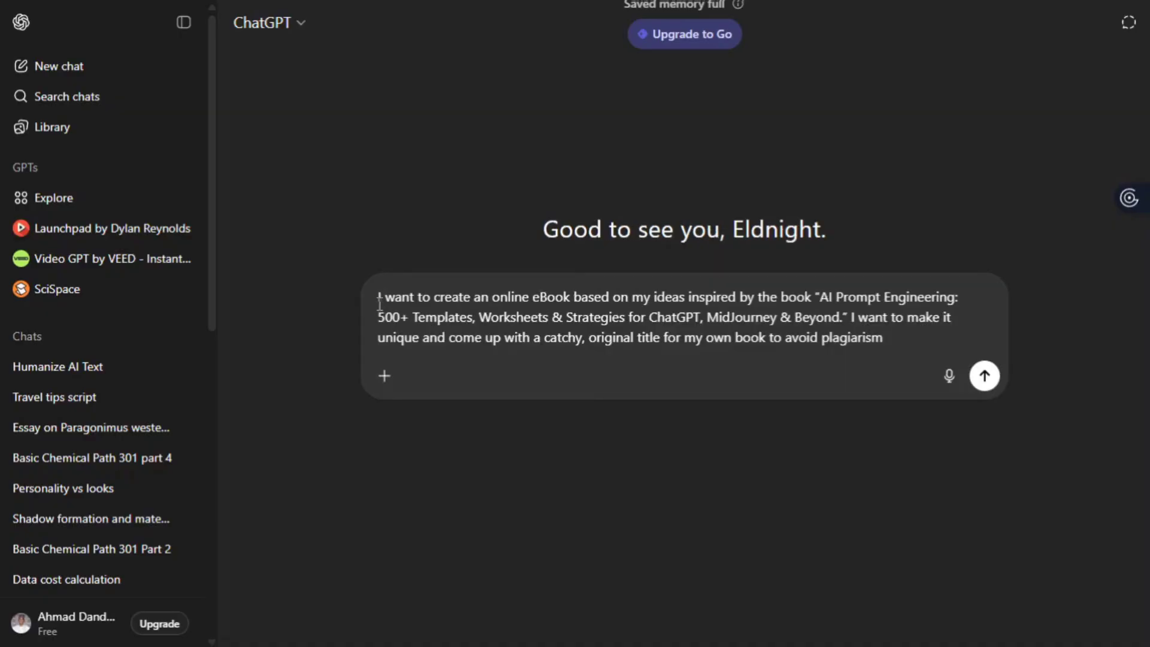
pyautogui.moveTo(379, 302); pyautogui.dragTo(821, 361)
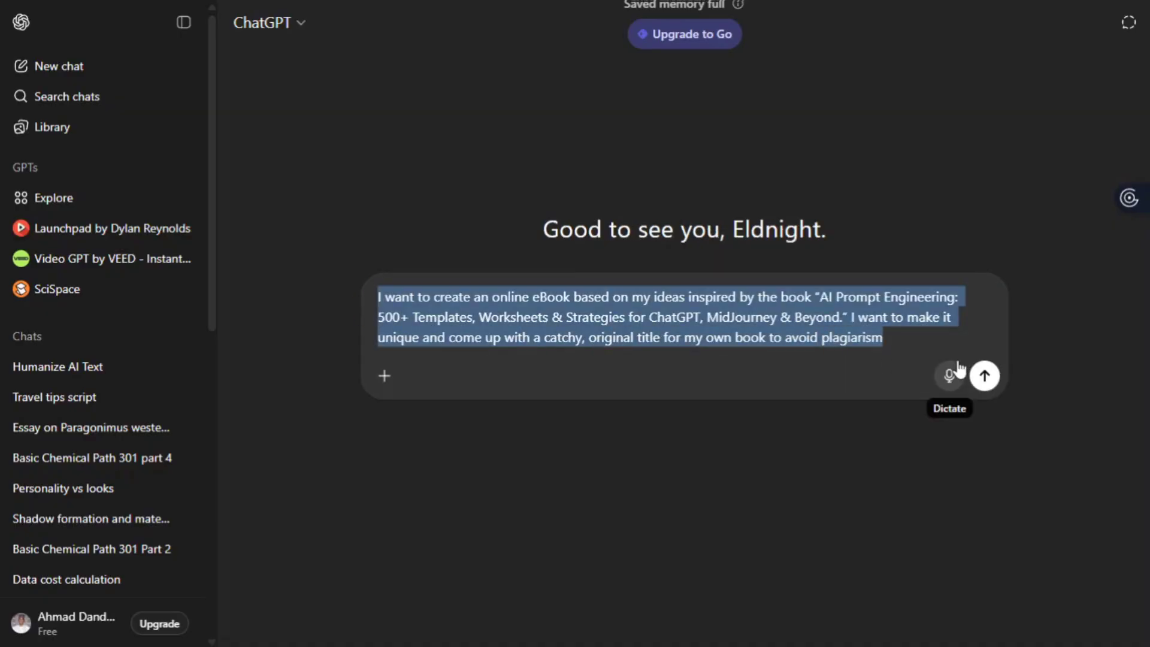
pyautogui.click(883, 337)
pyautogui.press('Return')
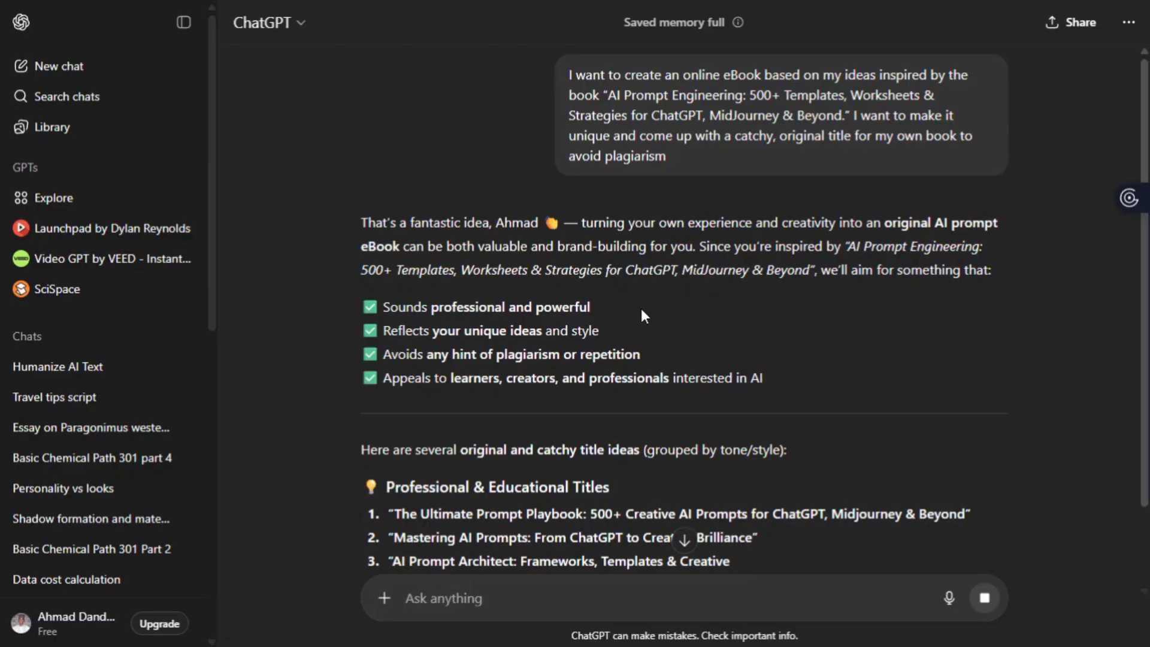
pyautogui.scroll(-3, 641, 307)
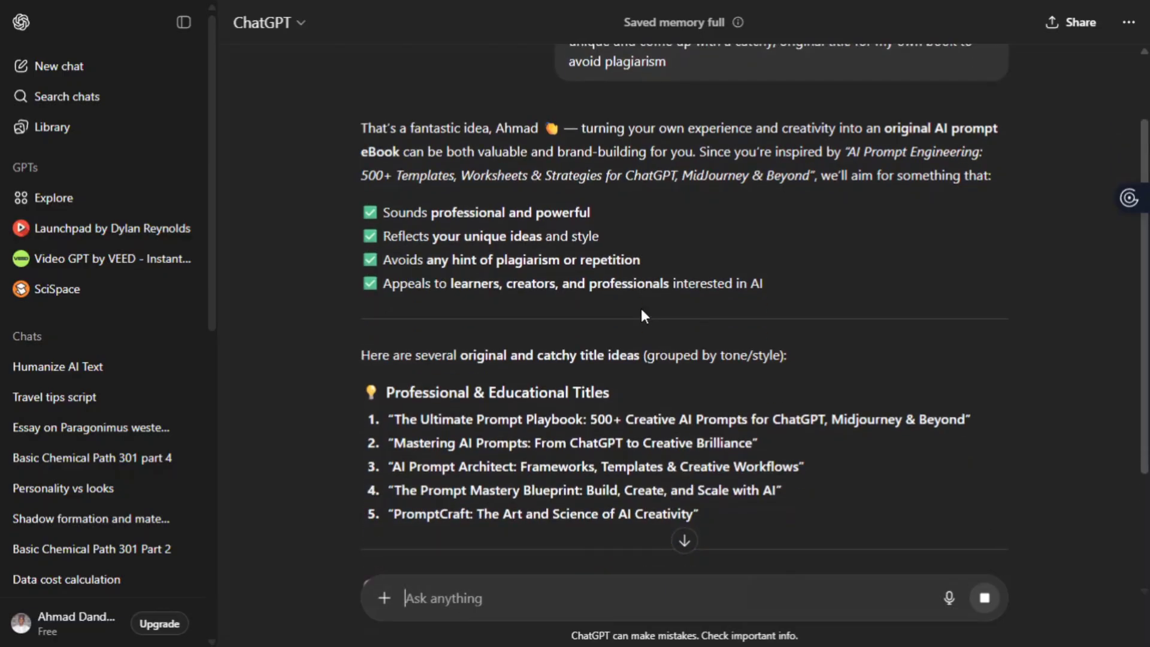
pyautogui.scroll(-2, 641, 308)
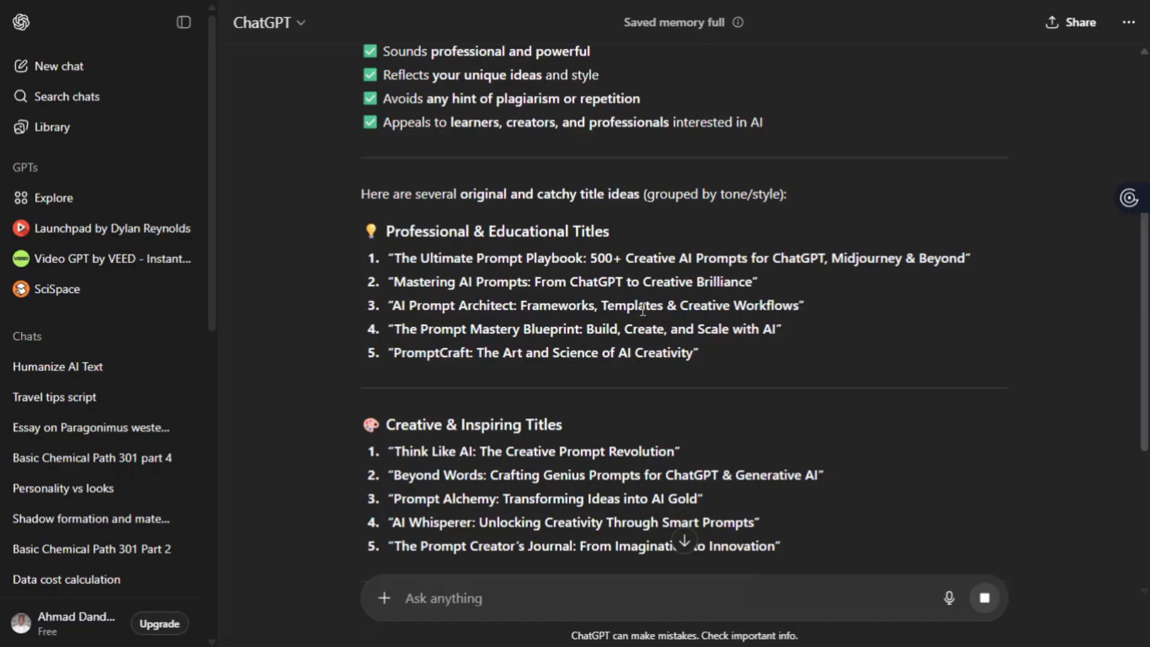
pyautogui.scroll(-3, 641, 308)
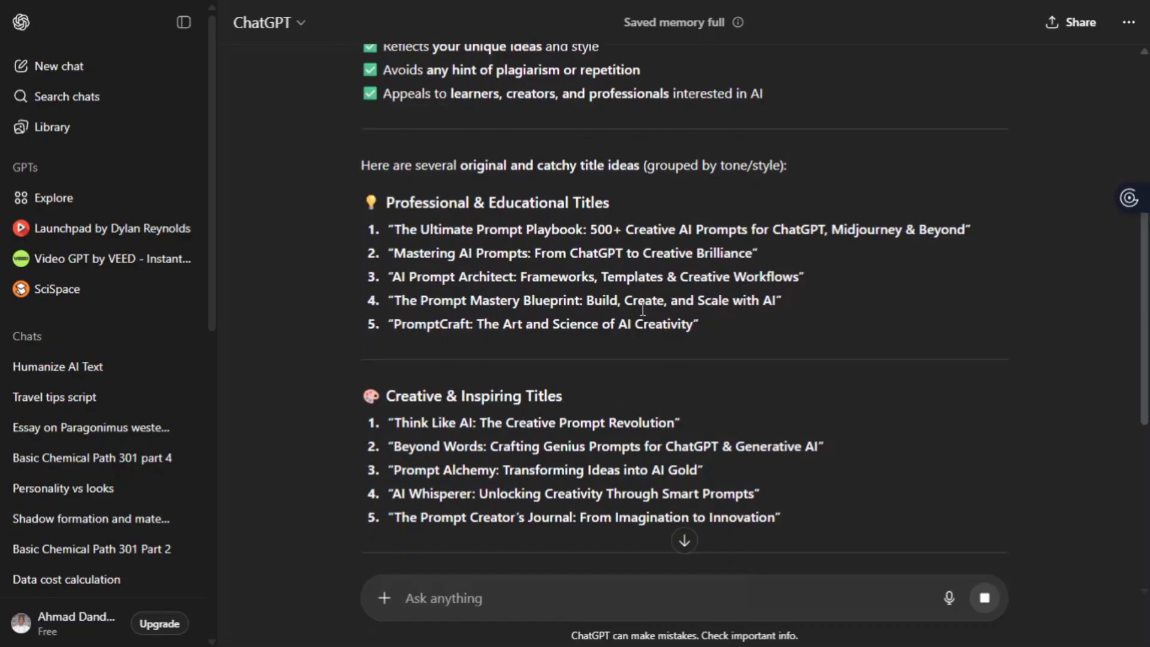
pyautogui.scroll(-3, 641, 308)
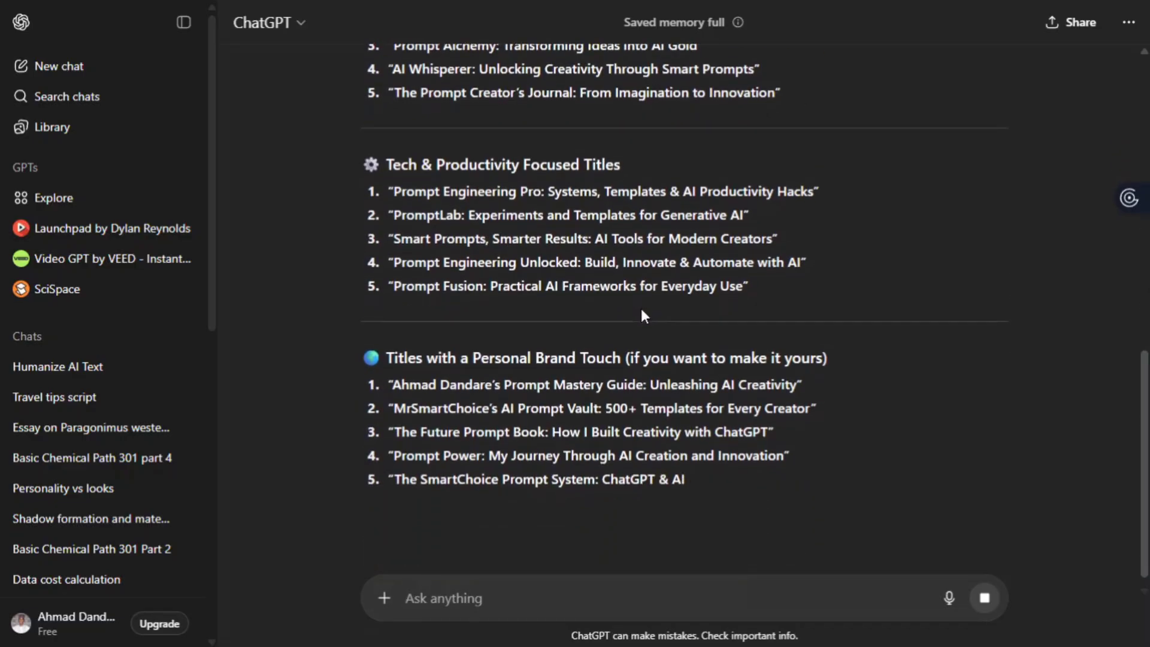
pyautogui.moveTo(405, 599); pyautogui.dragTo(428, 600)
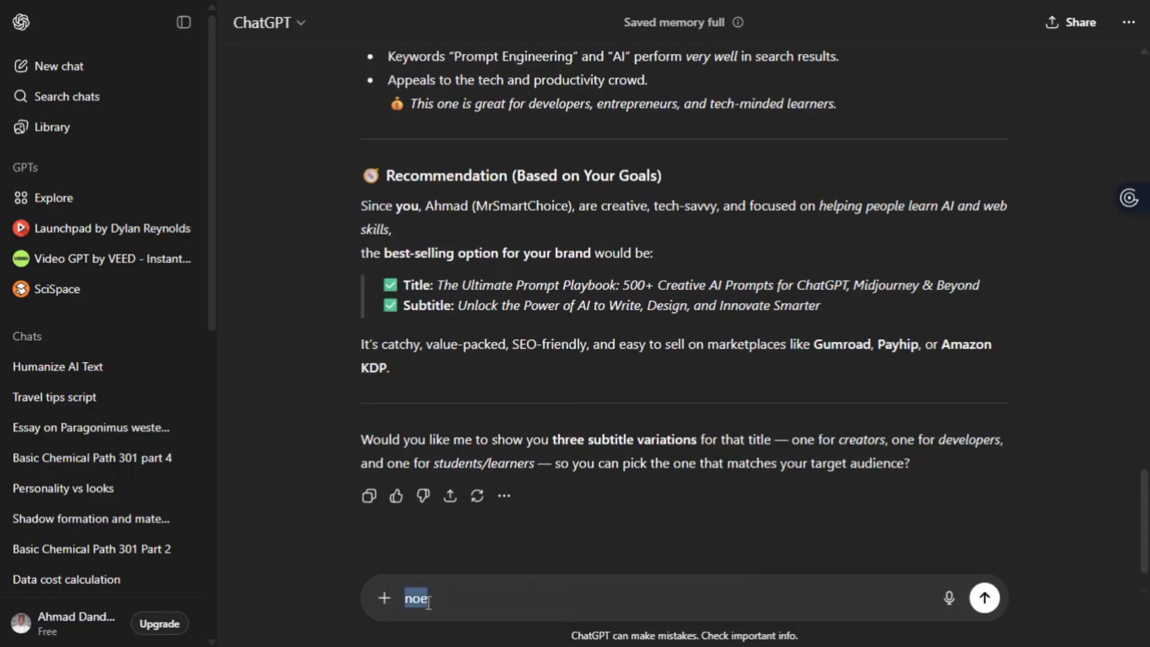
# - Send a request for a 20-chapter outline of The Ultimate Prompt Playbook
pyautogui.write('Now base on the')
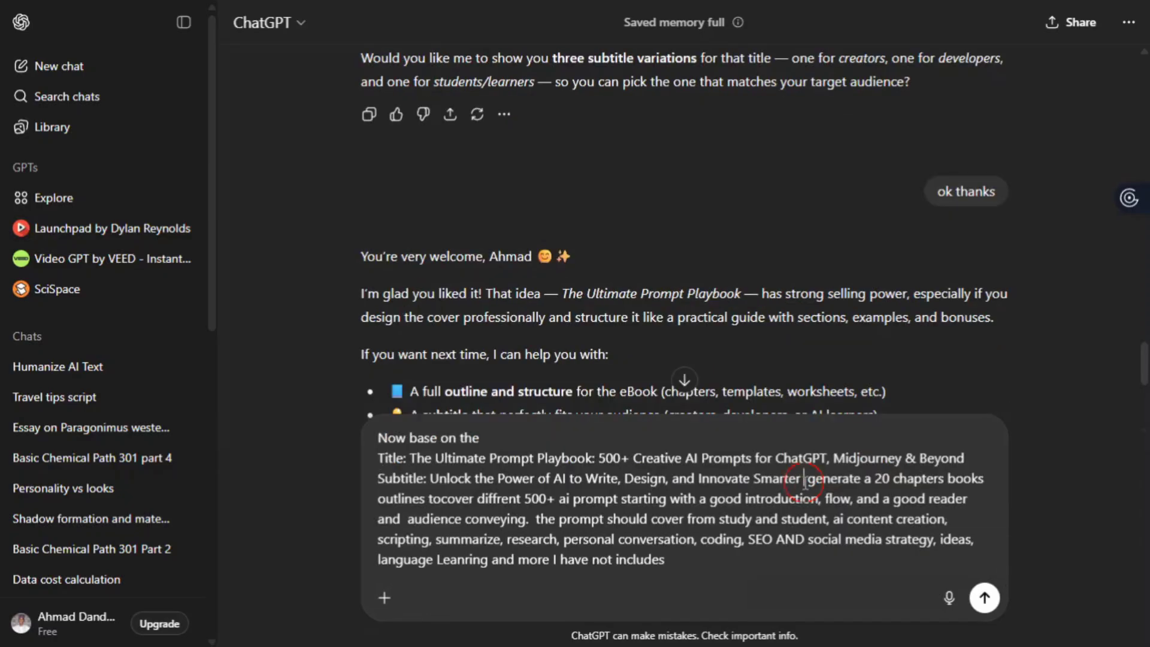
pyautogui.click(803, 480)
pyautogui.hotkey('shift', 'Return')
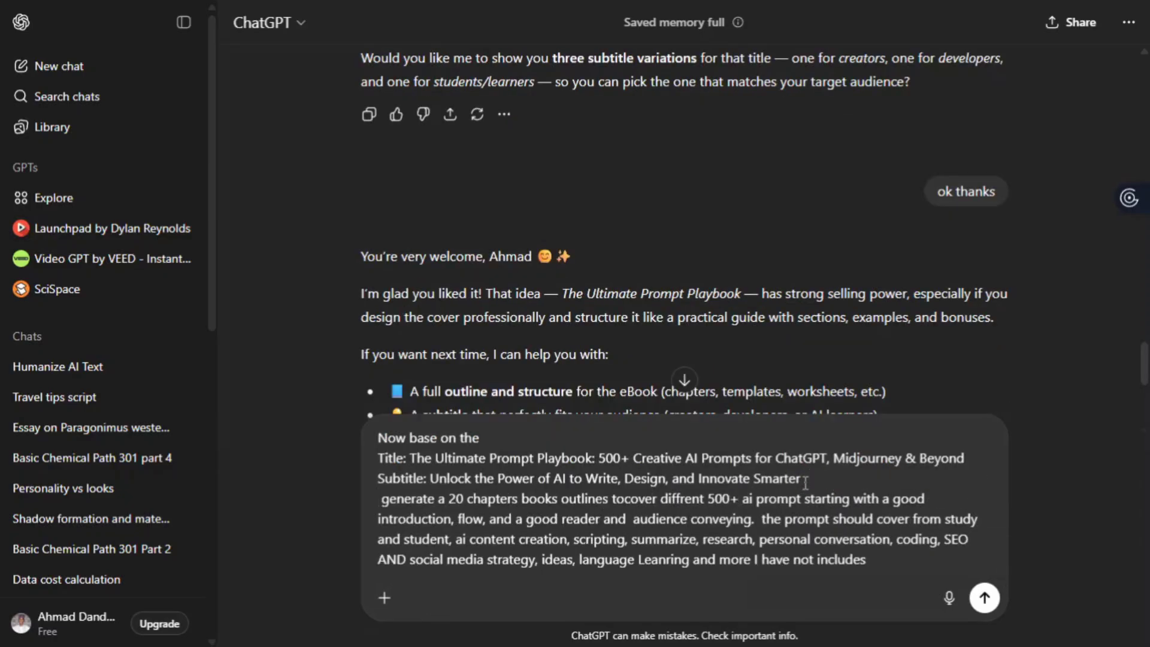
pyautogui.hotkey('shift', 'Return')
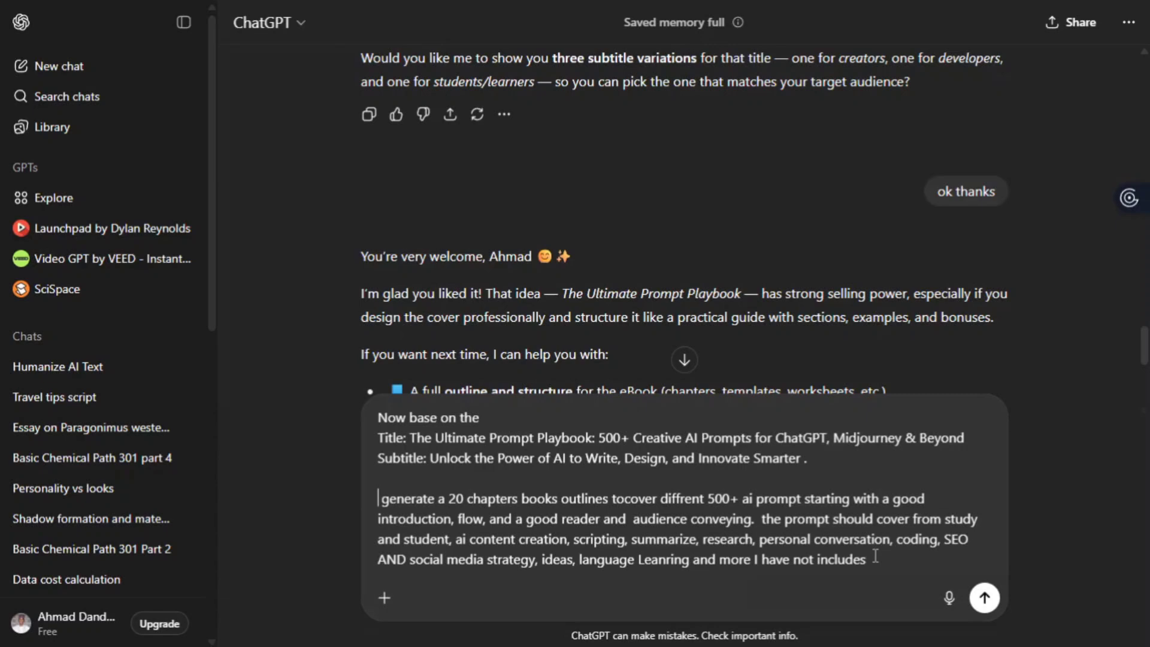
pyautogui.moveTo(875, 555); pyautogui.dragTo(382, 418)
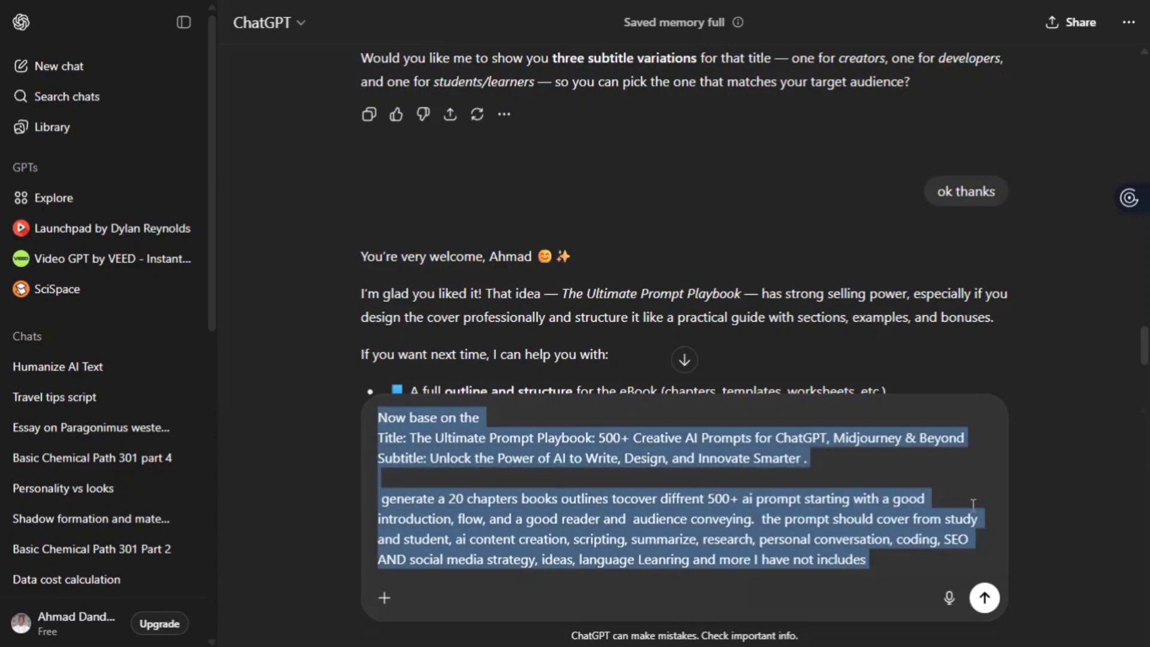
pyautogui.press('Return')
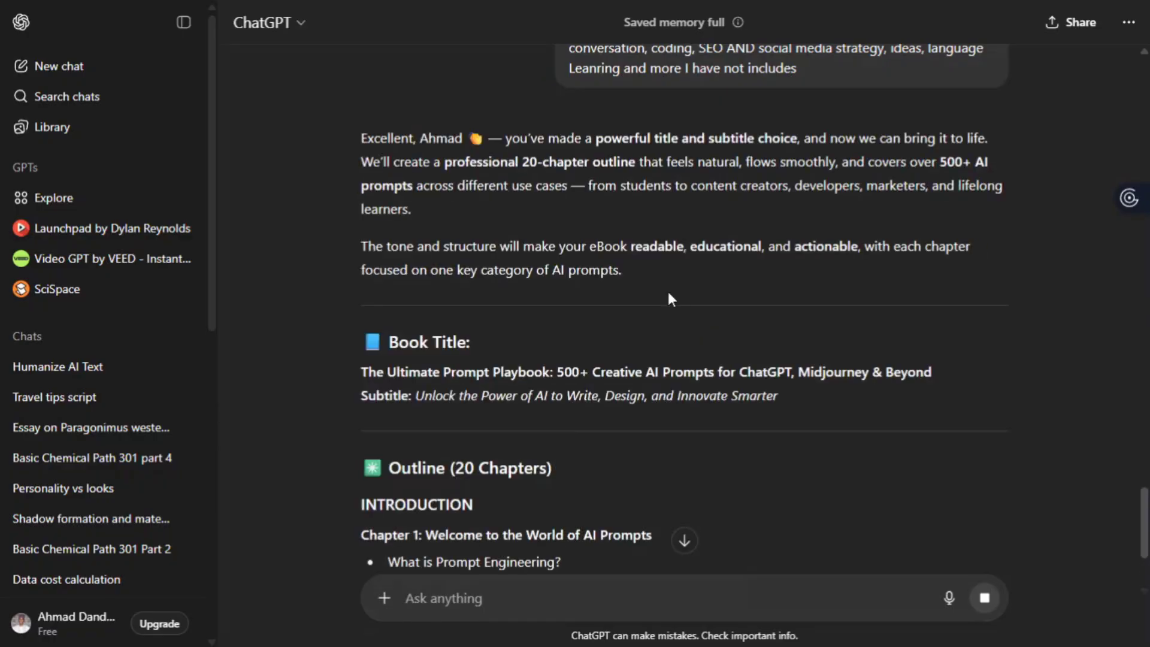
# - Read the outline from the Introduction through Part VIII and the three appendices
pyautogui.scroll(-5, 668, 293)
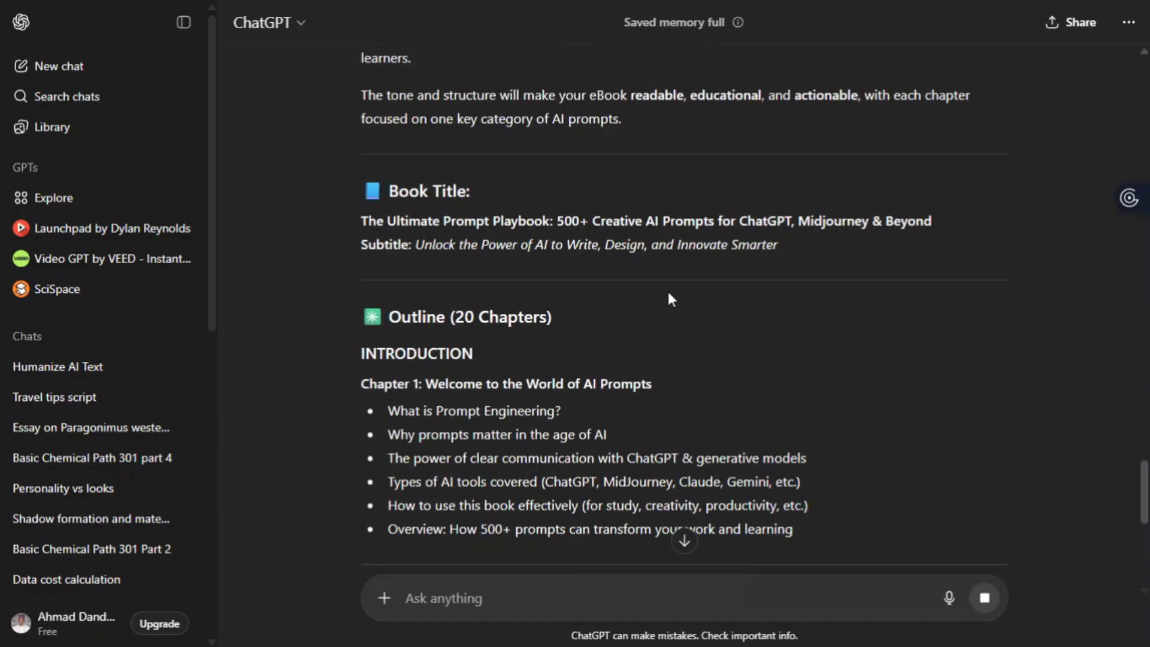
pyautogui.scroll(-3, 669, 291)
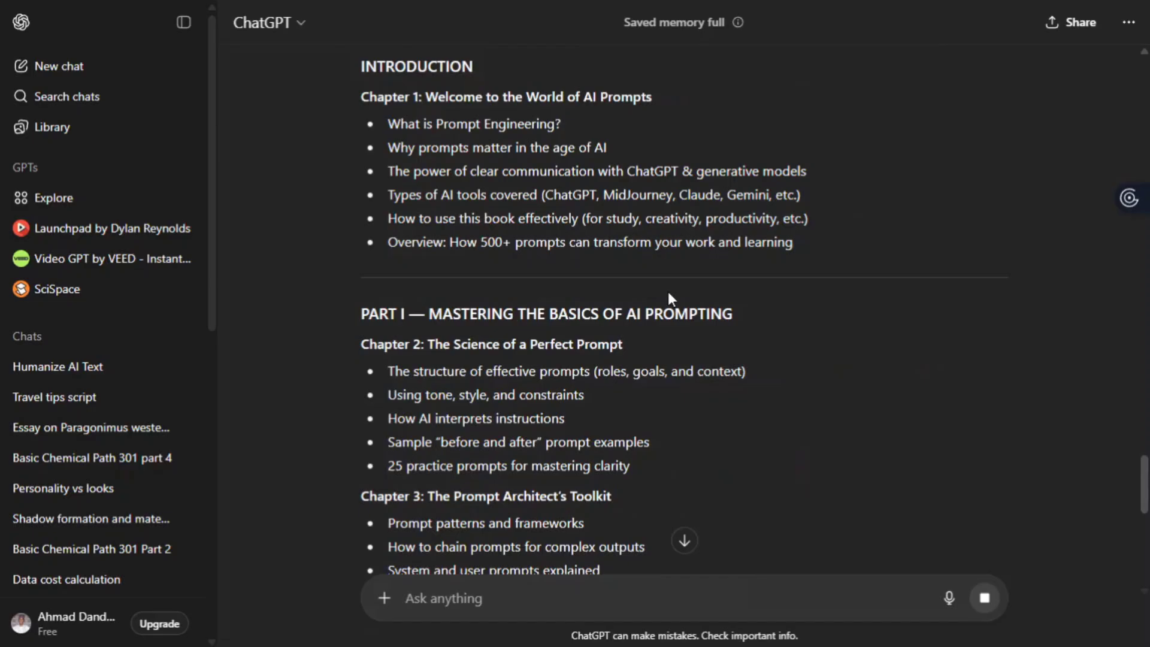
pyautogui.scroll(-8, 669, 294)
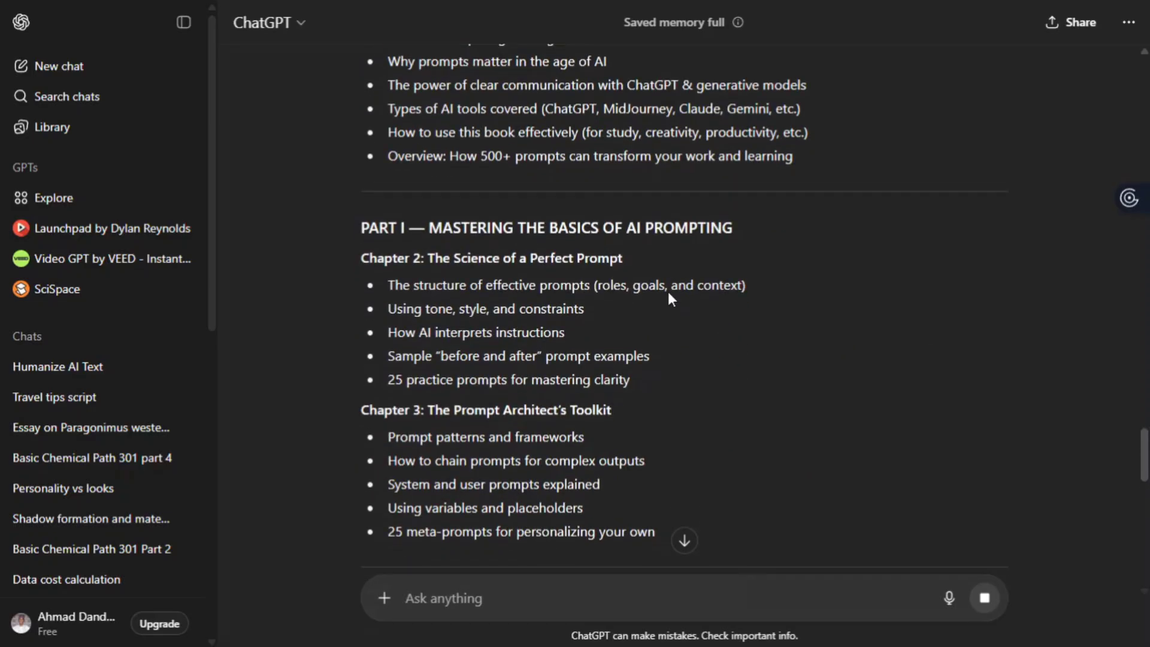
pyautogui.scroll(-20, 668, 293)
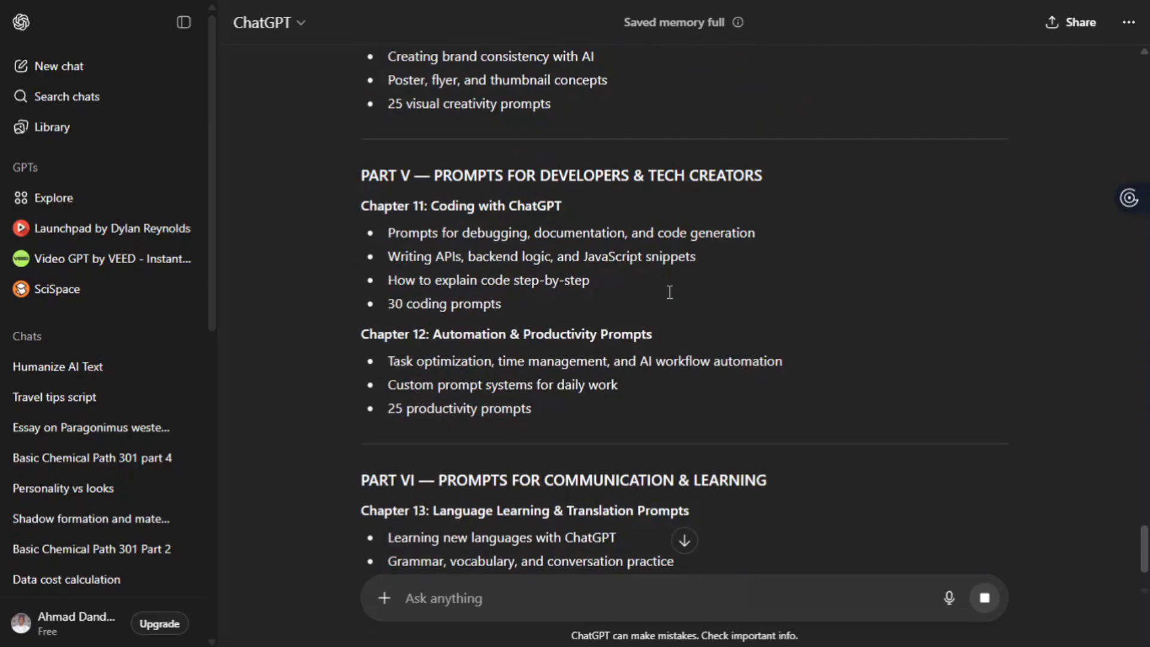
pyautogui.scroll(-4, 669, 293)
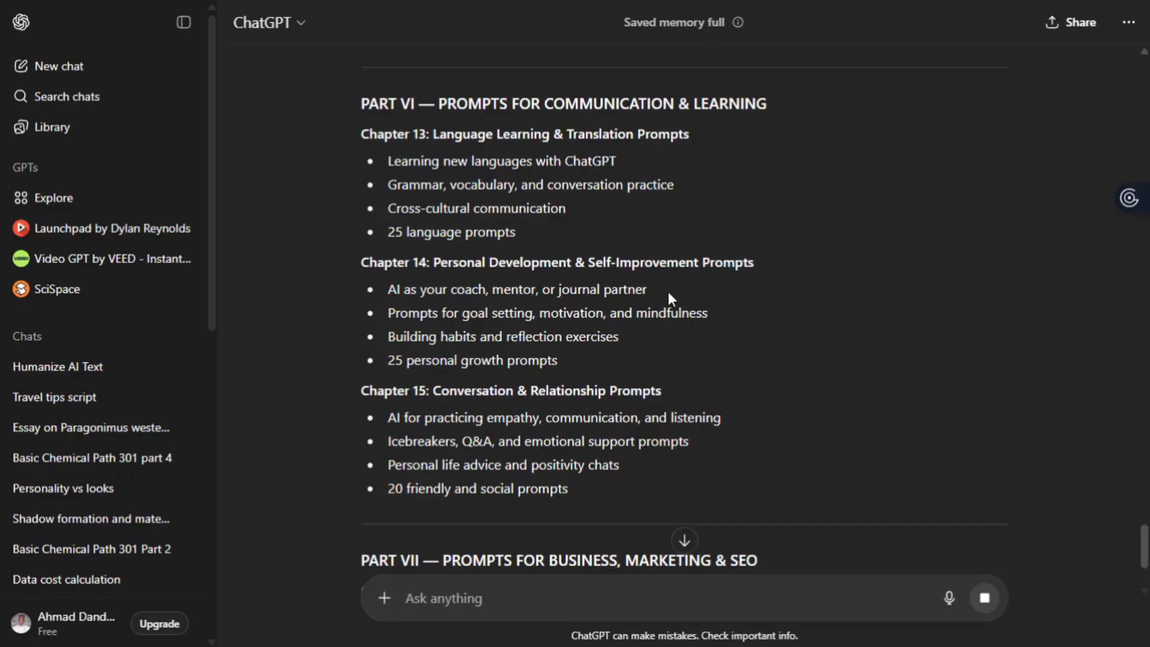
pyautogui.scroll(-4, 669, 293)
pyautogui.scroll(-6, 669, 293)
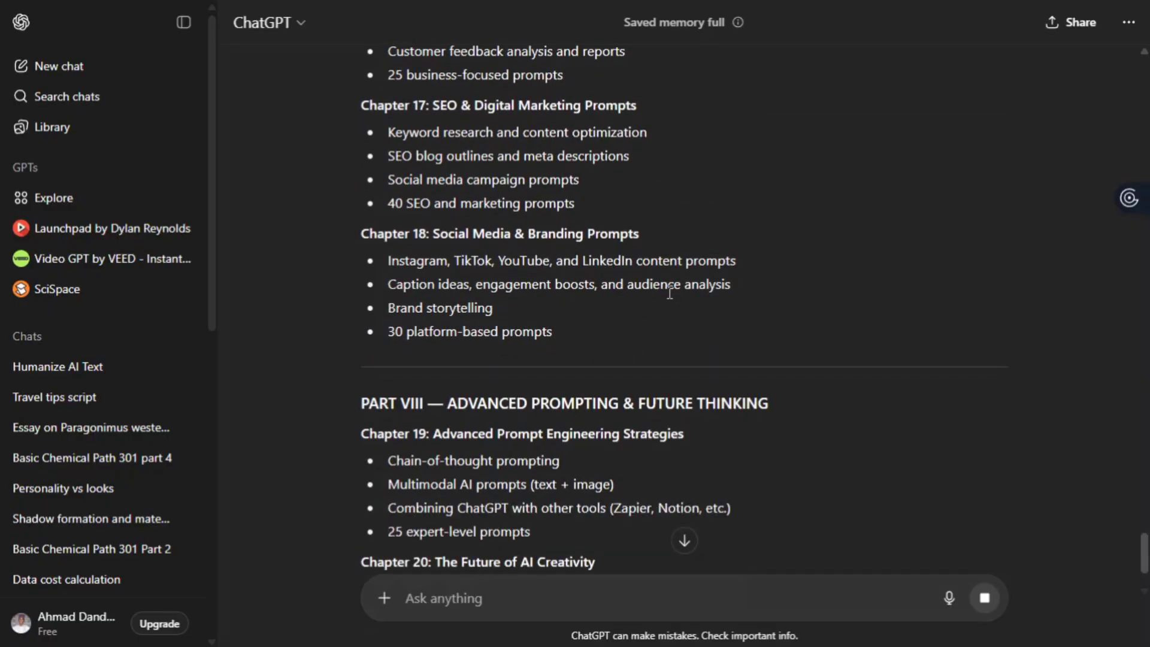
pyautogui.scroll(-6, 668, 293)
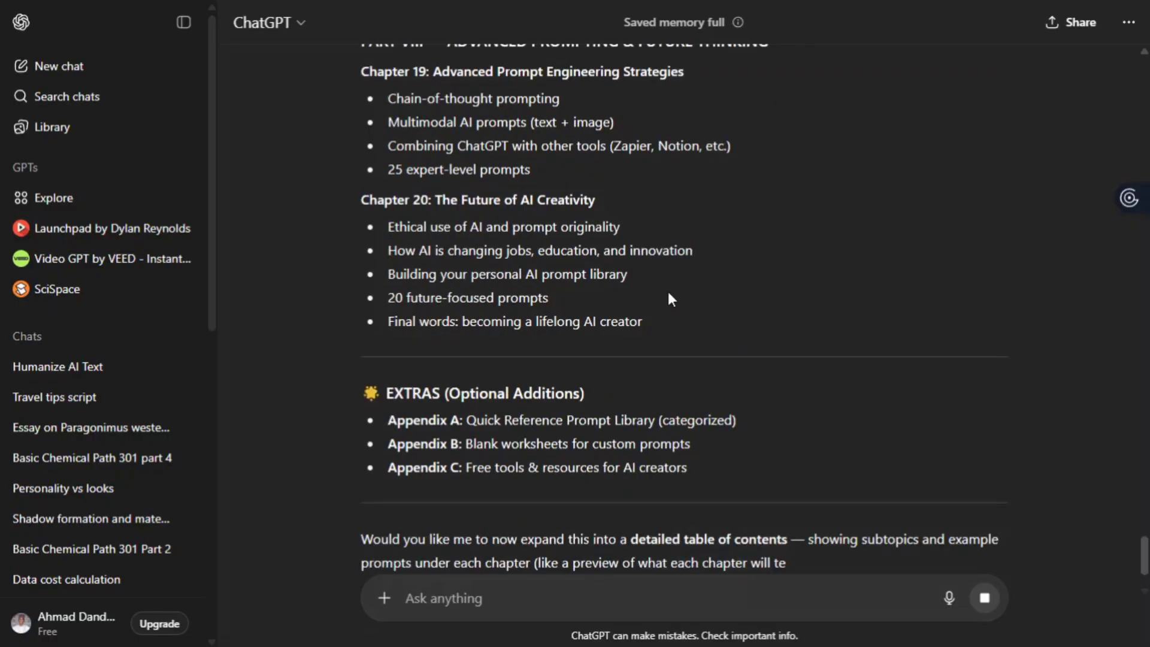
pyautogui.scroll(-3, 668, 293)
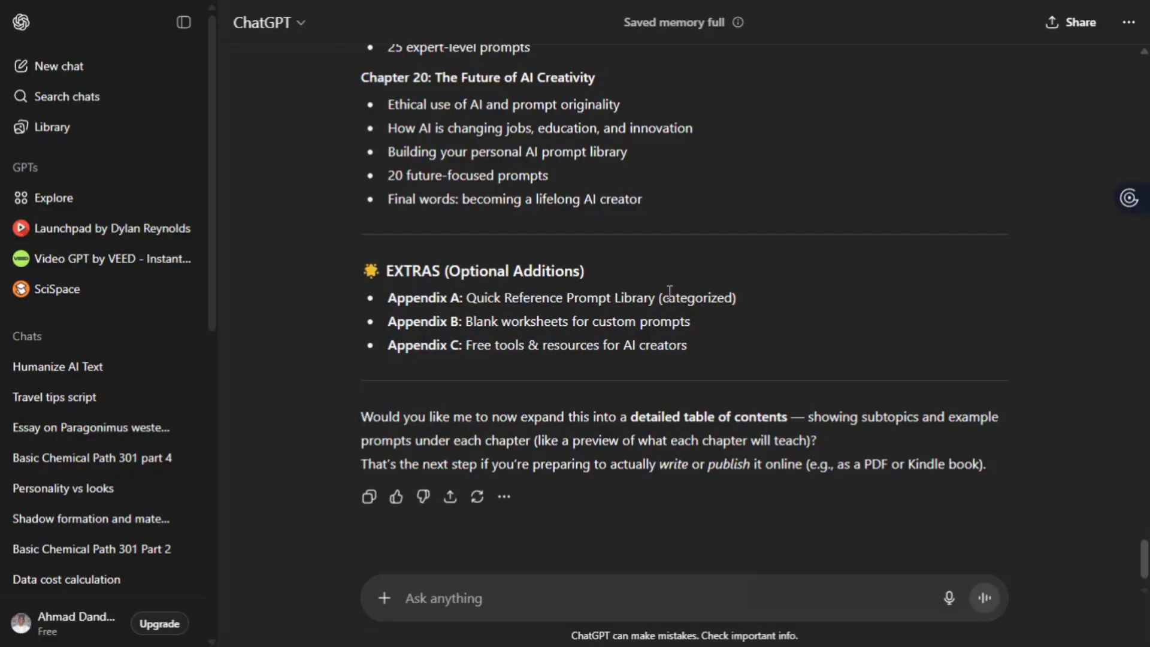
# - Request full content for the introduction chapter, pasting in the copied Chapter 1 outline
pyautogui.scroll(15, 367, 191)
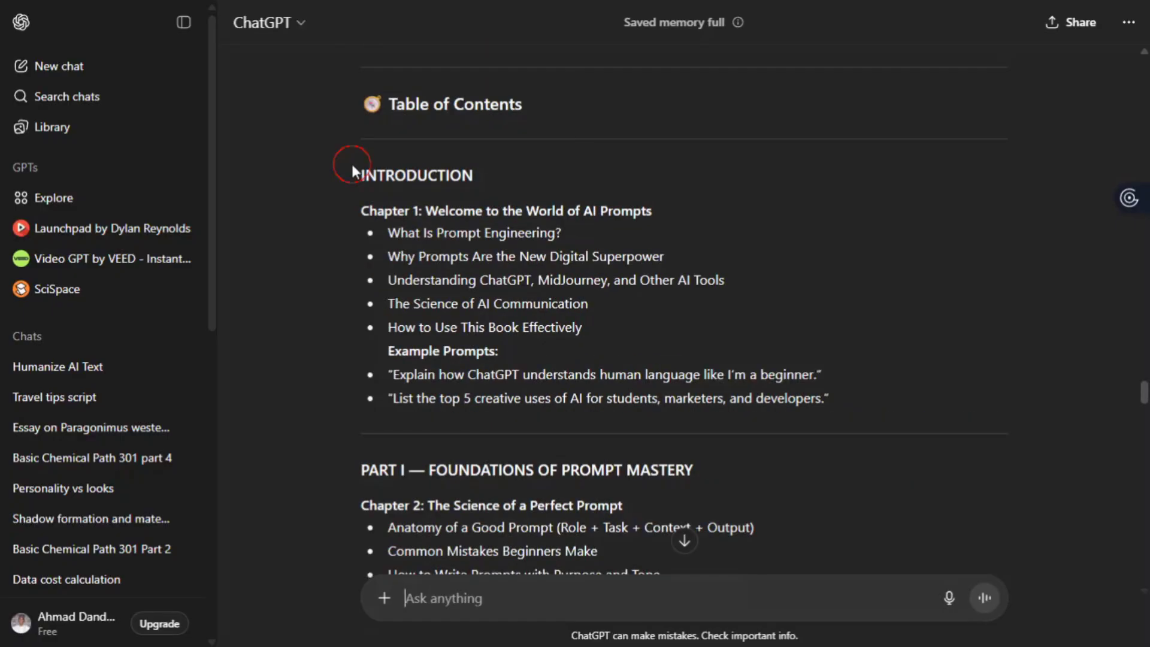
pyautogui.moveTo(351, 164); pyautogui.dragTo(879, 396)
pyautogui.scroll(-1, 551, 515)
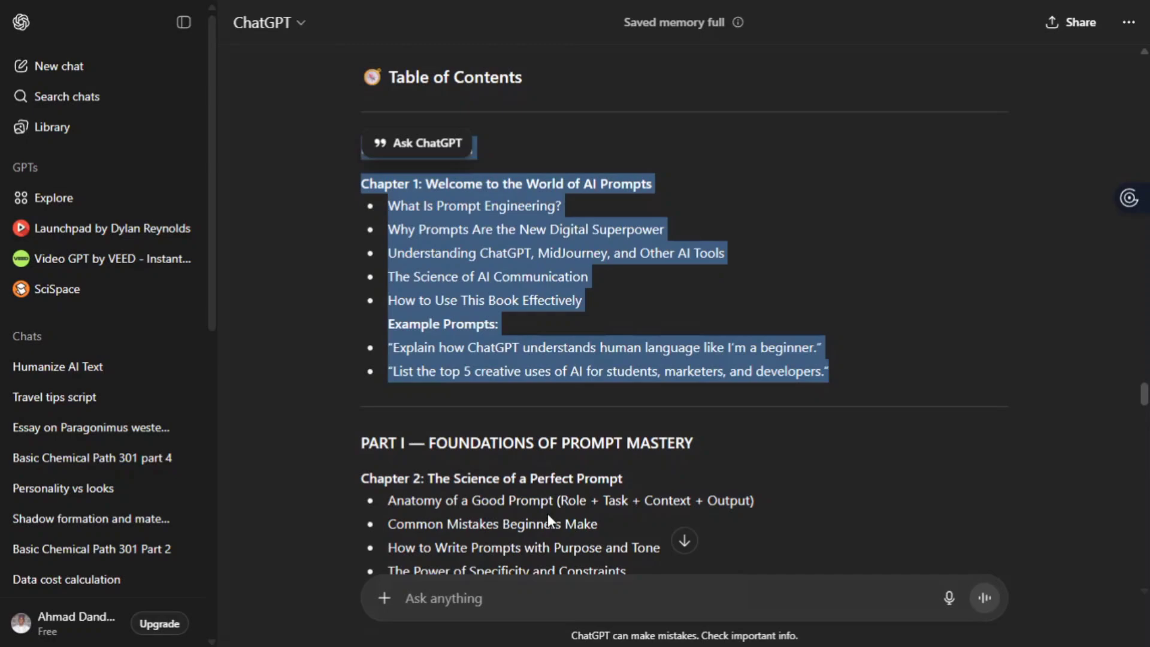
pyautogui.click(547, 513)
pyautogui.scroll(-3, 547, 513)
pyautogui.click(436, 611)
pyautogui.write('now')
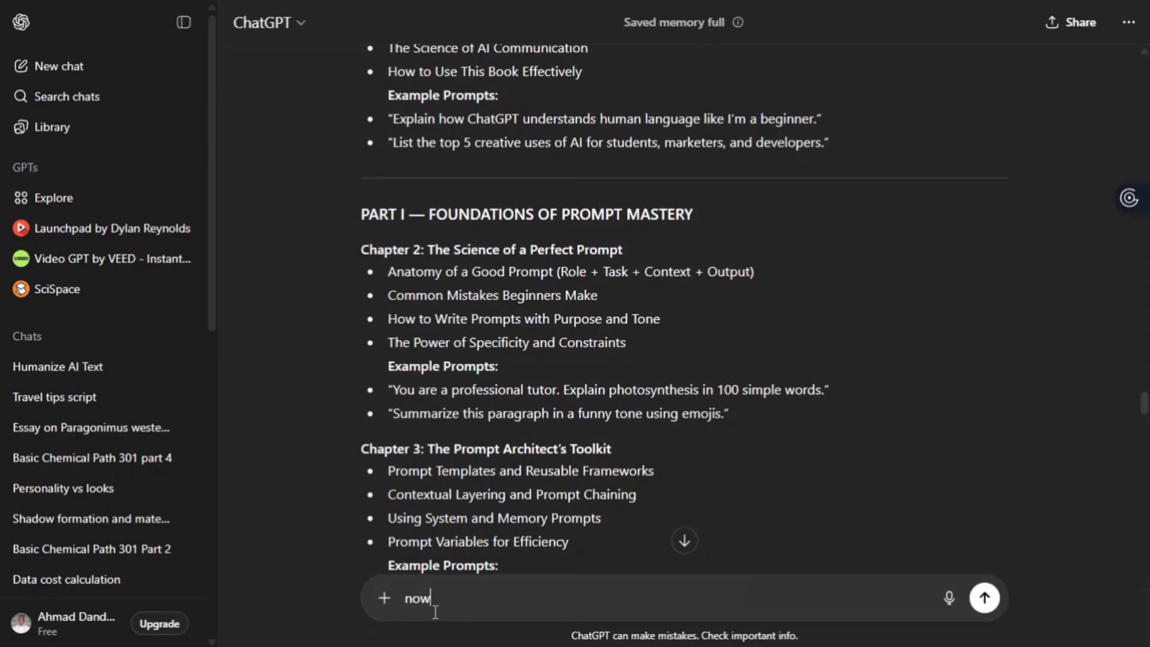
pyautogui.write(' full book vo')
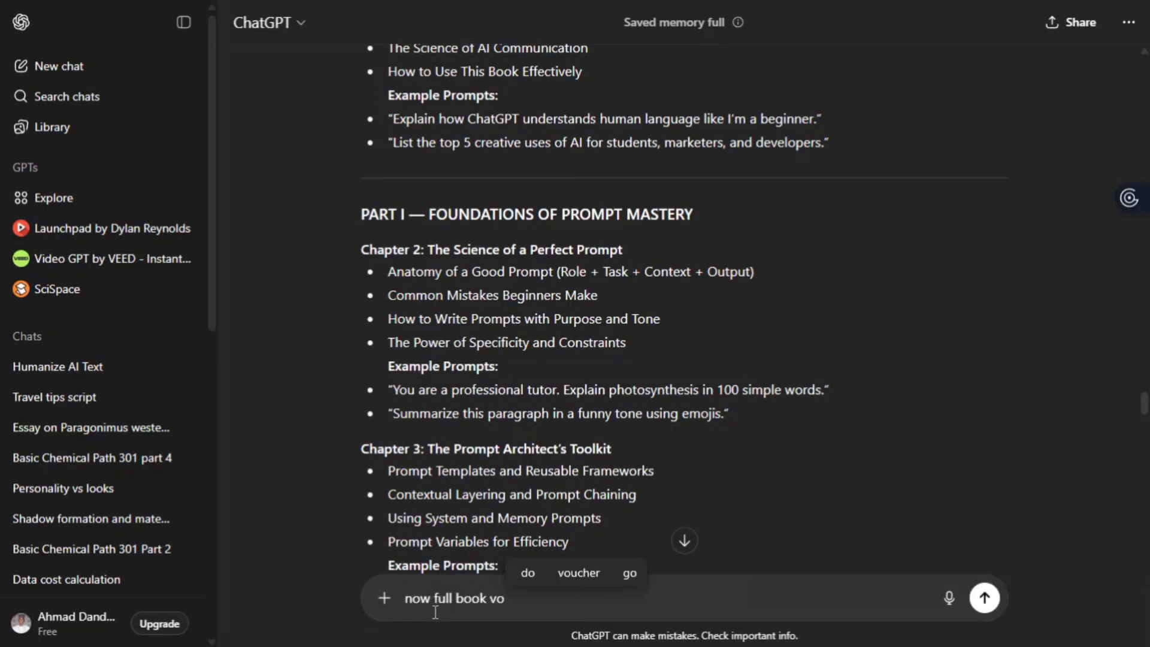
pyautogui.press('BackSpace')
pyautogui.press('BackSpace')
pyautogui.write('content for ')
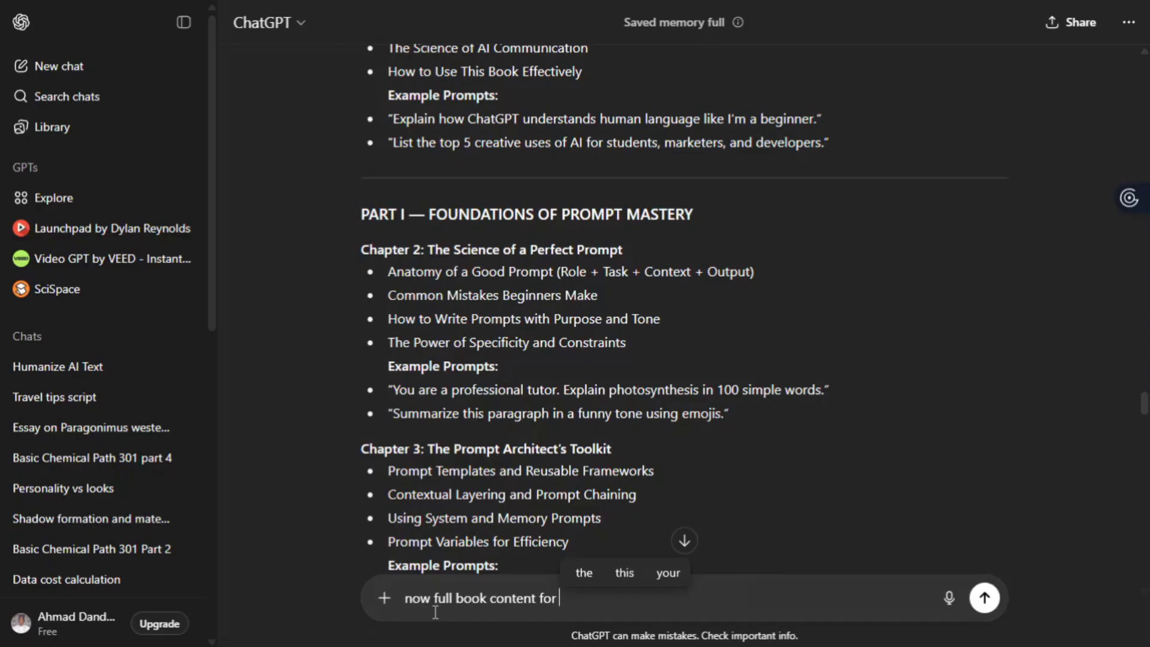
pyautogui.write('introd')
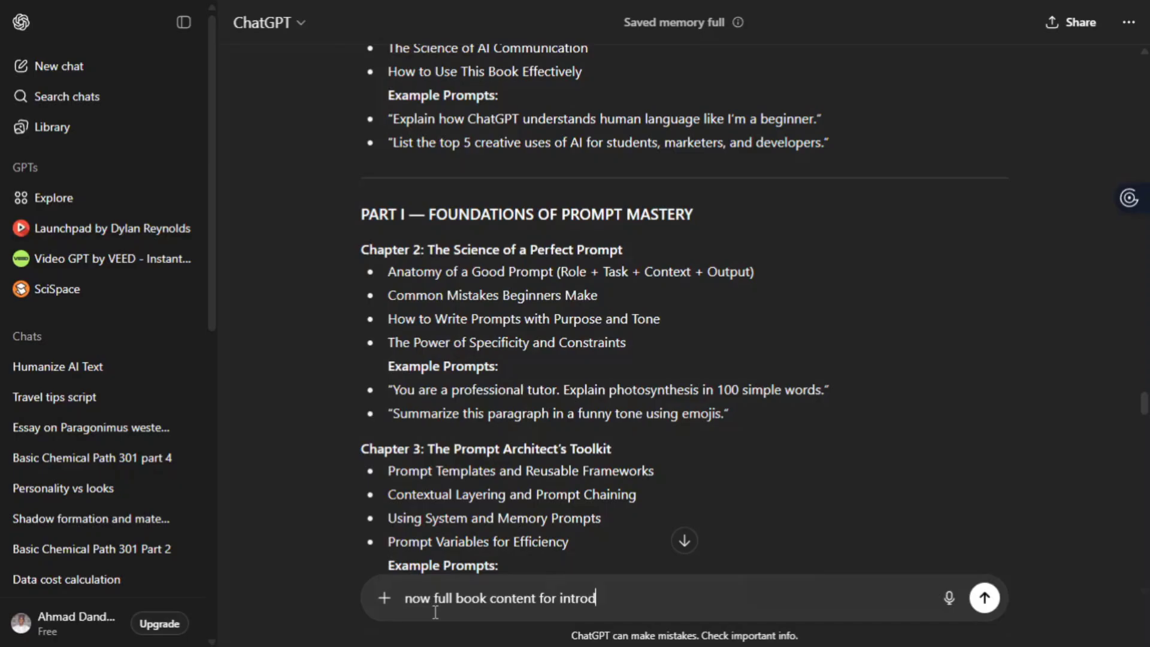
pyautogui.write('cution chapter')
pyautogui.hotkey('shift', 'Return')
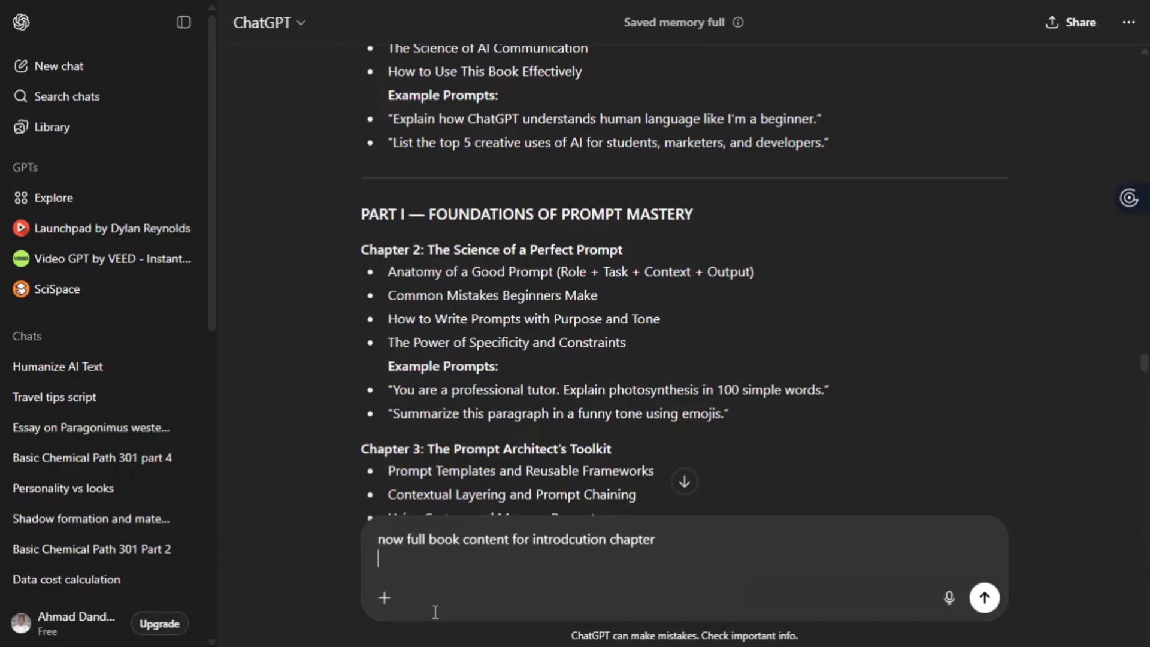
pyautogui.hotkey('ctrl', 'v')
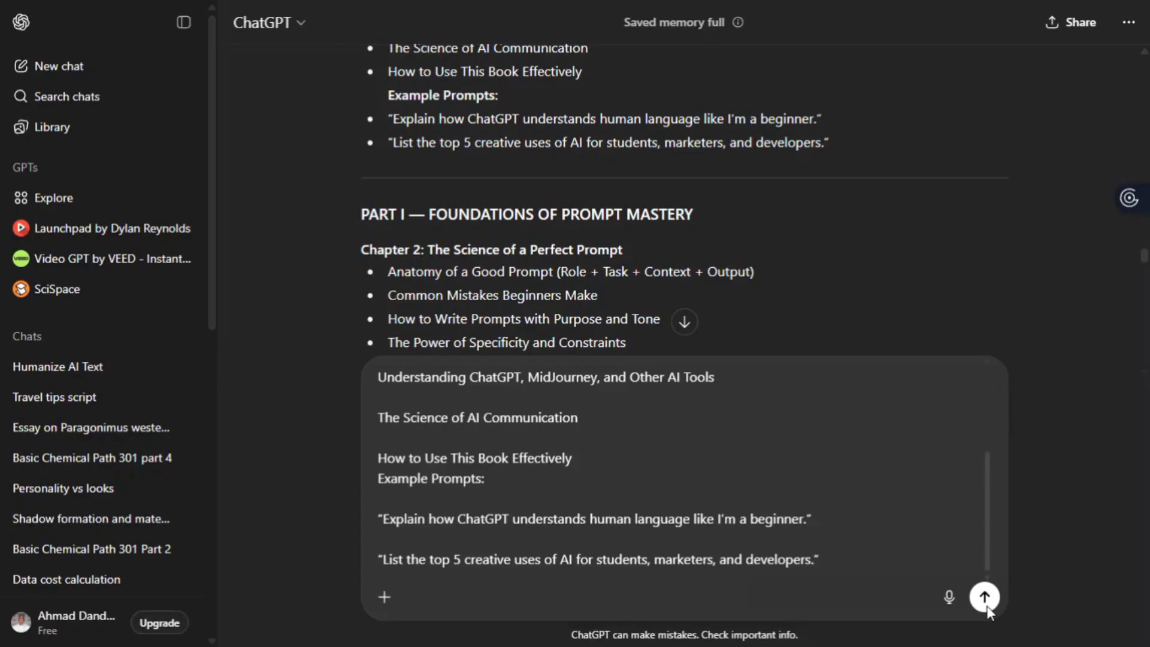
pyautogui.click(984, 597)
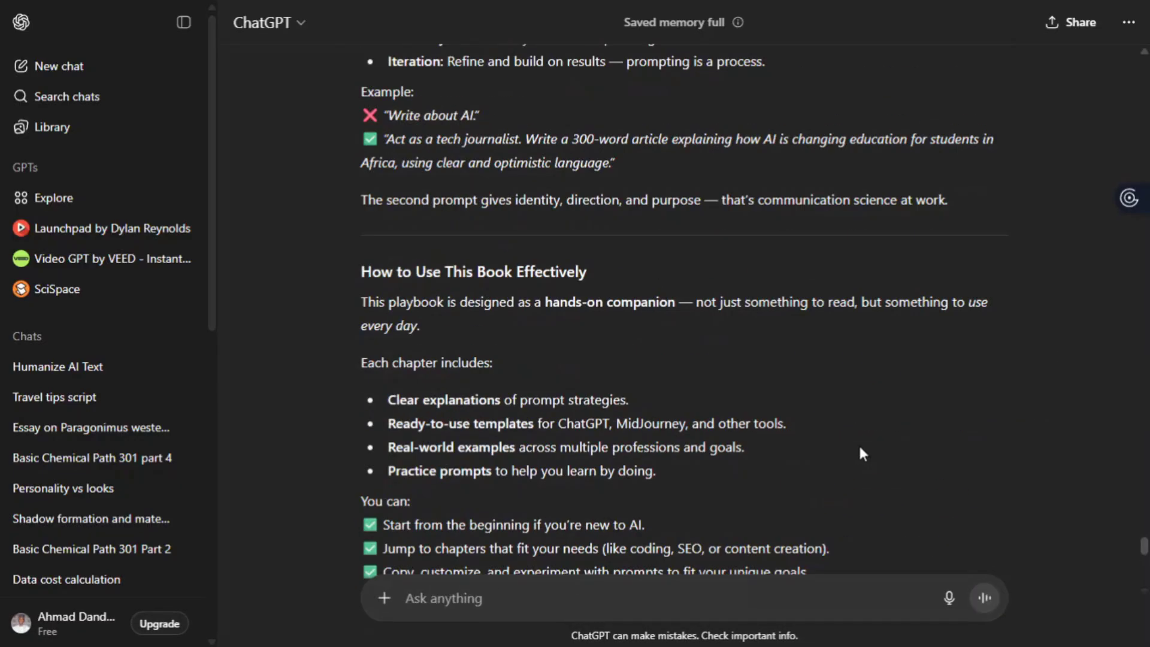
# - Read the written 'Chapter 1: Welcome to the World of AI Prompts' down to its Closing Note
pyautogui.scroll(10, 857, 443)
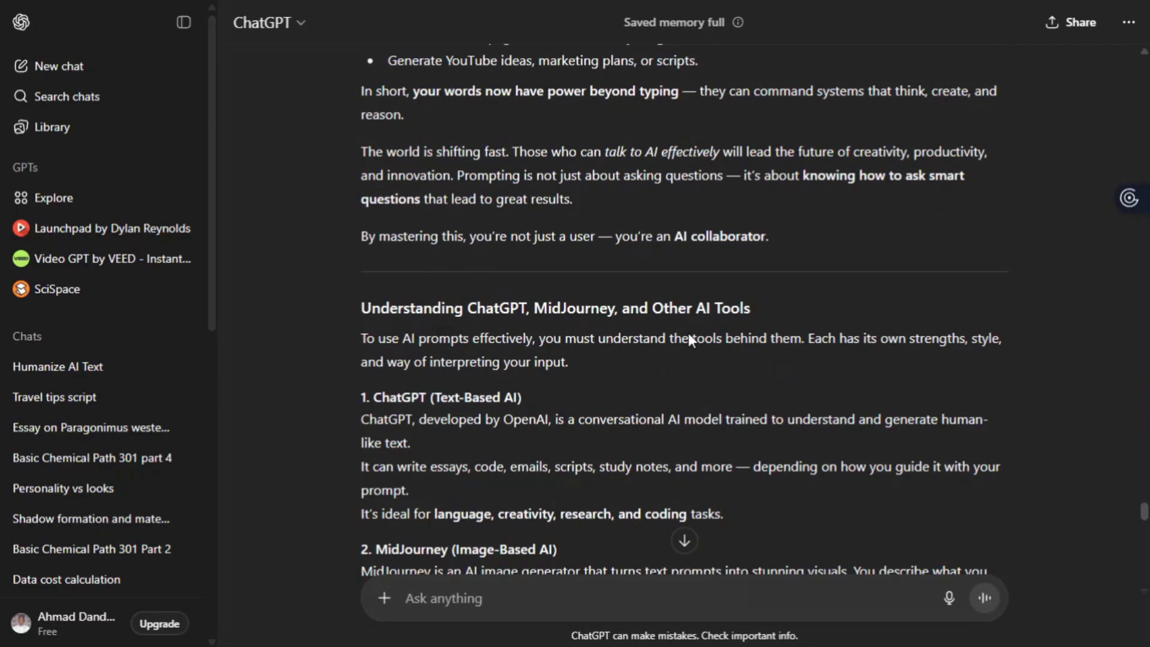
pyautogui.scroll(15, 689, 339)
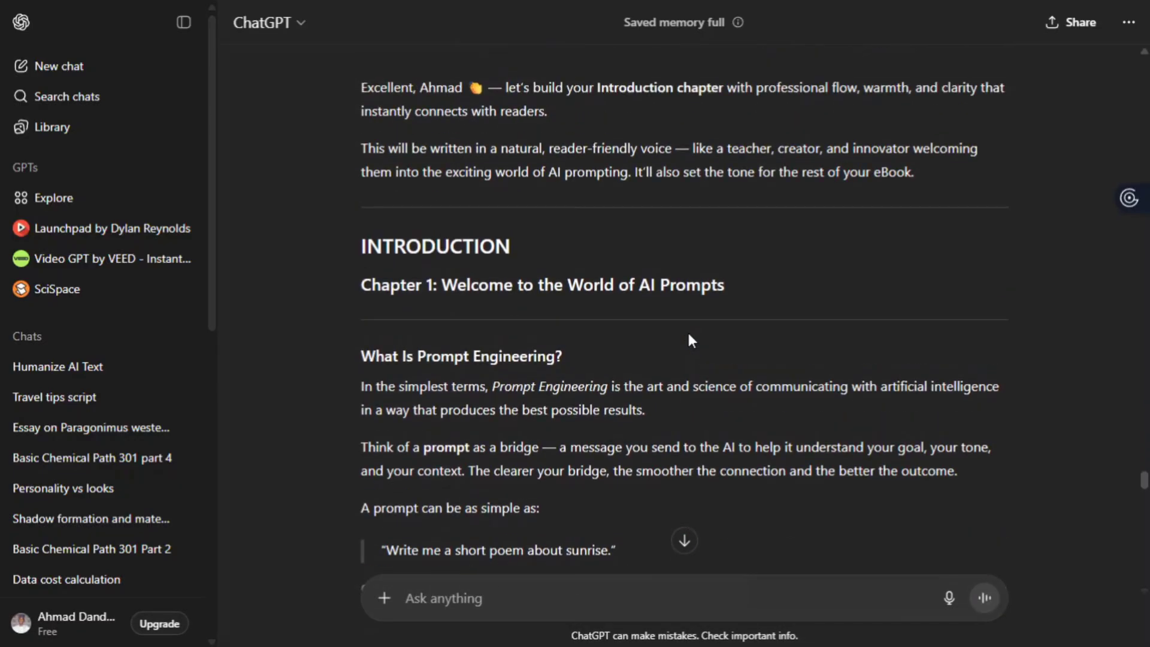
pyautogui.scroll(3, 689, 340)
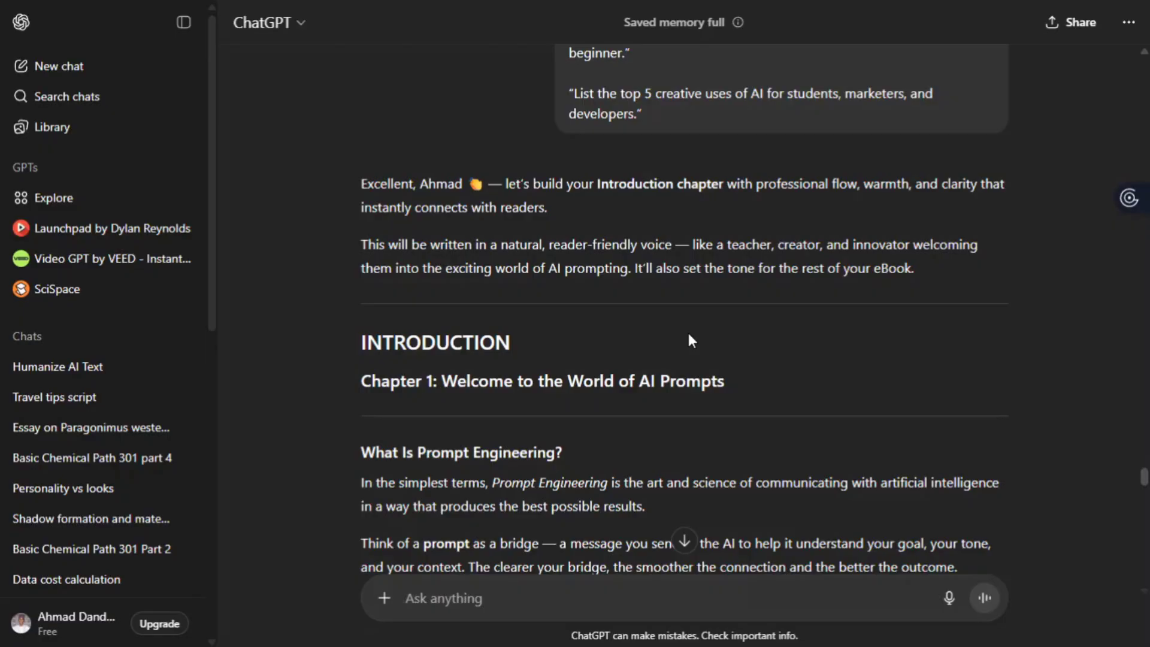
pyautogui.scroll(-3, 689, 340)
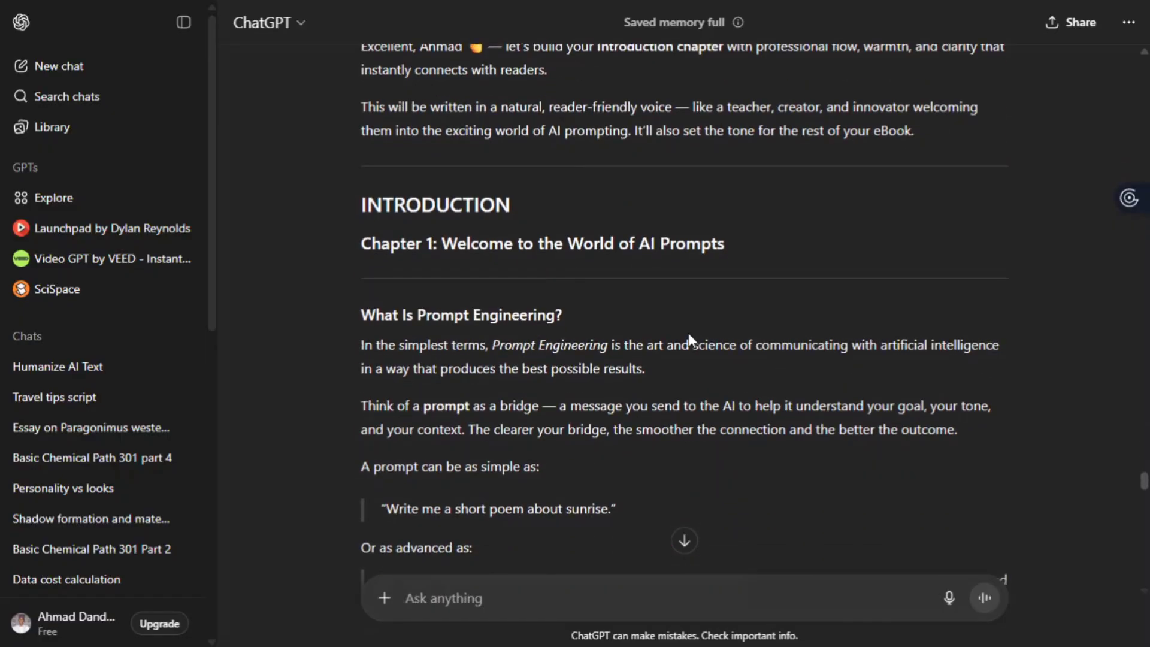
pyautogui.scroll(-2, 689, 339)
pyautogui.scroll(-8, 635, 389)
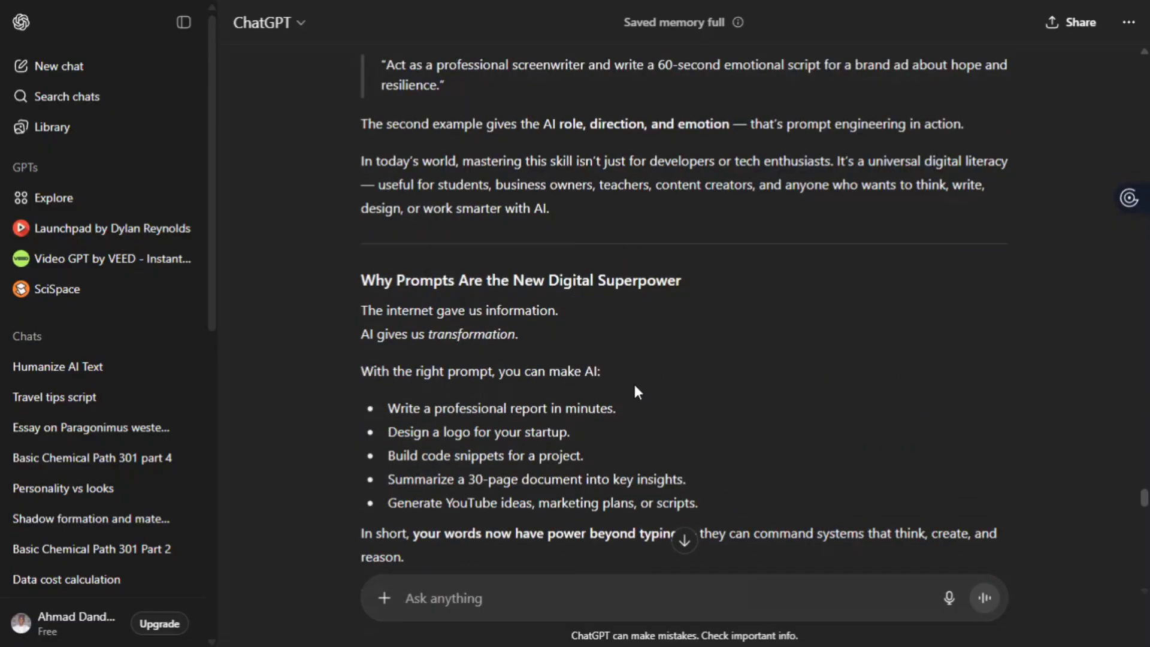
pyautogui.scroll(-2, 634, 386)
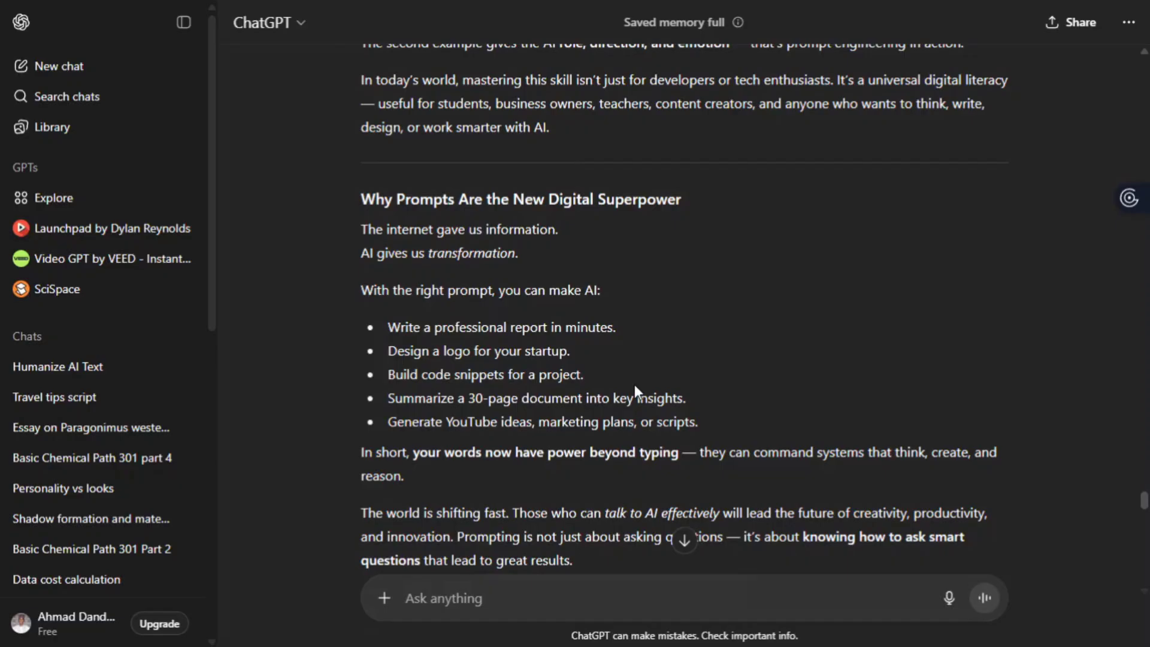
pyautogui.scroll(-2, 634, 384)
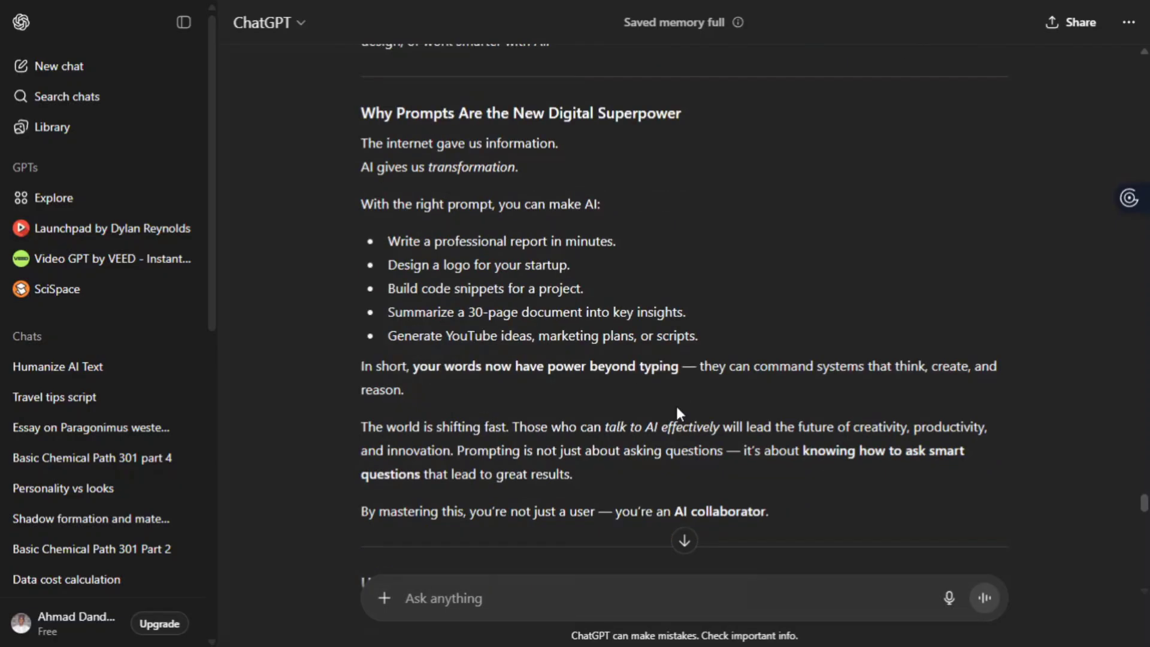
pyautogui.scroll(-5, 676, 406)
pyautogui.scroll(-2, 677, 409)
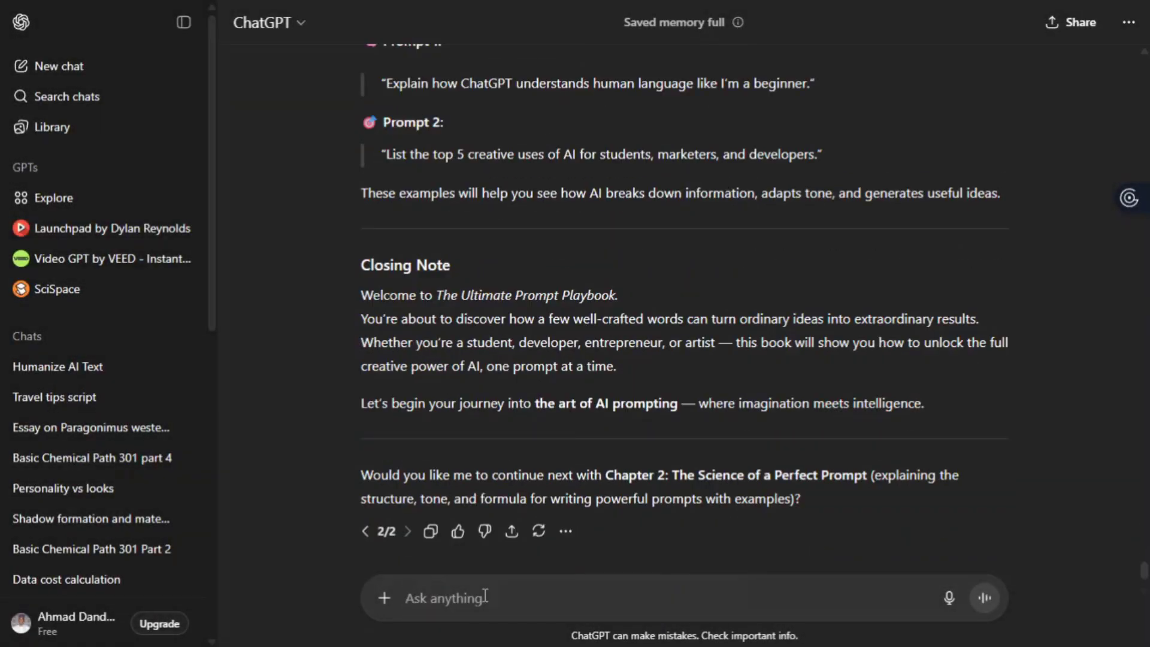
# - Send ChatGPT 'next' with the pasted Chapter 2 outline to request the chapter content
pyautogui.write('next')
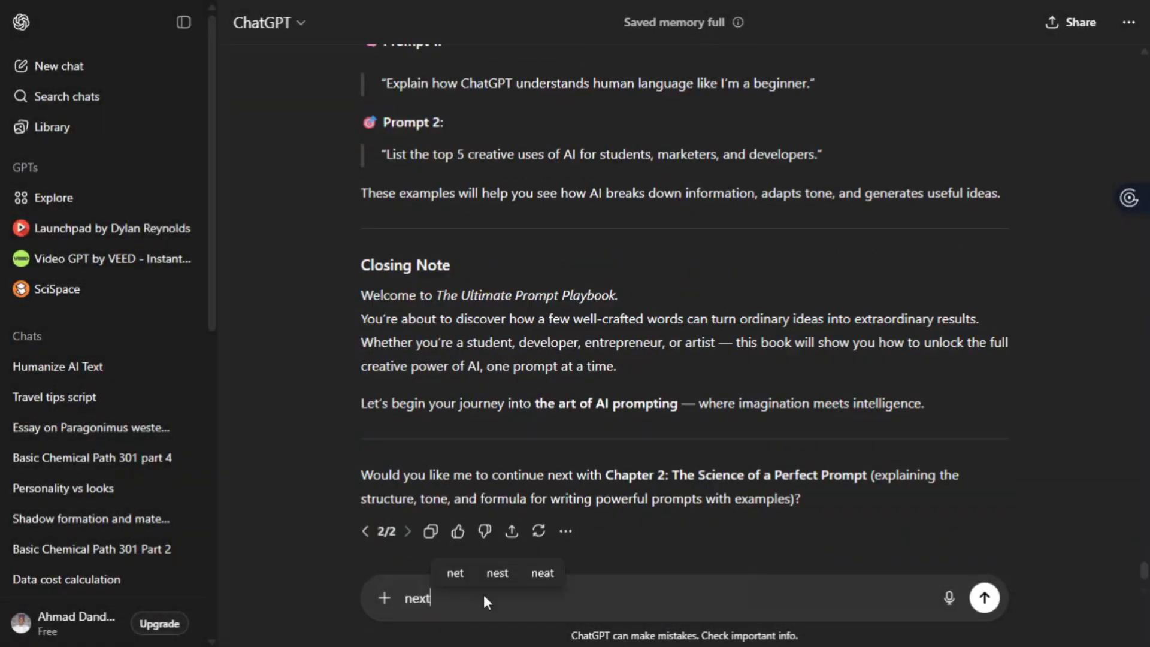
pyautogui.hotkey('shift', 'Return')
pyautogui.hotkey('ctrl', 'v')
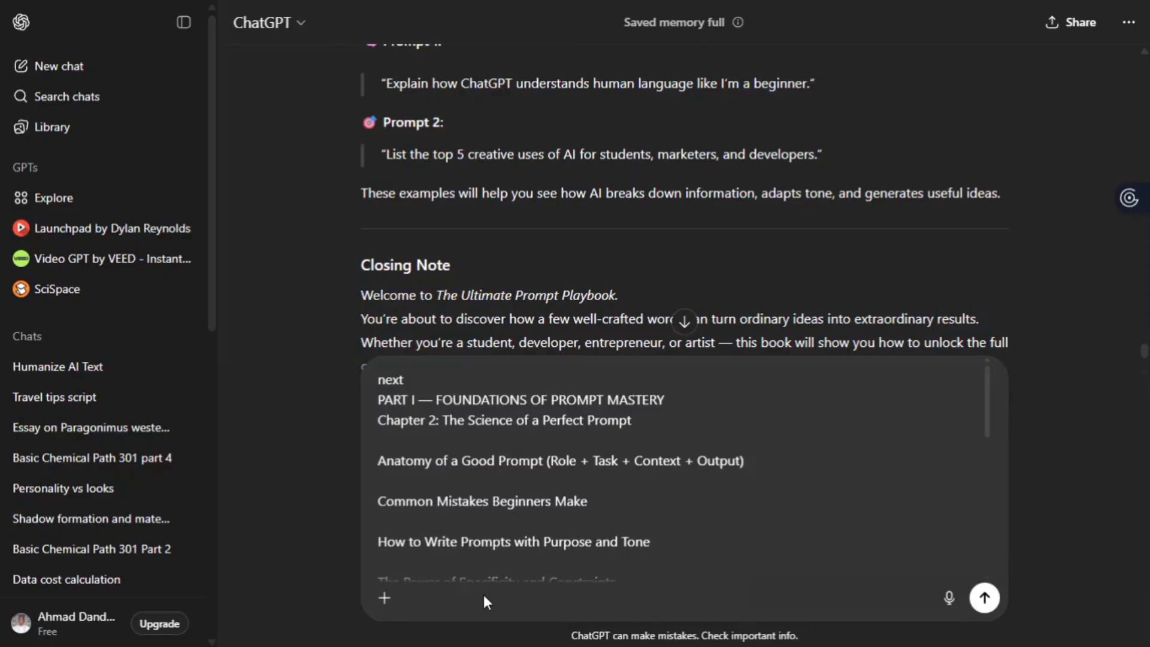
pyautogui.press('Return')
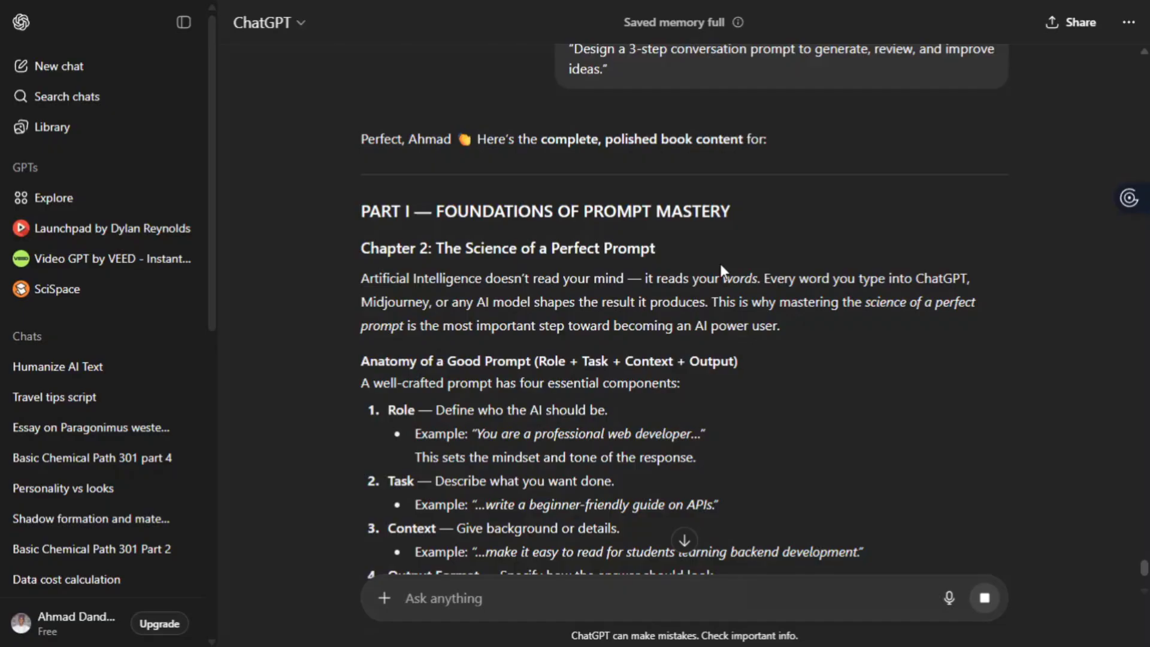
# - Copy the finished full book outline reply and leave full-screen browser view
pyautogui.scroll(-2, 694, 317)
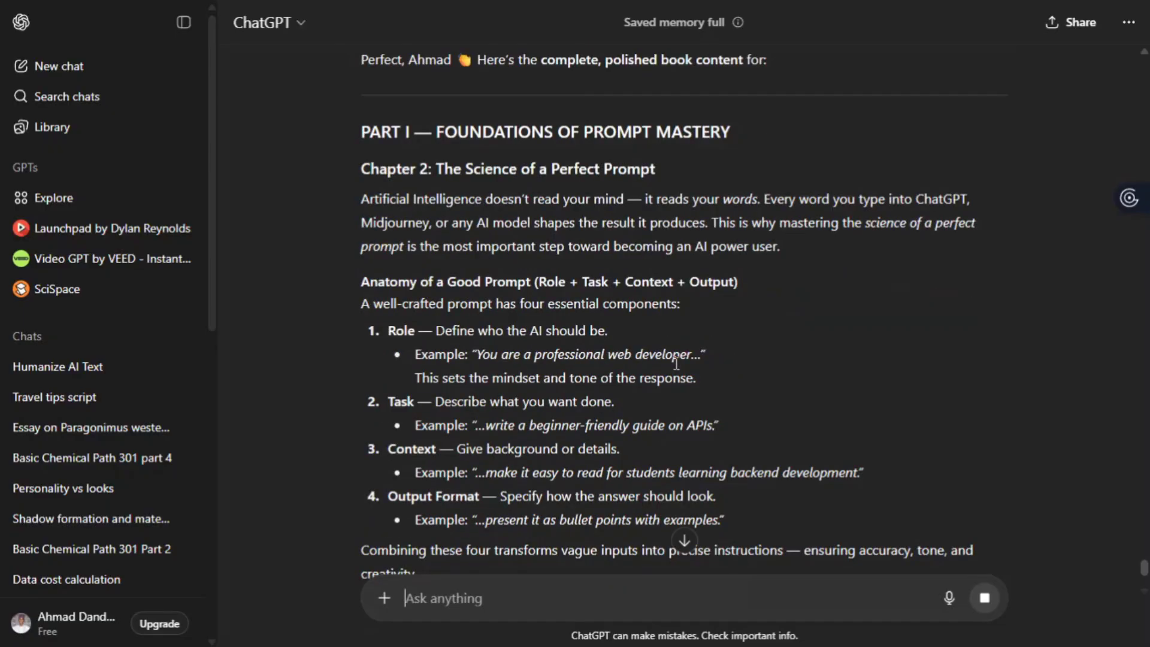
pyautogui.scroll(-1, 676, 363)
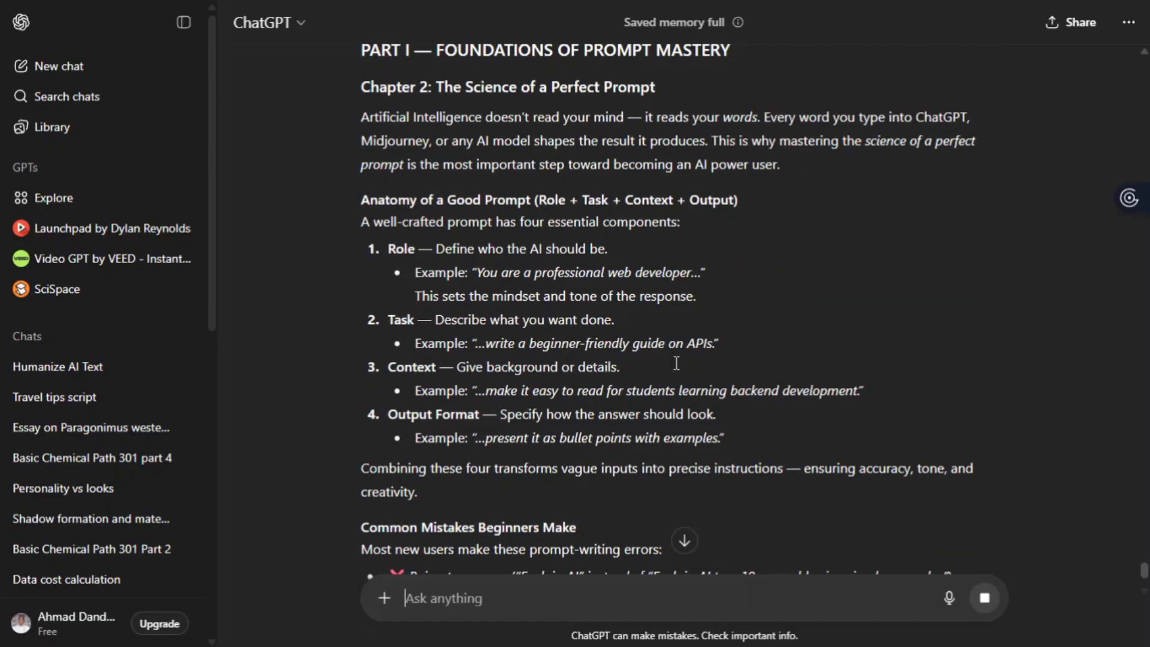
pyautogui.scroll(-2, 676, 363)
pyautogui.scroll(-5, 676, 363)
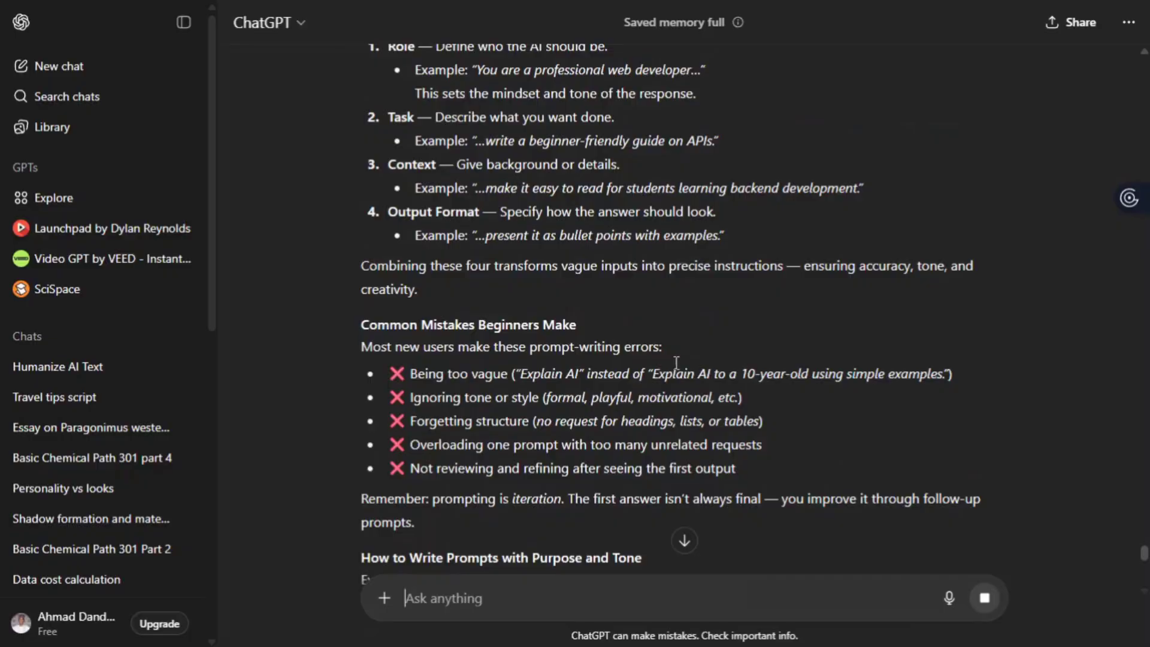
pyautogui.scroll(-8, 675, 362)
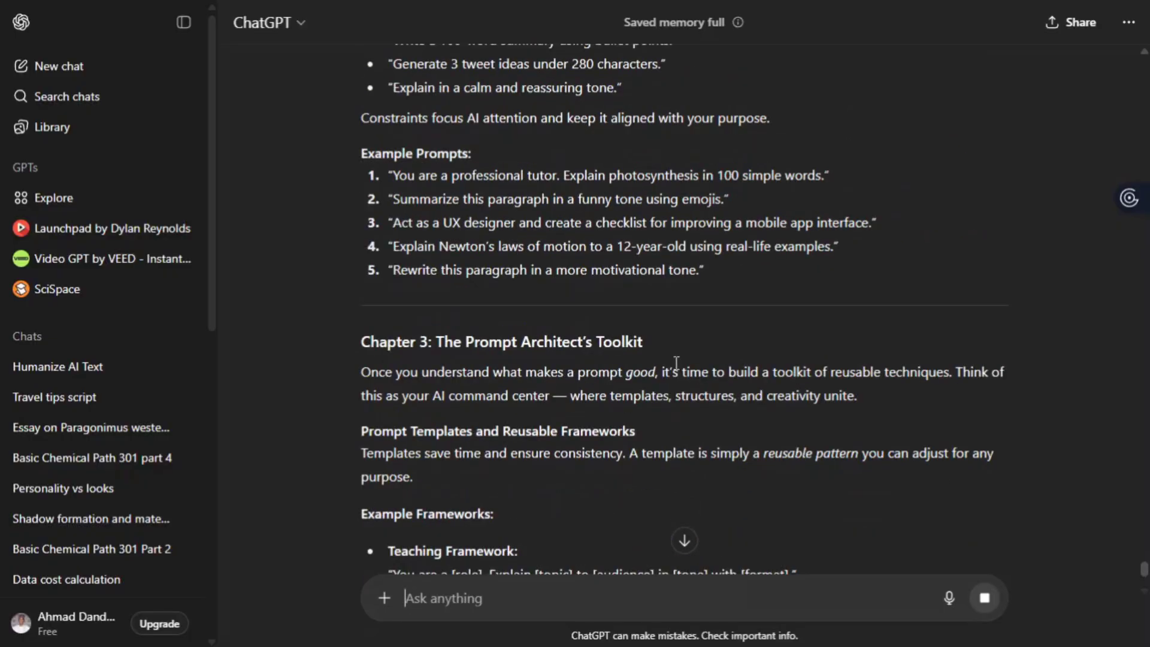
pyautogui.scroll(-11, 675, 363)
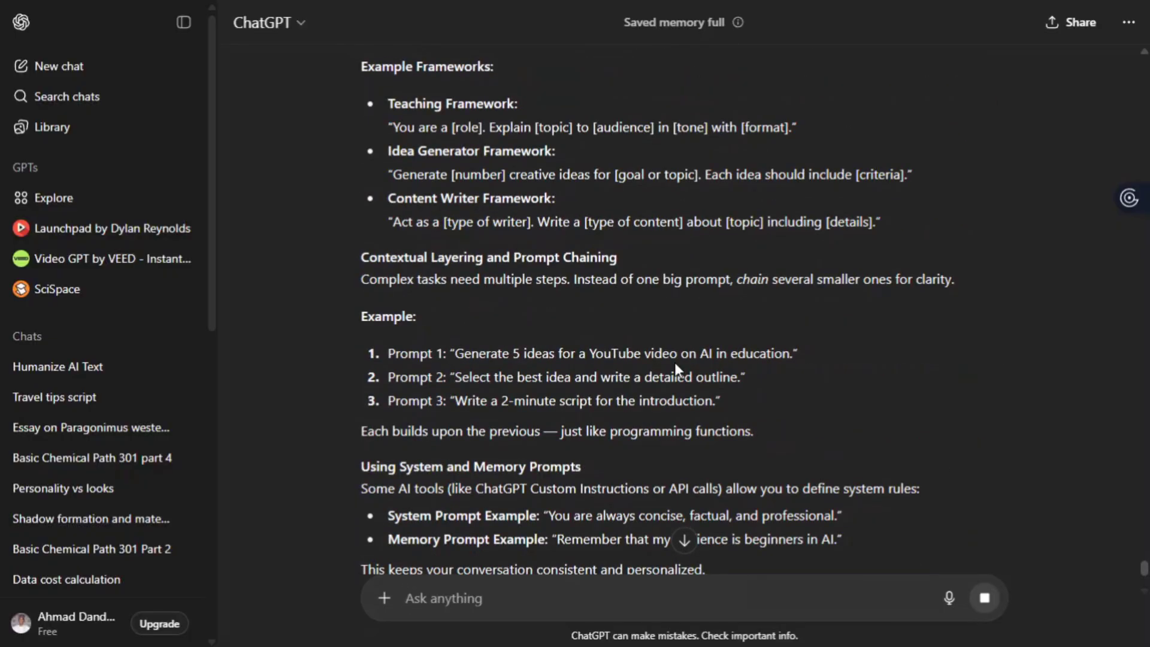
pyautogui.scroll(-1, 673, 361)
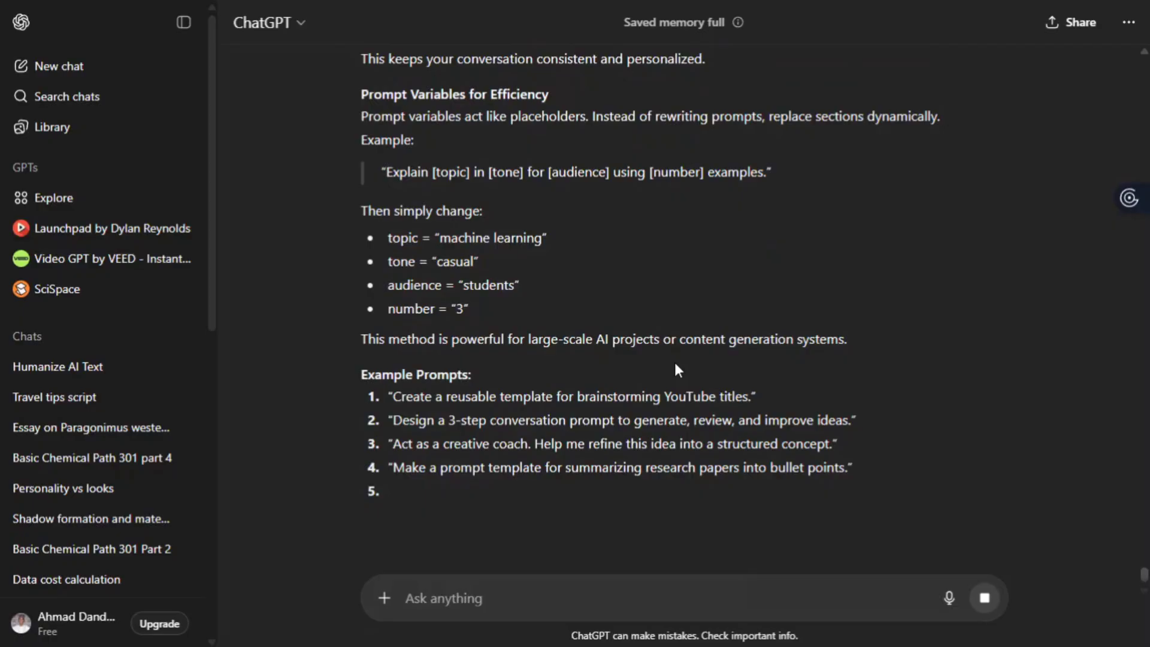
pyautogui.scroll(-3, 675, 364)
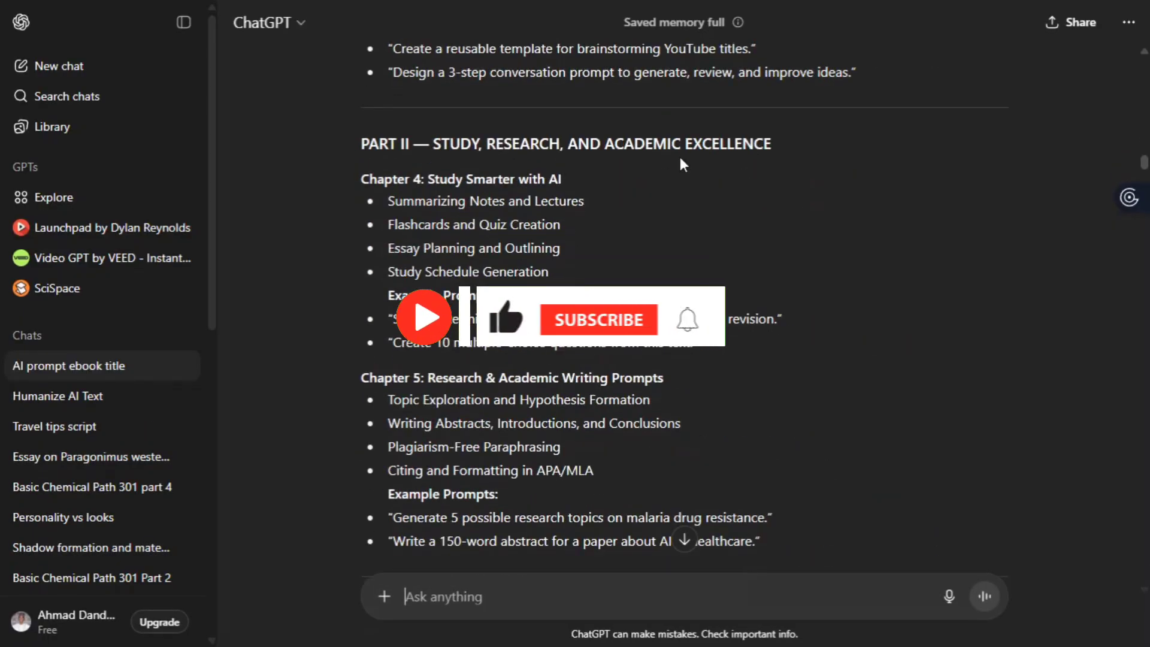
pyautogui.scroll(-20, 681, 163)
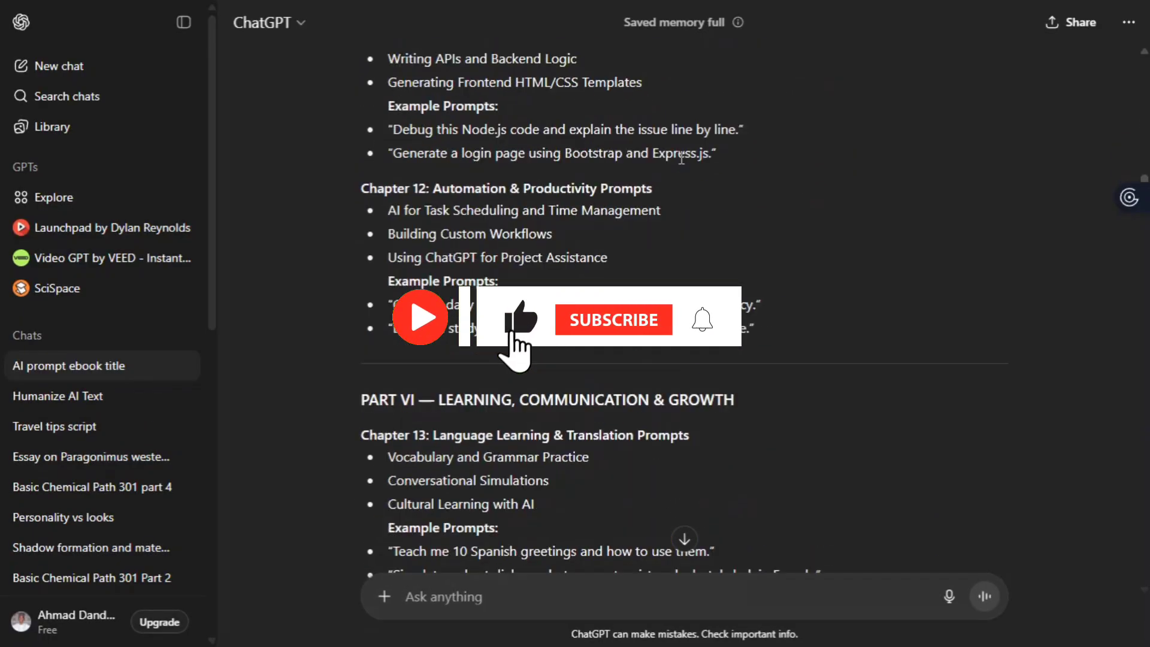
pyautogui.scroll(-20, 682, 165)
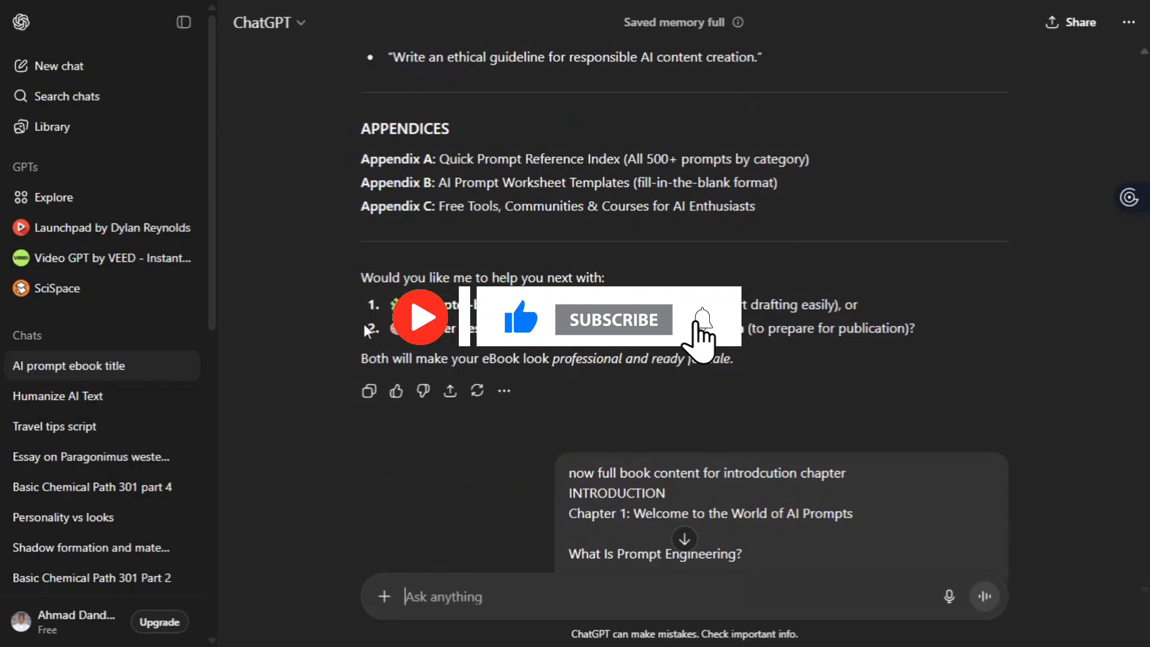
pyautogui.click(369, 390)
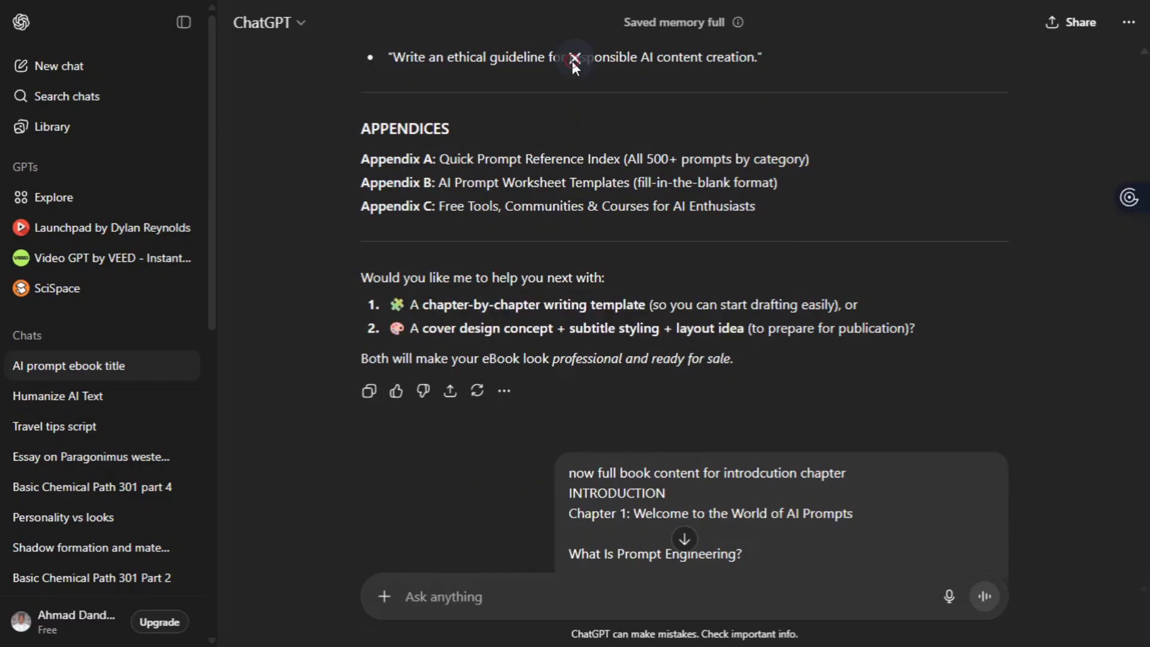
pyautogui.click(573, 60)
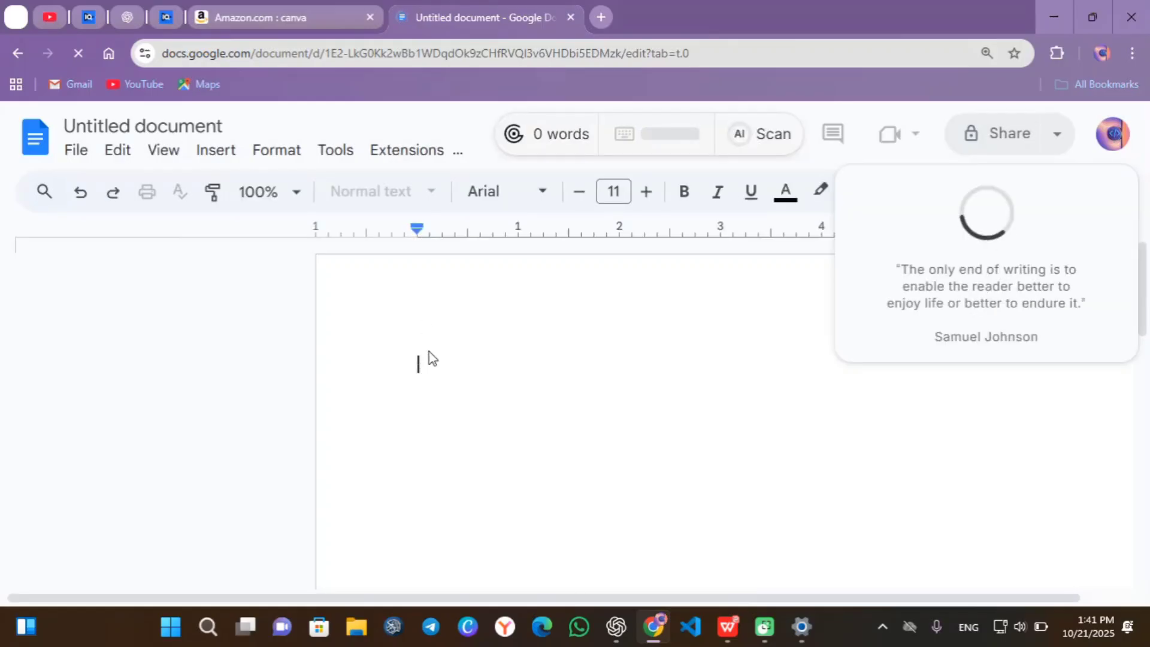
# - Delete ChatGPT's intro paragraphs and the book emoji before the title
pyautogui.scroll(15, 975, 423)
pyautogui.scroll(20, 976, 426)
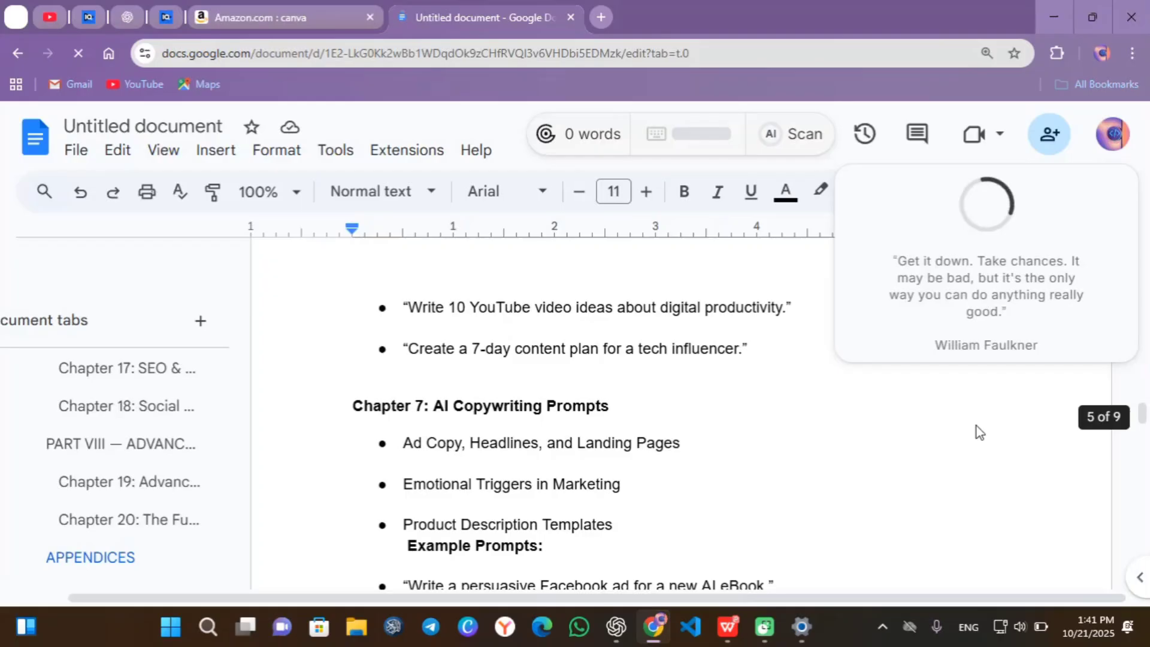
pyautogui.scroll(-2, 813, 421)
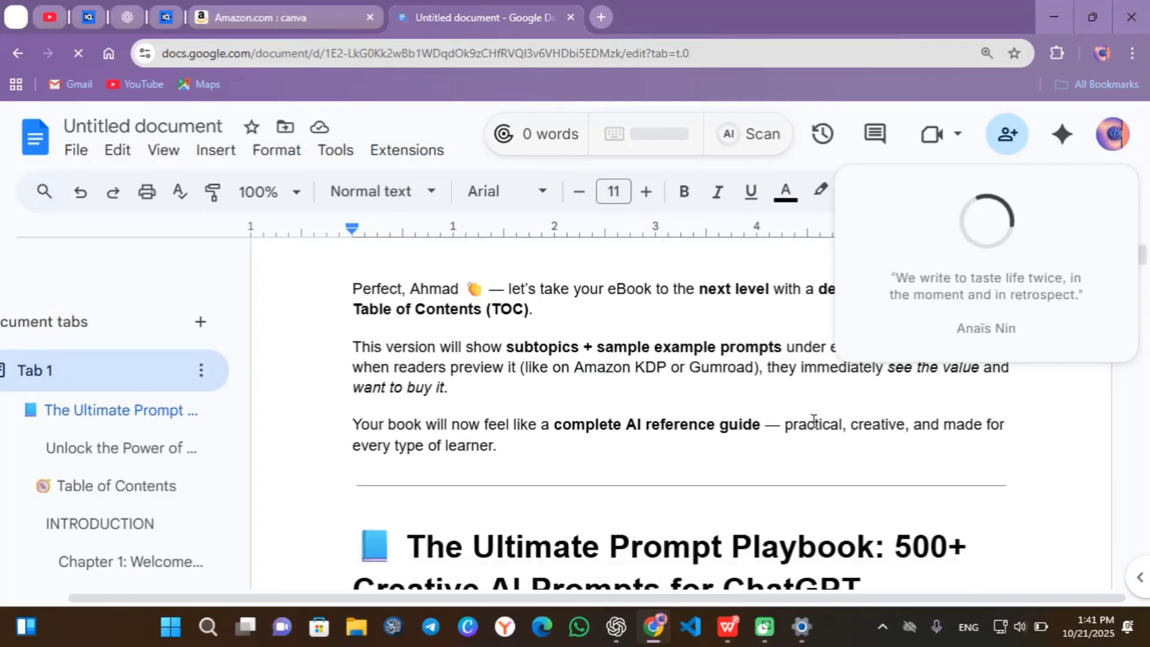
pyautogui.hotkey('ctrl', 'a')
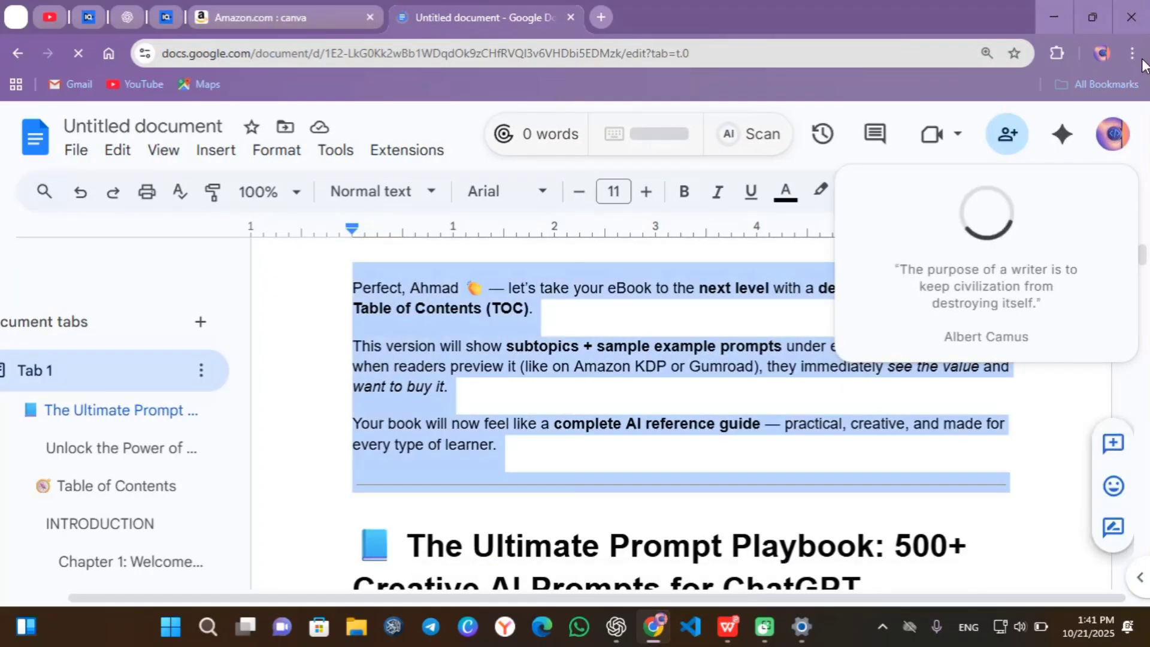
pyautogui.hotkey('alt', 'f')
pyautogui.press('F11')
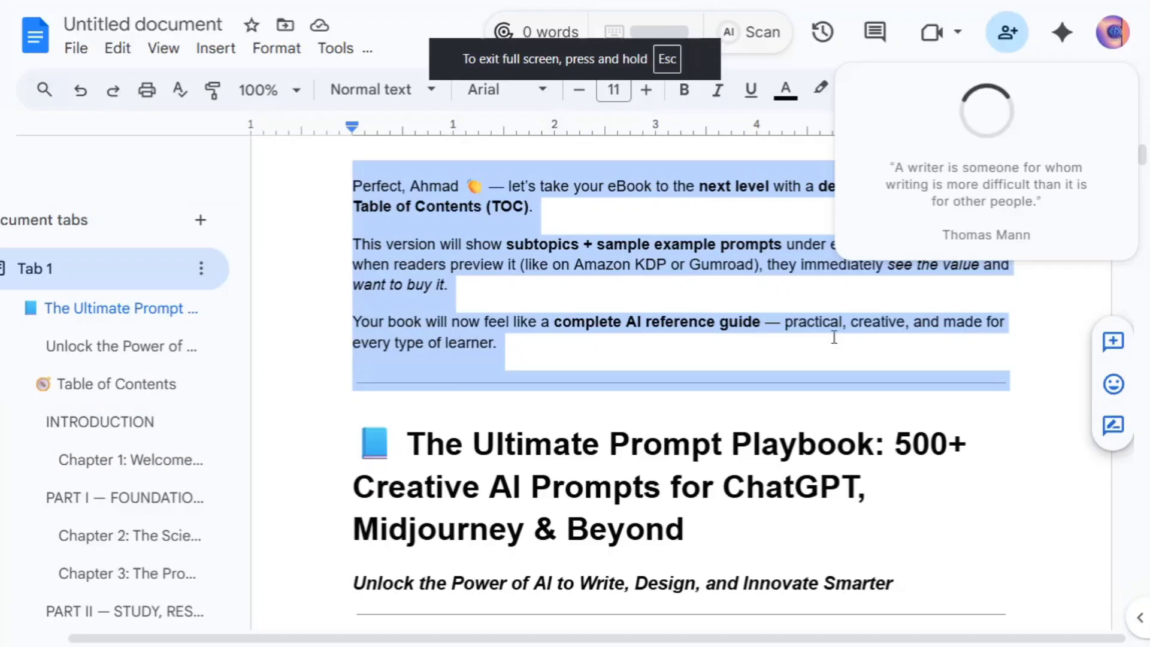
pyautogui.press('Delete')
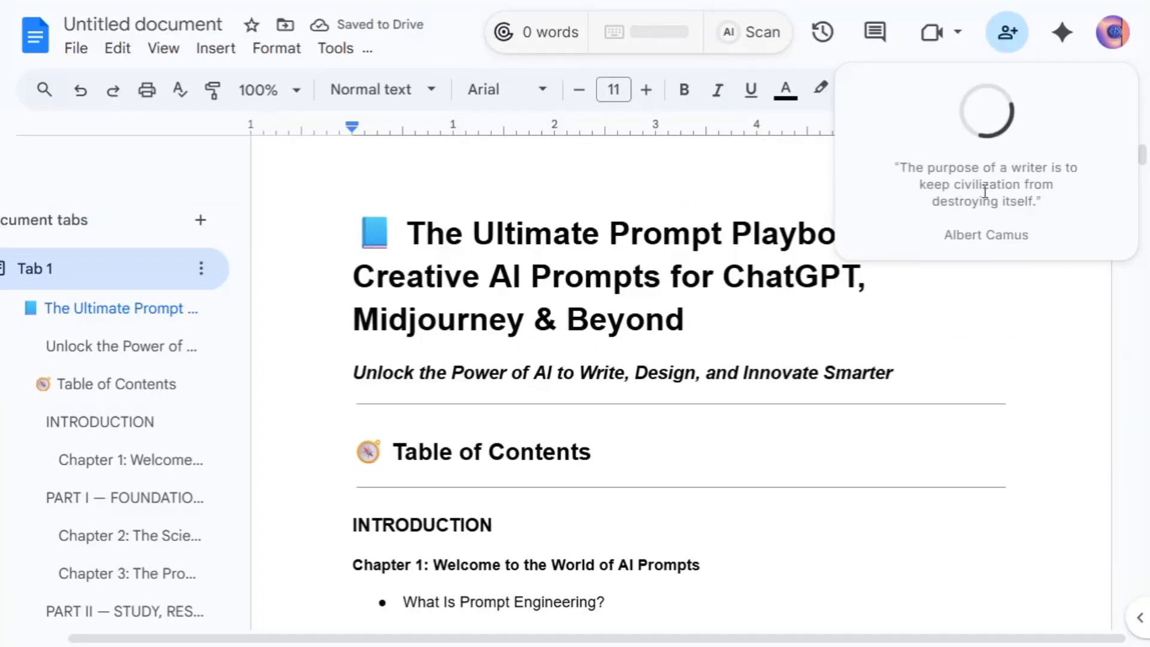
pyautogui.press('Delete')
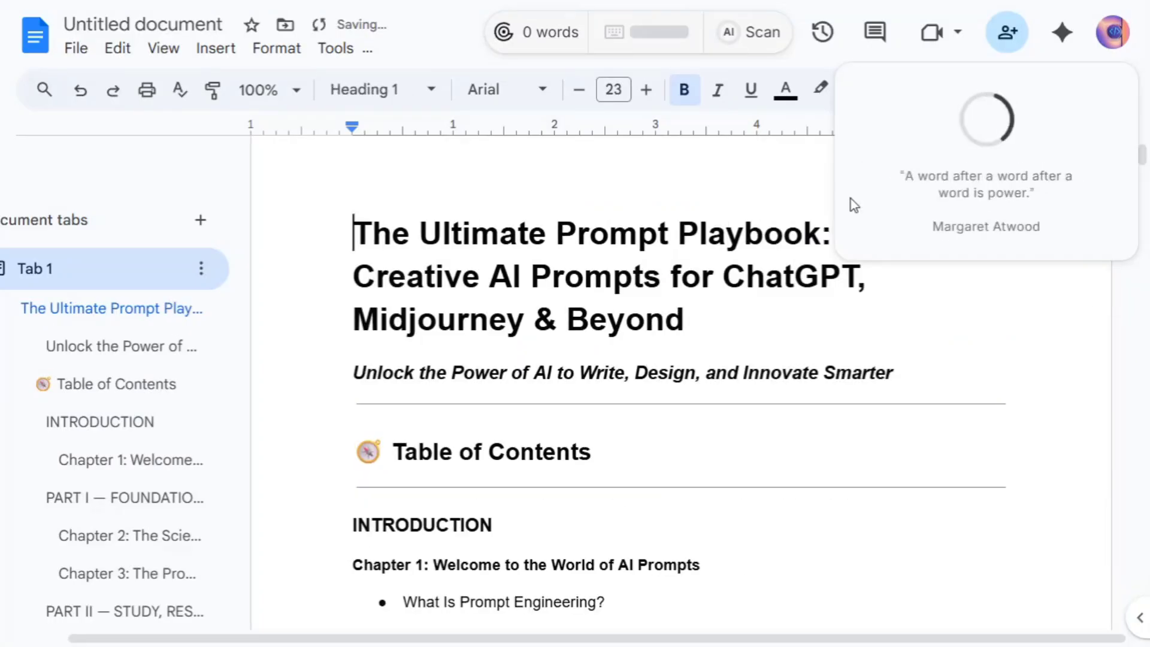
# - Remove the empty line above the PART I rule
pyautogui.tripleClick(979, 191)
pyautogui.click(1042, 318)
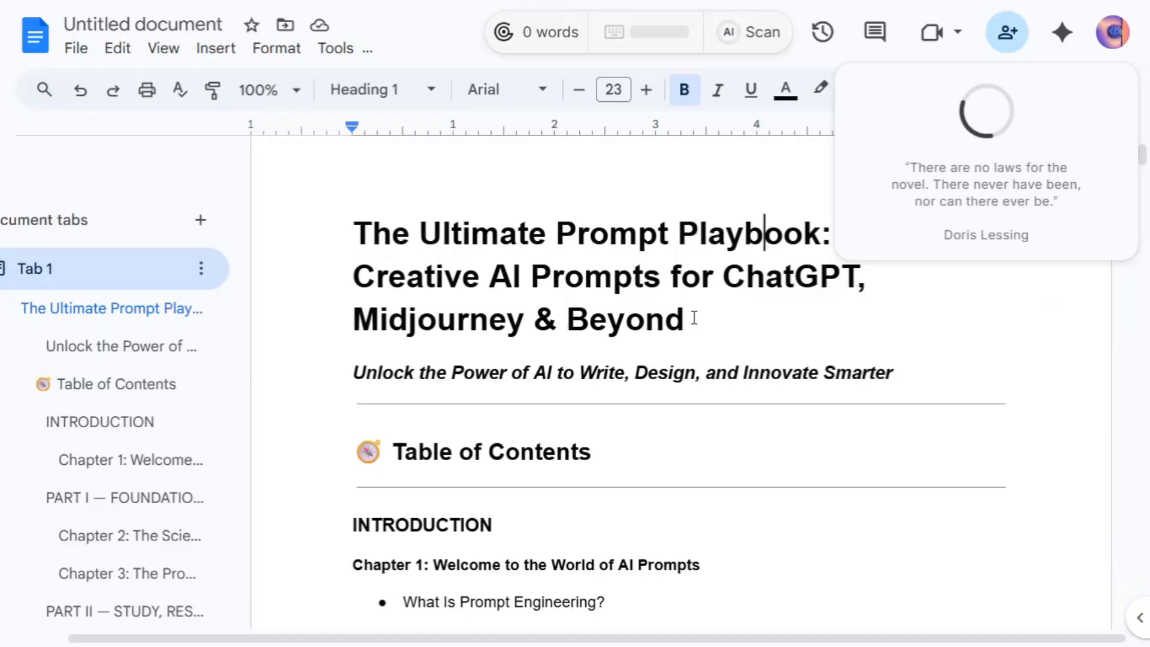
pyautogui.scroll(-9, 552, 449)
pyautogui.click(514, 368)
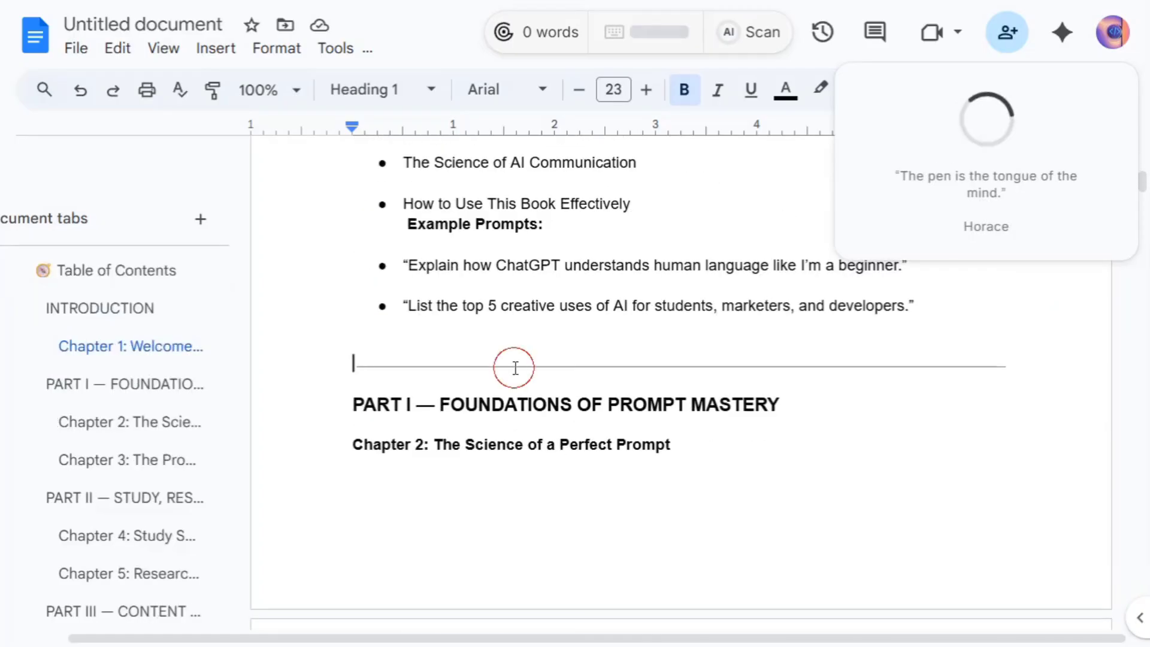
pyautogui.press('BackSpace')
# - Delete ChatGPT's closing offer and the leftover 'Both will make…' line at the document end
pyautogui.hotkey('ctrl', 'End')
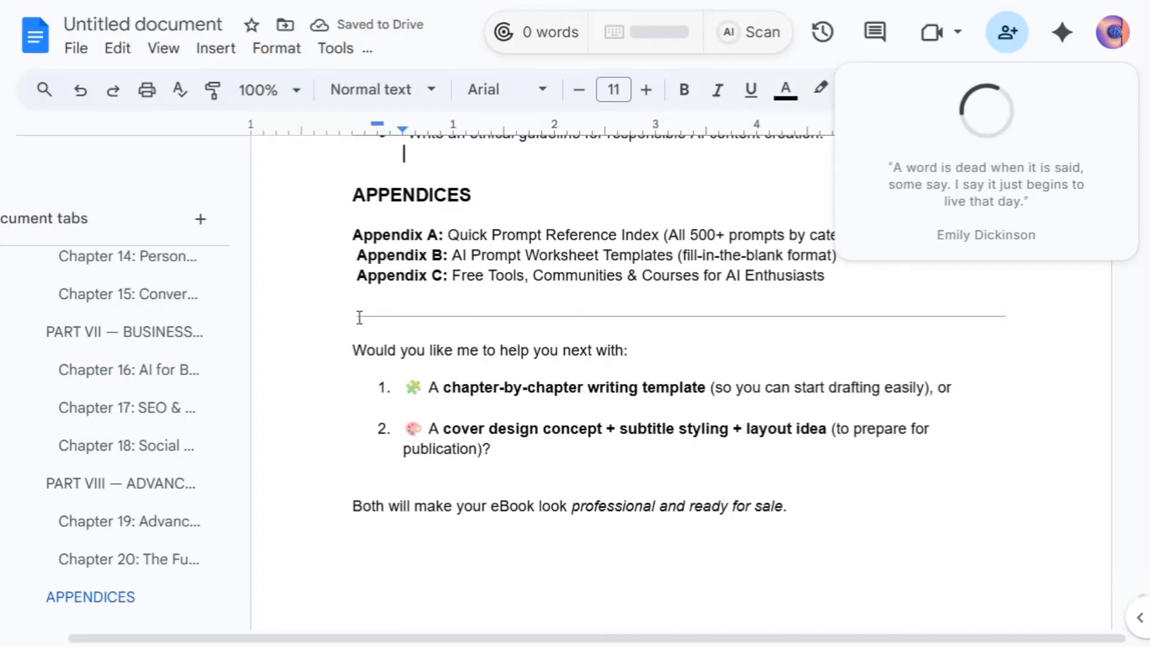
pyautogui.moveTo(359, 317); pyautogui.dragTo(849, 495)
pyautogui.press('BackSpace')
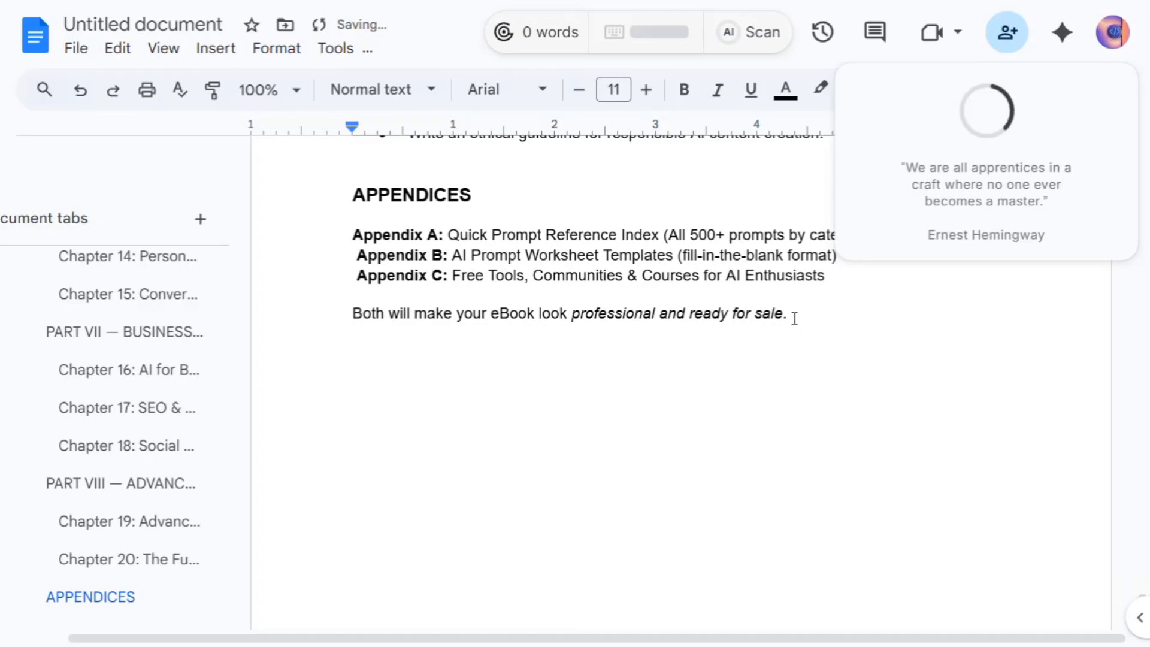
pyautogui.moveTo(794, 318); pyautogui.dragTo(341, 320)
pyautogui.press('BackSpace')
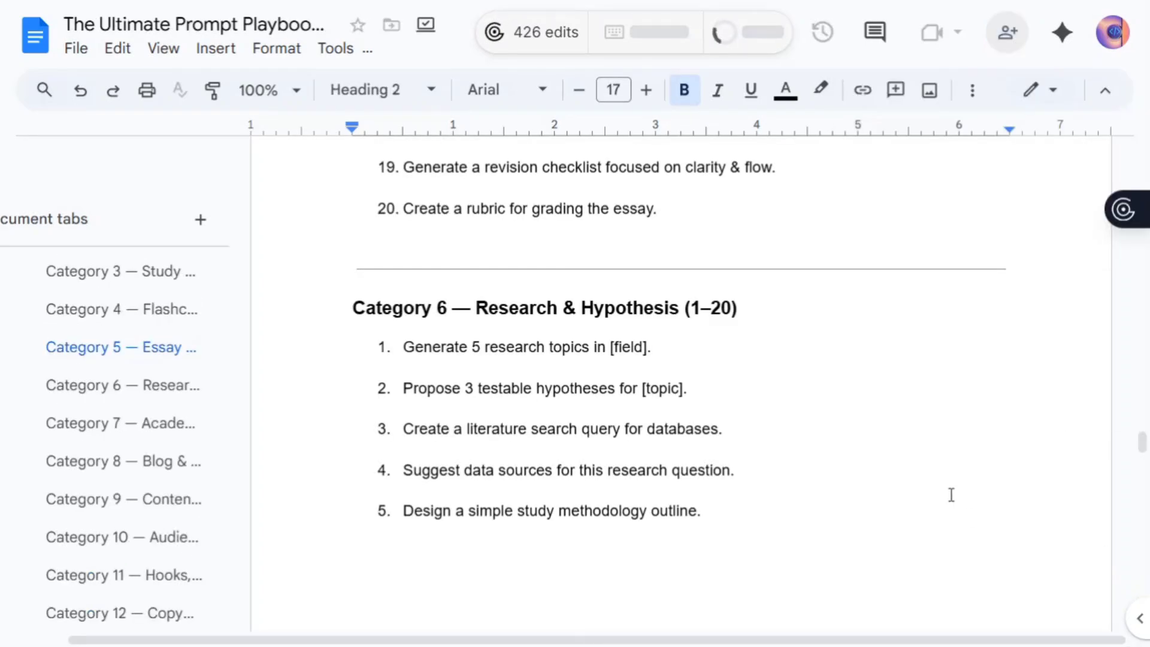
pyautogui.moveTo(1138, 464); pyautogui.dragTo(1137, 151)
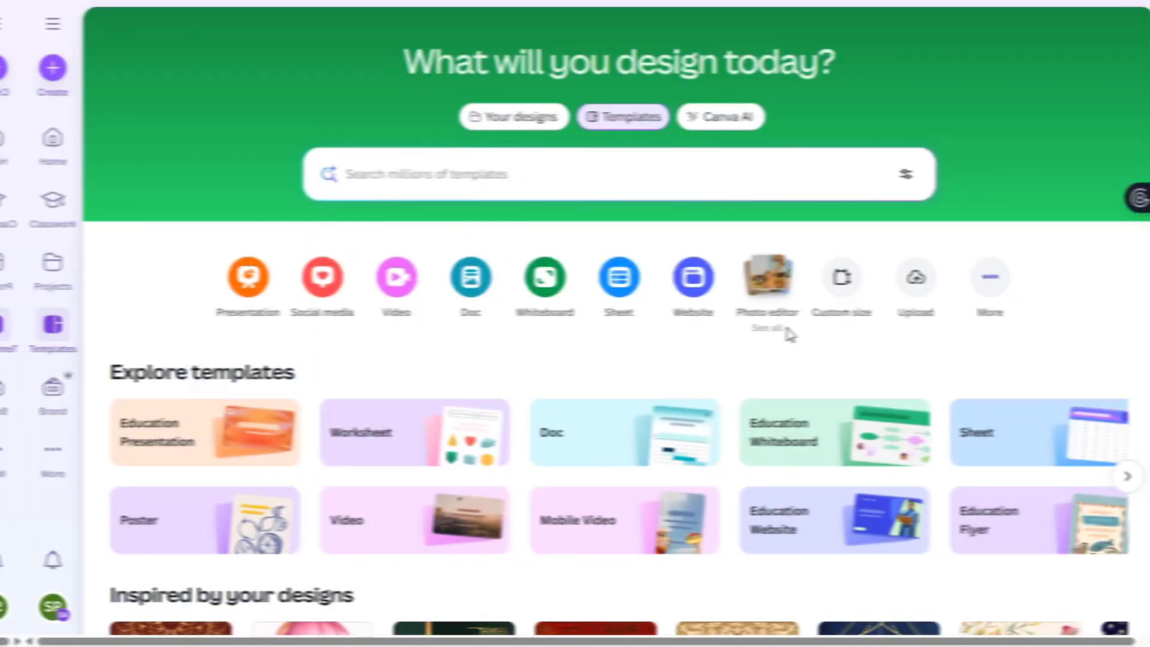
# - Search templates for 'e-book' and open the dark blue Geometric Futuristic Project Proposal Cover
pyautogui.scroll(-5, 766, 334)
pyautogui.scroll(4, 764, 334)
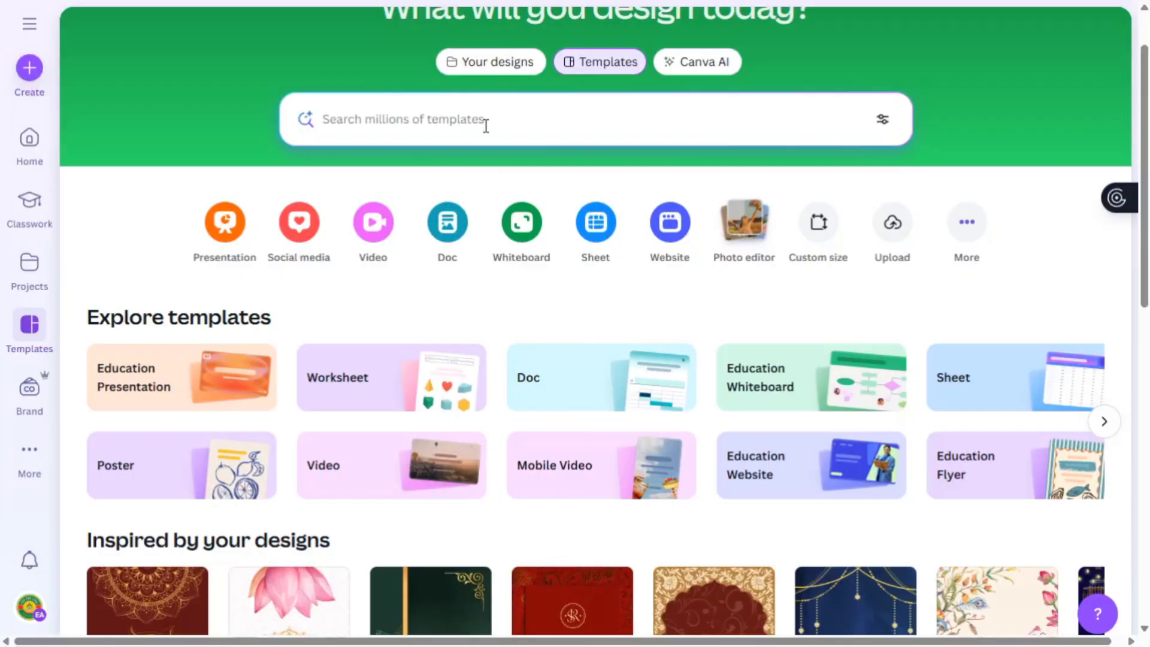
pyautogui.click(487, 128)
pyautogui.write('e-b')
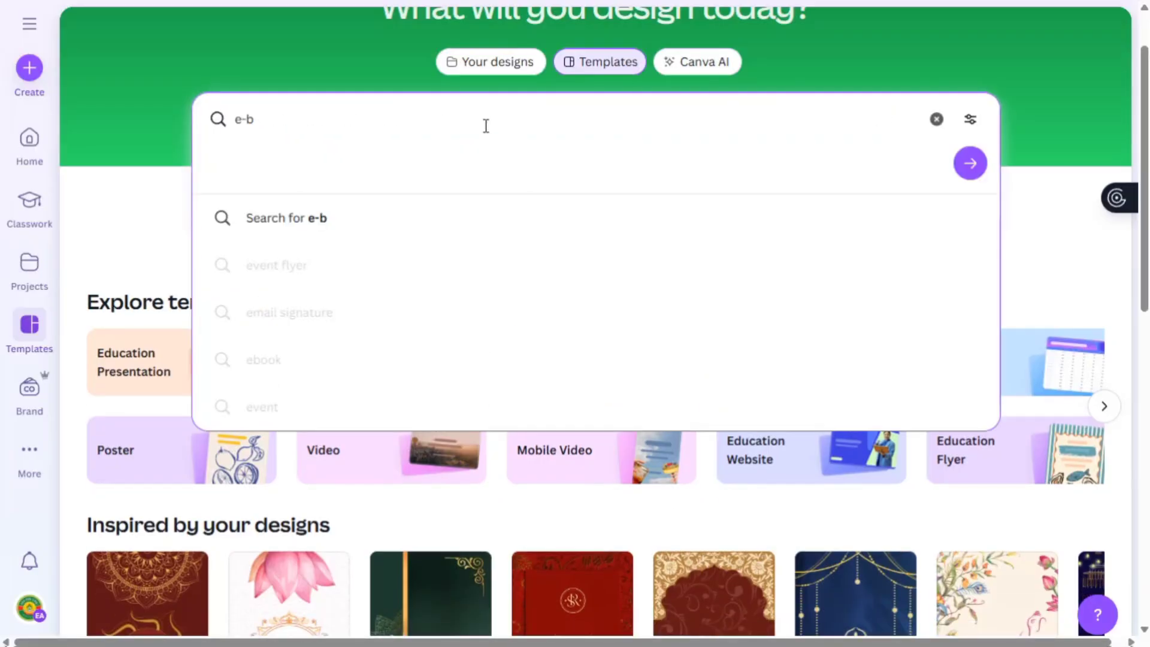
pyautogui.write('ook')
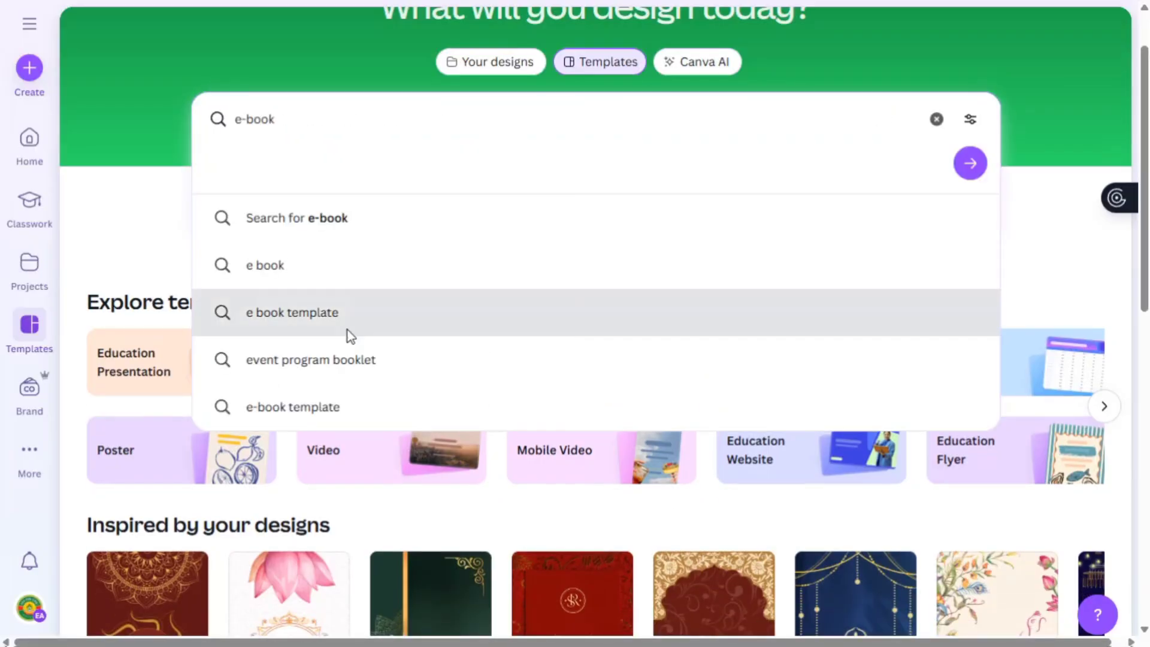
pyautogui.click(347, 329)
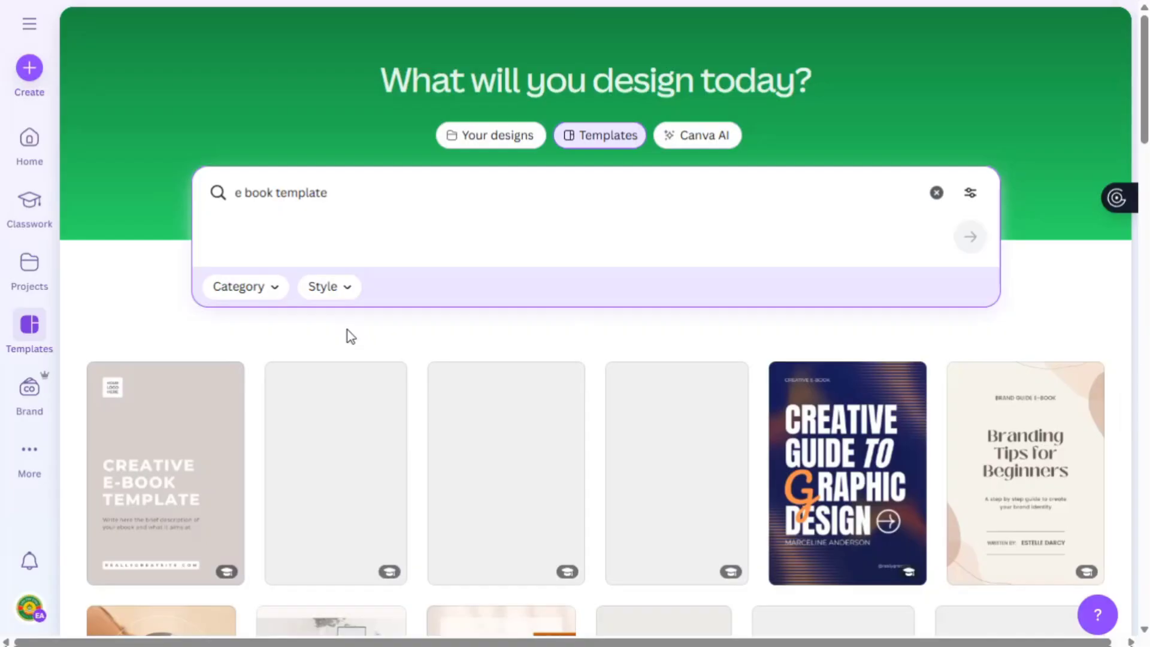
pyautogui.scroll(-6, 602, 238)
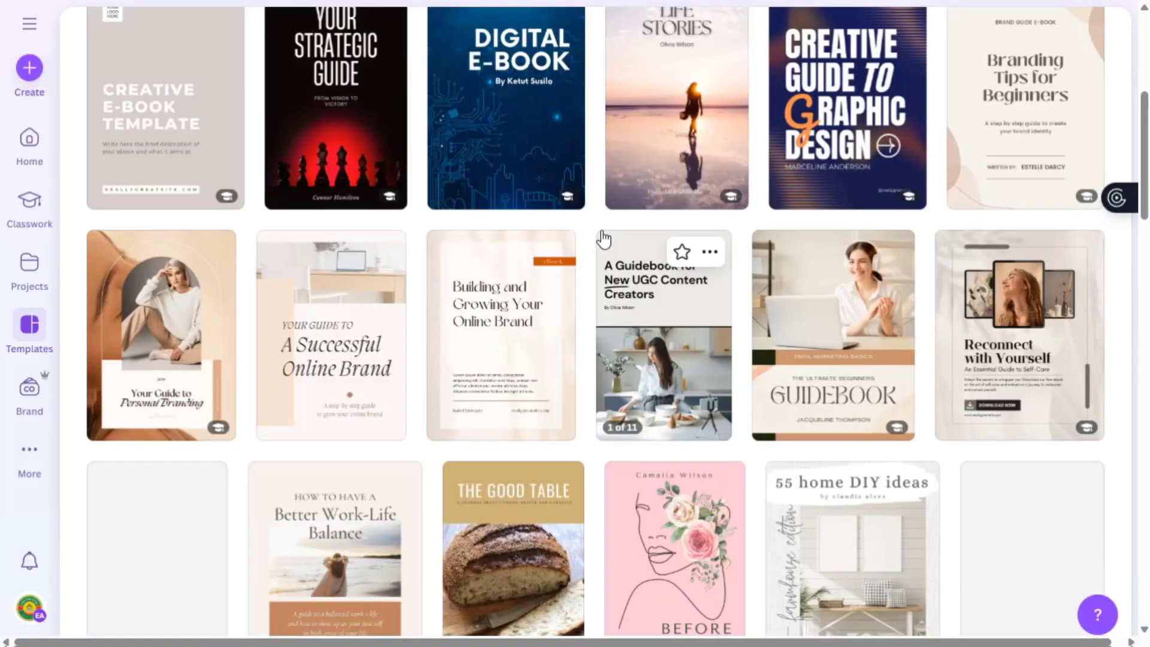
pyautogui.scroll(2, 602, 238)
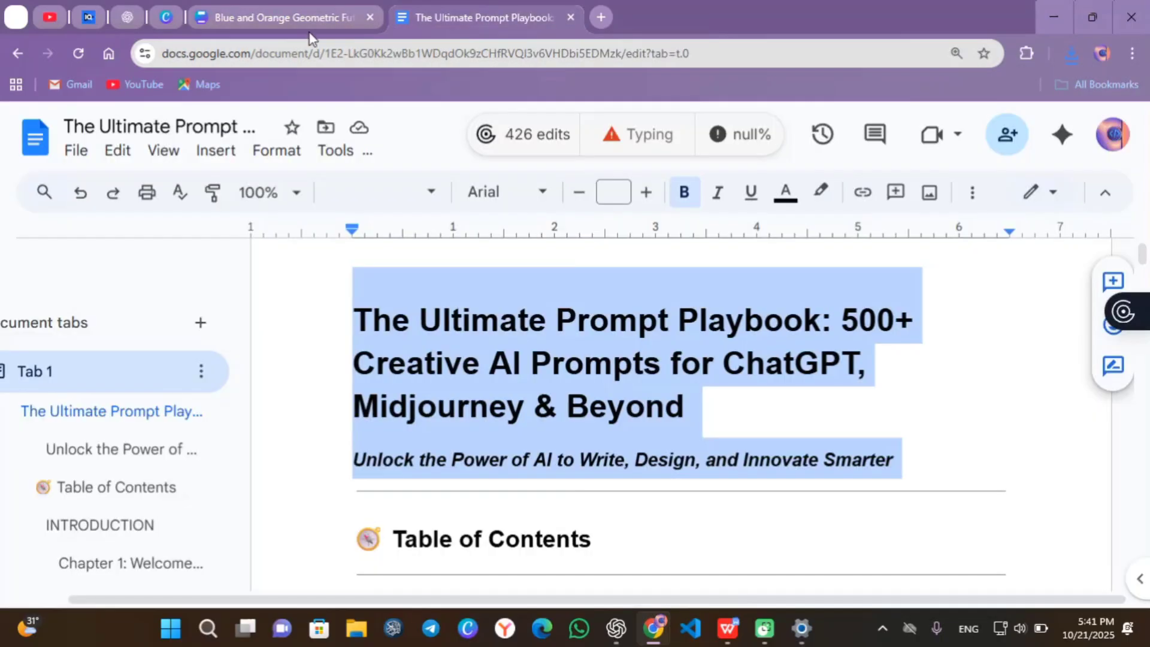
# - Replace the cover's 2024 line with '500+' and enlarge it
pyautogui.click(318, 19)
pyautogui.click(510, 263)
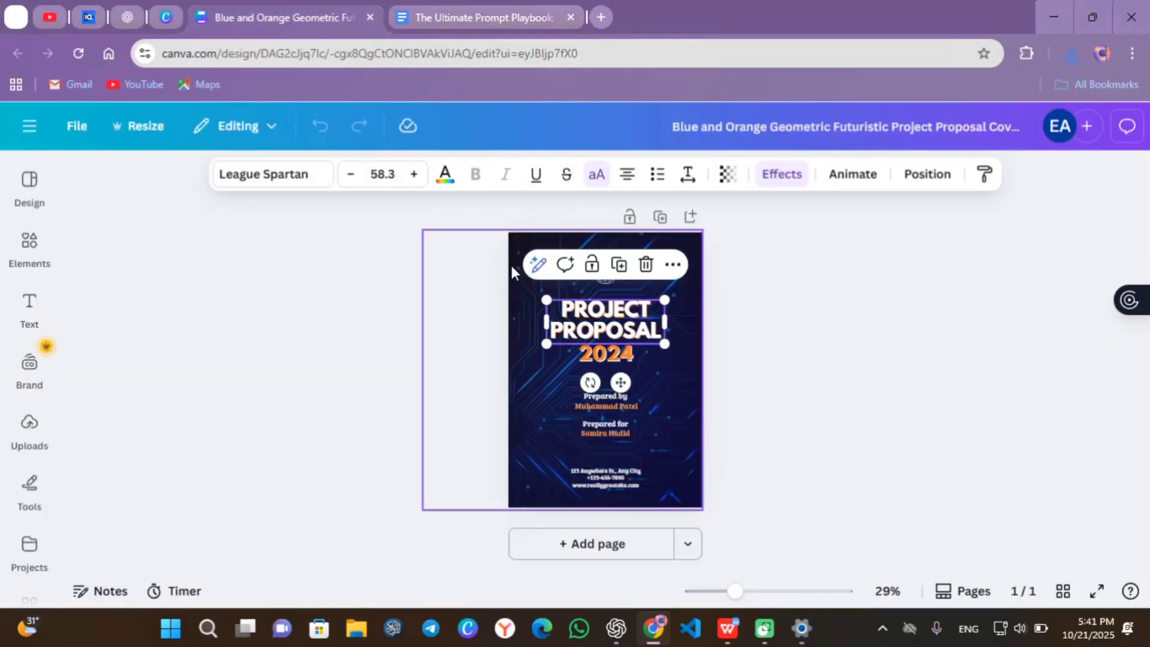
pyautogui.click(512, 264)
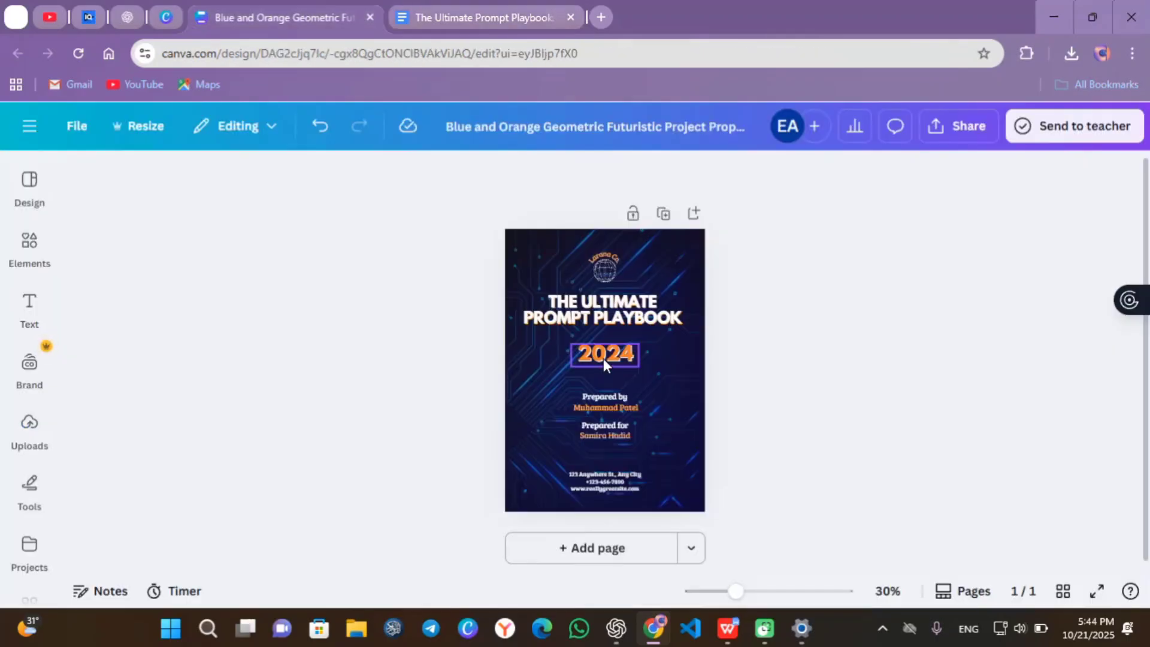
pyautogui.click(603, 358)
pyautogui.doubleClick(603, 359)
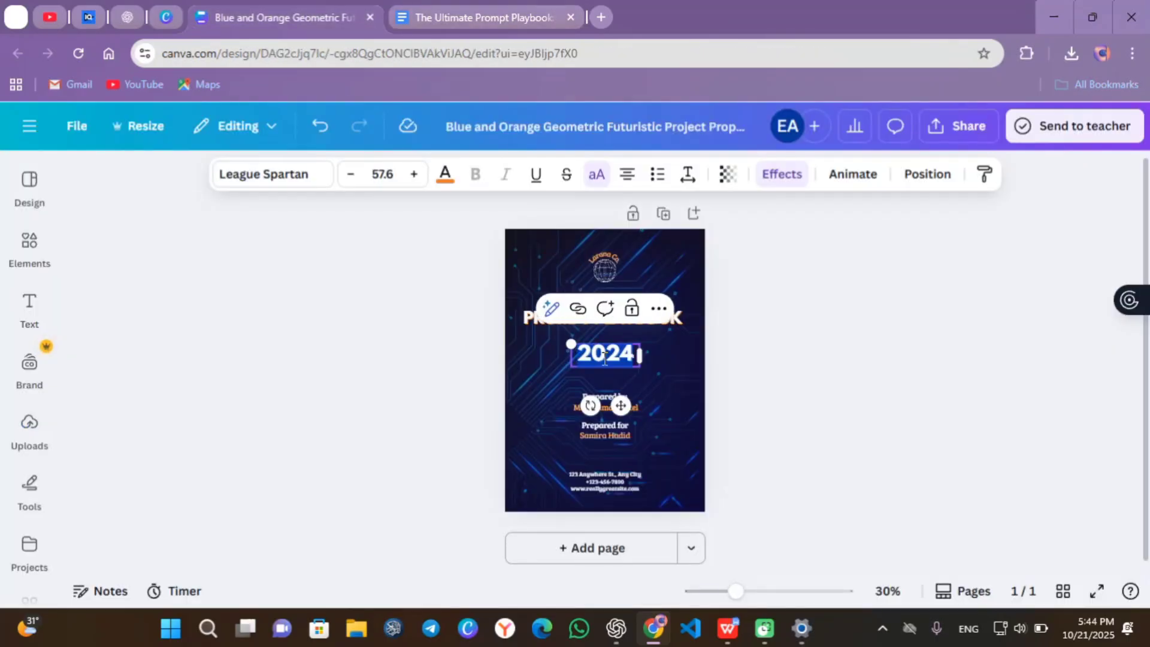
pyautogui.write('500+')
pyautogui.moveTo(573, 341); pyautogui.dragTo(550, 327)
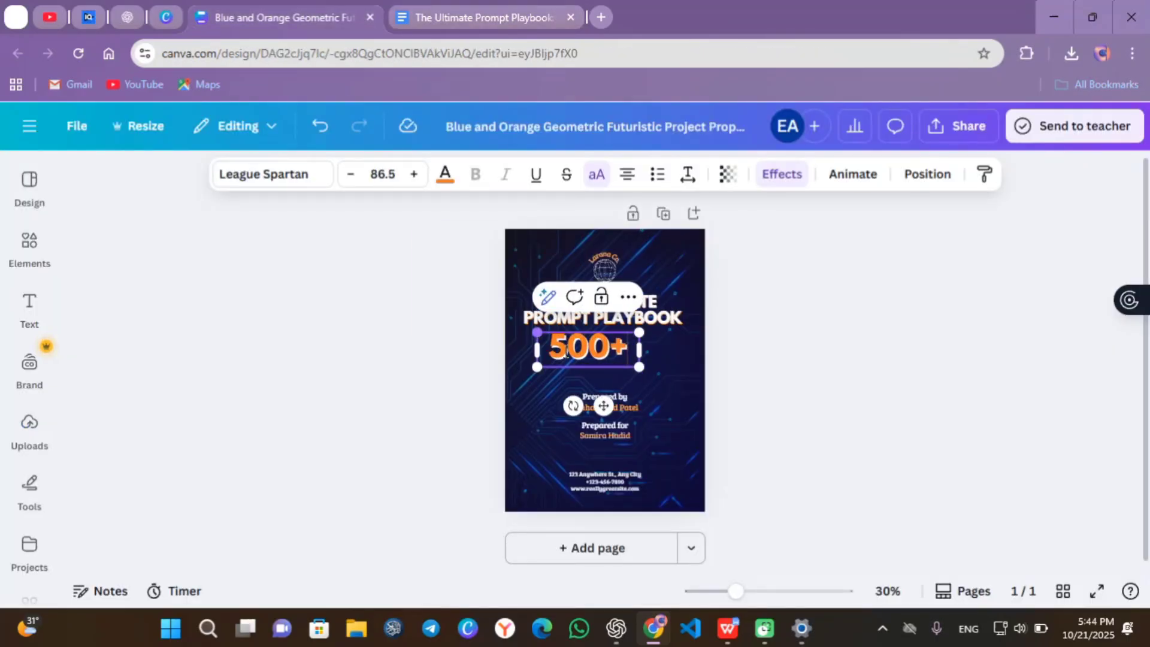
# - Duplicate the title below 500+ and change the copy's text to CREATIVE AI PROMPTS
pyautogui.click(544, 328)
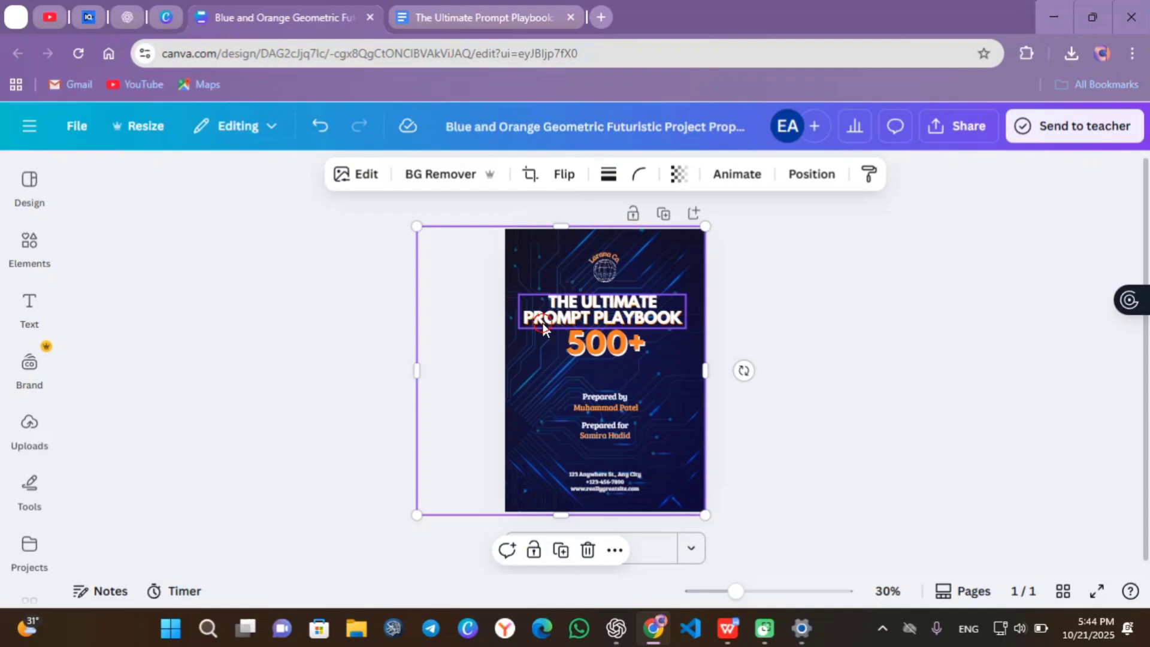
pyautogui.click(543, 328)
pyautogui.hotkey('ctrl', 'd')
pyautogui.moveTo(623, 371); pyautogui.dragTo(623, 426)
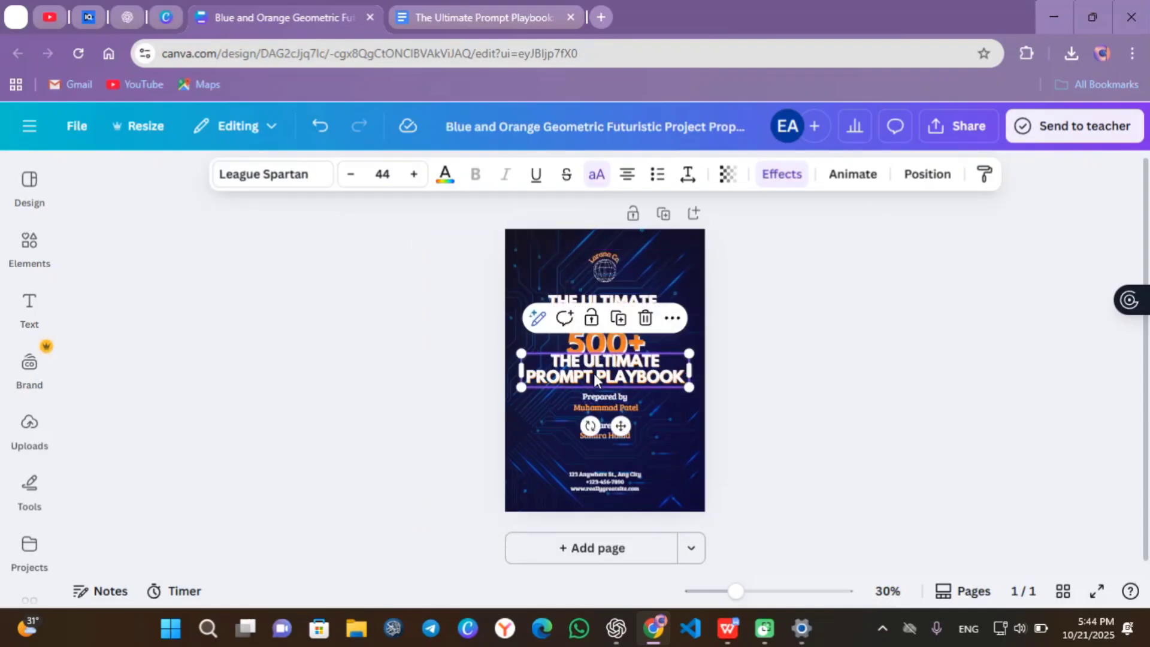
pyautogui.doubleClick(537, 362)
pyautogui.hotkey('ctrl', 'a')
pyautogui.write('500+ CREATIVE AI PROMPTS')
pyautogui.click(537, 363)
pyautogui.press('Delete')
pyautogui.press('Delete')
pyautogui.press('Delete')
pyautogui.press('Delete')
pyautogui.press('Delete')
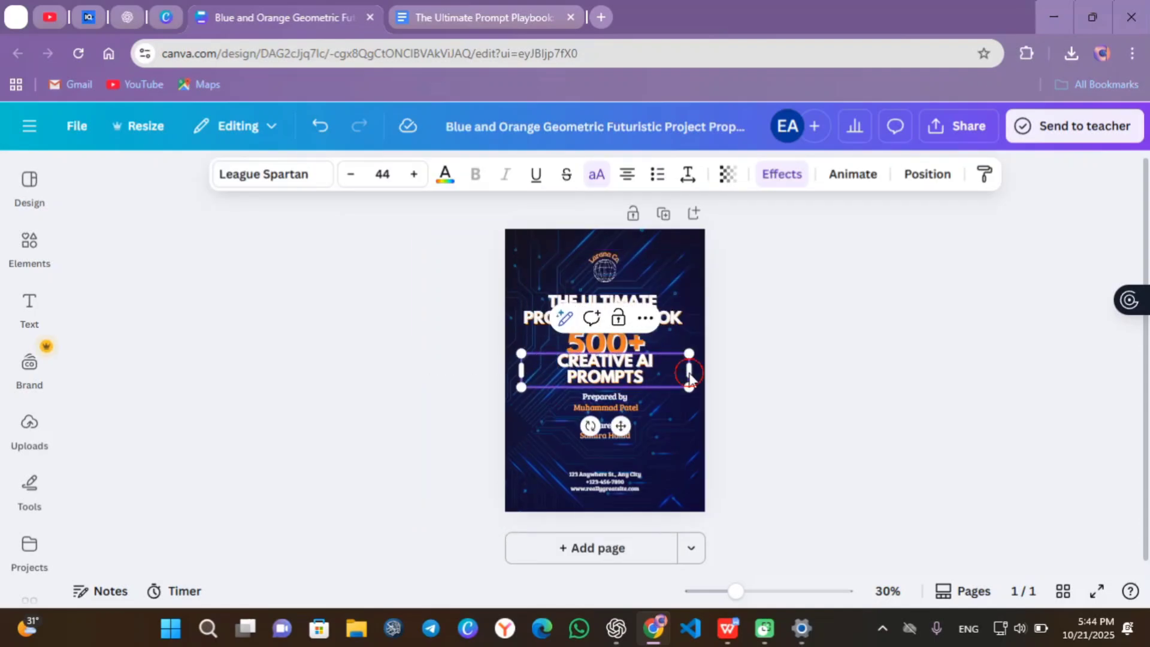
# - Resize the CREATIVE AI PROMPTS subtitle onto one line under 500+
pyautogui.moveTo(688, 370); pyautogui.dragTo(743, 370)
pyautogui.moveTo(521, 370); pyautogui.dragTo(599, 367)
pyautogui.hotkey('ctrl', 'z')
pyautogui.moveTo(648, 410); pyautogui.dragTo(618, 413)
# - Enter the author's name under Prepared by and delete the Prepared for recipient name
pyautogui.click(601, 407)
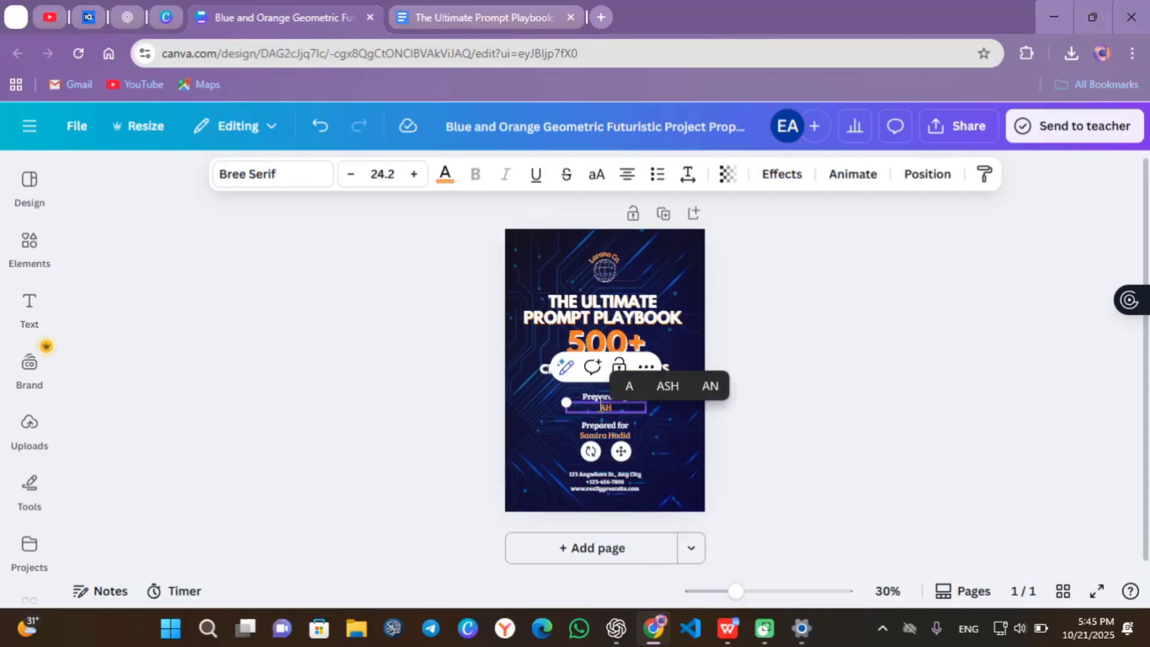
pyautogui.write('MAD AD')
pyautogui.click(724, 446)
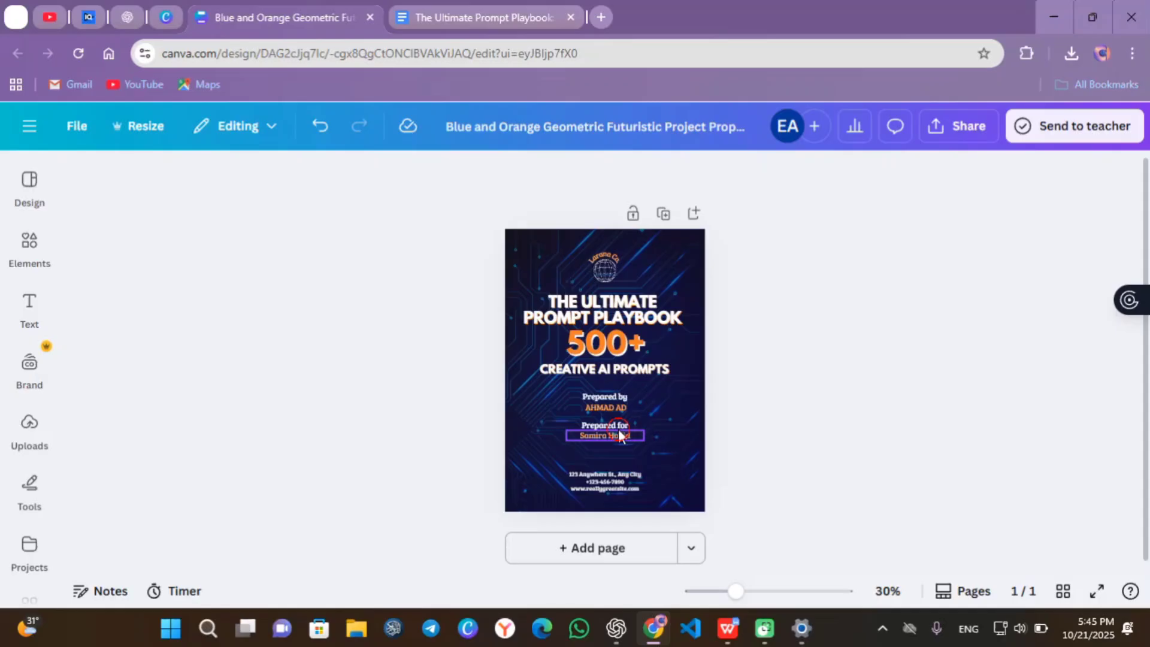
pyautogui.click(633, 436)
pyautogui.click(604, 435)
pyautogui.press('Delete')
pyautogui.click(615, 425)
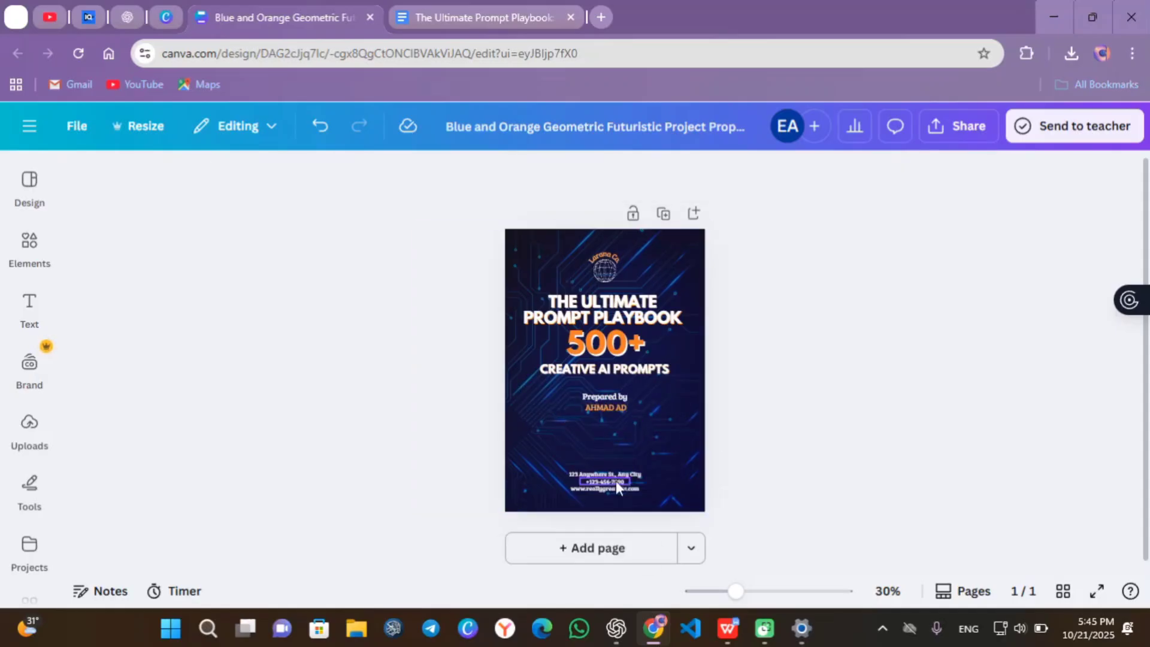
pyautogui.click(616, 488)
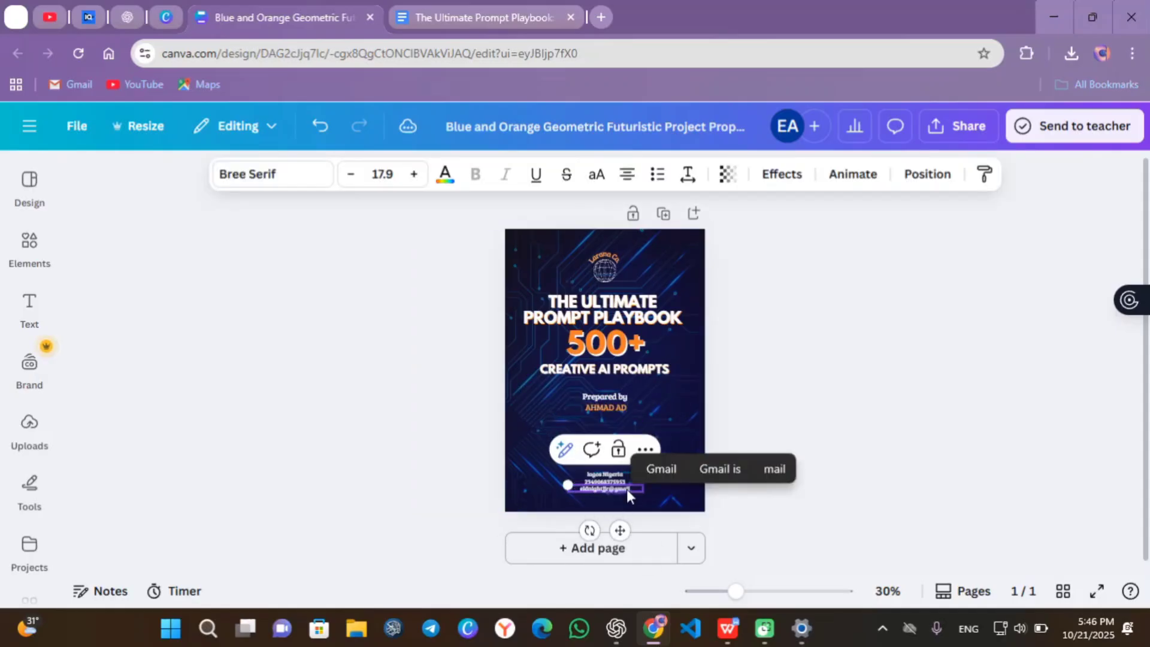
# - Remove the globe logo from the top of the cover
pyautogui.click(758, 590)
pyautogui.scroll(-2, 680, 496)
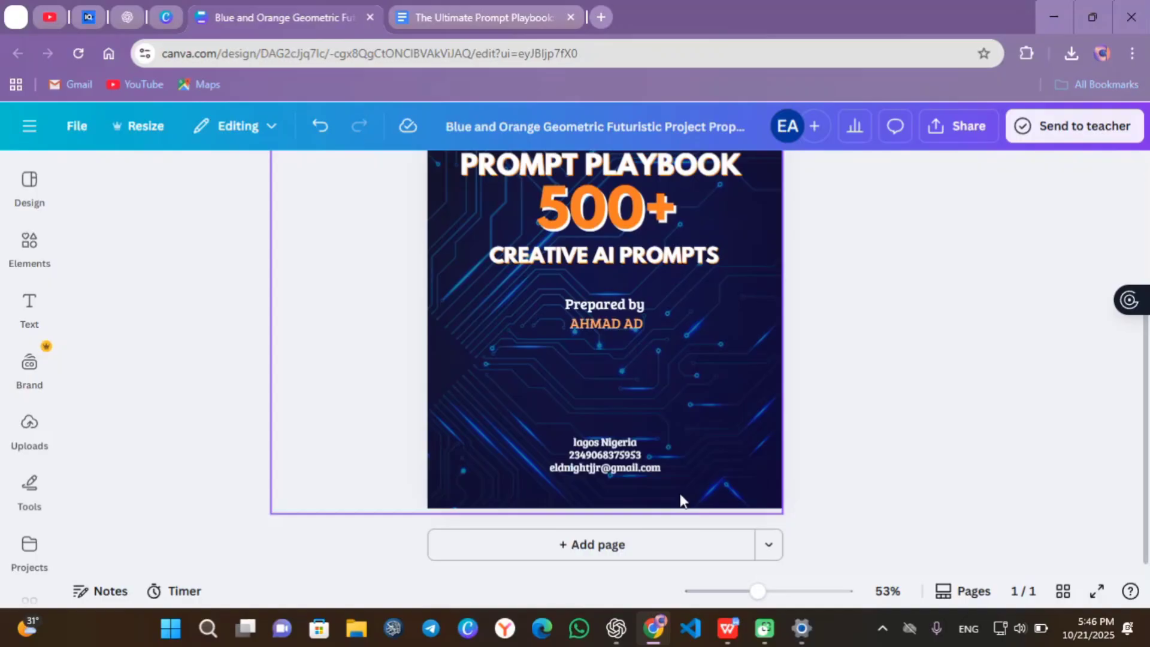
pyautogui.click(711, 398)
pyautogui.scroll(4, 659, 360)
pyautogui.press('Escape')
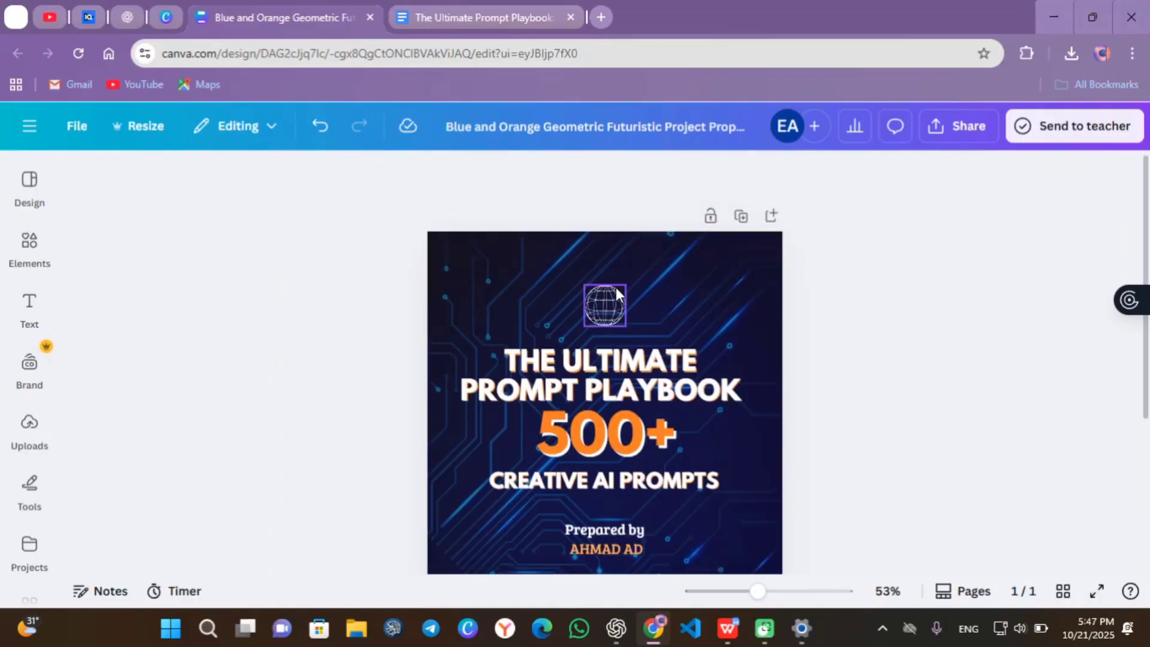
# - Search graphics for 'ai brain' and place the circuit-brain graphic on the cover
pyautogui.click(29, 242)
pyautogui.click(160, 192)
pyautogui.write('ai brain')
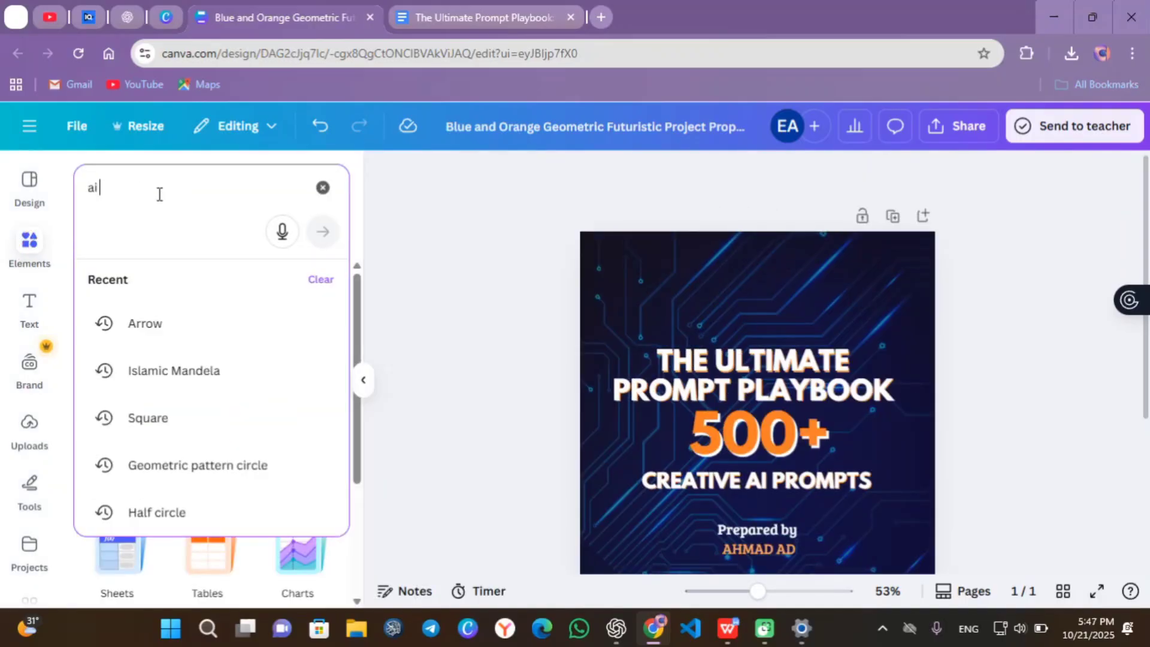
pyautogui.press('Return')
pyautogui.click(319, 384)
pyautogui.moveTo(205, 367); pyautogui.dragTo(746, 297)
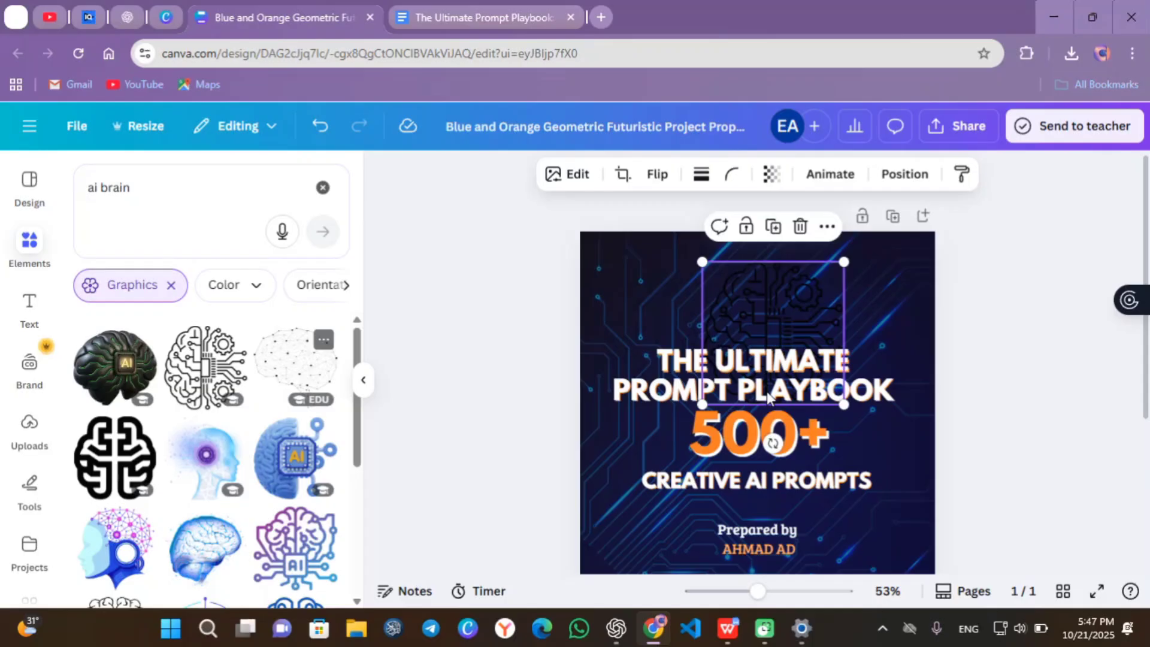
# - Make the brain graphic white, shrink and centre it above the title, then add a blank page
pyautogui.click(684, 174)
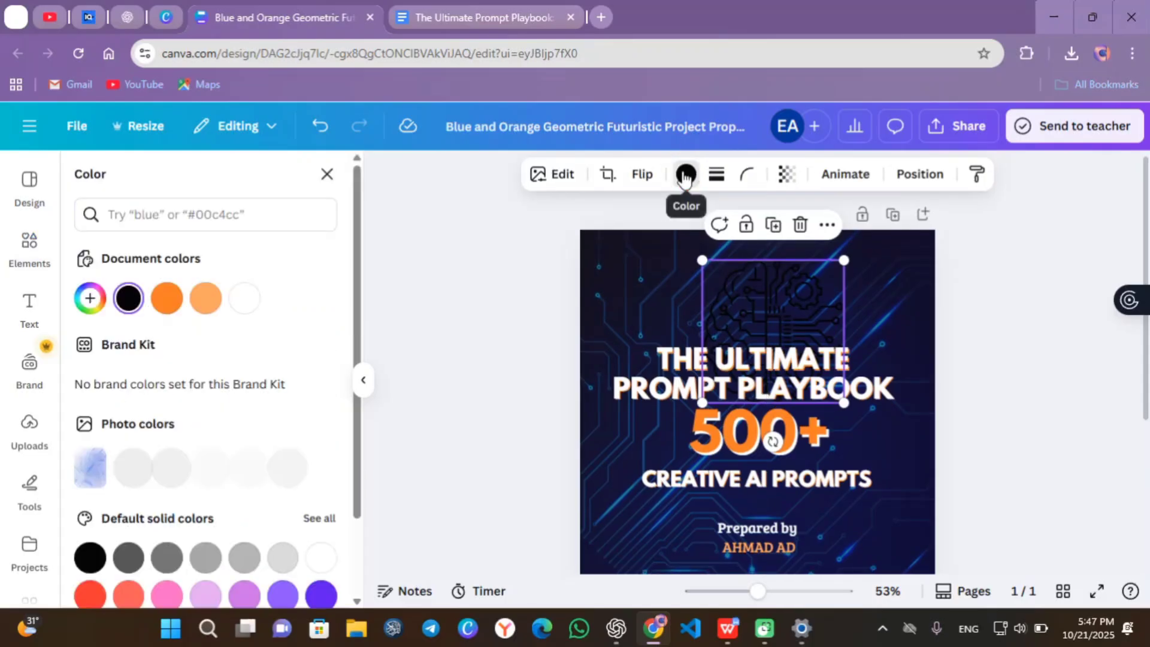
pyautogui.press('F11')
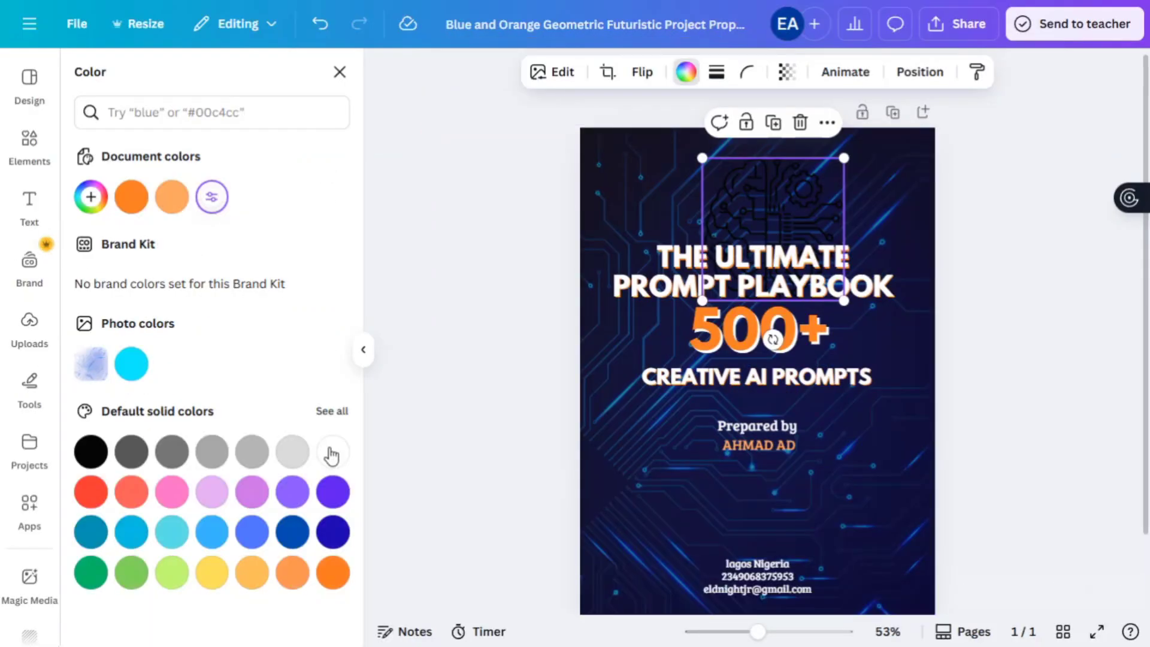
pyautogui.click(331, 450)
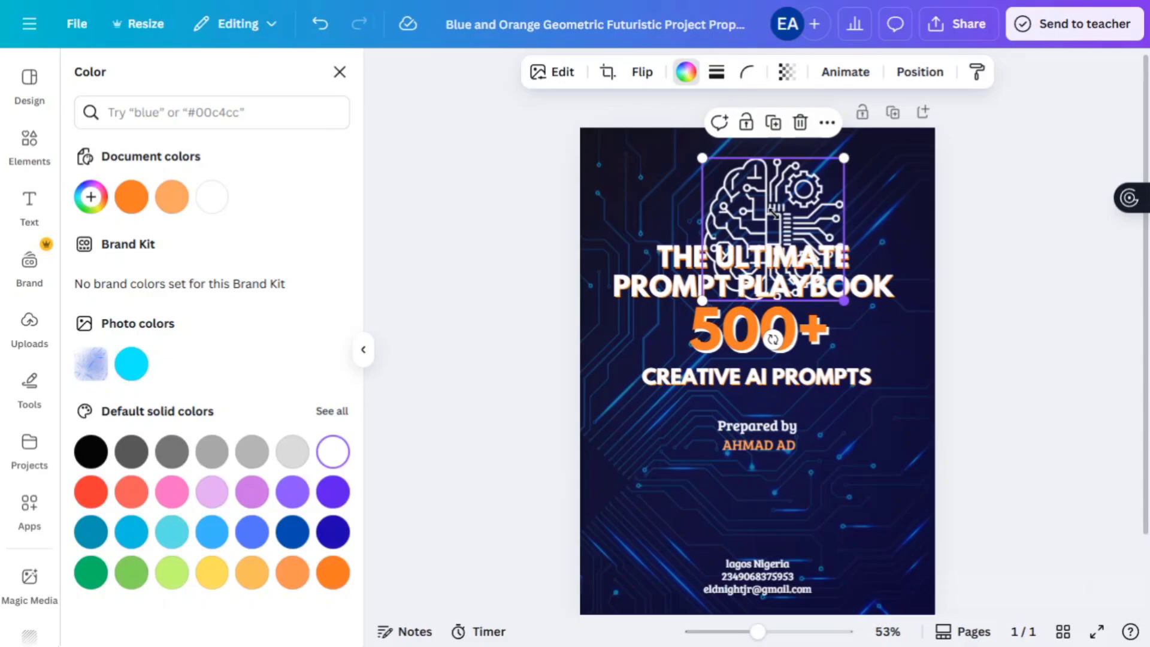
pyautogui.moveTo(843, 300); pyautogui.dragTo(787, 221)
pyautogui.press('Escape')
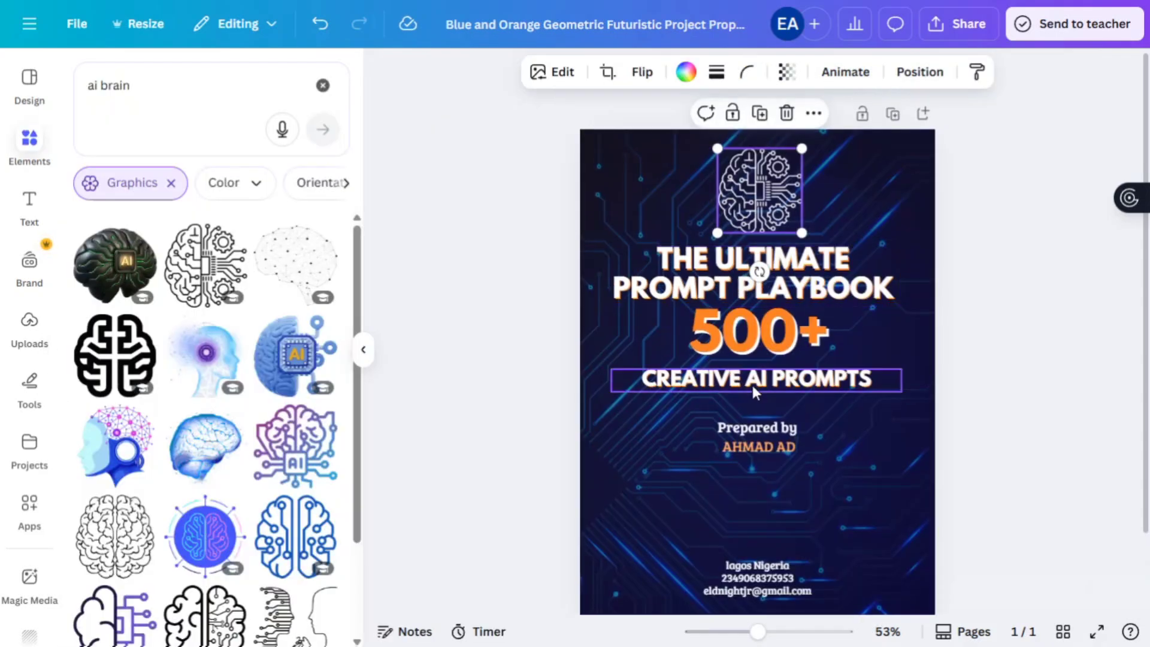
pyautogui.click(987, 249)
pyautogui.scroll(-2, 710, 539)
pyautogui.click(710, 584)
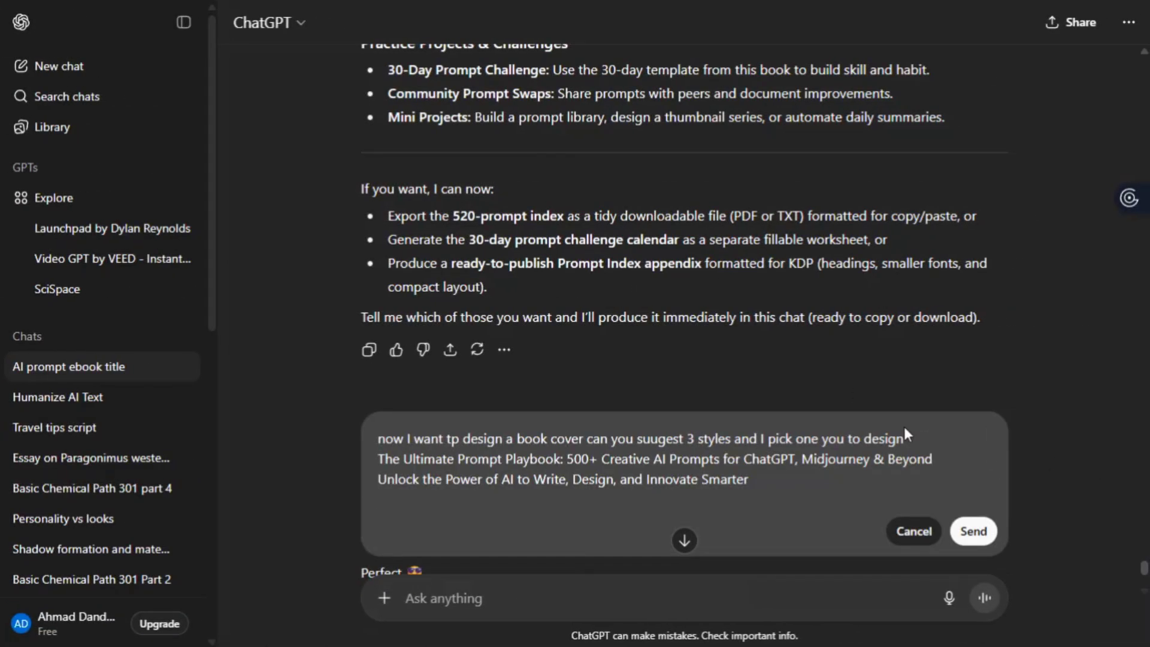
# - Send the edited cover-style request, then reply choosing style 2 with colour, icon and portrait preferences
pyautogui.write('"')
pyautogui.press('Return')
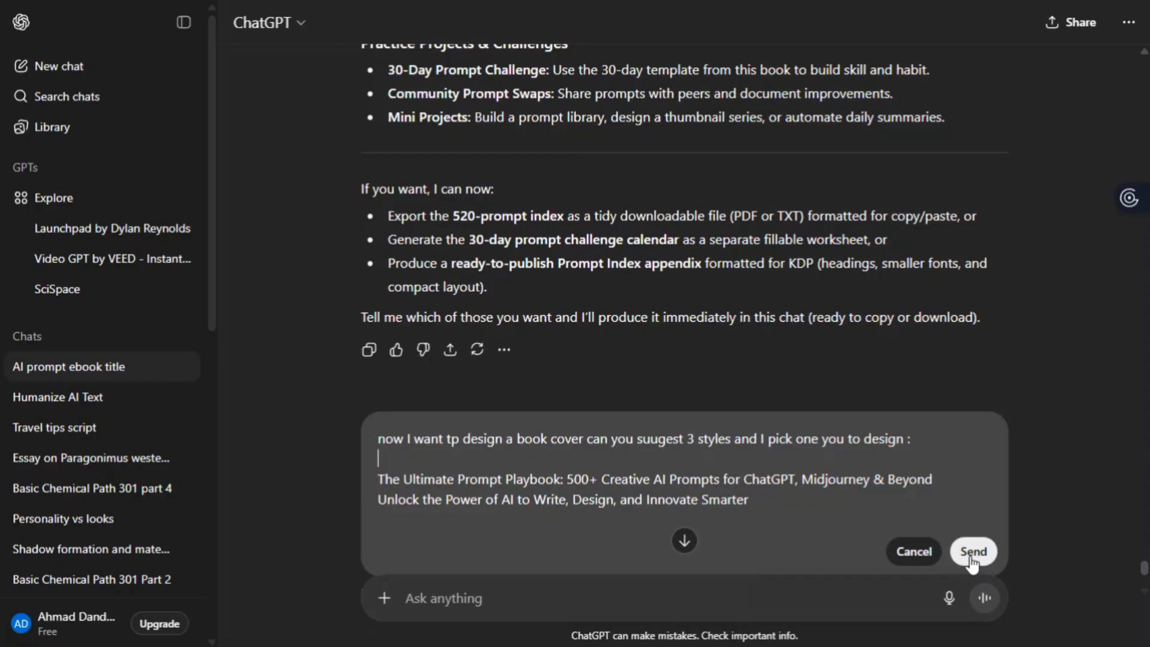
pyautogui.click(971, 552)
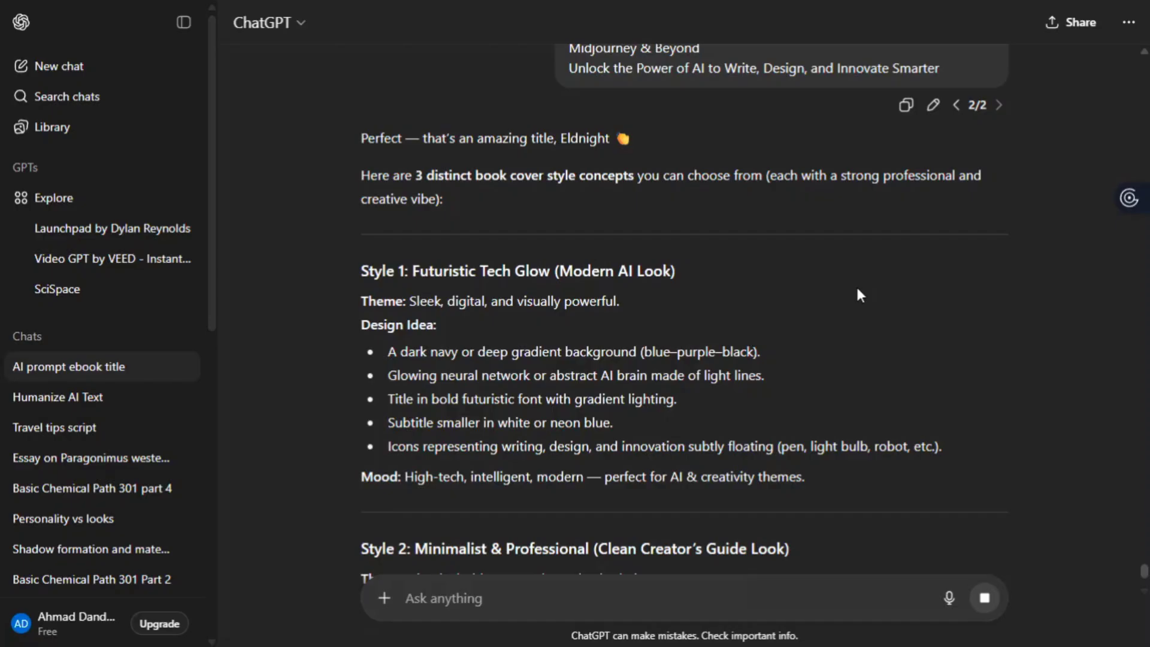
pyautogui.scroll(-10, 694, 362)
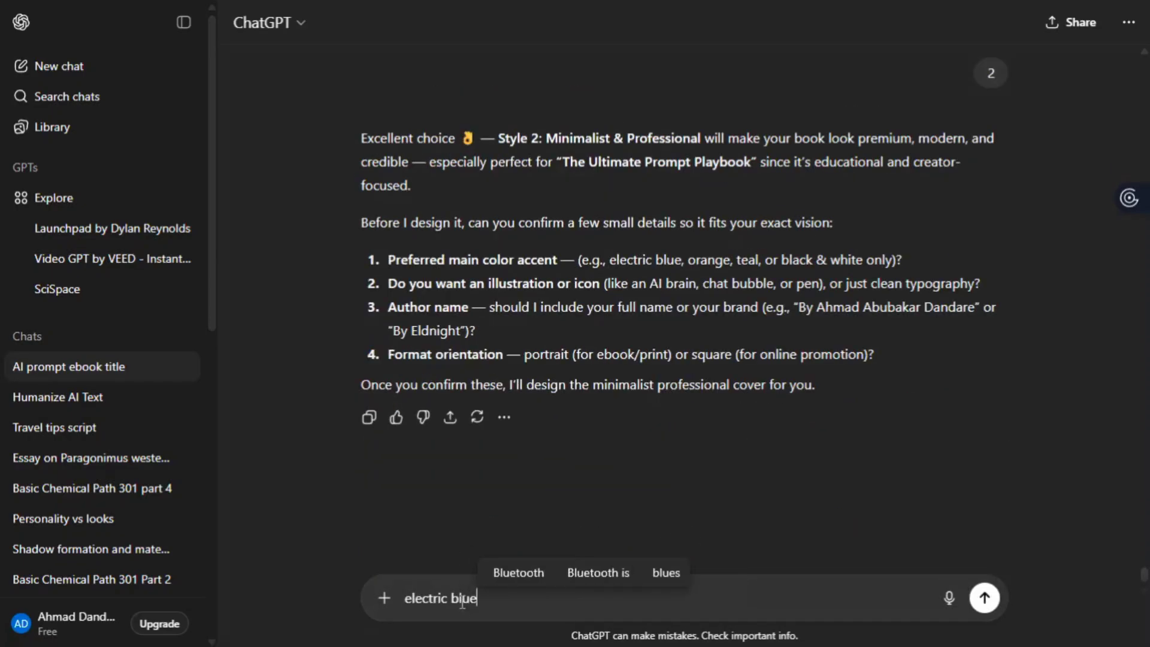
pyautogui.write('. Ai brain')
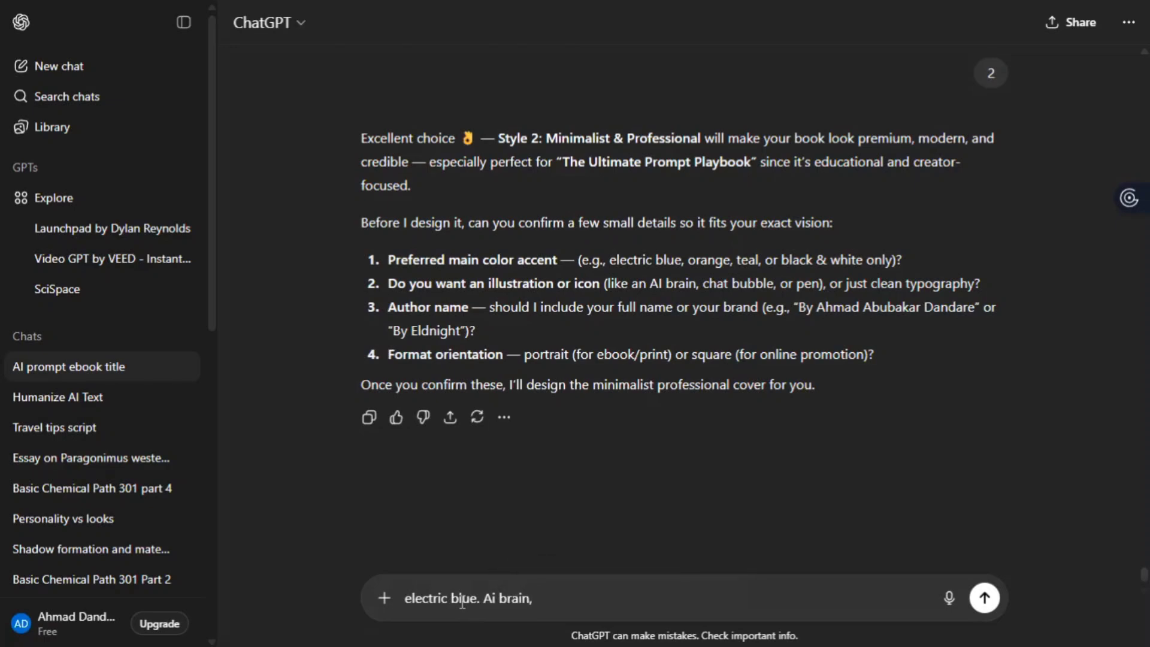
pyautogui.write(', potrait')
pyautogui.press('Return')
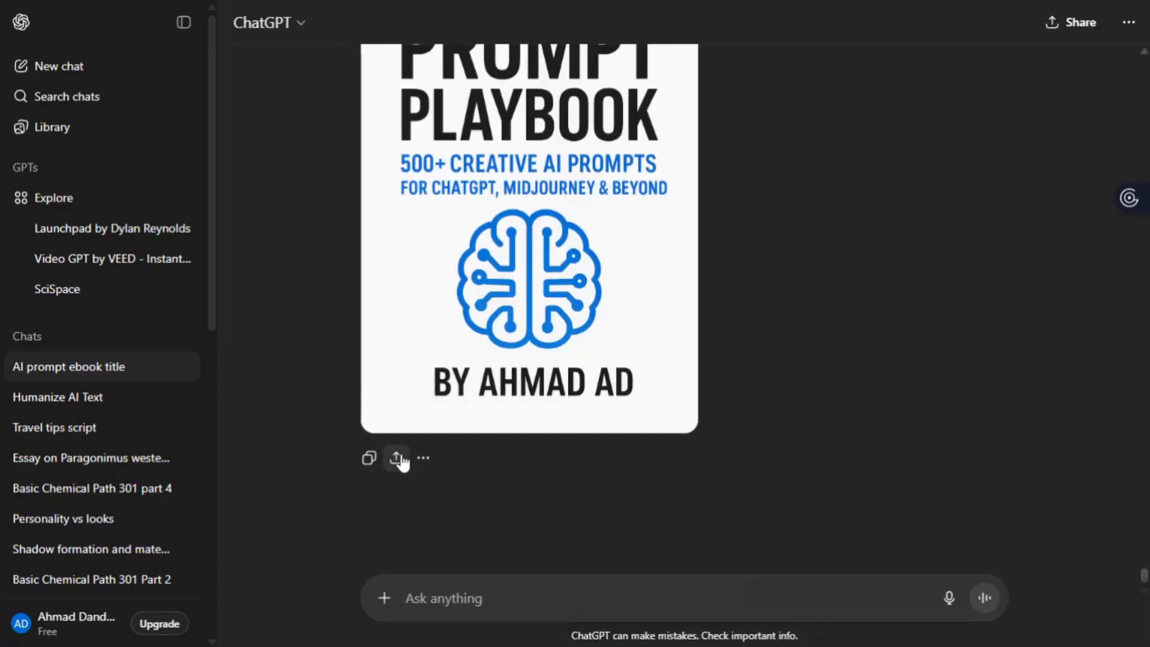
# - Download the generated white portrait cover image
pyautogui.click(397, 457)
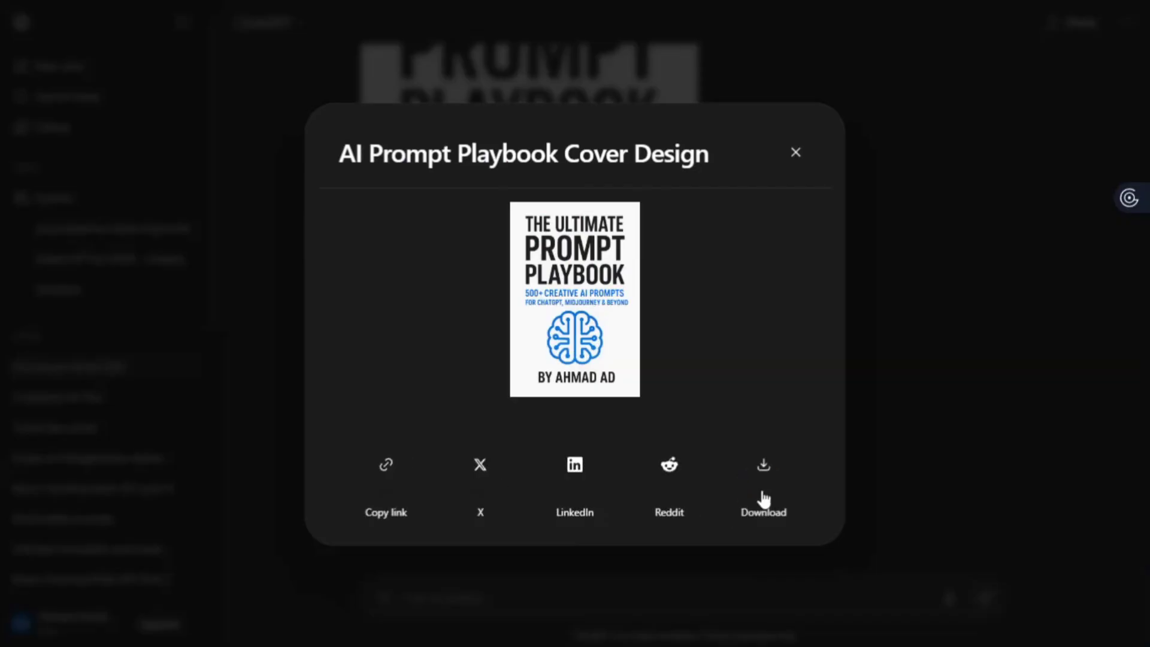
pyautogui.click(762, 496)
pyautogui.click(796, 148)
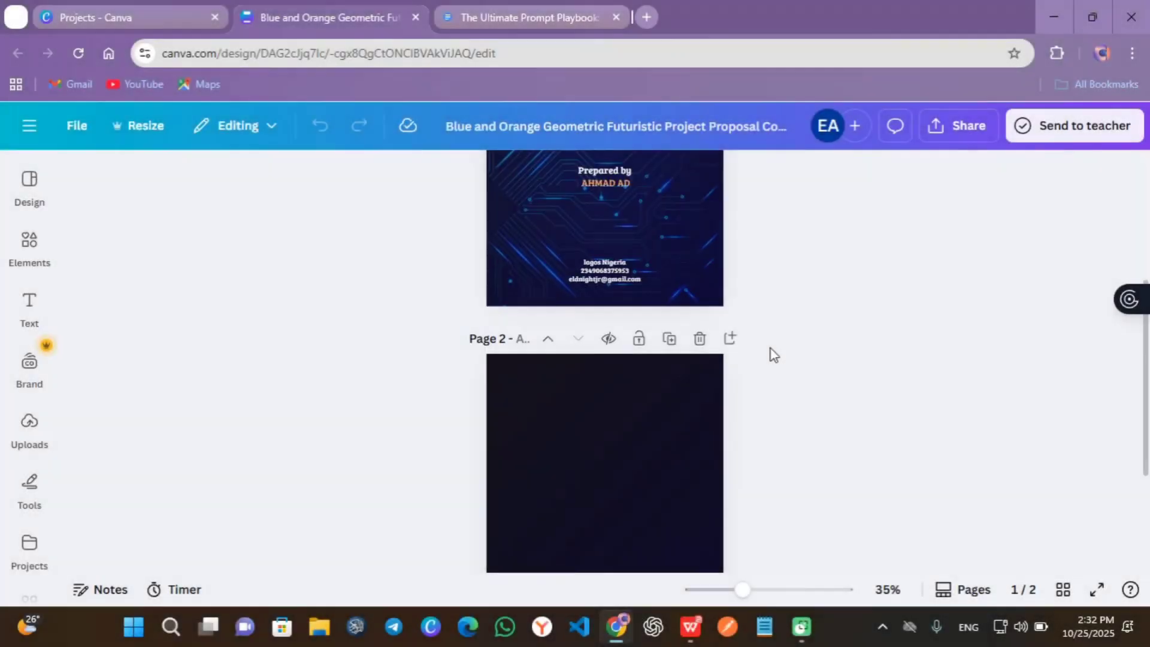
# - Upload the AI Prompt Playbook Cover Design file from Downloads onto page 2
pyautogui.scroll(-3, 282, 404)
pyautogui.click(24, 427)
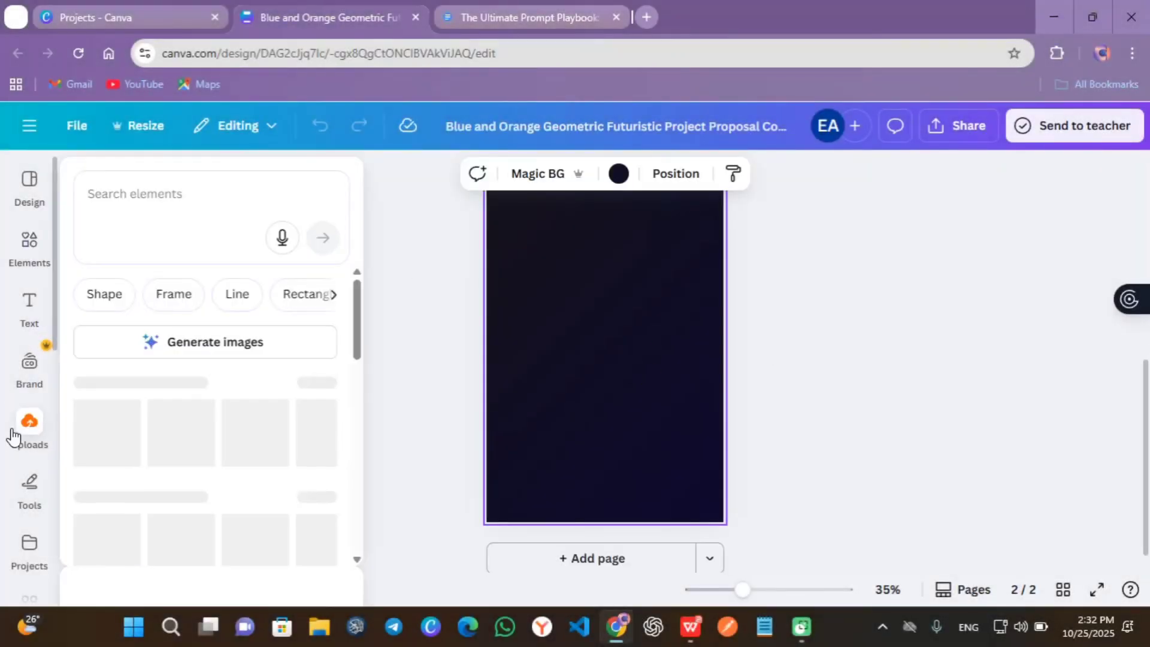
pyautogui.click(208, 248)
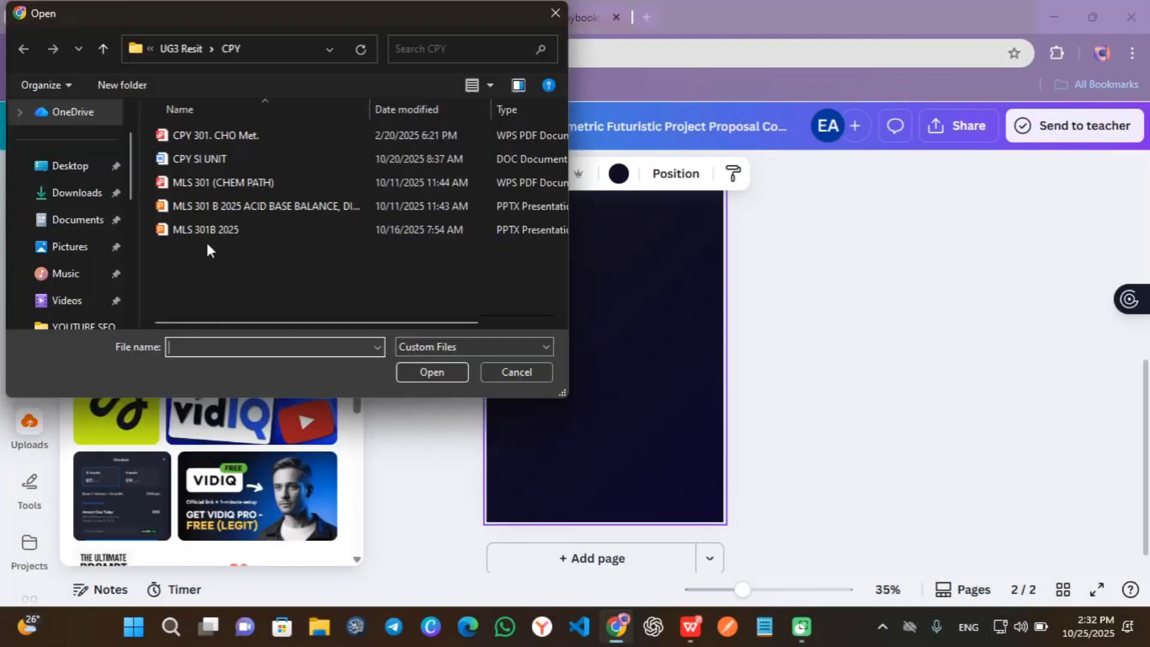
pyautogui.click(75, 193)
pyautogui.scroll(-5, 197, 236)
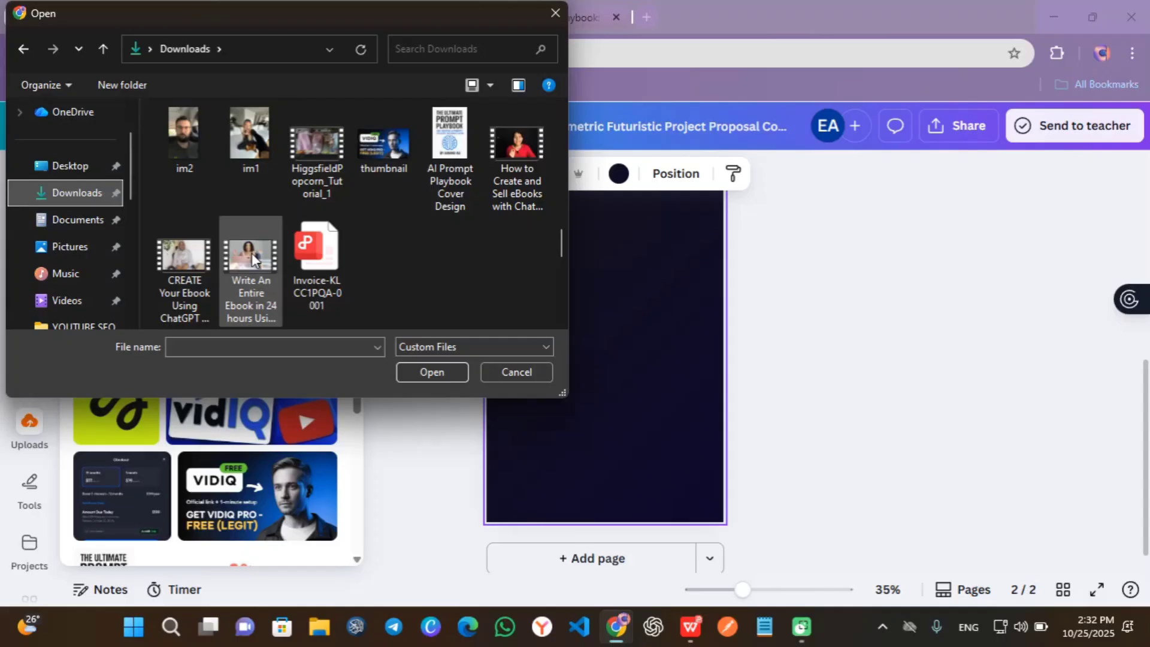
pyautogui.click(449, 137)
pyautogui.click(431, 371)
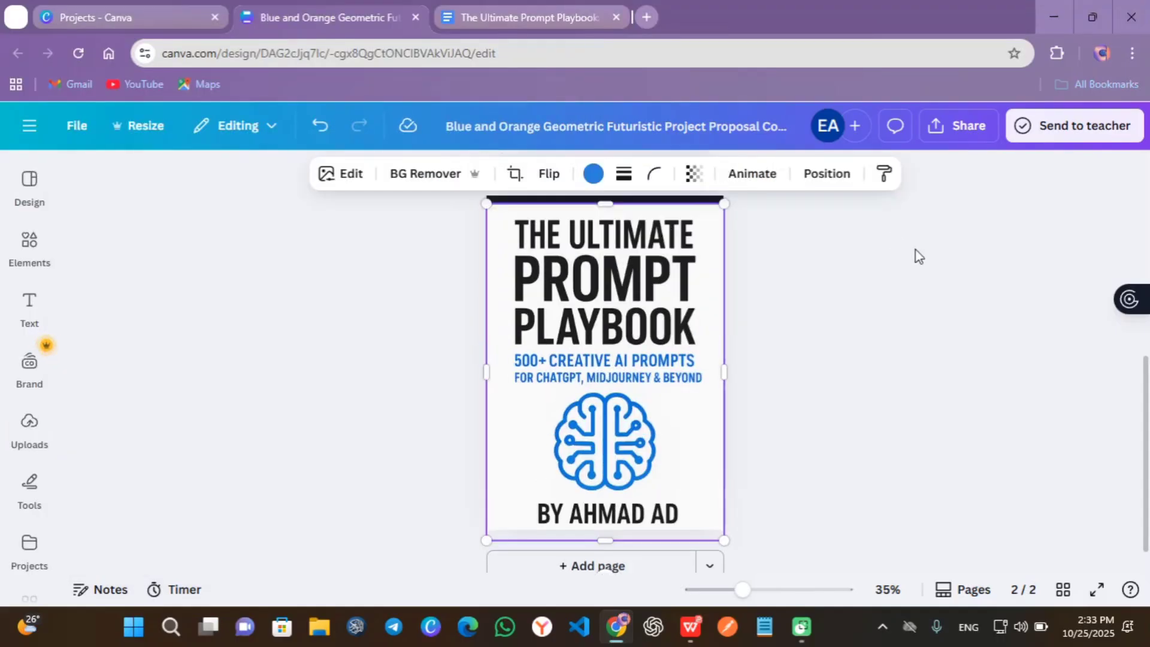
pyautogui.scroll(2, 916, 253)
pyautogui.press('F11')
pyautogui.press('Escape')
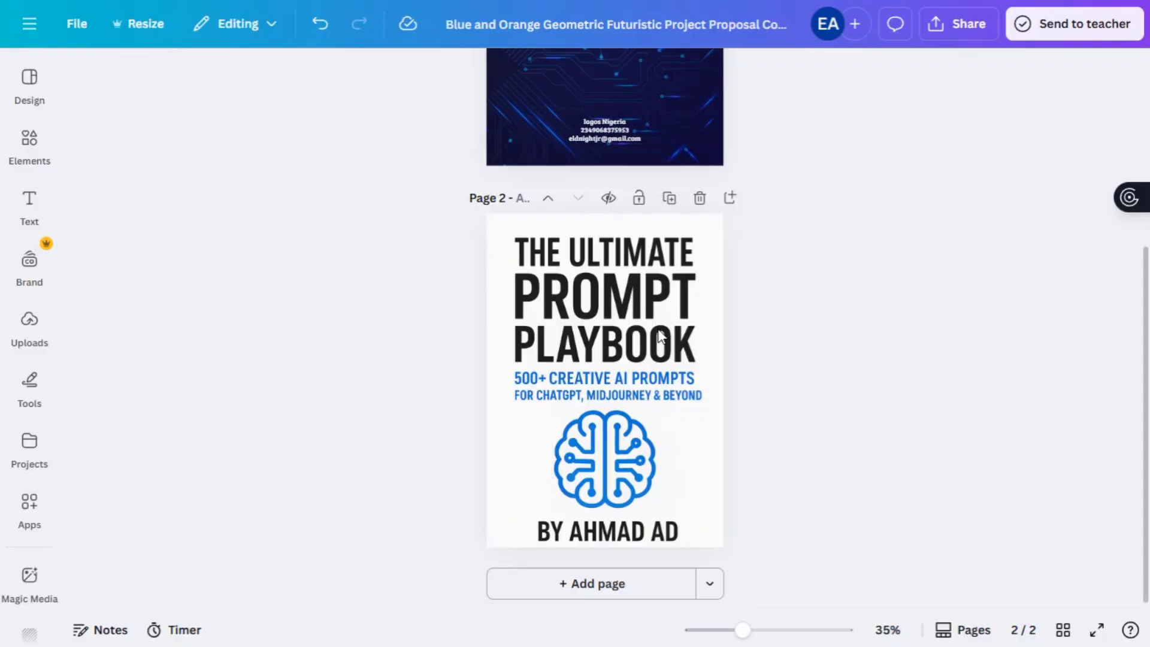
# - Add an uppercase 'FOR CHATGPT GEMINI AND BEYOND' line under CREATIVE AI PROMPTS, widened to one line
pyautogui.scroll(4, 647, 331)
pyautogui.click(605, 262)
pyautogui.moveTo(606, 263); pyautogui.dragTo(606, 242)
pyautogui.doubleClick(616, 247)
pyautogui.write('for ChatGPT')
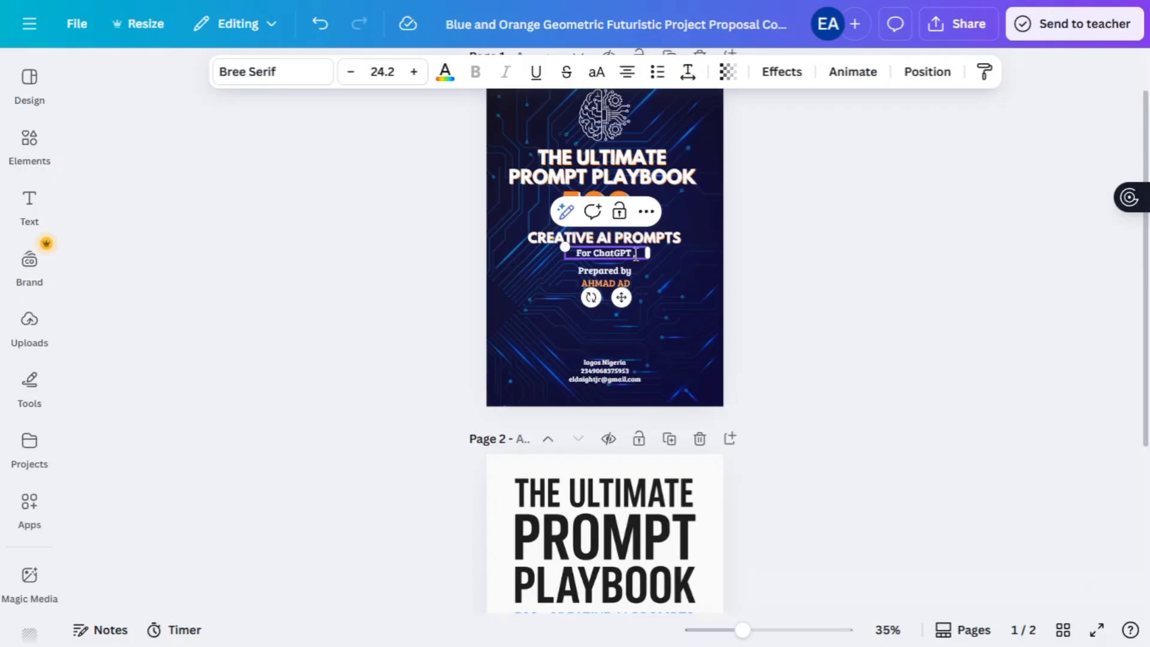
pyautogui.write(' Gemini an')
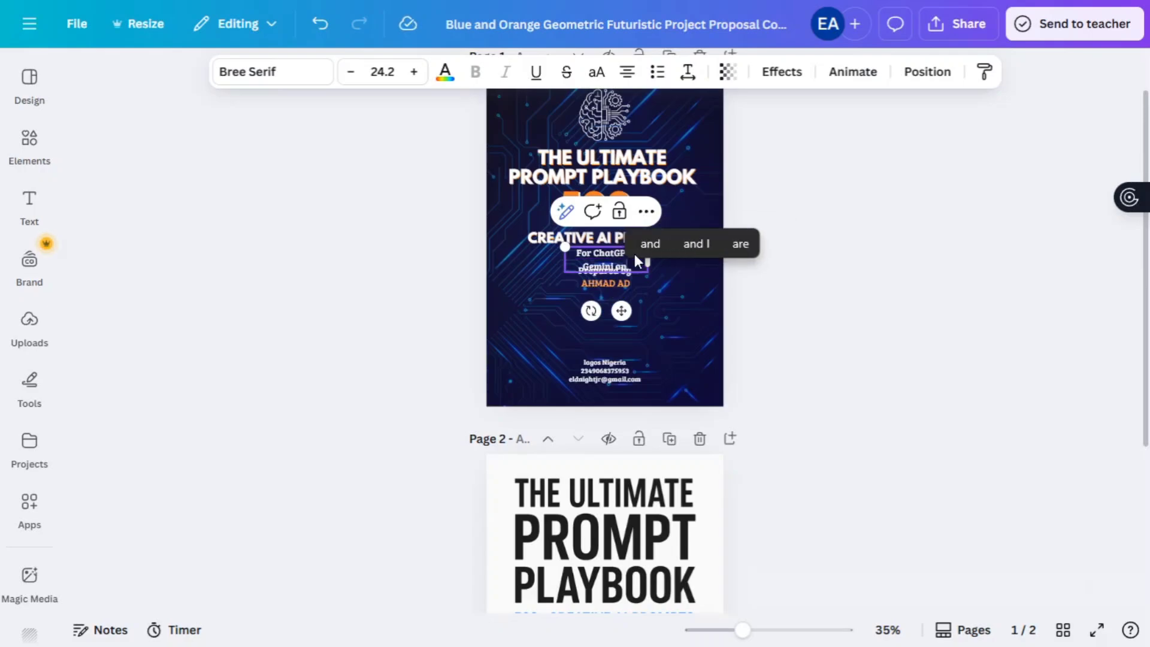
pyautogui.write('d Beyong.')
pyautogui.hotkey('ctrl', 'shift', 'k')
pyautogui.moveTo(565, 262); pyautogui.dragTo(530, 265)
pyautogui.moveTo(648, 262); pyautogui.dragTo(683, 251)
# - Add a third page and give it a white background
pyautogui.scroll(-4, 800, 389)
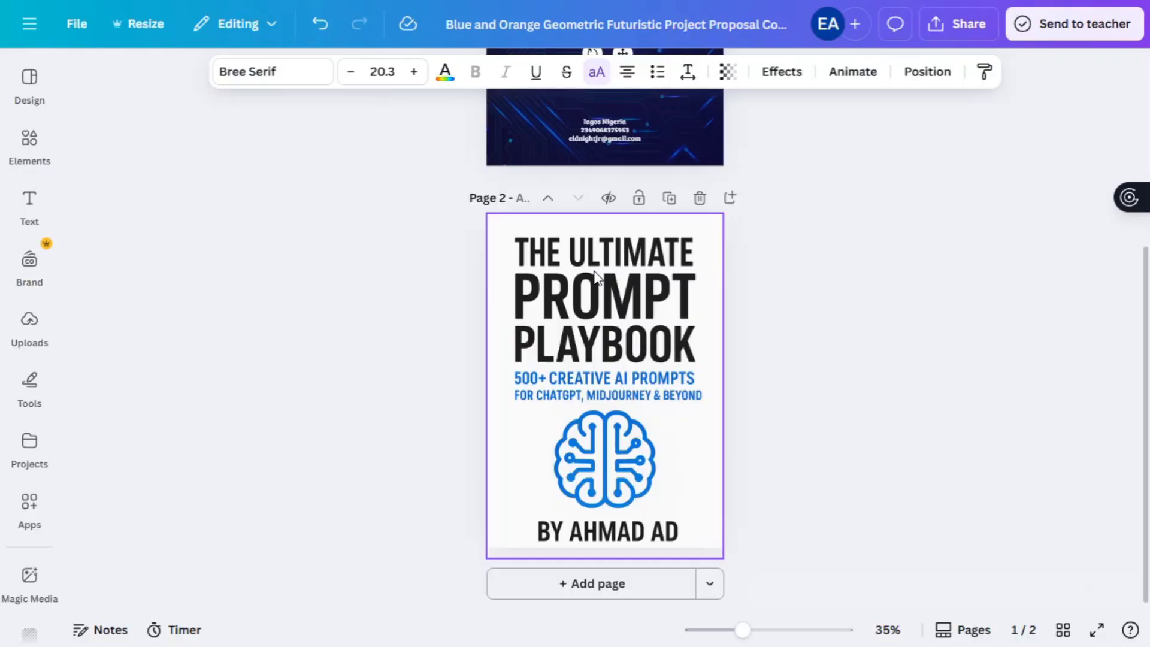
pyautogui.click(734, 277)
pyautogui.click(598, 583)
pyautogui.moveTo(744, 629); pyautogui.dragTo(753, 629)
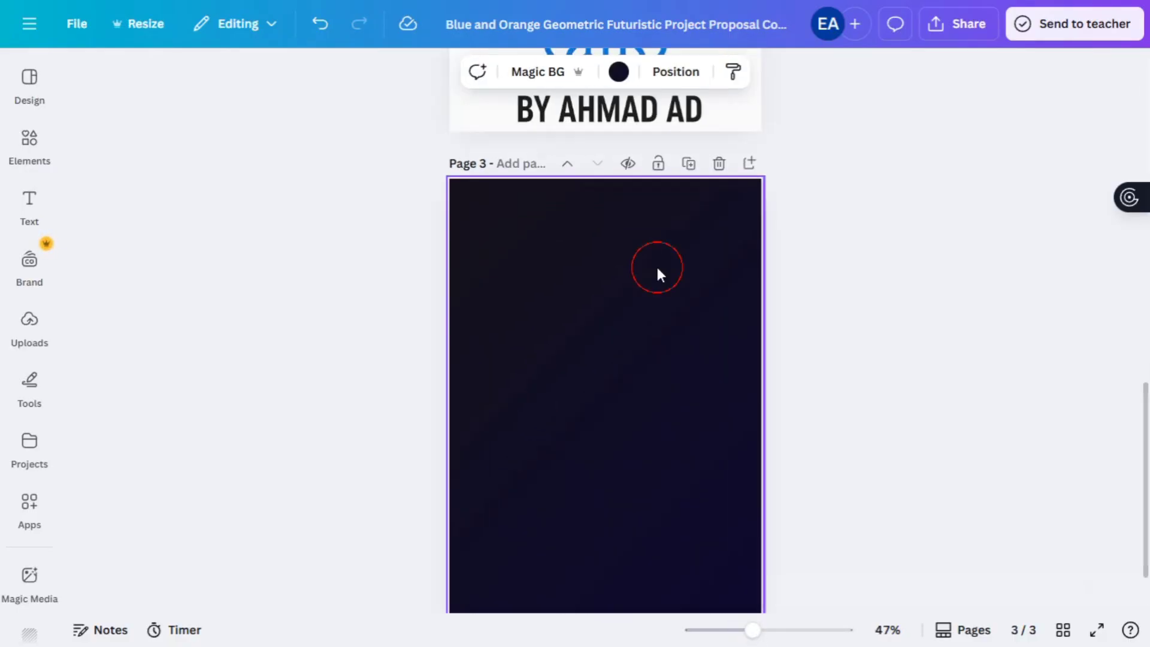
pyautogui.click(618, 71)
pyautogui.click(206, 200)
pyautogui.click(379, 527)
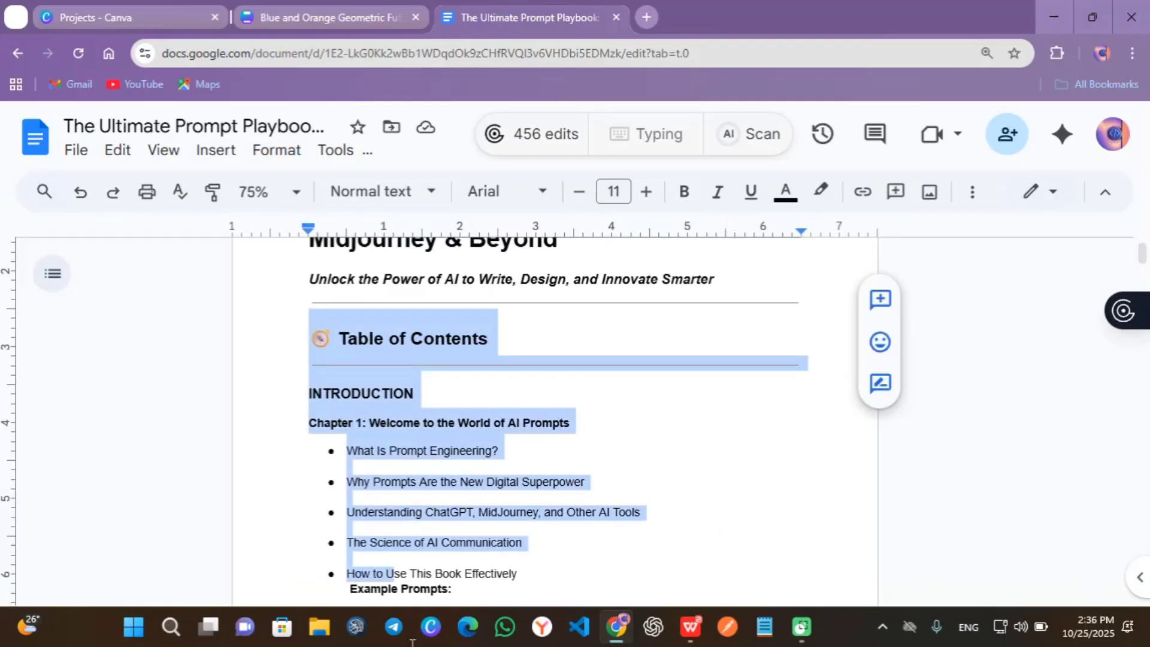
pyautogui.moveTo(384, 569); pyautogui.dragTo(388, 610)
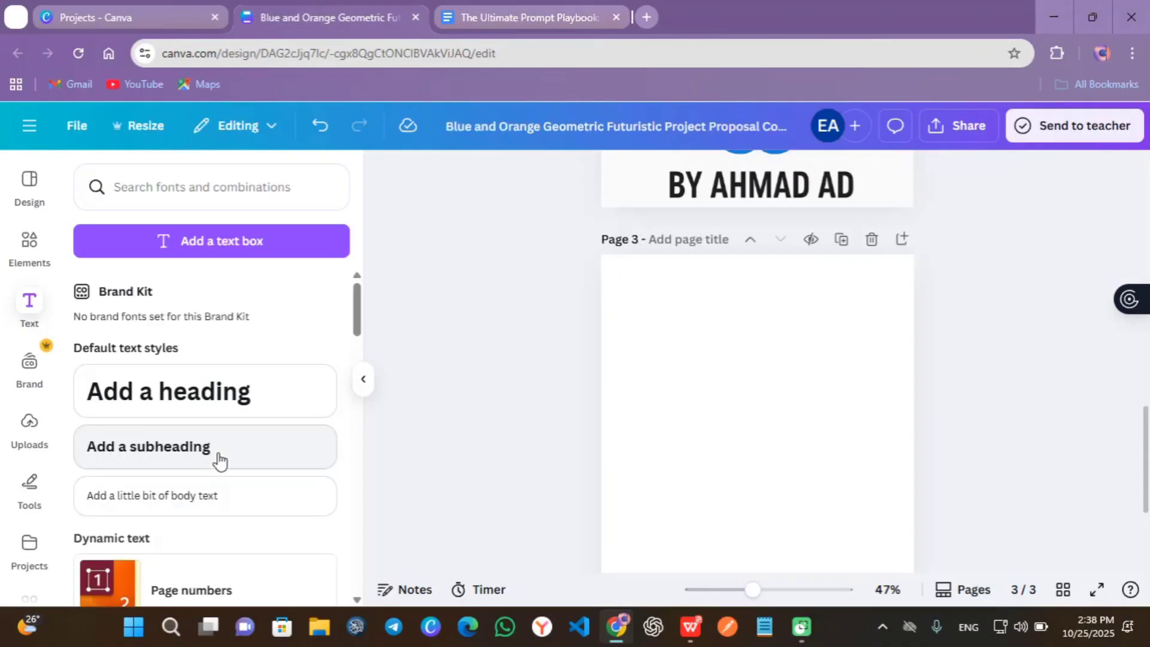
# - Add a text box on page 3 and paste the table of contents text into it
pyautogui.click(216, 458)
pyautogui.press('BackSpace')
pyautogui.hotkey('ctrl', 'v')
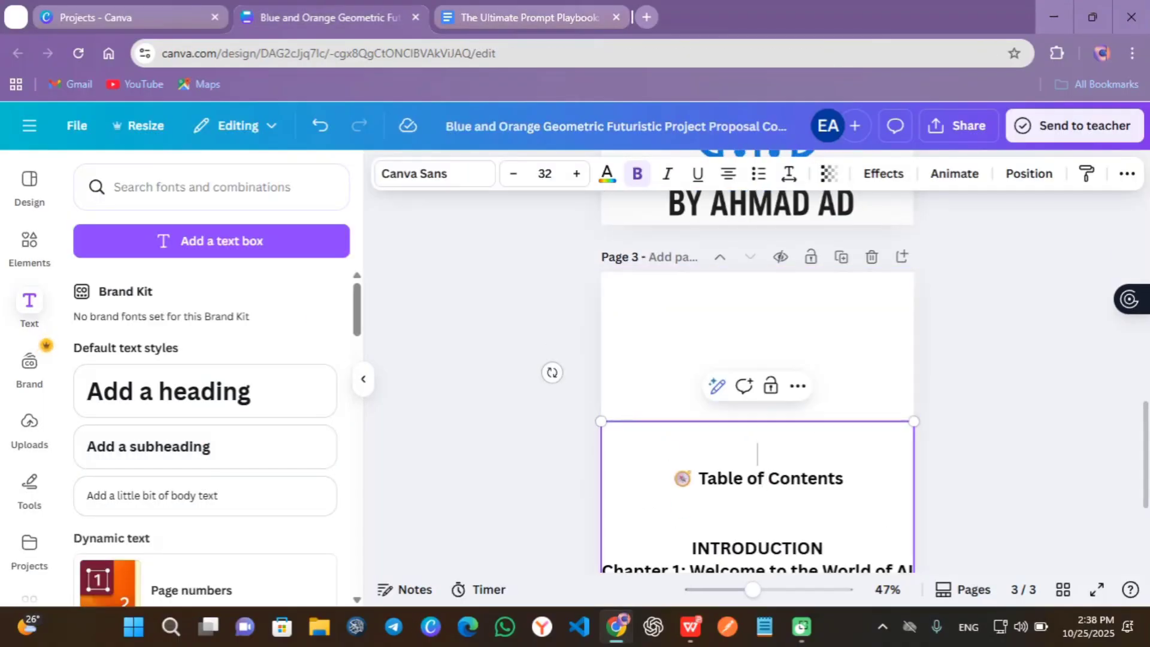
pyautogui.click(1131, 53)
pyautogui.click(1122, 390)
# - Narrow the contents box, left-align its text and set the size to 12
pyautogui.moveTo(913, 396); pyautogui.dragTo(883, 410)
pyautogui.hotkey('ctrl', 'a')
pyautogui.click(728, 72)
pyautogui.click(645, 260)
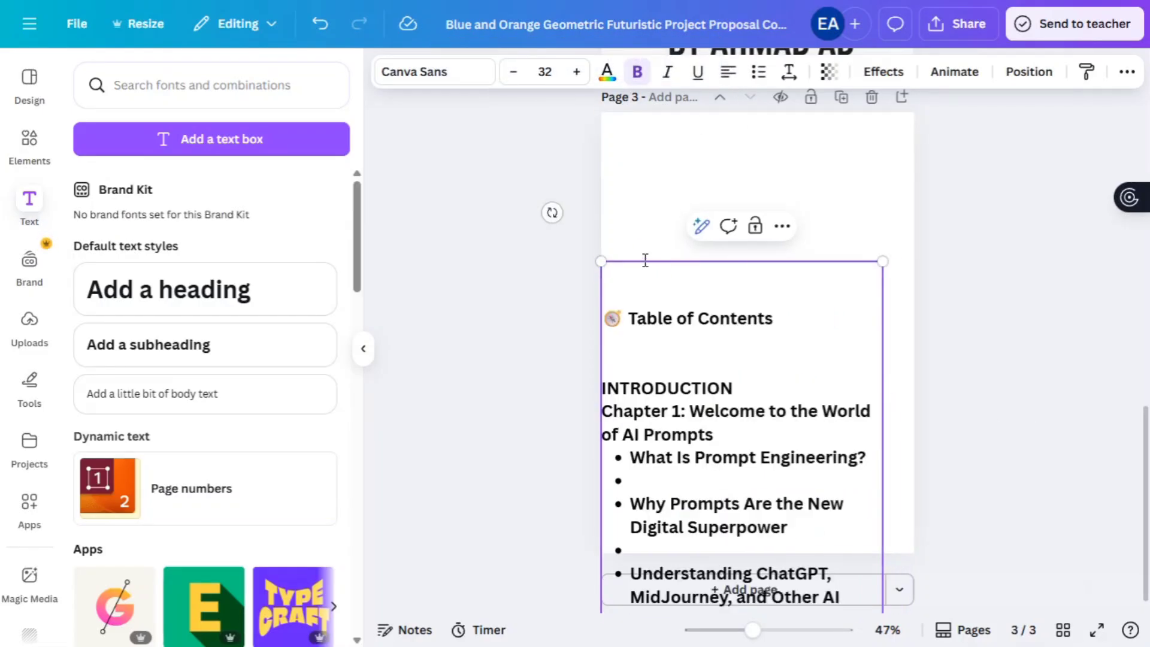
pyautogui.scroll(-5, 788, 290)
pyautogui.hotkey('ctrl', 'a')
pyautogui.click(547, 72)
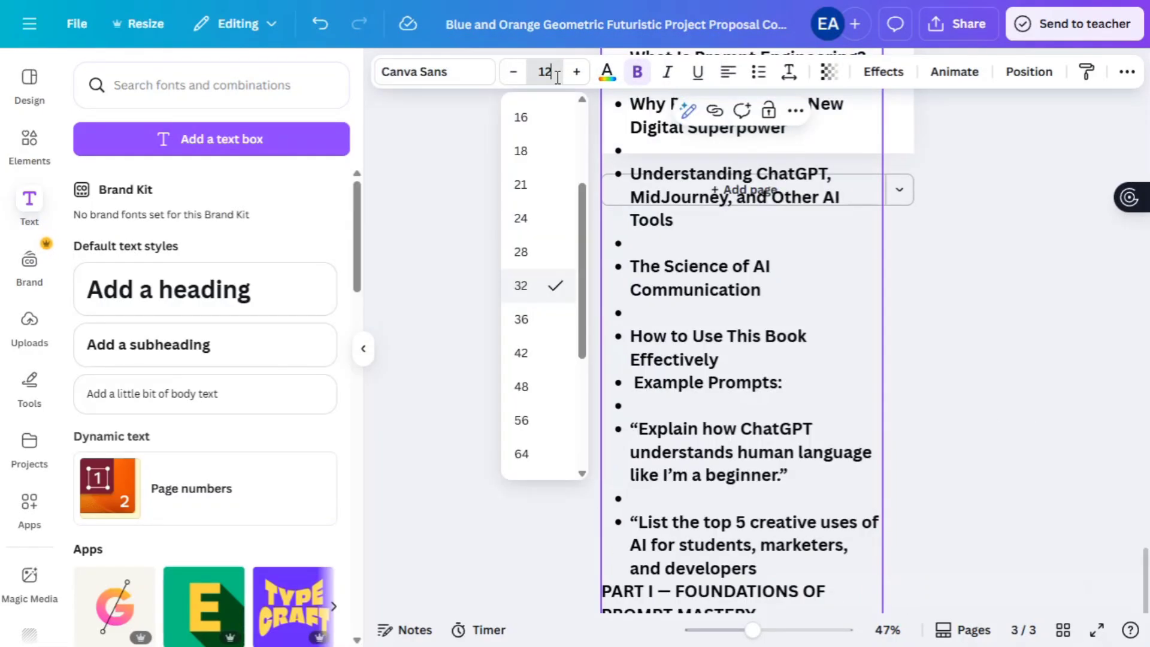
pyautogui.write('12')
pyautogui.press('Return')
# - Delete the contents text from PART I to the end
pyautogui.scroll(-1, 699, 411)
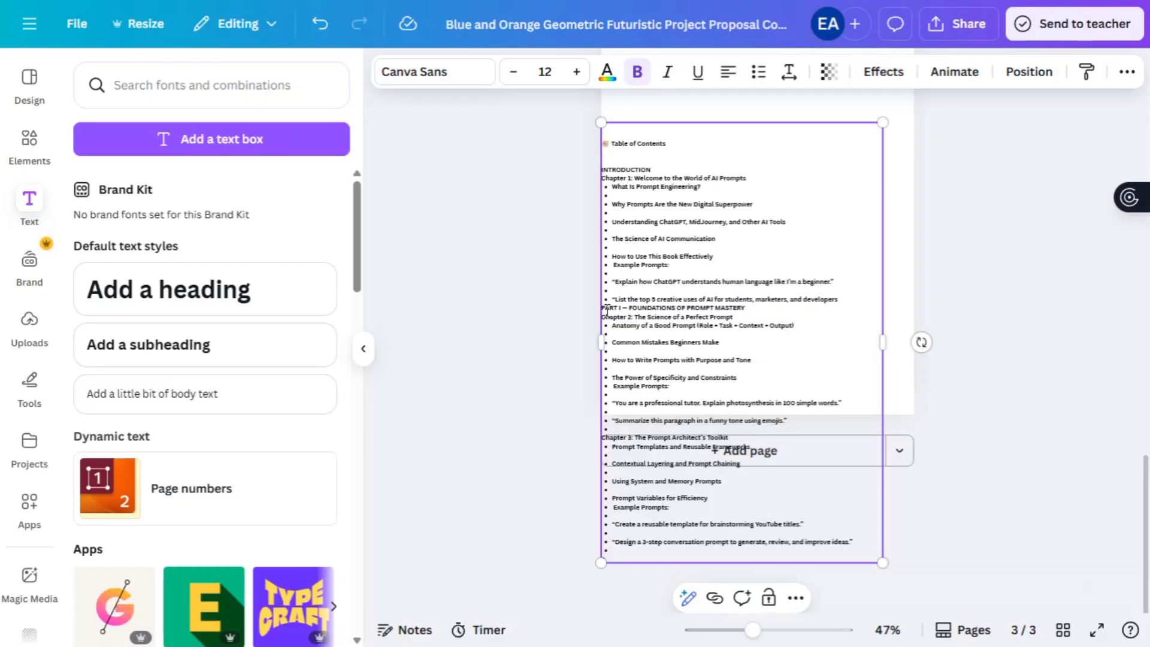
pyautogui.moveTo(607, 310); pyautogui.dragTo(853, 549)
pyautogui.press('Delete')
pyautogui.scroll(4, 854, 364)
pyautogui.moveTo(880, 351); pyautogui.dragTo(783, 360)
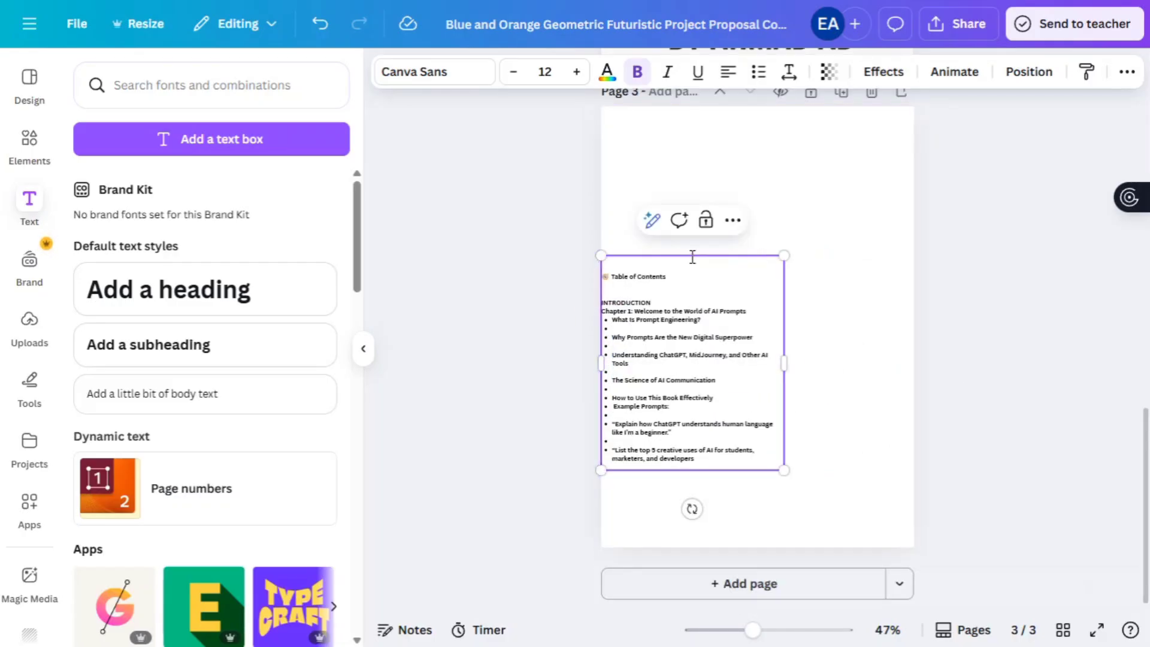
pyautogui.scroll(1, 670, 468)
# - Reposition the contents text box and enlarge it along with its text
pyautogui.click(793, 328)
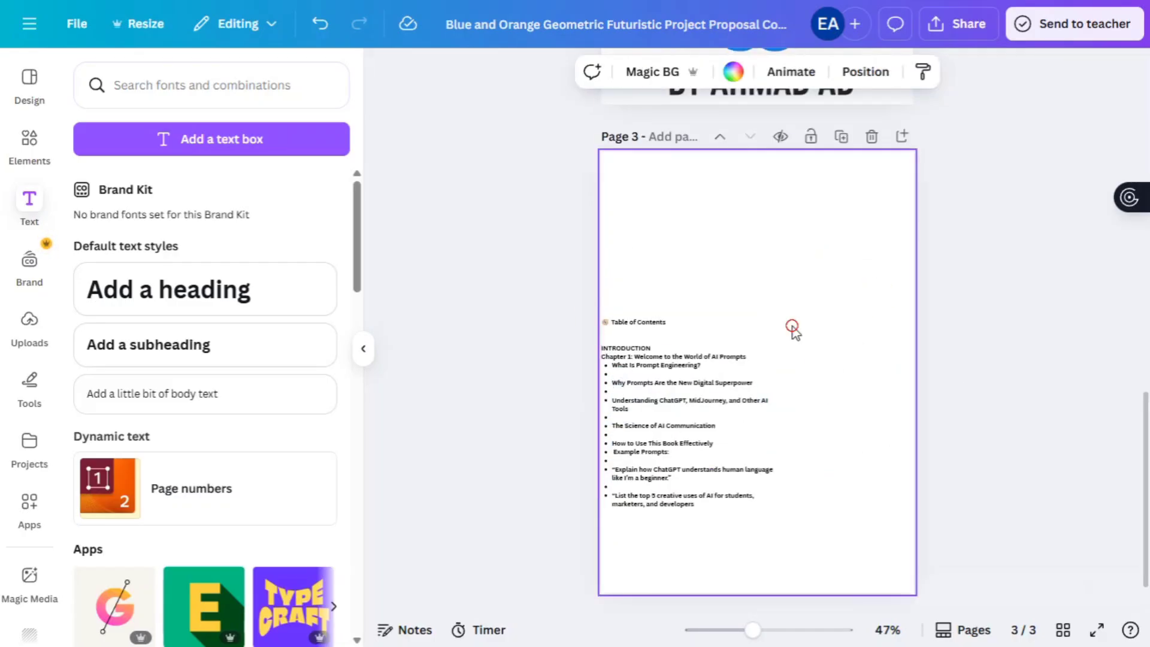
pyautogui.click(785, 333)
pyautogui.moveTo(785, 333); pyautogui.dragTo(834, 219)
pyautogui.moveTo(849, 403); pyautogui.dragTo(919, 487)
pyautogui.moveTo(665, 488); pyautogui.dragTo(657, 497)
pyautogui.moveTo(739, 198); pyautogui.dragTo(714, 186)
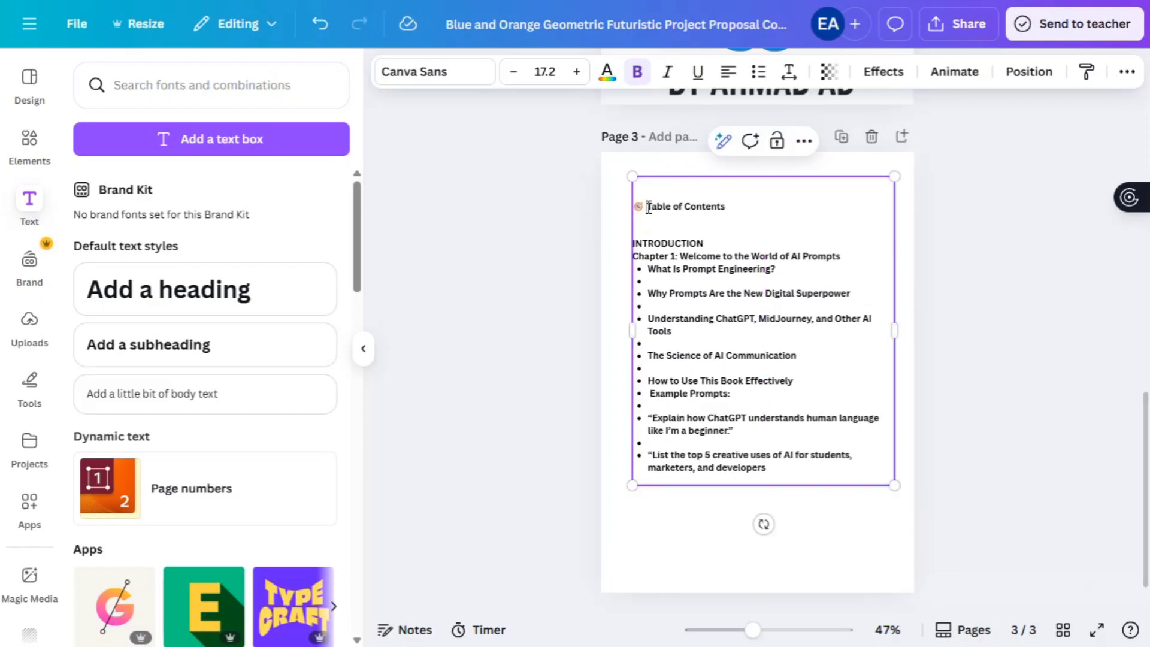
# - Change the contents font to Poppins
pyautogui.click(734, 176)
pyautogui.click(434, 72)
pyautogui.click(130, 238)
pyautogui.click(682, 345)
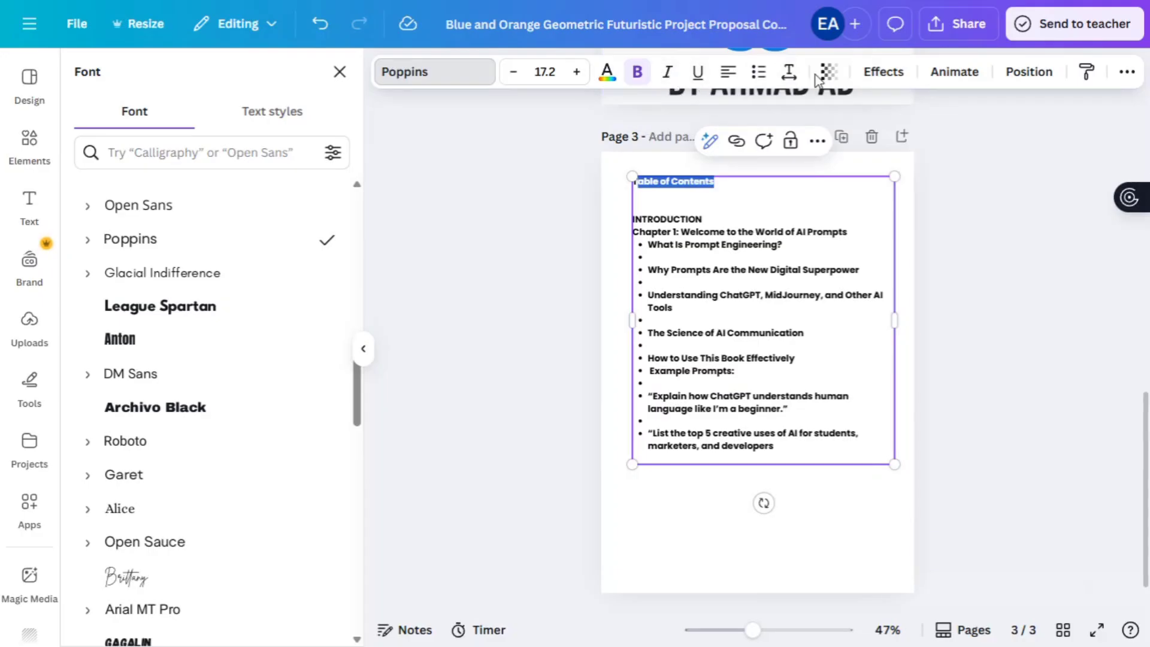
# - Enlarge the TABLE OF CONTENTS heading slightly and delete three empty bullet lines
pyautogui.click(576, 72)
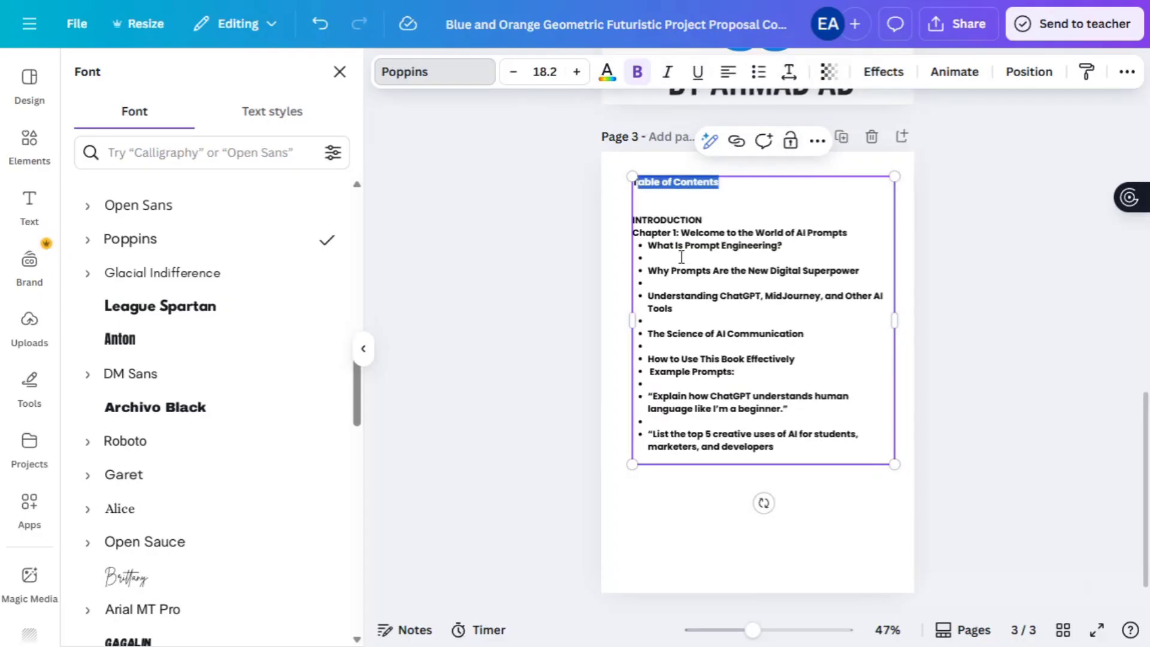
pyautogui.press('BackSpace')
pyautogui.click(659, 270)
pyautogui.press('BackSpace')
pyautogui.click(658, 295)
pyautogui.press('BackSpace')
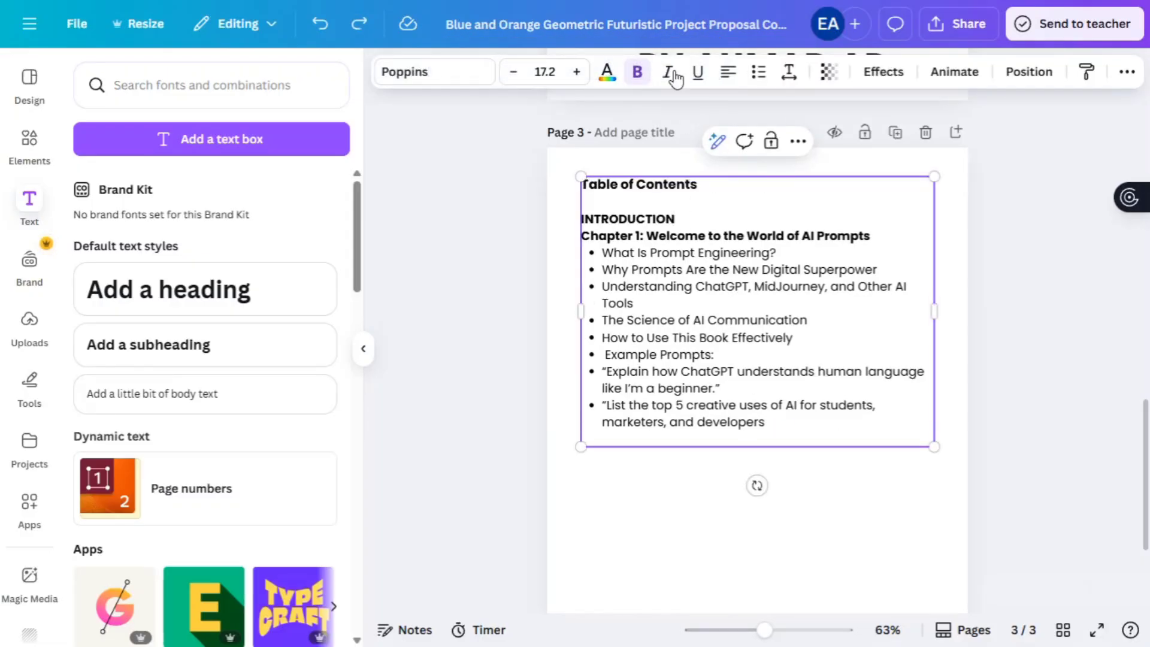
# - Paste the PART I outline after 'developers' and make the PART I title bold
pyautogui.click(775, 421)
pyautogui.hotkey('ctrl', 'v')
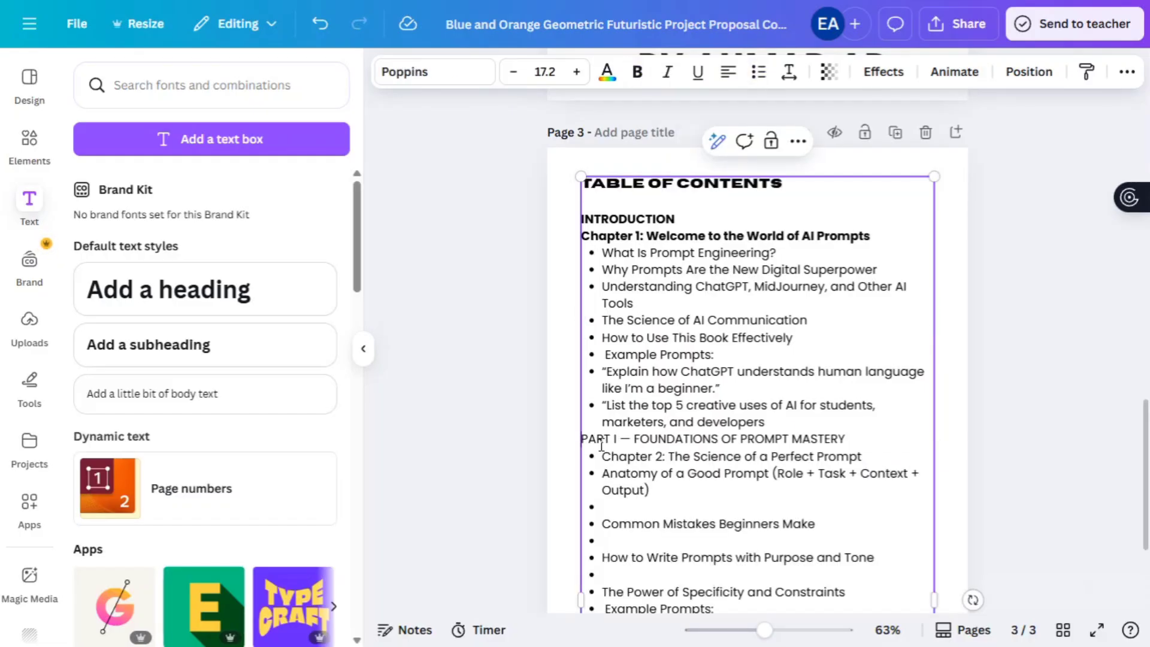
pyautogui.moveTo(602, 354); pyautogui.dragTo(577, 458)
pyautogui.click(577, 458)
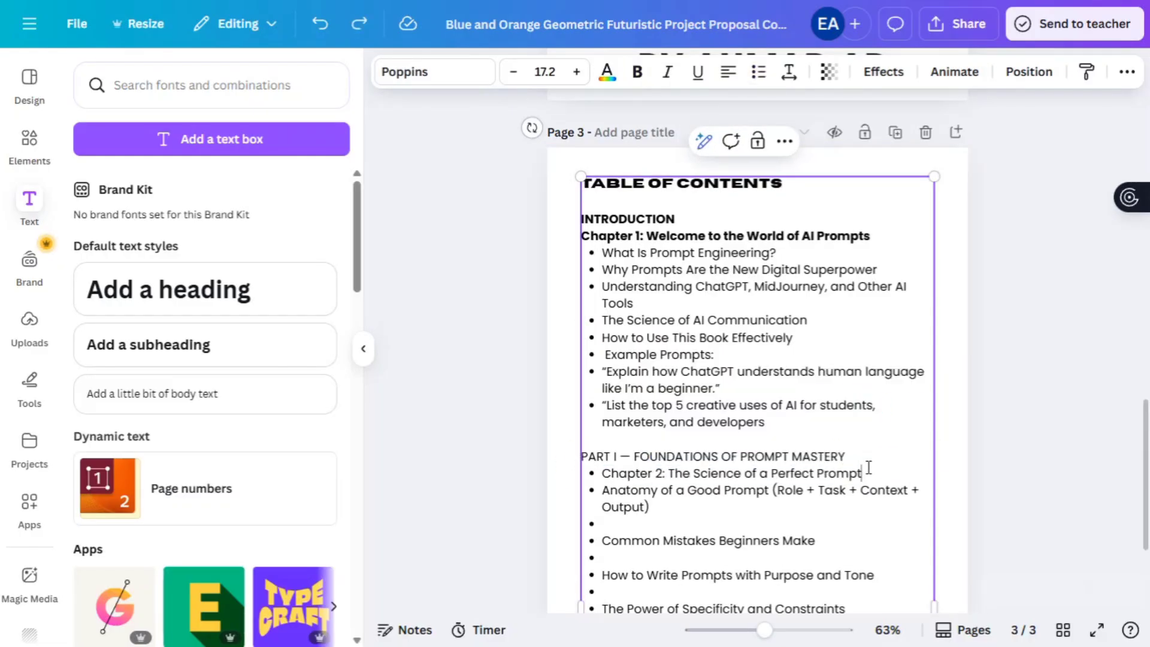
pyautogui.moveTo(846, 456); pyautogui.dragTo(581, 456)
pyautogui.hotkey('ctrl', 'b')
# - Remove the empty bullets in Chapter 2 and merge the Summarize line upward
pyautogui.scroll(-2, 601, 396)
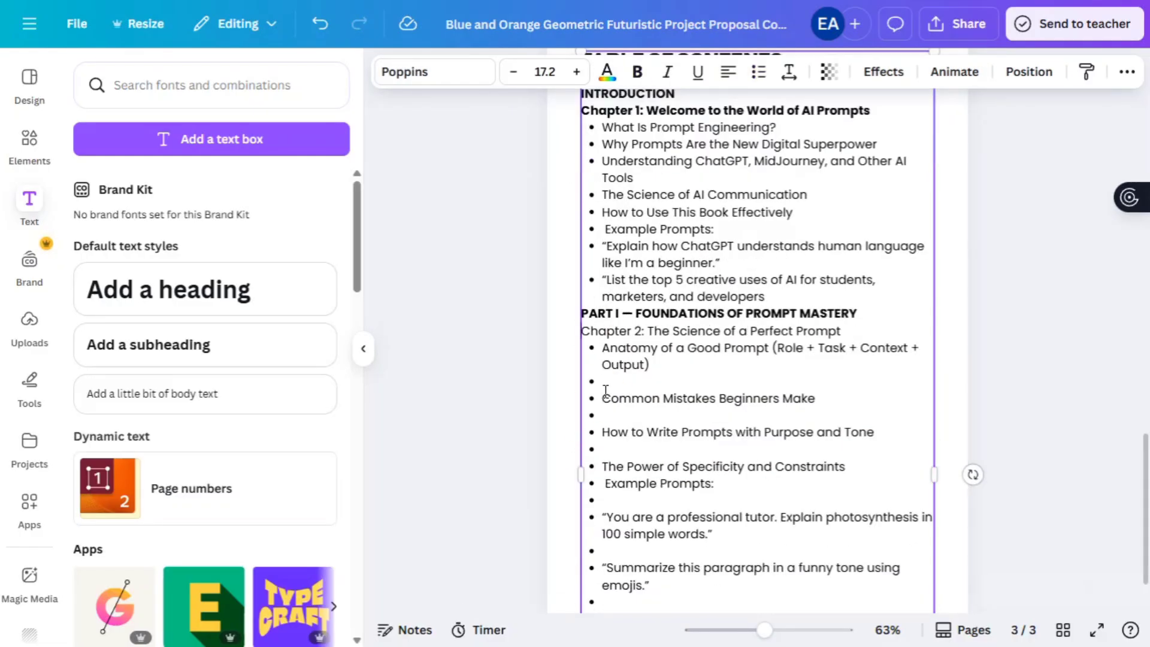
pyautogui.click(605, 391)
pyautogui.press('BackSpace')
pyautogui.click(603, 413)
pyautogui.press('BackSpace')
pyautogui.click(603, 428)
pyautogui.press('BackSpace')
pyautogui.click(606, 499)
pyautogui.press('BackSpace')
pyautogui.press('BackSpace')
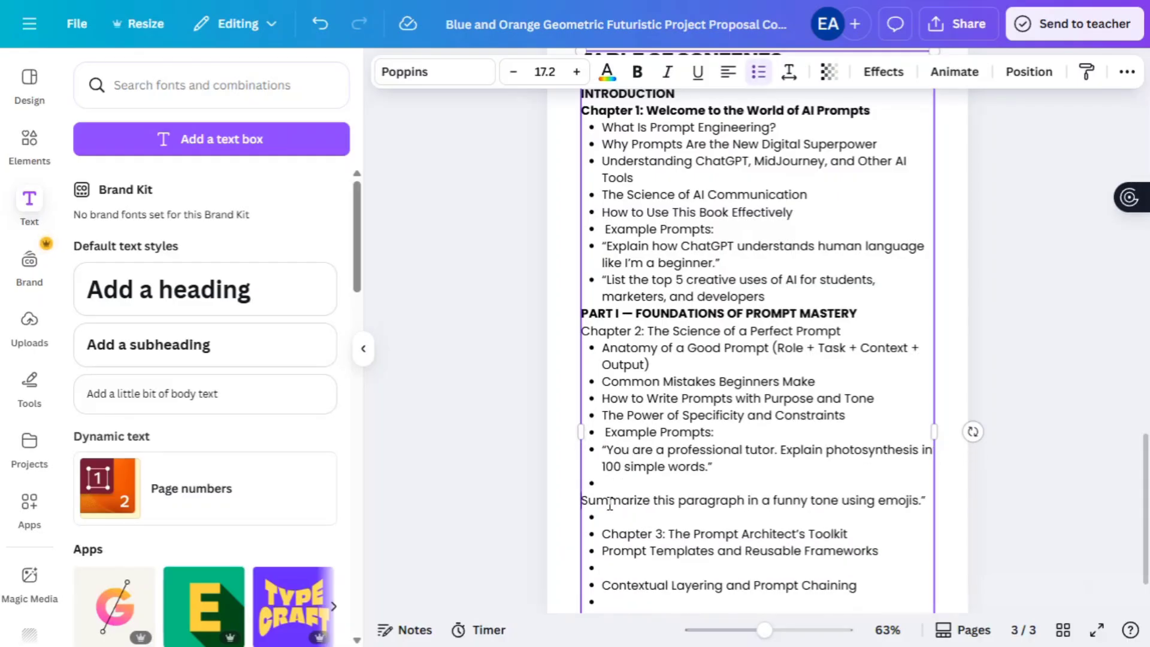
pyautogui.press('BackSpace')
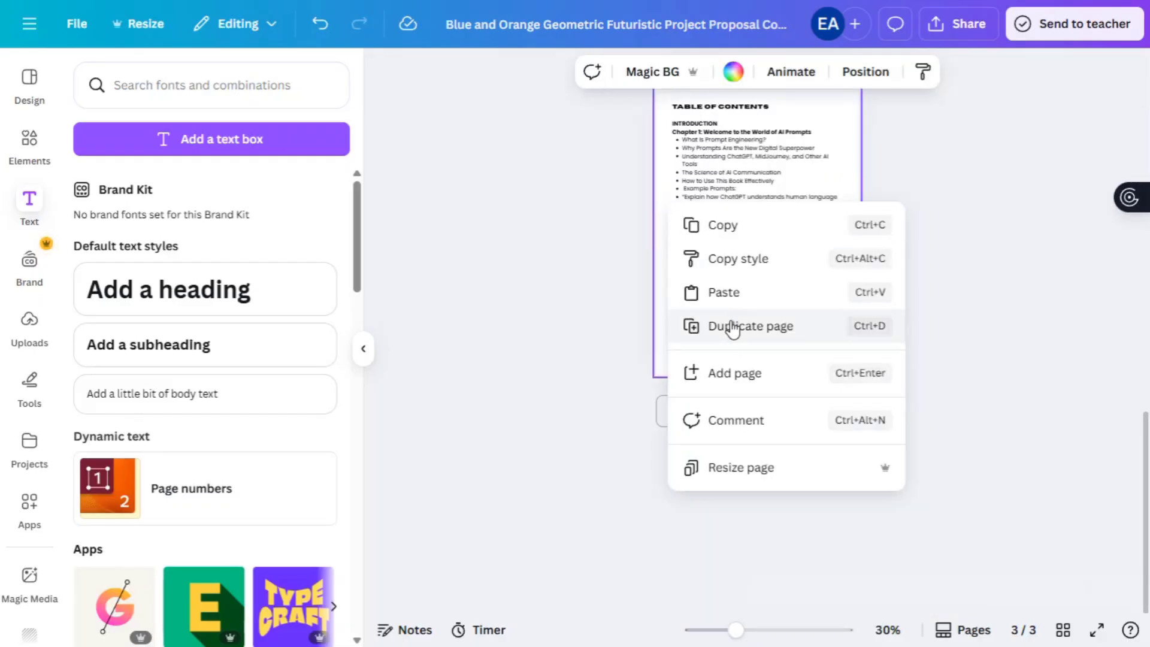
# - Duplicate the contents page, deselect the text box and switch the browser to full screen
pyautogui.click(731, 328)
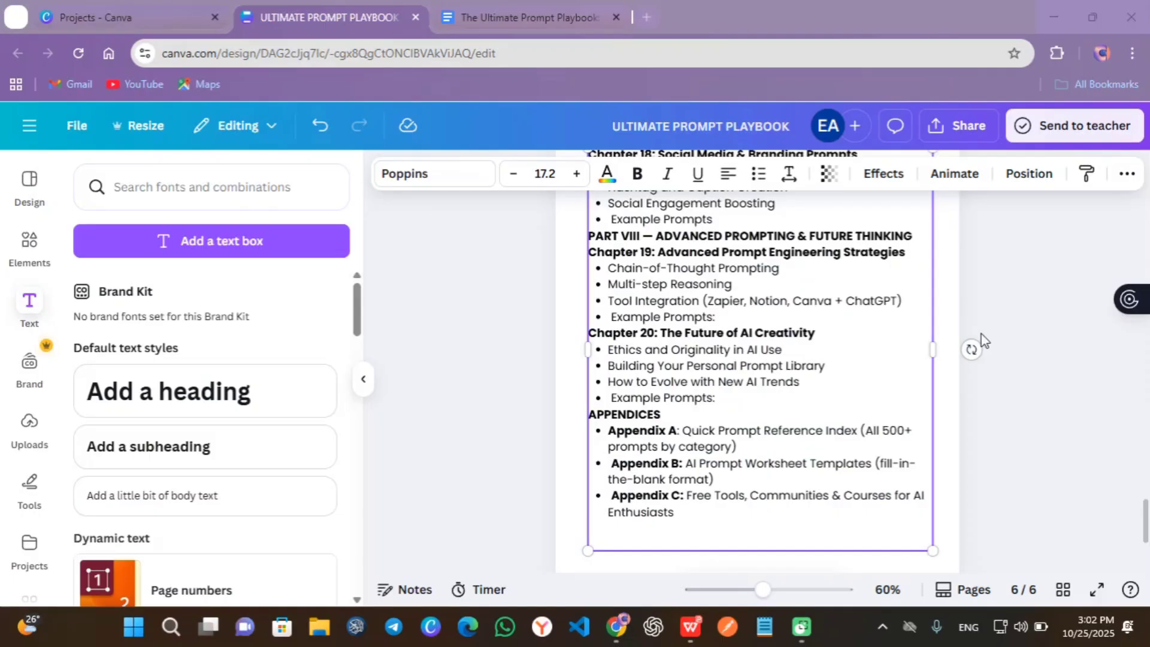
pyautogui.click(981, 335)
pyautogui.scroll(15, 981, 334)
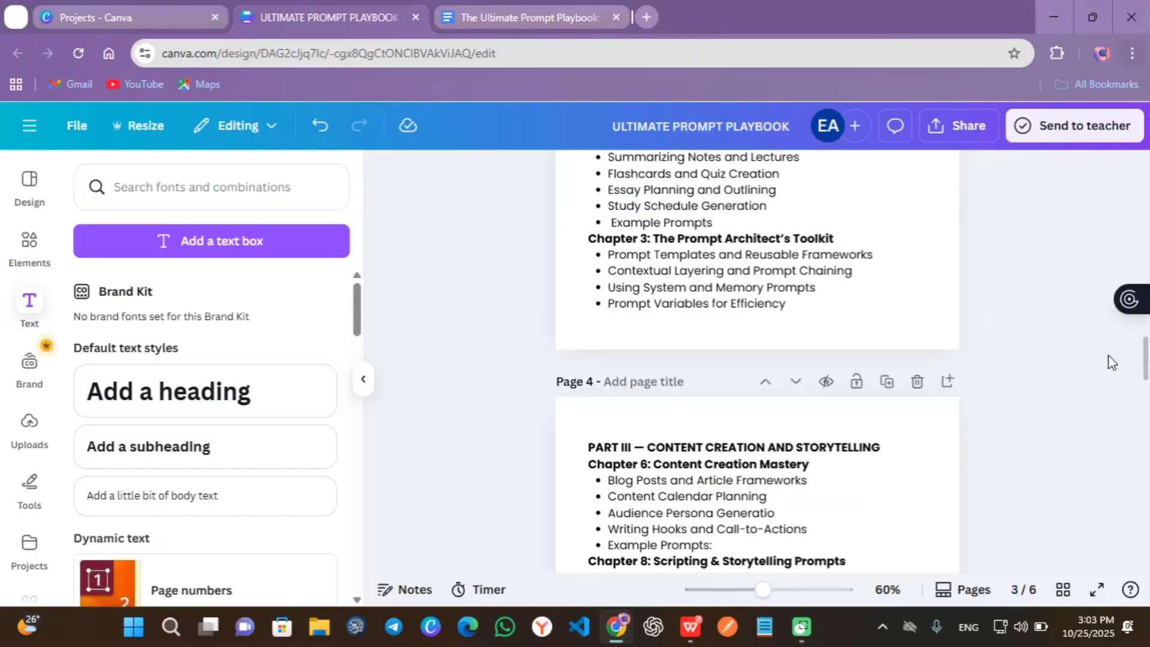
pyautogui.hotkey('alt', 'f')
pyautogui.click(1119, 392)
pyautogui.scroll(15, 915, 343)
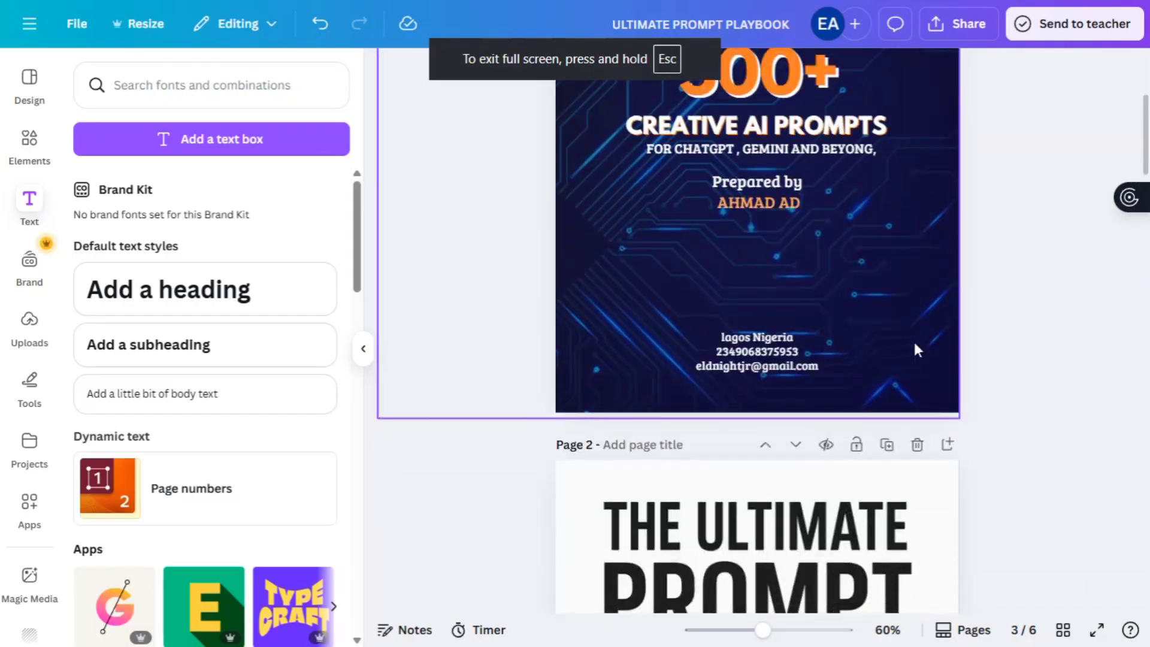
pyautogui.scroll(-5, 914, 343)
# - Present the e-book full screen, step through the slides, and return to editing
pyautogui.hotkey('ctrl', 'alt', 'p')
pyautogui.press('Right')
pyautogui.press('Right')
pyautogui.press('Right')
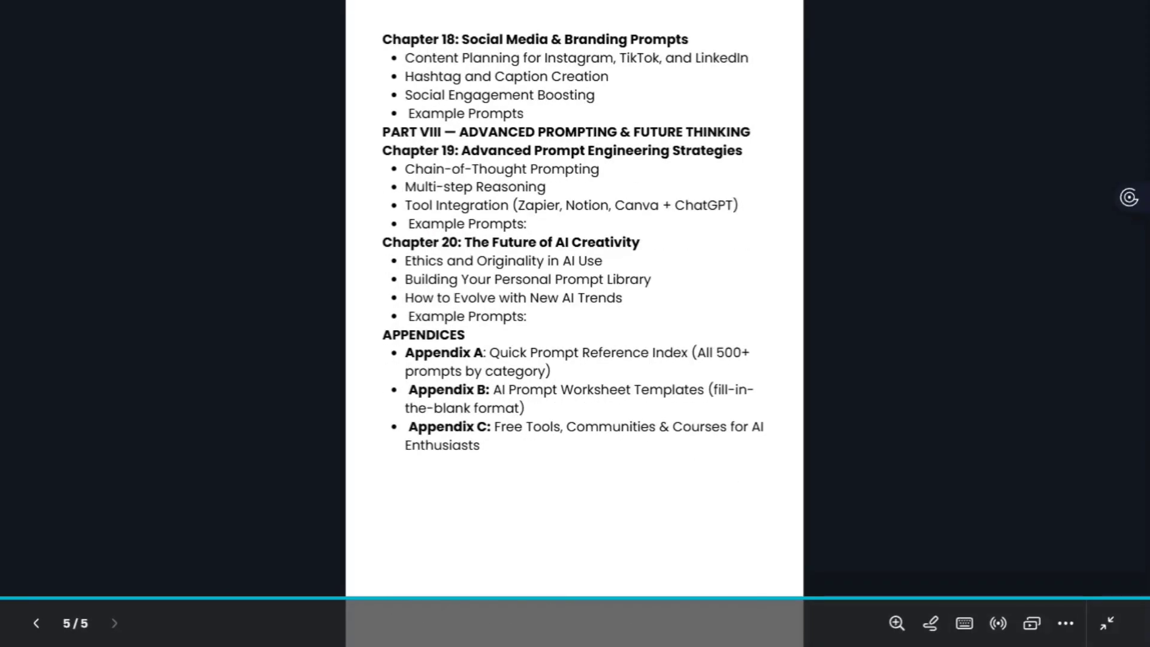
pyautogui.press('Left')
pyautogui.press('Left')
pyautogui.press('Left')
pyautogui.press('Left')
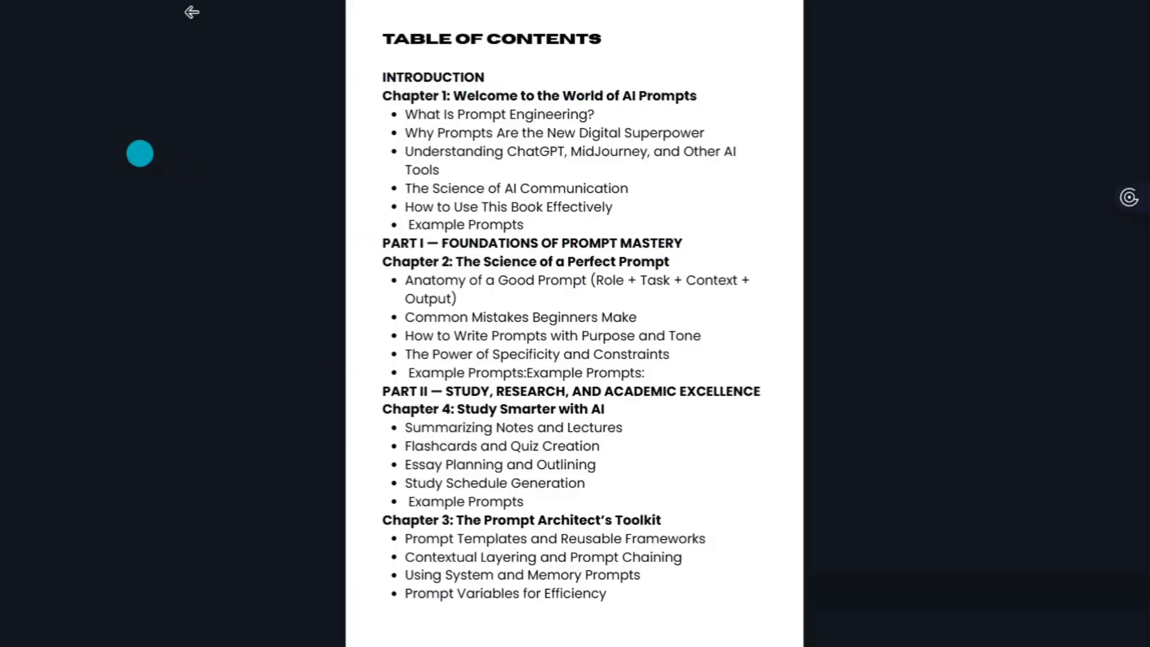
pyautogui.press('Right')
pyautogui.press('Right')
pyautogui.press('Right')
pyautogui.press('Left')
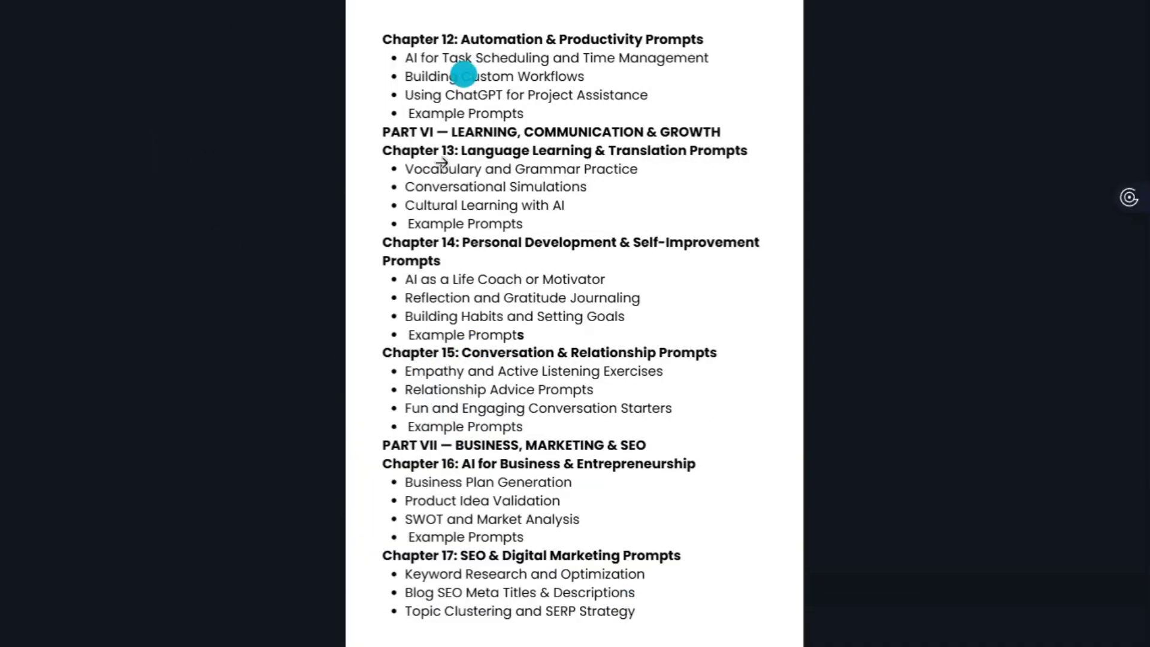
pyautogui.press('Right')
pyautogui.click(1107, 623)
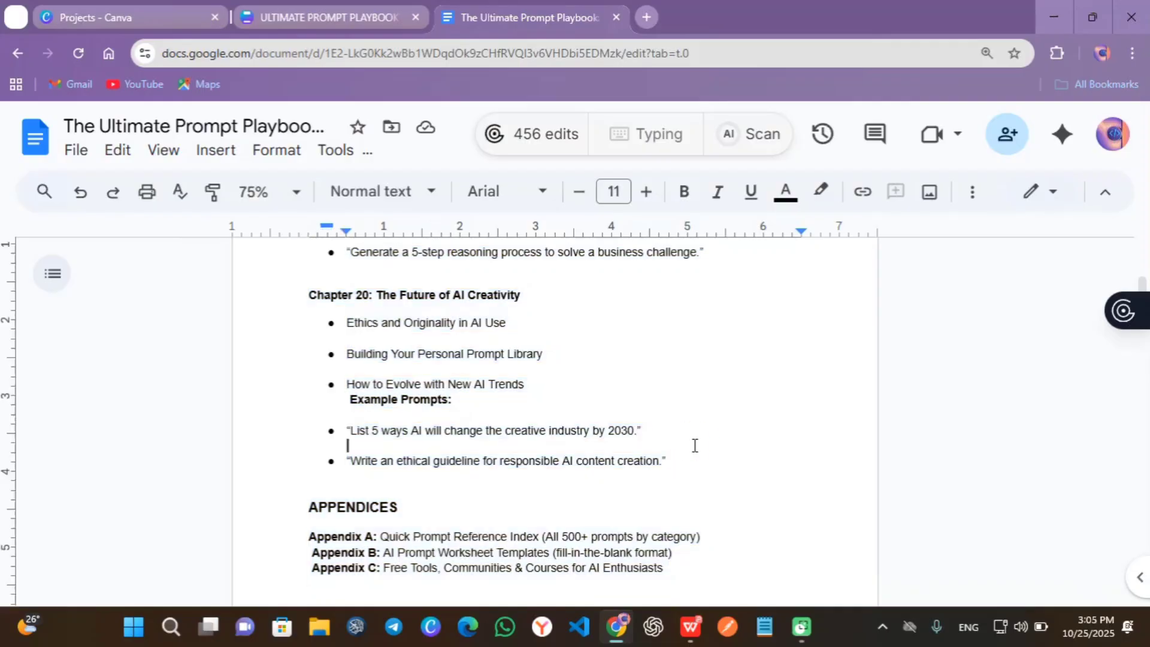
# - Select the Google Docs manuscript text from INTRODUCTION downward
pyautogui.hotkey('ctrl', 'Home')
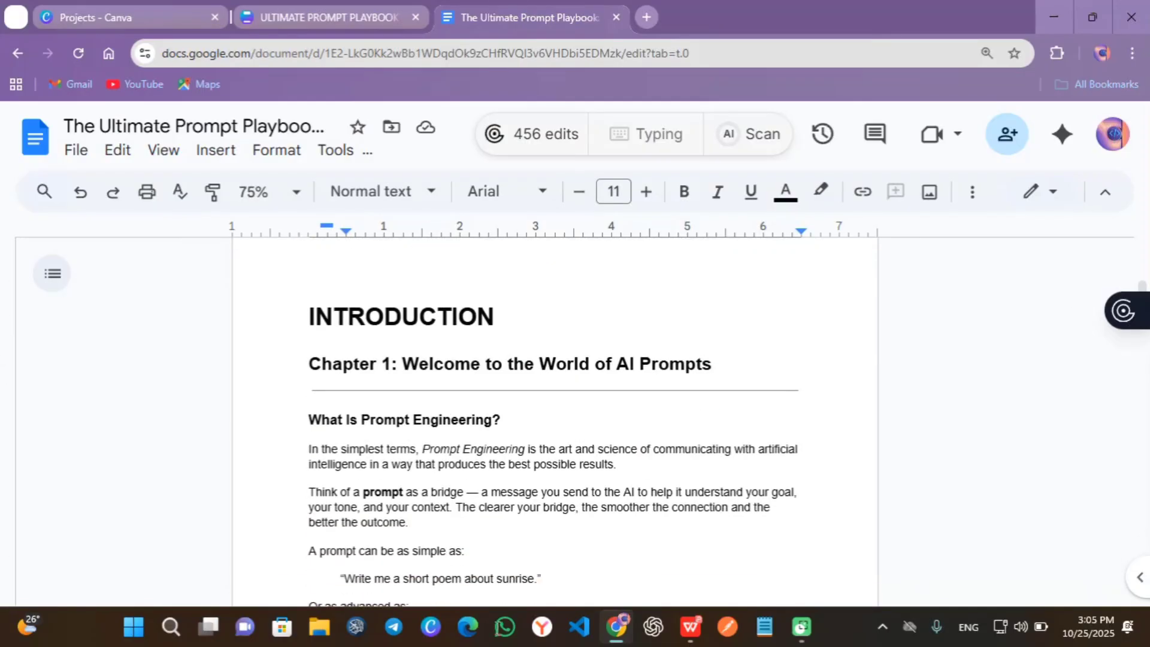
pyautogui.moveTo(308, 305); pyautogui.dragTo(473, 602)
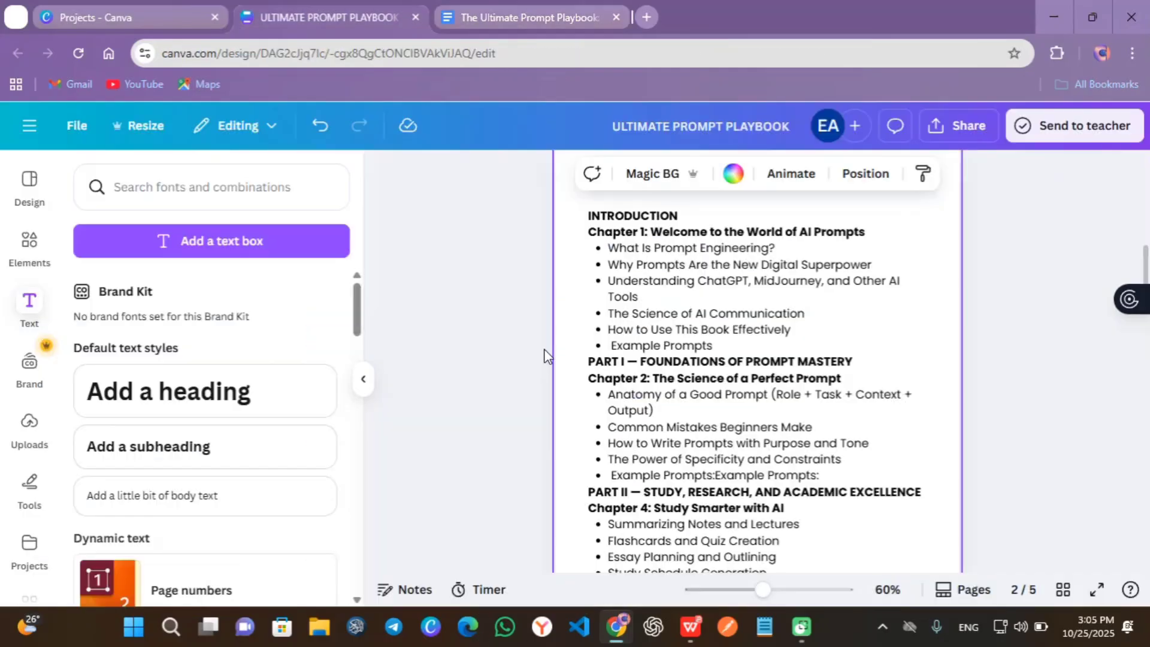
pyautogui.scroll(-3, 1003, 428)
pyautogui.scroll(-10, 1003, 429)
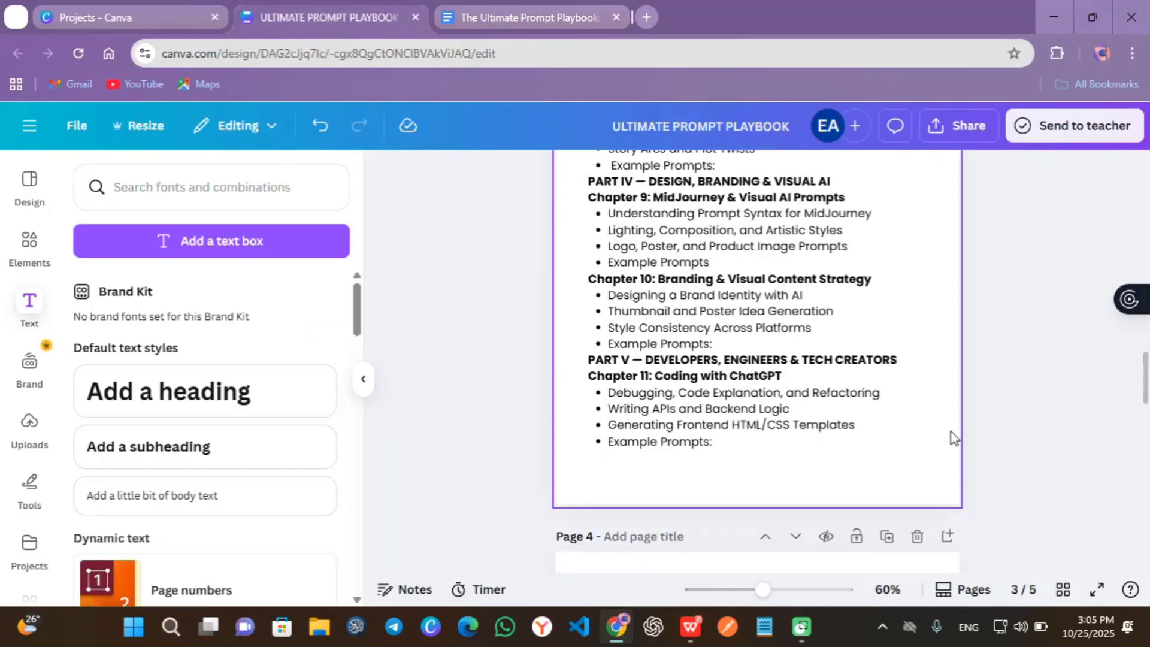
# - Search book templates and open the Soft Pink Modern E-Book A4 Document template
pyautogui.press('F11')
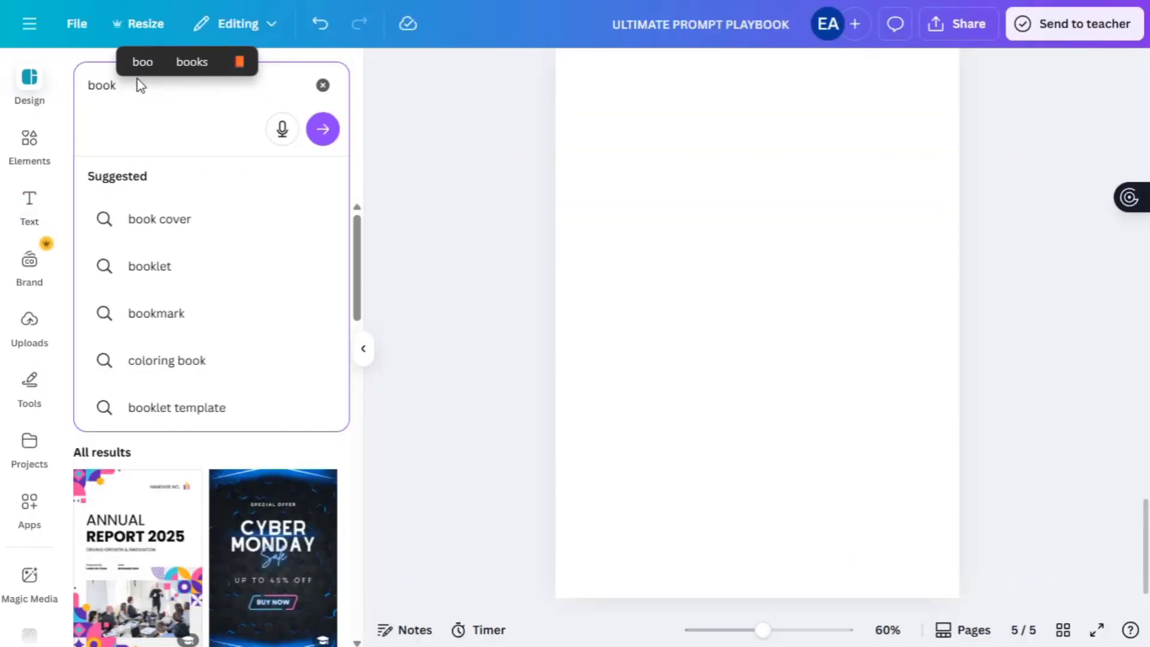
pyautogui.write('temp')
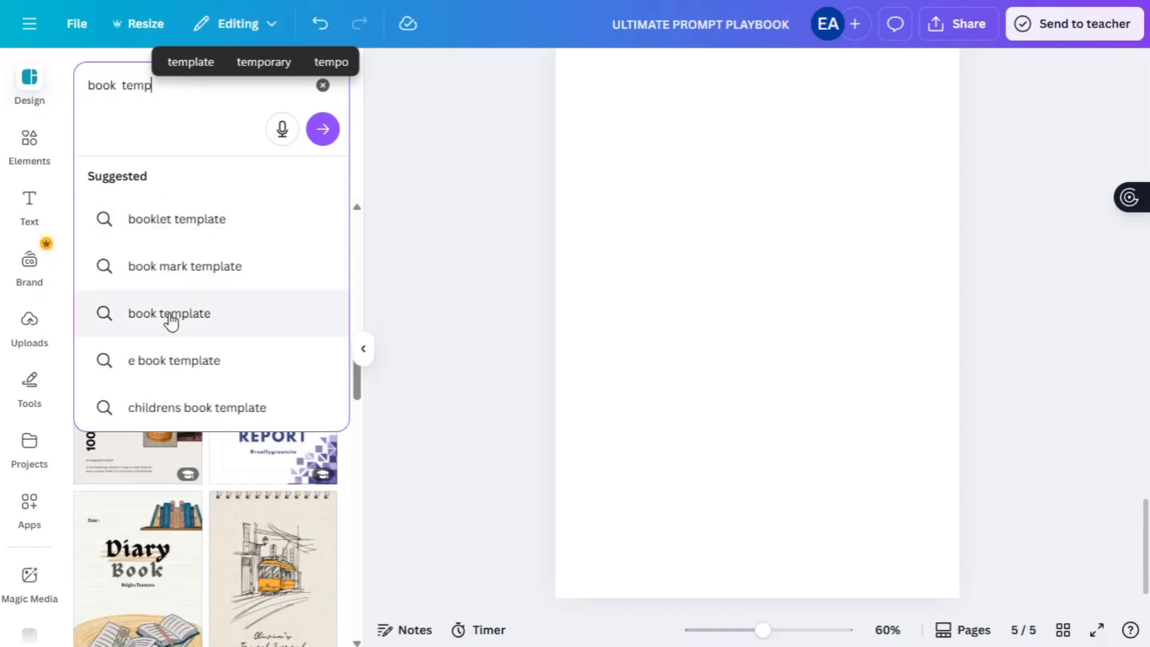
pyautogui.click(171, 313)
pyautogui.scroll(-3, 171, 322)
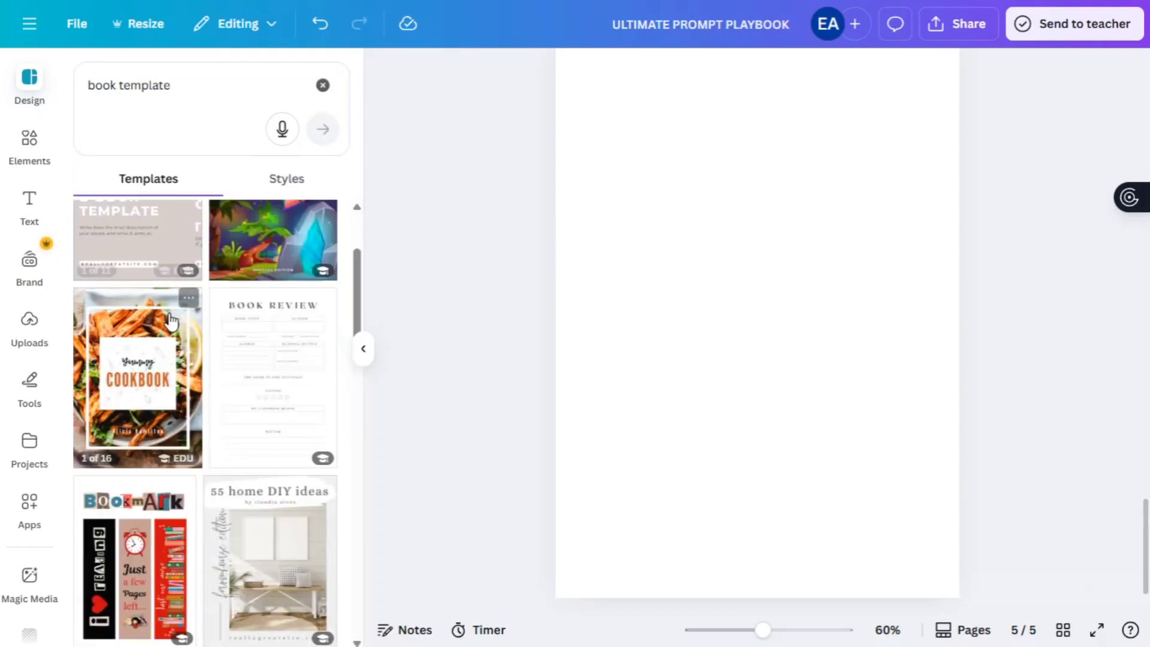
pyautogui.scroll(-10, 250, 395)
pyautogui.scroll(-5, 251, 396)
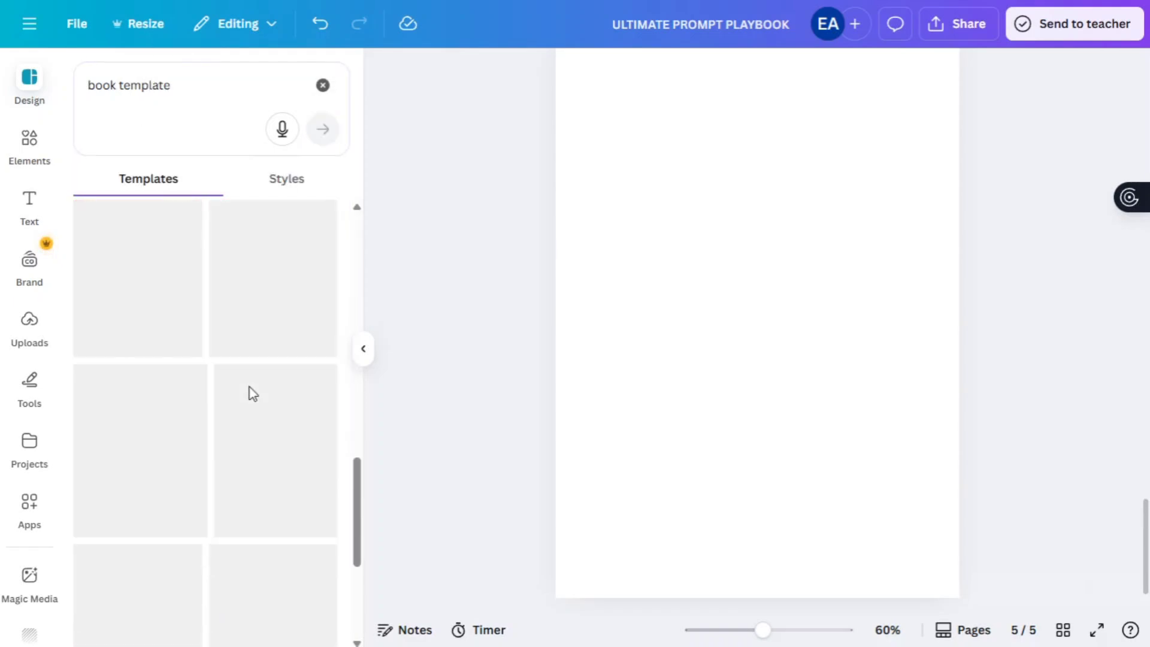
pyautogui.click(249, 392)
# - Replace the current page with the template's Introduction chapter page
pyautogui.scroll(-3, 273, 387)
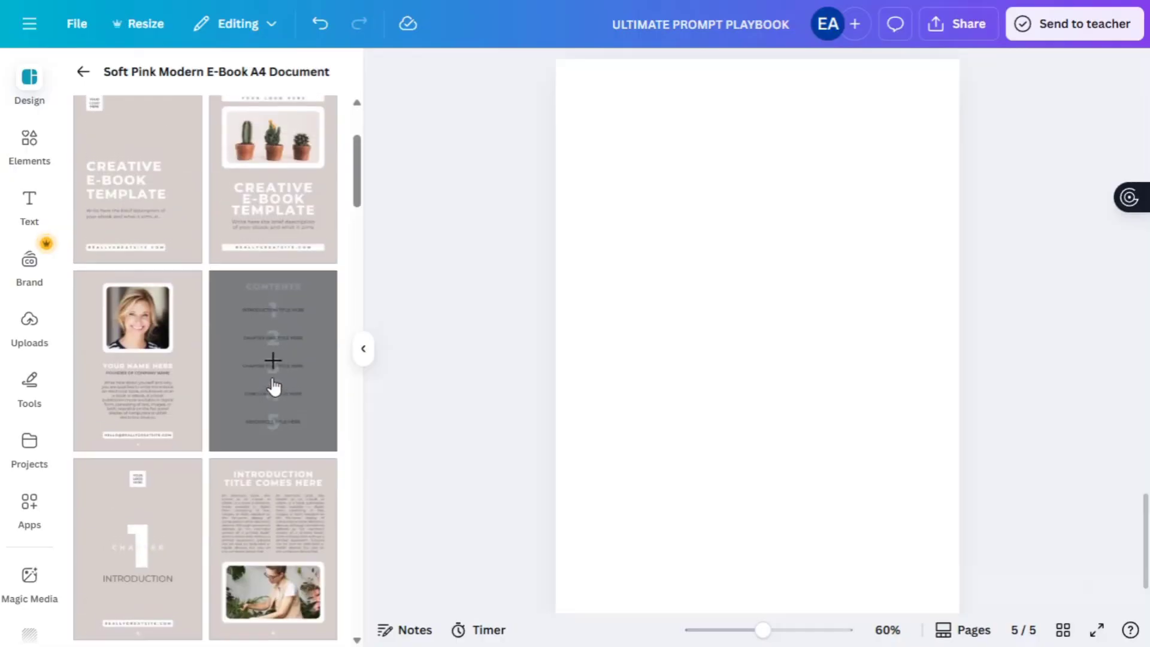
pyautogui.scroll(2, 274, 387)
pyautogui.scroll(-1, 274, 386)
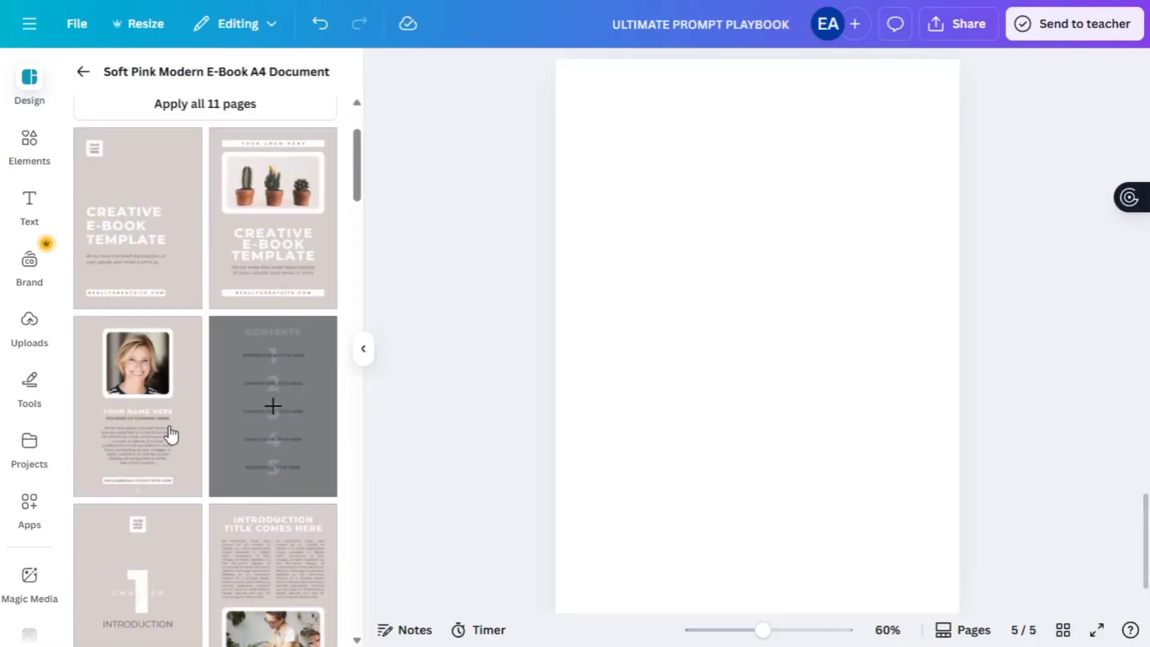
pyautogui.scroll(-1, 171, 433)
pyautogui.click(165, 529)
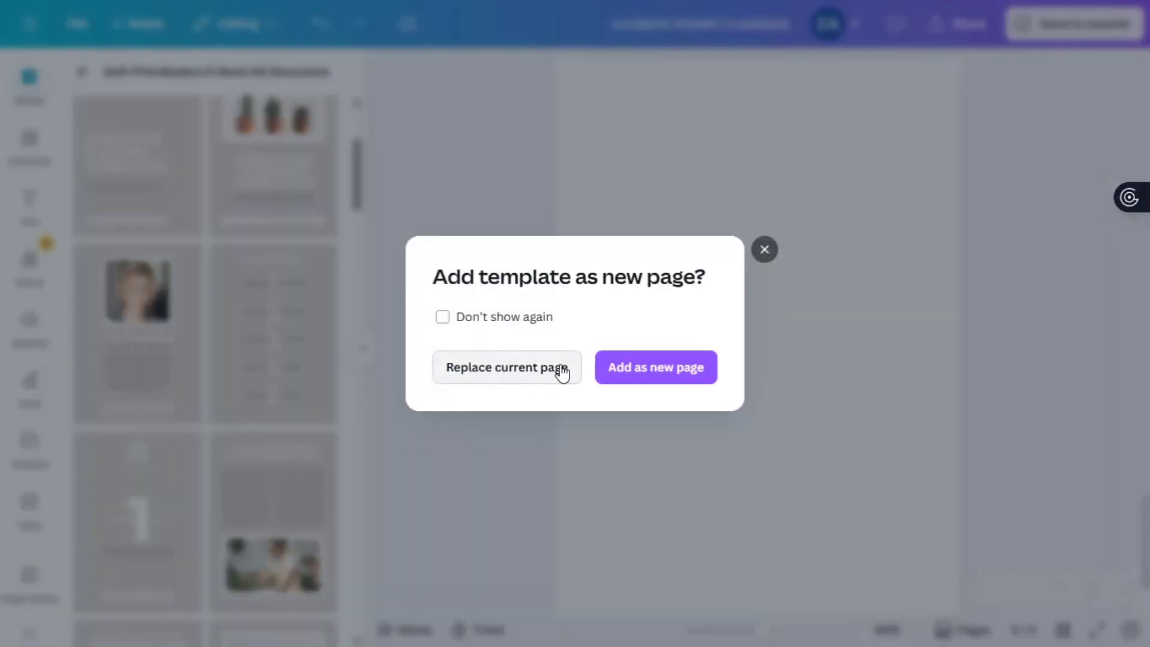
pyautogui.click(529, 377)
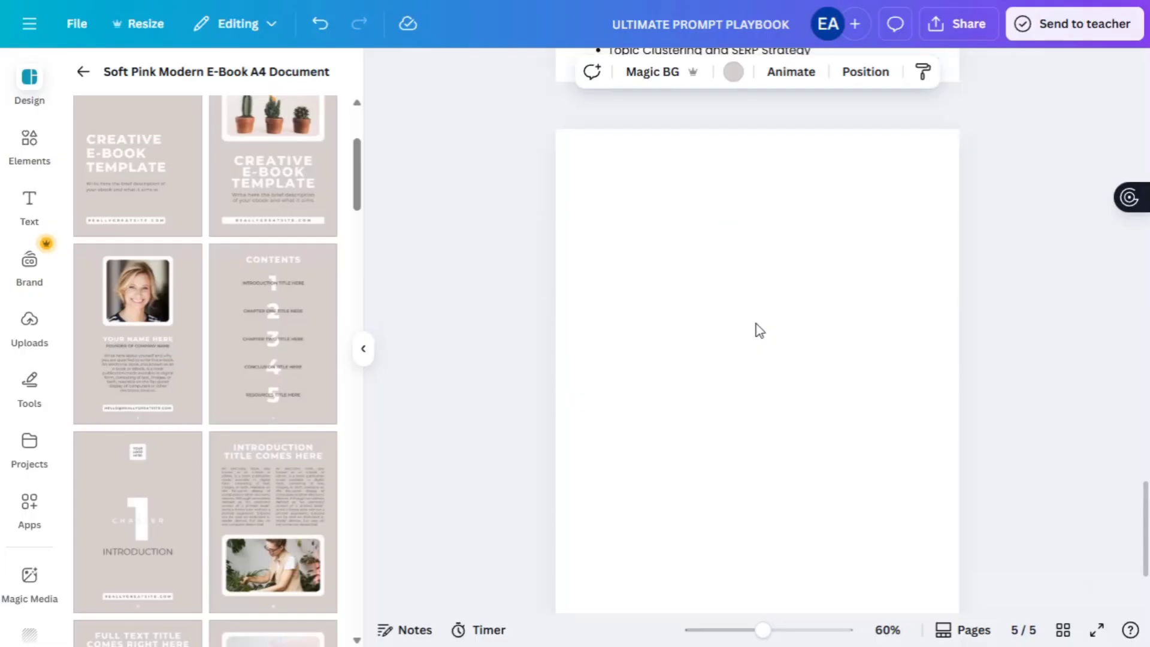
# - Move the blank page into second place, right after the cover
pyautogui.scroll(15, 757, 325)
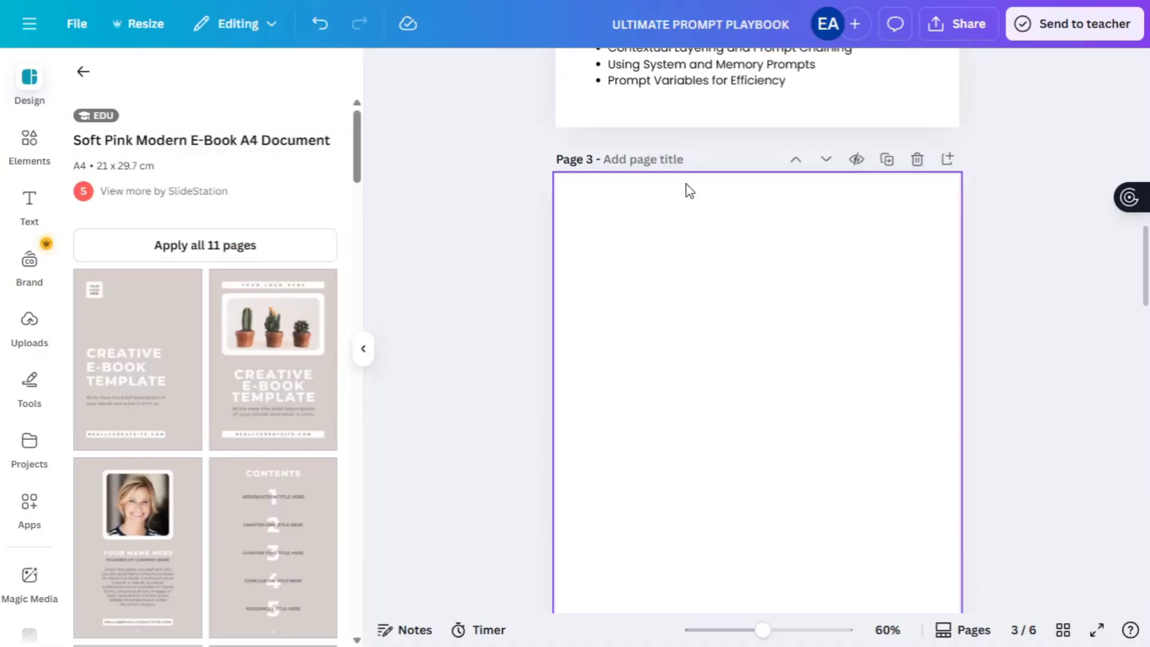
pyautogui.click(795, 159)
pyautogui.click(795, 159)
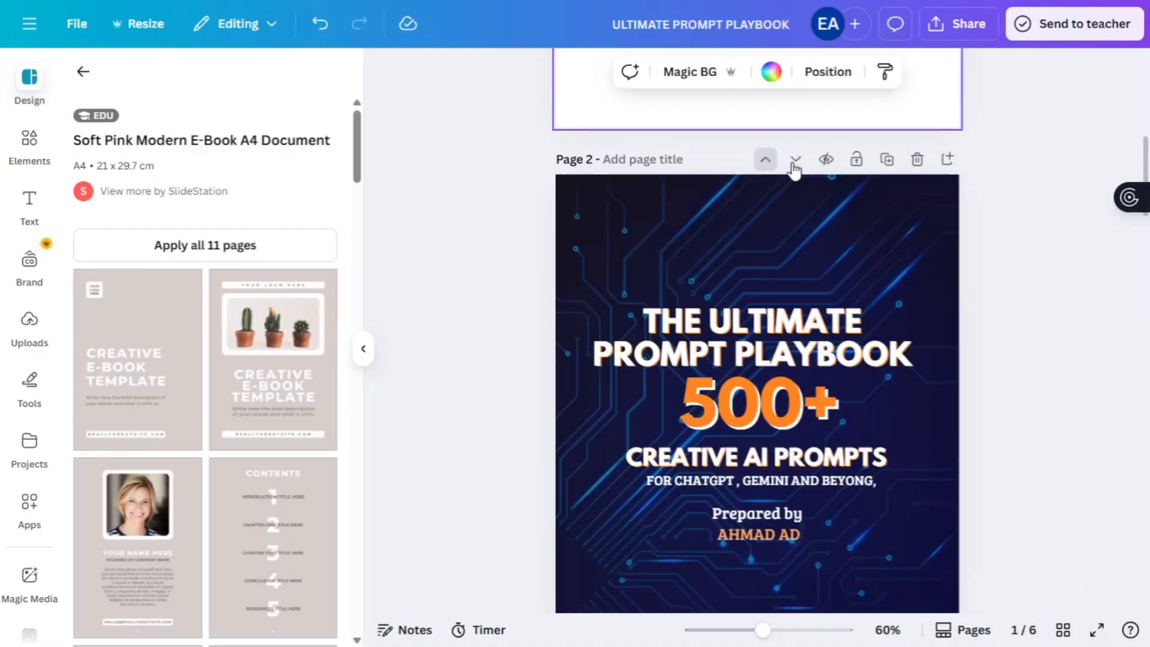
pyautogui.click(826, 115)
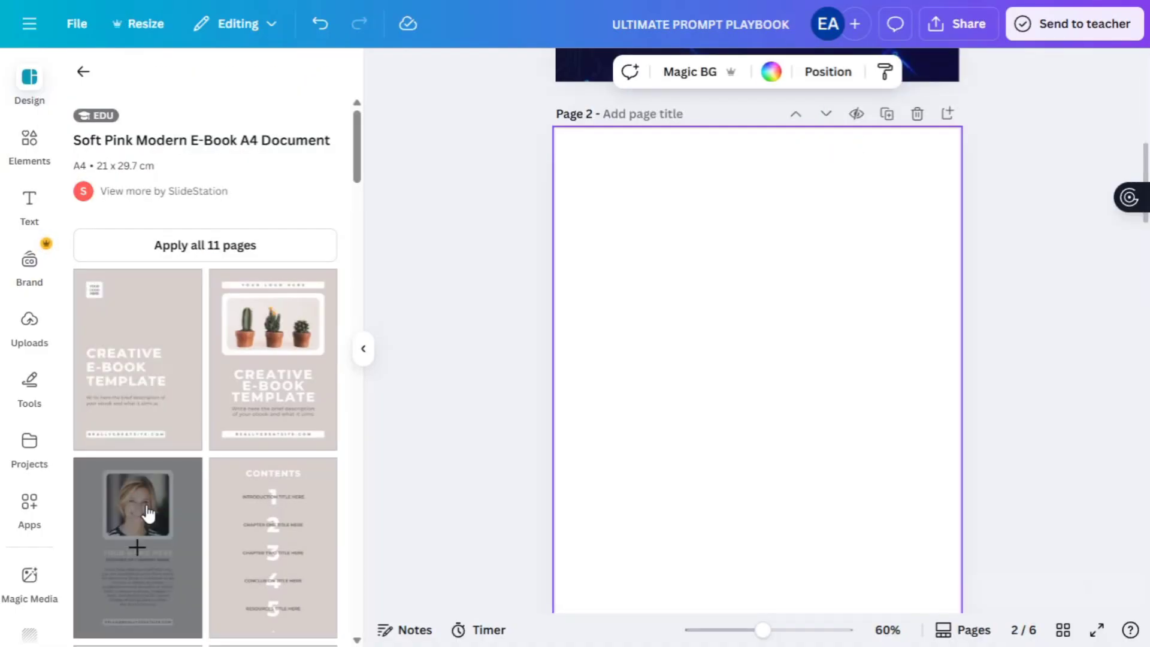
# - Apply the author portrait layout to the blank page and select the Introduction page's photo
pyautogui.click(136, 543)
pyautogui.scroll(-20, 553, 388)
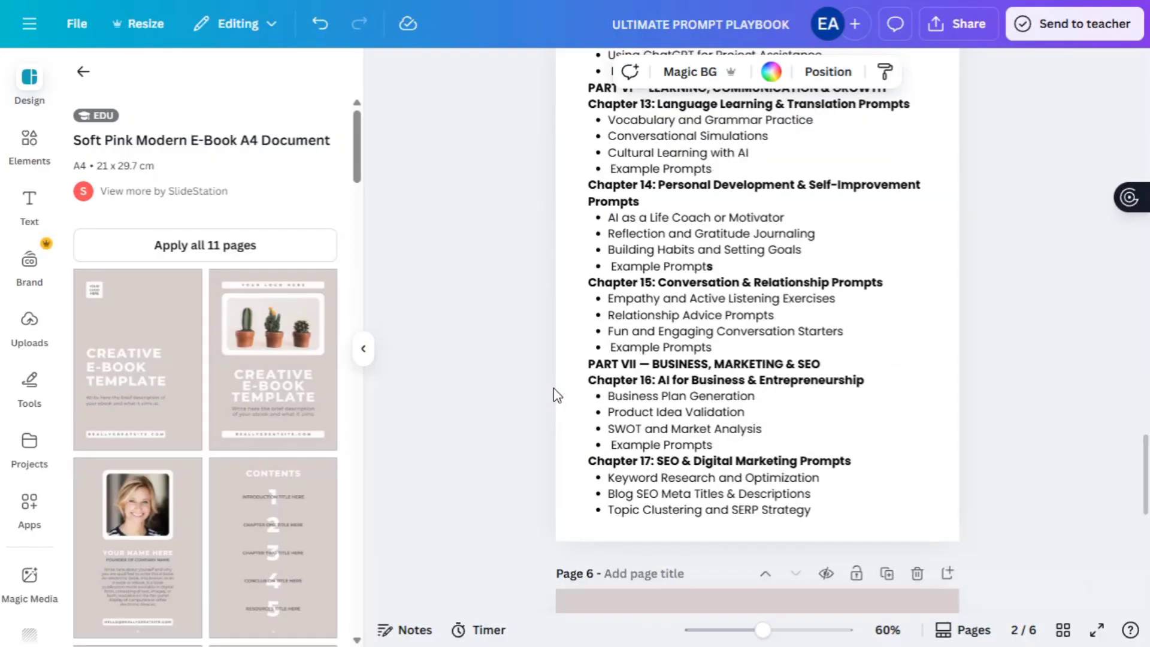
pyautogui.scroll(20, 784, 419)
pyautogui.click(1032, 316)
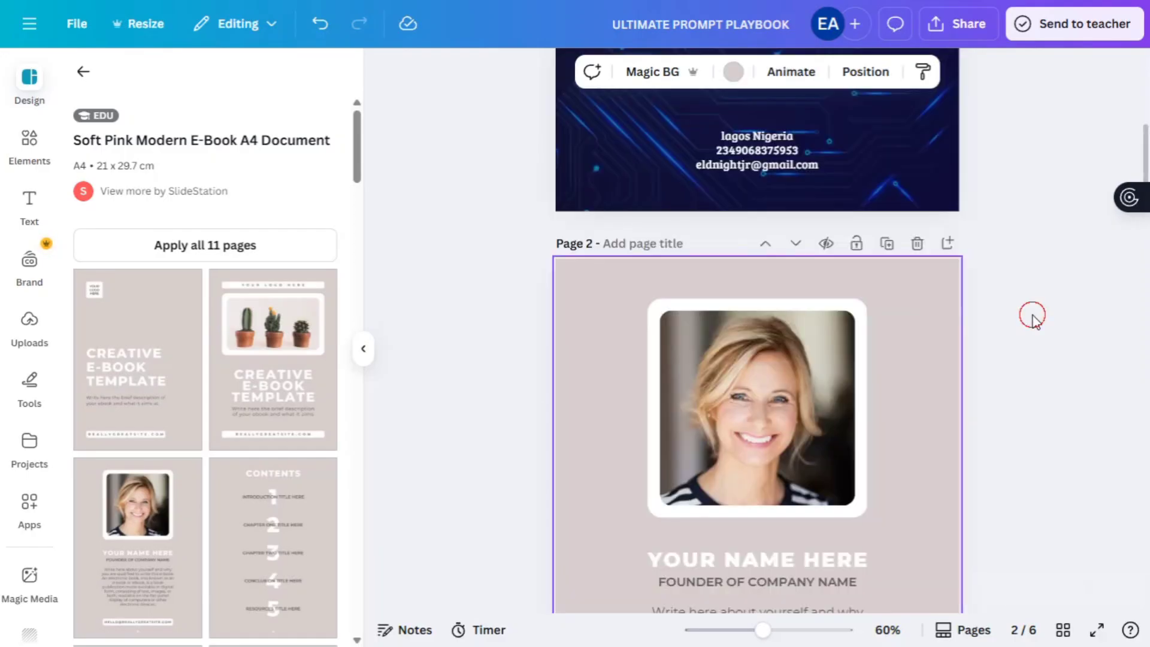
pyautogui.scroll(-20, 1032, 315)
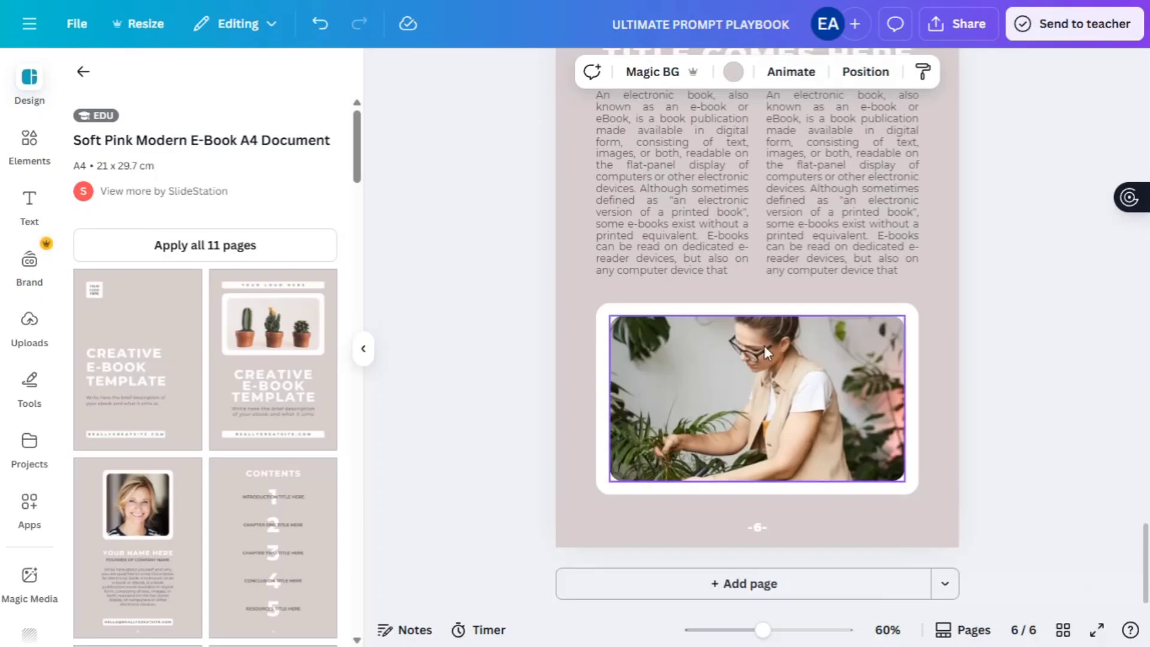
pyautogui.click(764, 345)
pyautogui.scroll(-2, 295, 479)
pyautogui.scroll(-2, 296, 481)
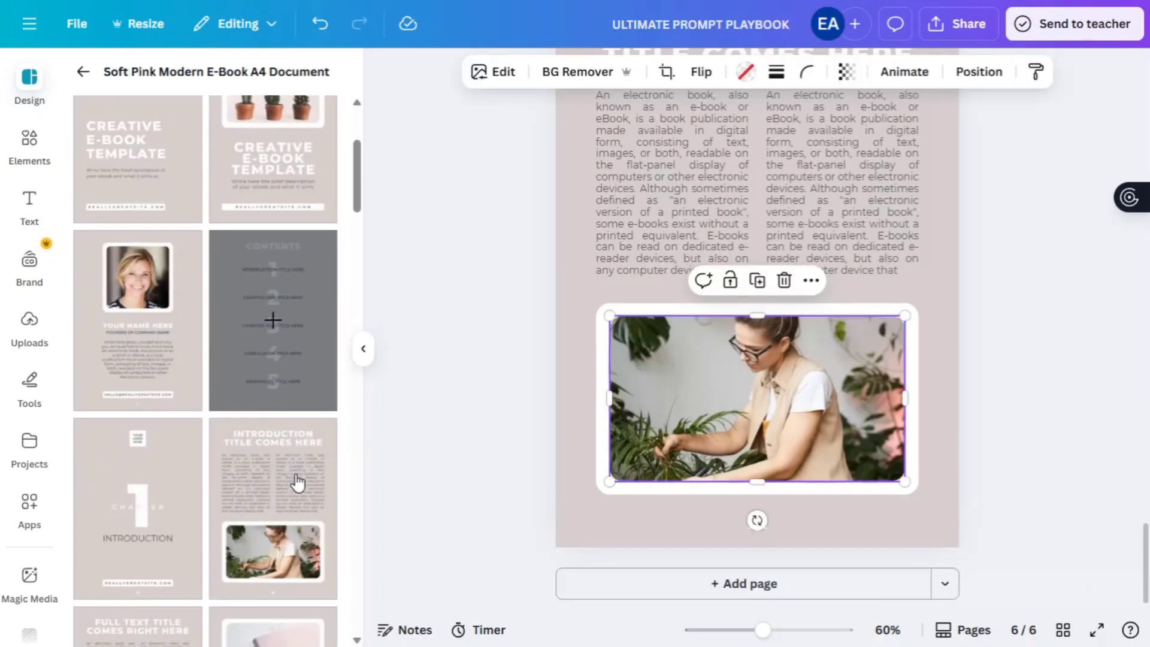
pyautogui.scroll(5, 555, 410)
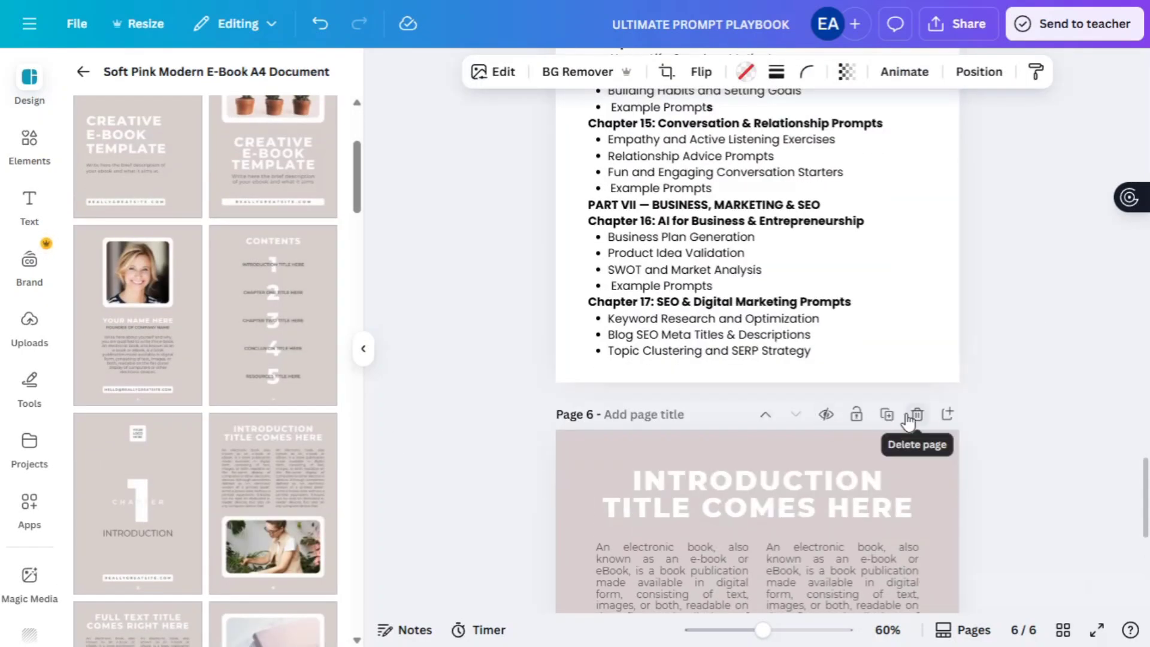
# - Add the chapter 1 INTRODUCTION layout and change the logo text to 500+ PROMPTS
pyautogui.click(887, 414)
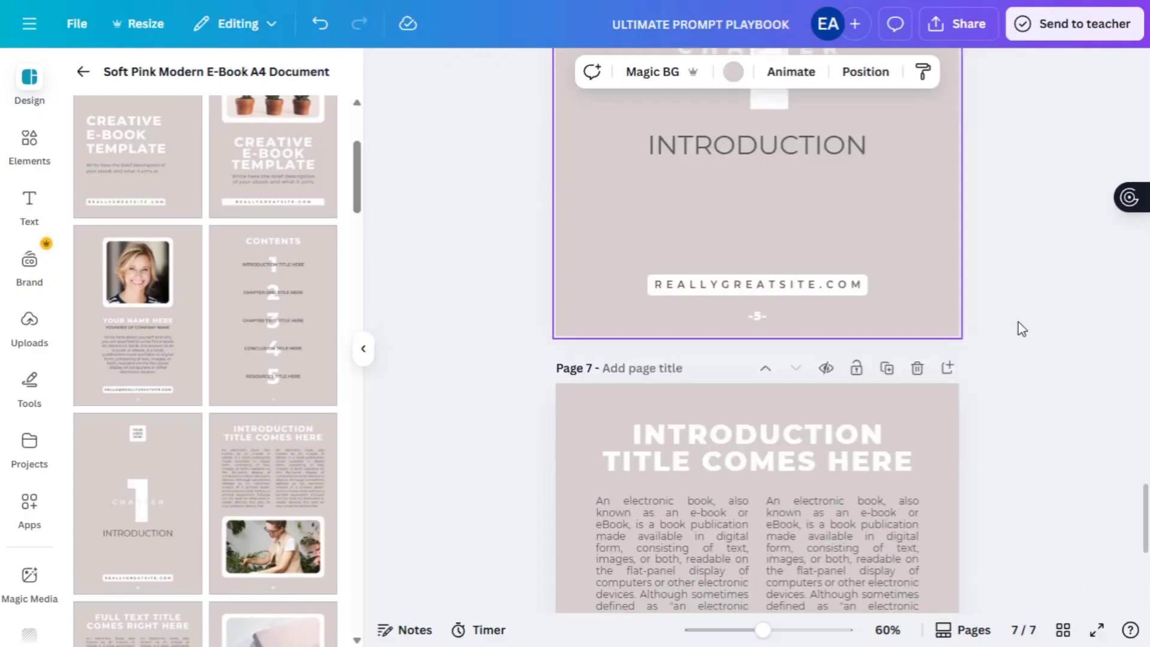
pyautogui.scroll(5, 1021, 326)
pyautogui.click(782, 278)
pyautogui.click(785, 284)
pyautogui.scroll(2, 782, 282)
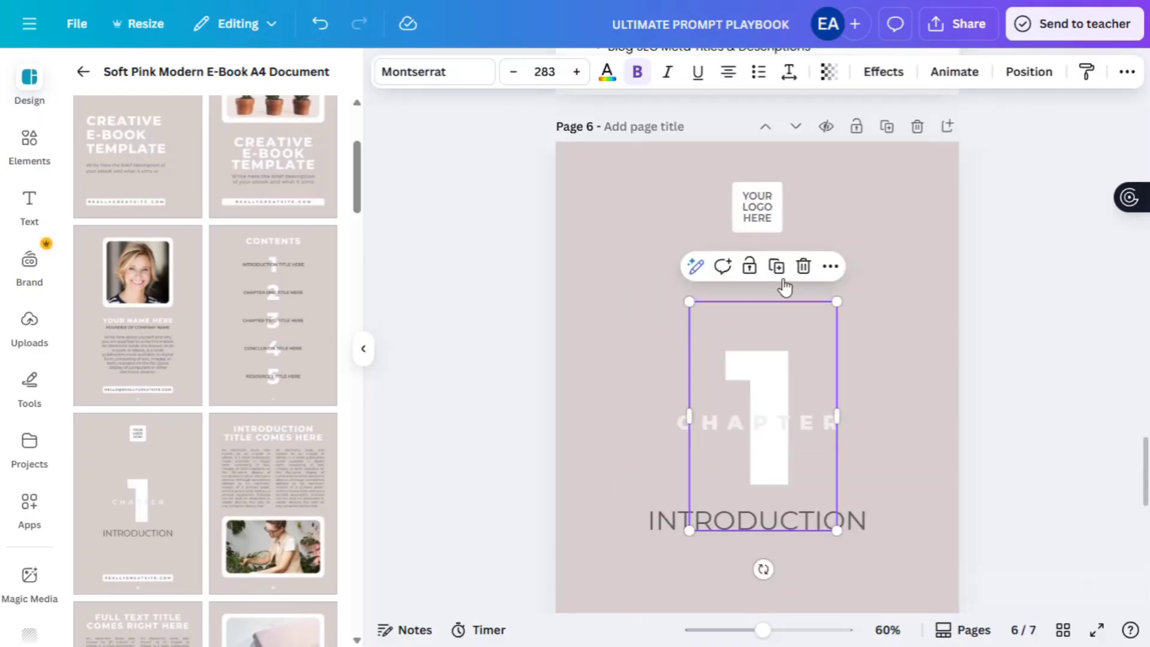
pyautogui.doubleClick(757, 207)
pyautogui.write('500+ PROMPTS')
pyautogui.moveTo(787, 192); pyautogui.dragTo(756, 187)
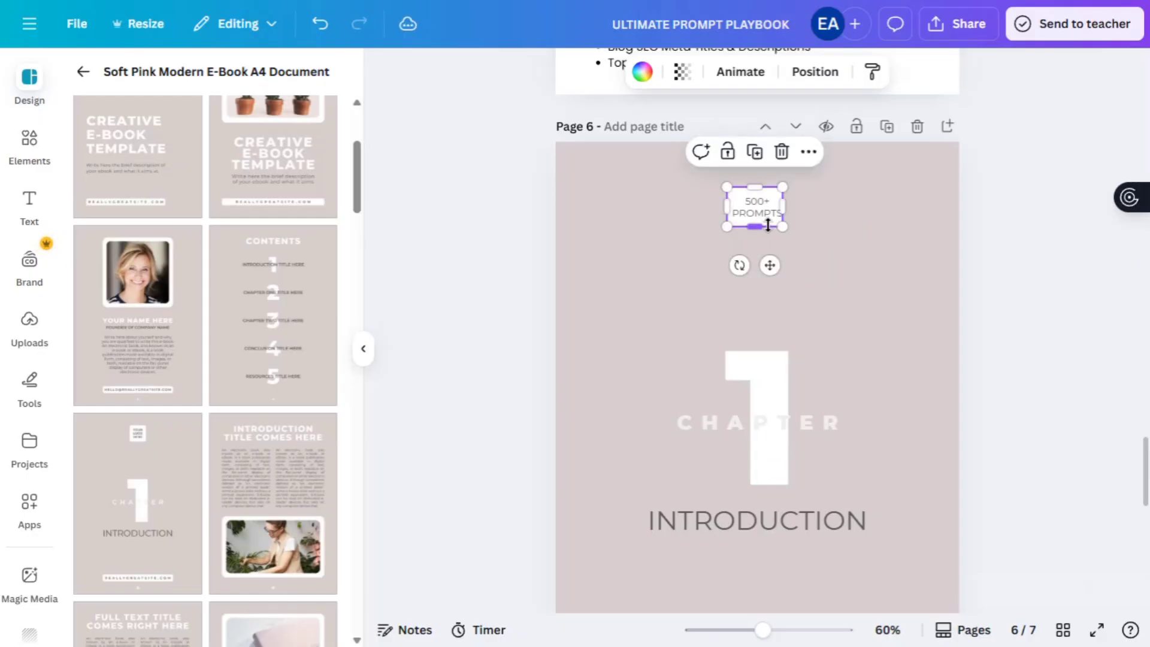
# - Make the chapter page background white
pyautogui.hotkey('ctrl', 'a')
pyautogui.click(773, 239)
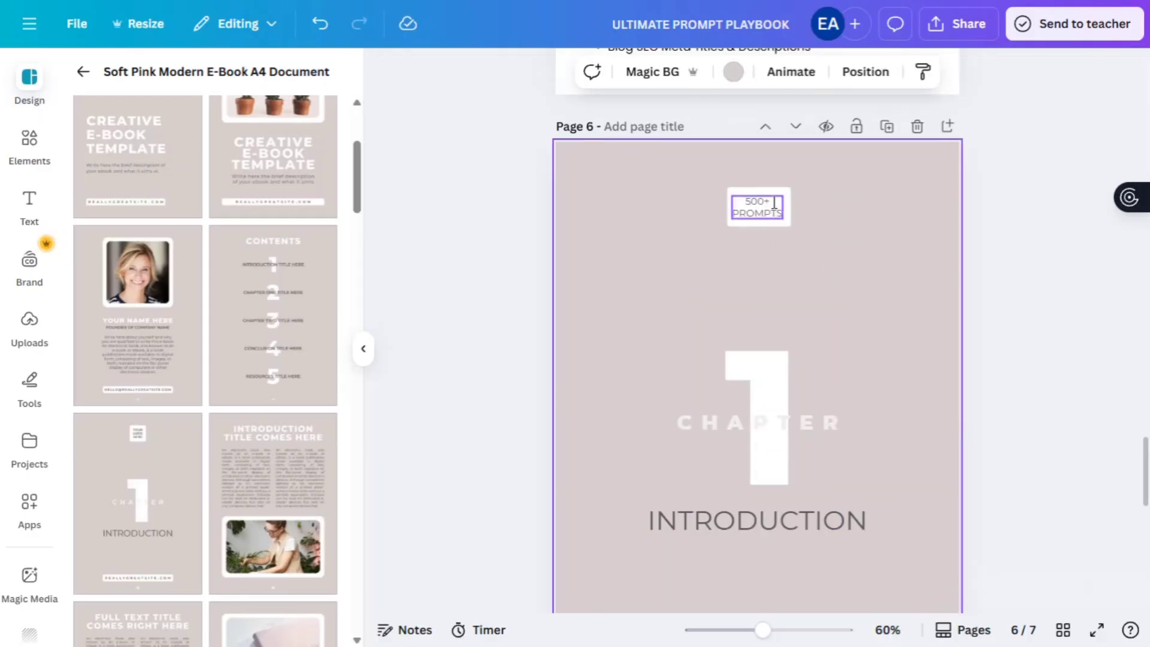
pyautogui.doubleClick(756, 206)
pyautogui.click(799, 289)
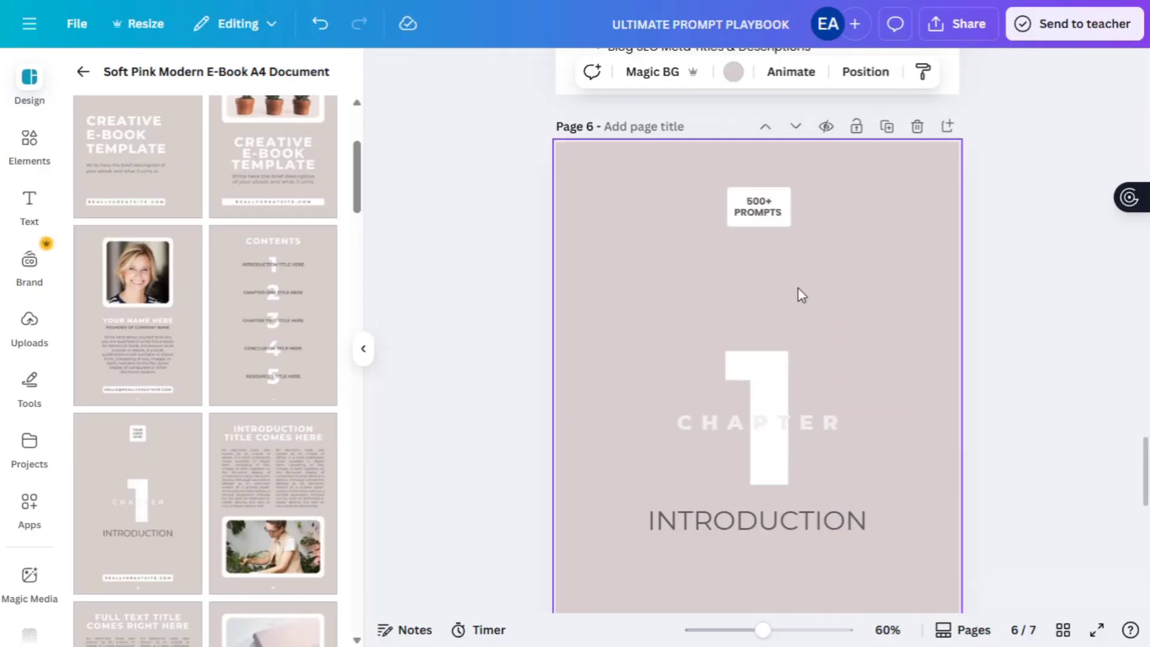
pyautogui.click(741, 86)
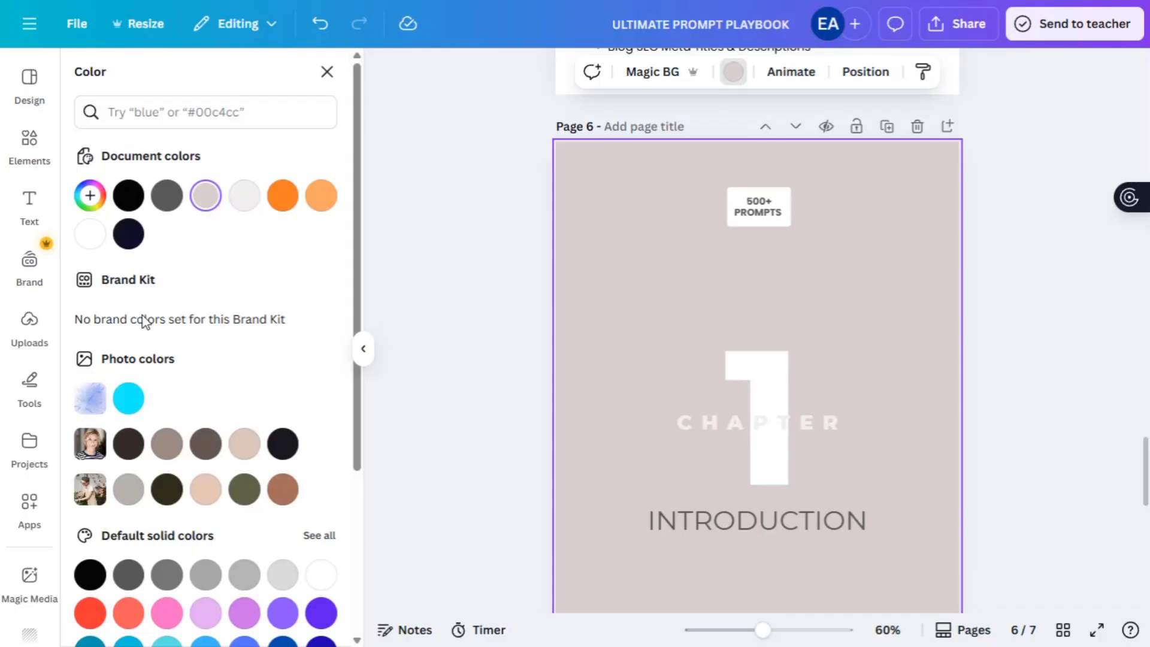
pyautogui.click(90, 234)
# - Turn CHAPTER and the big 1 black, and move CHAPTER above the 1
pyautogui.scroll(-3, 341, 416)
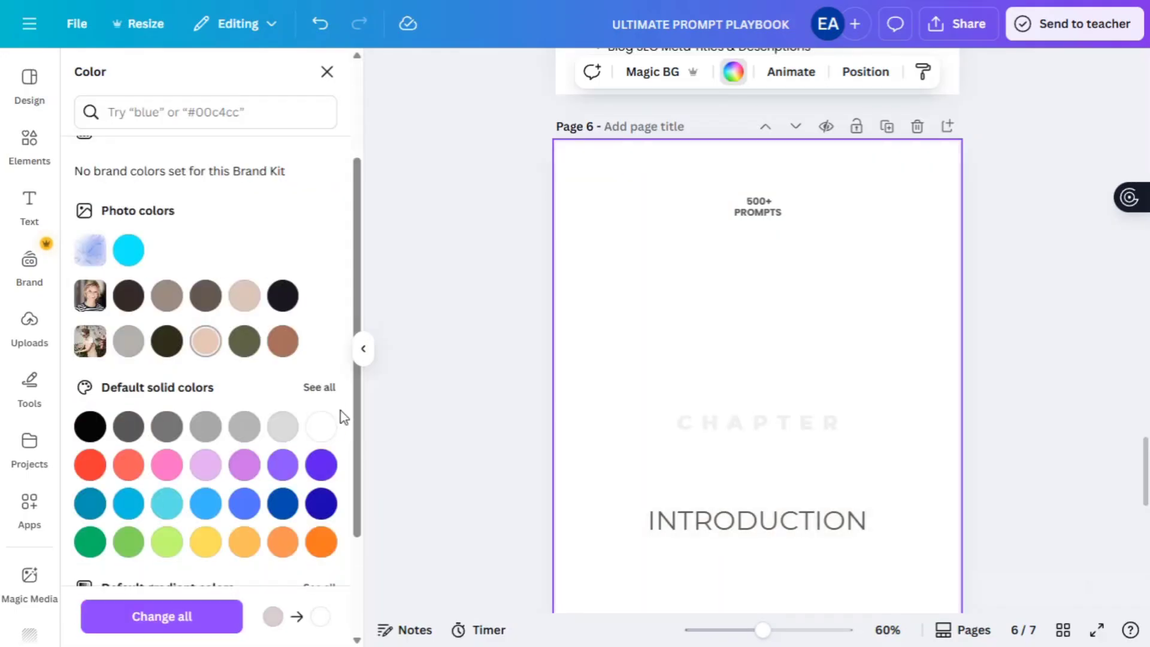
pyautogui.doubleClick(758, 423)
pyautogui.click(128, 195)
pyautogui.click(854, 380)
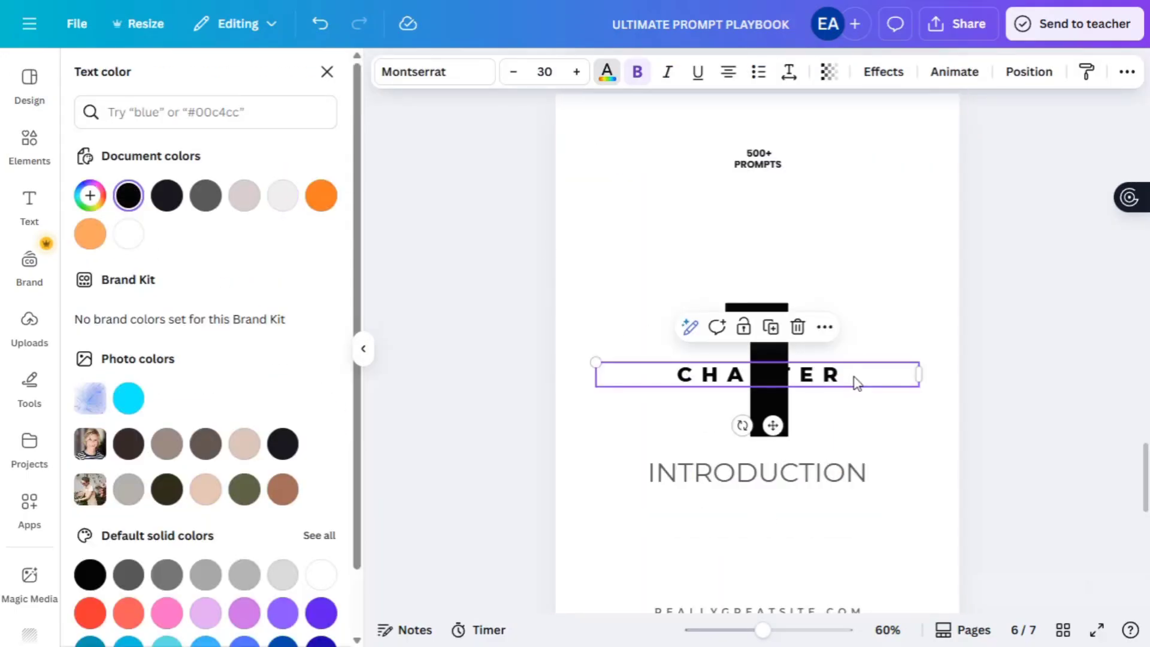
pyautogui.moveTo(855, 379); pyautogui.dragTo(857, 259)
pyautogui.scroll(-2, 859, 268)
pyautogui.click(855, 267)
pyautogui.scroll(6, 855, 268)
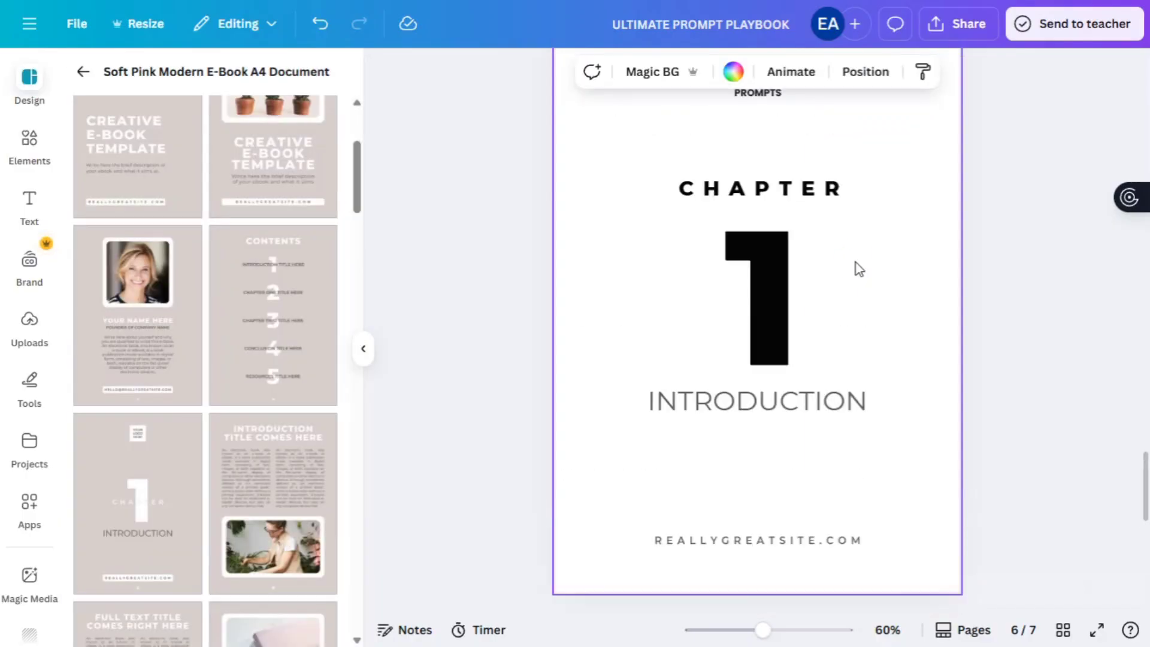
# - Search the Elements library for 'prompt' graphics
pyautogui.click(30, 163)
pyautogui.click(161, 92)
pyautogui.write('book cover')
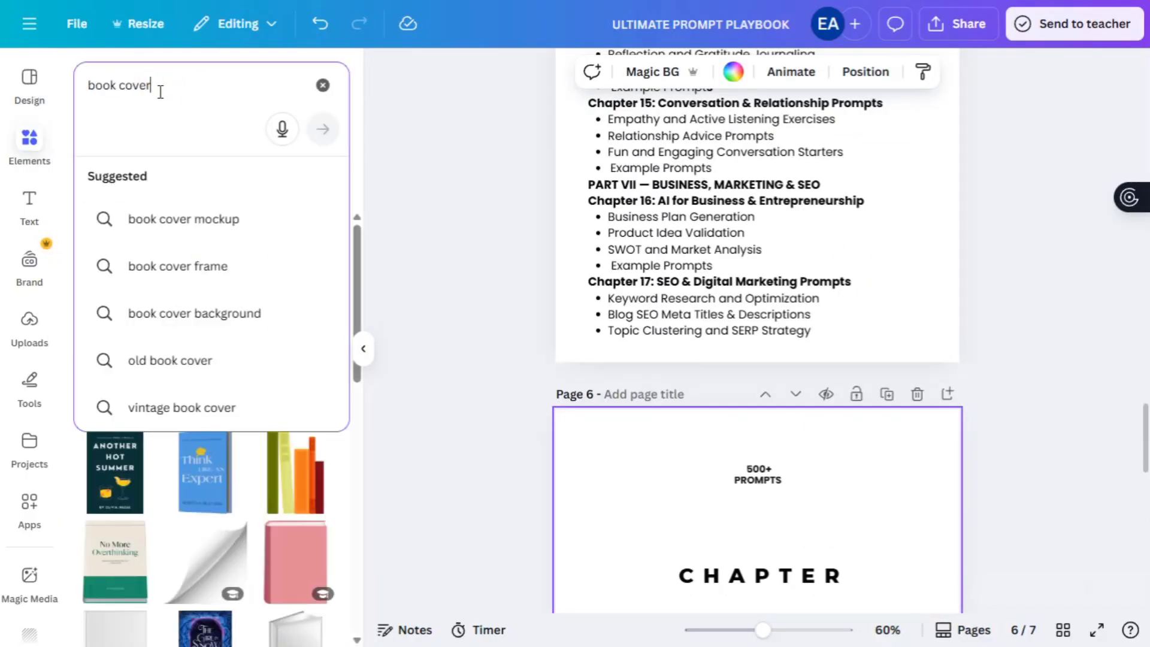
pyautogui.hotkey('ctrl', 'a')
pyautogui.write('promt')
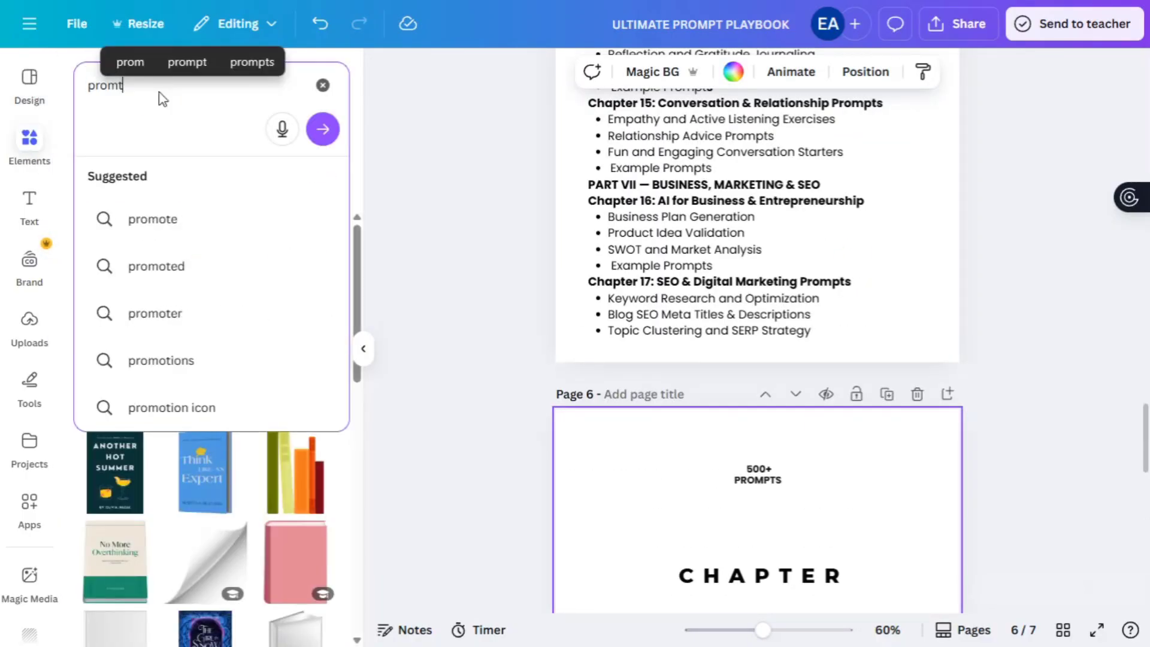
pyautogui.press('BackSpace')
pyautogui.write('pt')
pyautogui.press('Return')
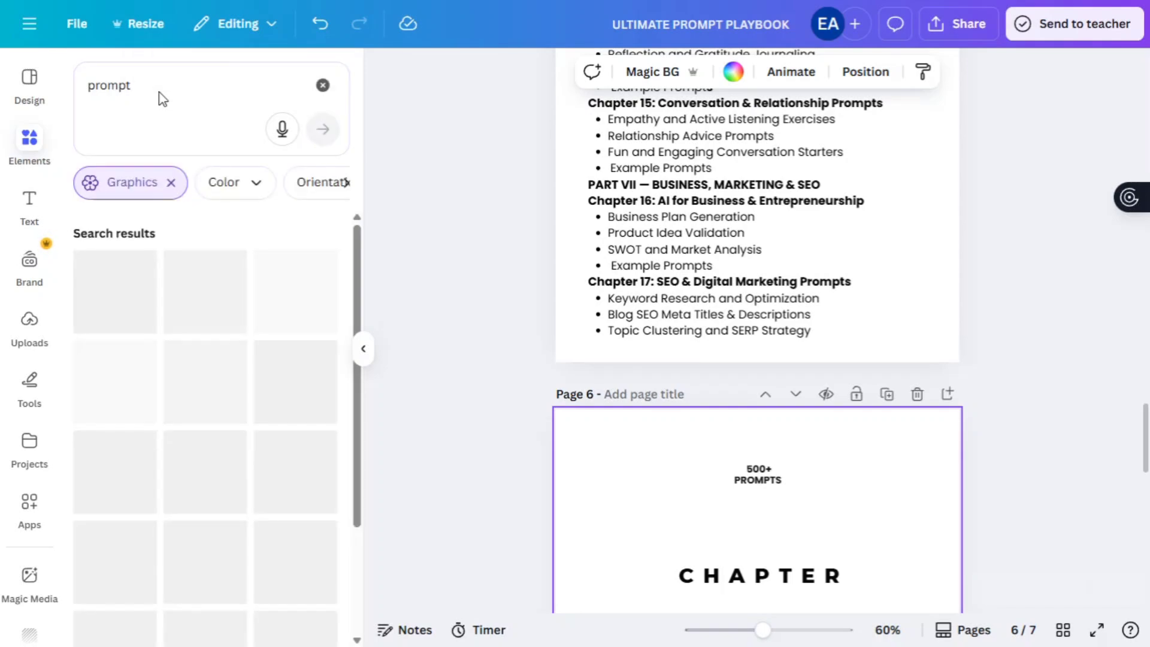
# - Add an AI graphic and a robot graphic to the Chapter 1 Introduction page
pyautogui.scroll(-2, 238, 403)
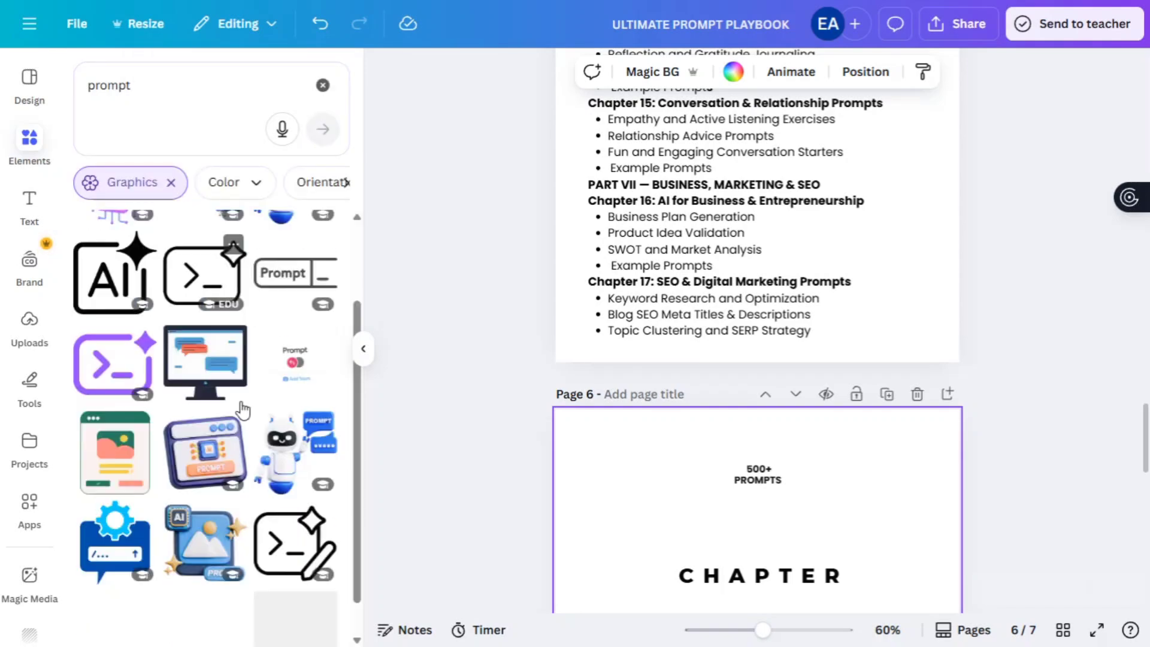
pyautogui.scroll(-2, 242, 410)
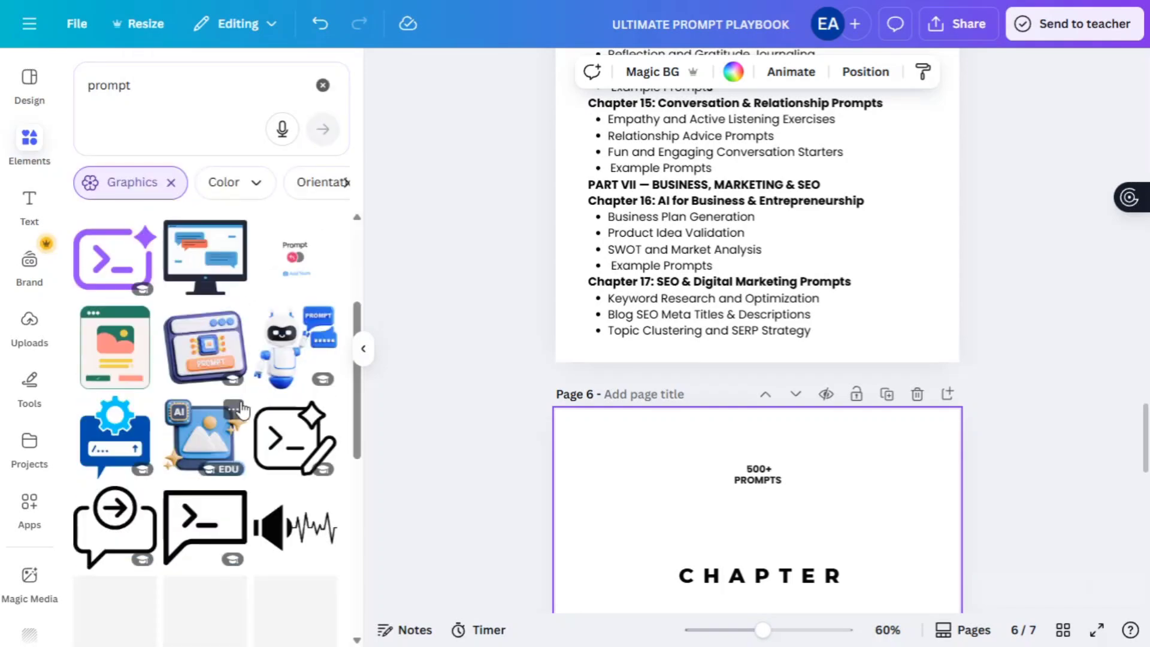
pyautogui.scroll(4, 243, 411)
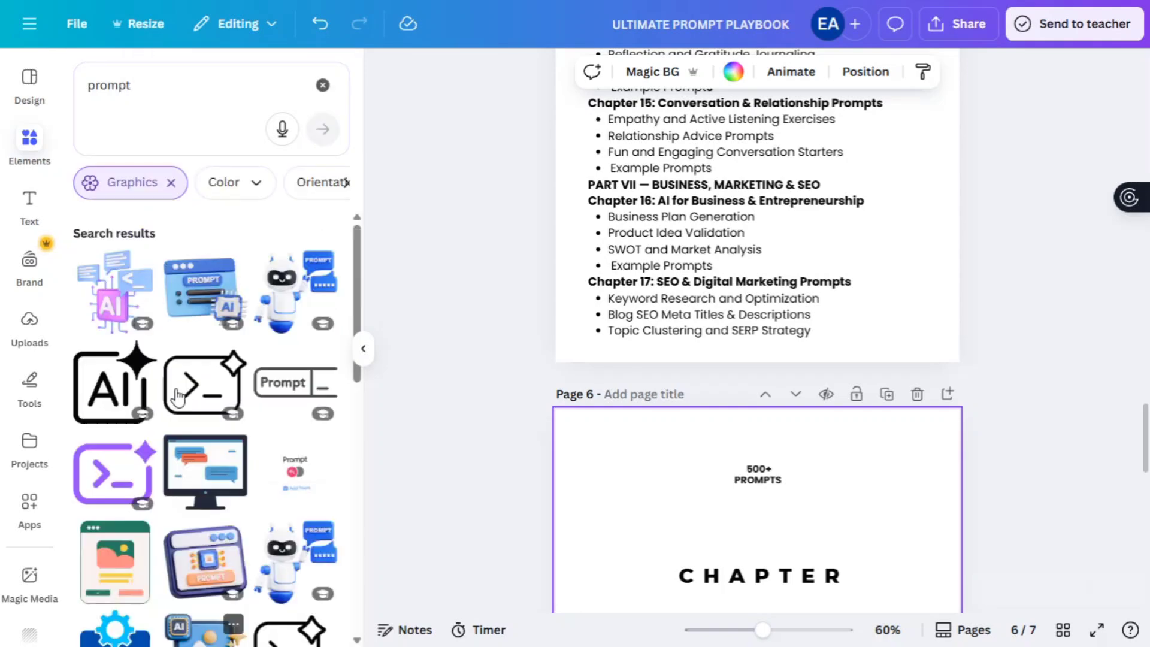
pyautogui.click(123, 388)
pyautogui.scroll(-3, 292, 416)
pyautogui.click(292, 416)
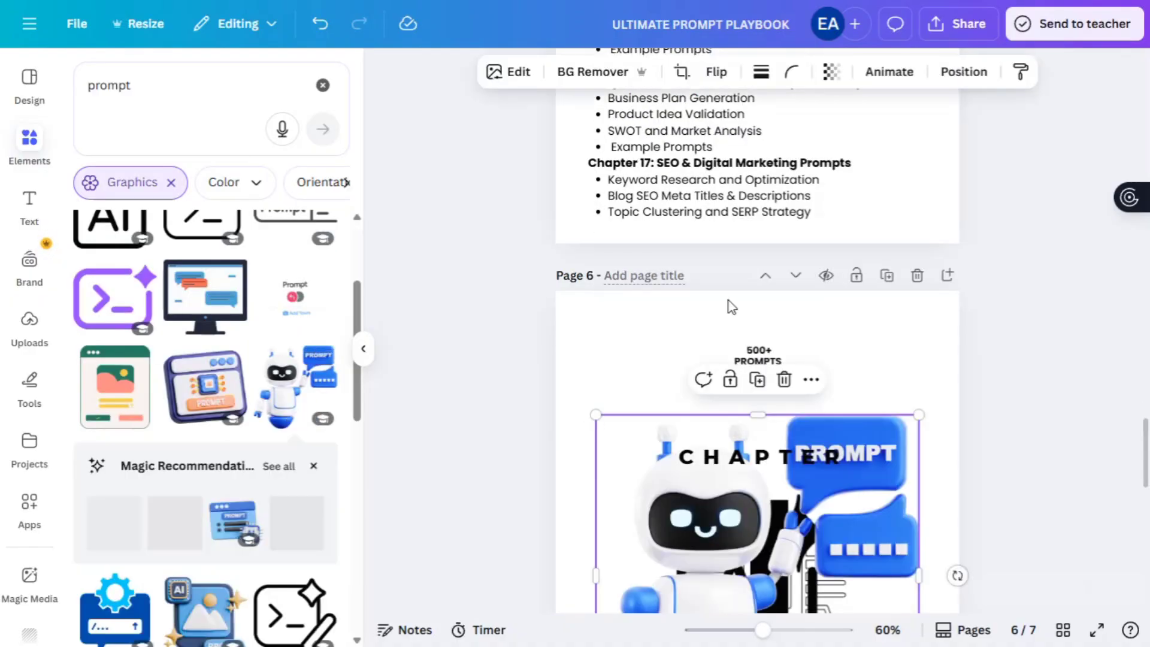
# - Move the robot graphic to the page's top left and delete the AI graphic
pyautogui.scroll(-3, 859, 458)
pyautogui.moveTo(655, 180); pyautogui.dragTo(699, 198)
pyautogui.click(677, 330)
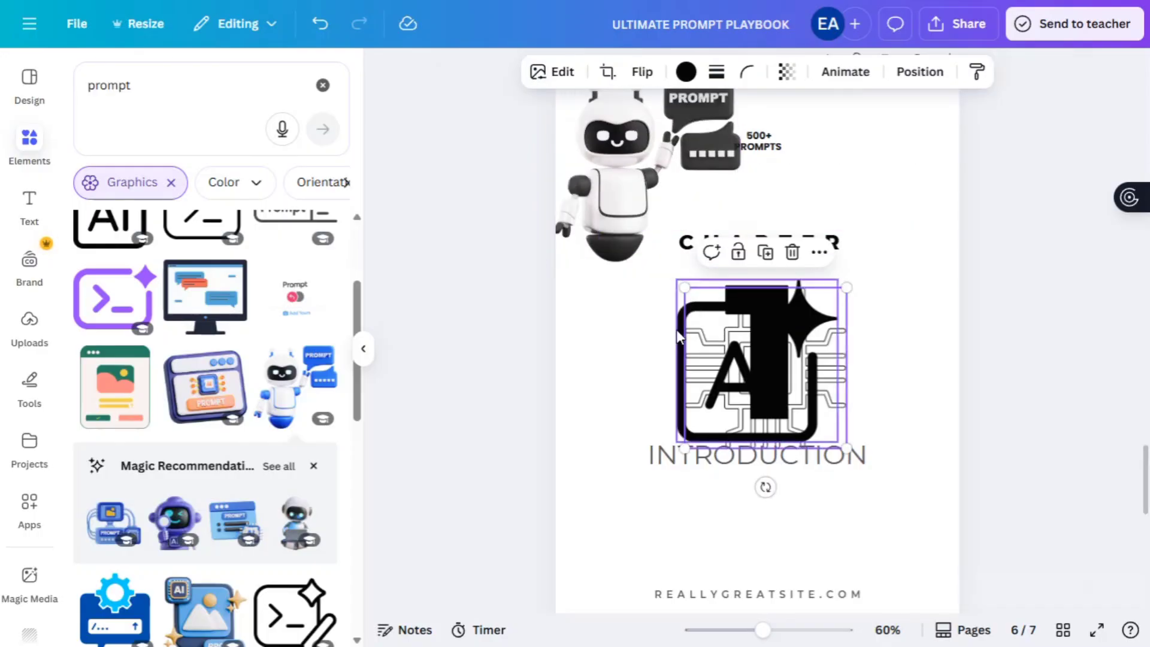
pyautogui.press('Delete')
# - Resize and adjust the 500+ PROMPTS label, keeping the enlarged text
pyautogui.scroll(2, 588, 495)
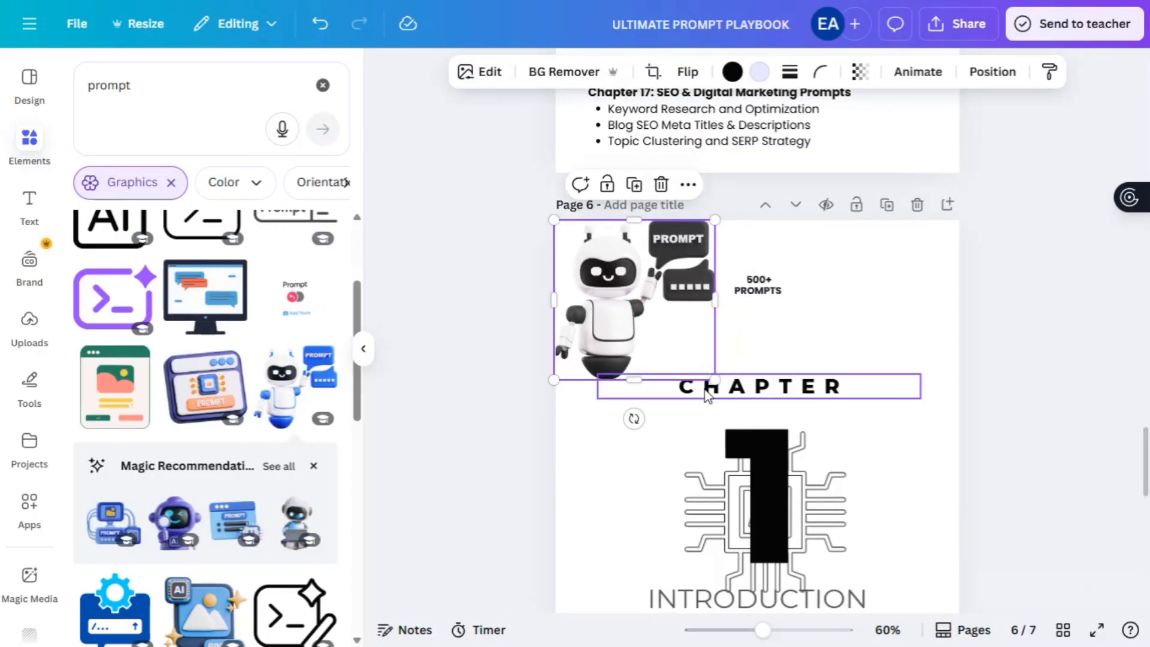
pyautogui.click(758, 284)
pyautogui.moveTo(781, 291); pyautogui.dragTo(782, 275)
pyautogui.click(672, 354)
pyautogui.doubleClick(760, 276)
pyautogui.hotkey('ctrl', 'z')
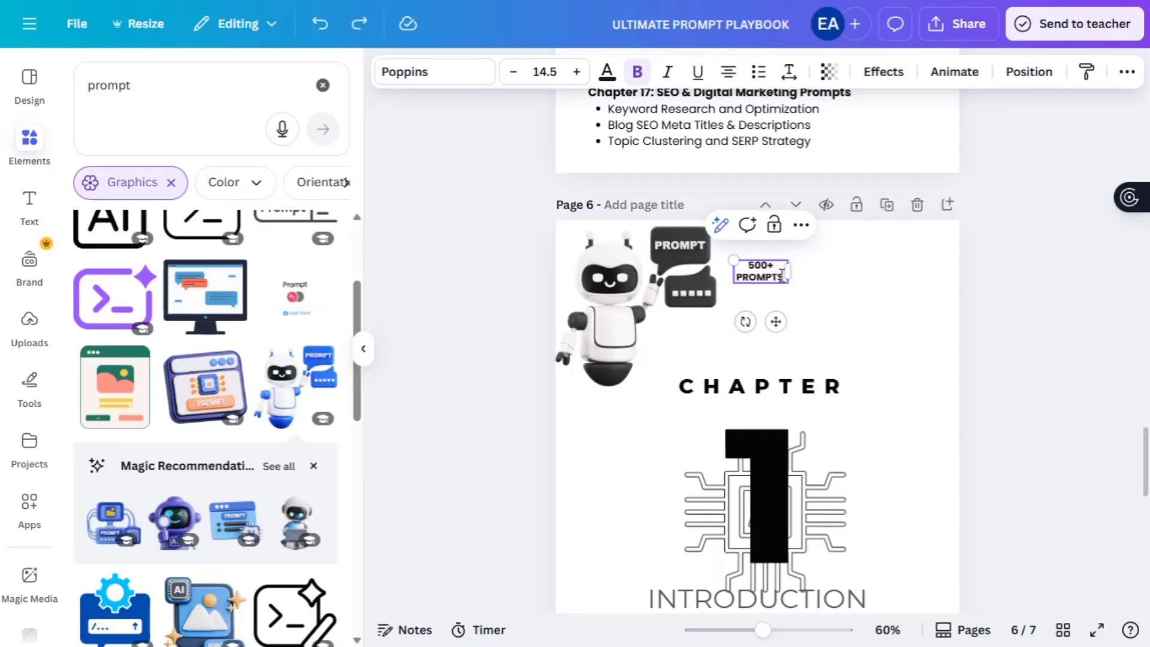
pyautogui.hotkey('ctrl', 'y')
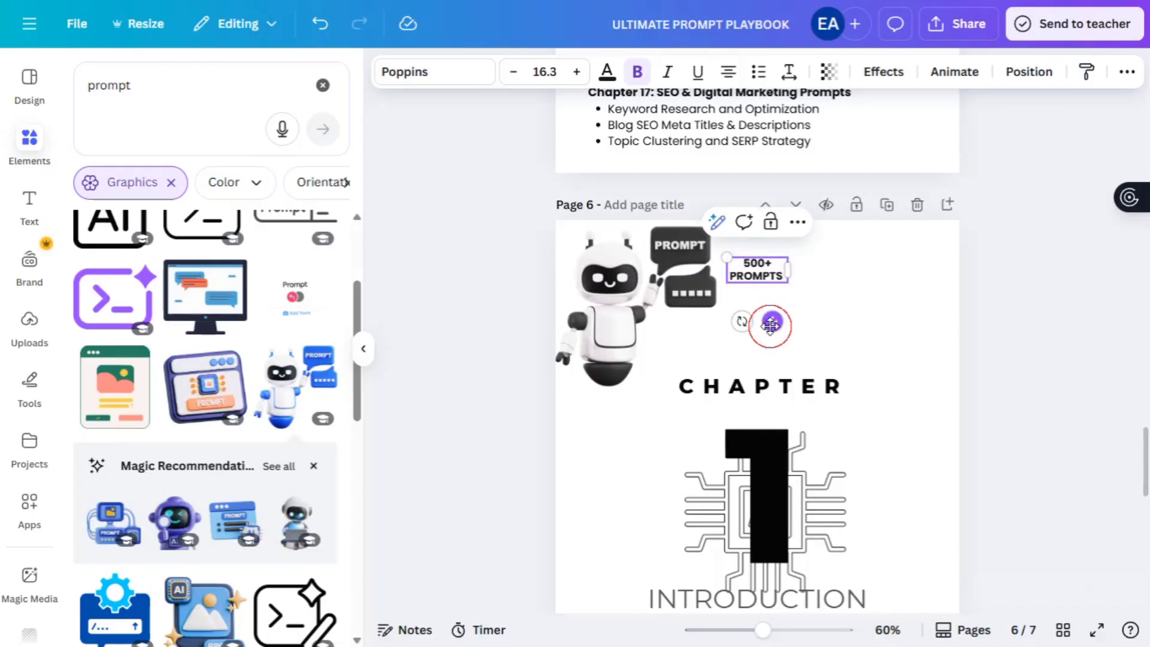
# - Replace the bottom website address with the author's Buy Me a Coffee link
pyautogui.scroll(-7, 816, 224)
pyautogui.doubleClick(808, 290)
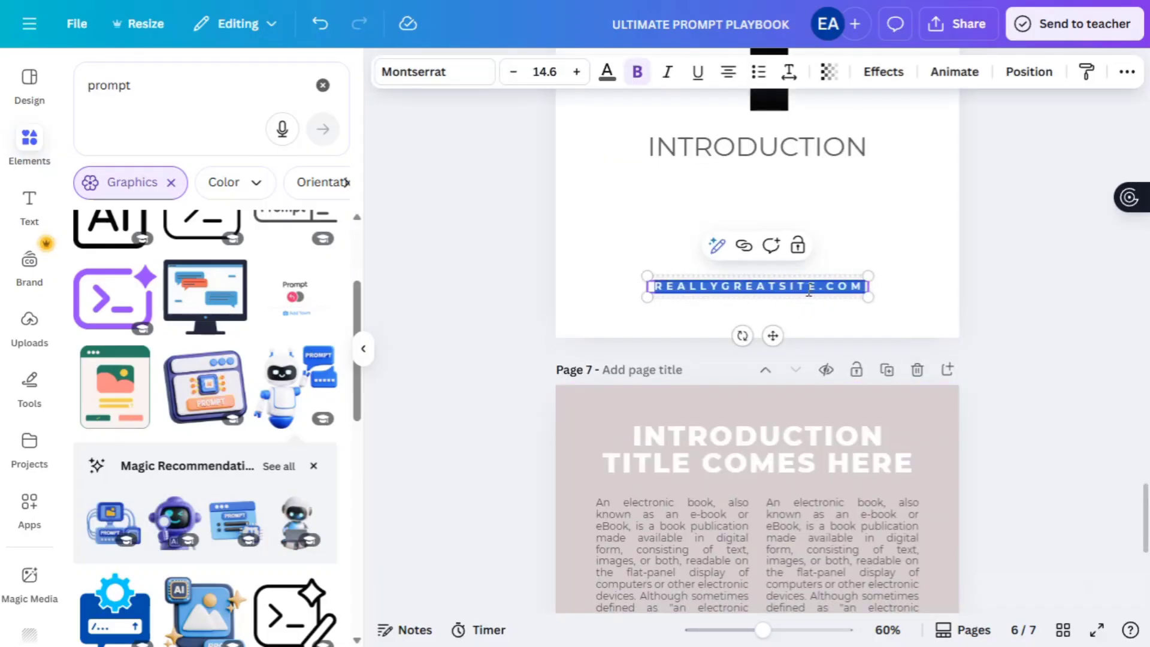
pyautogui.write('BUYMEACOFFEE.COM/M')
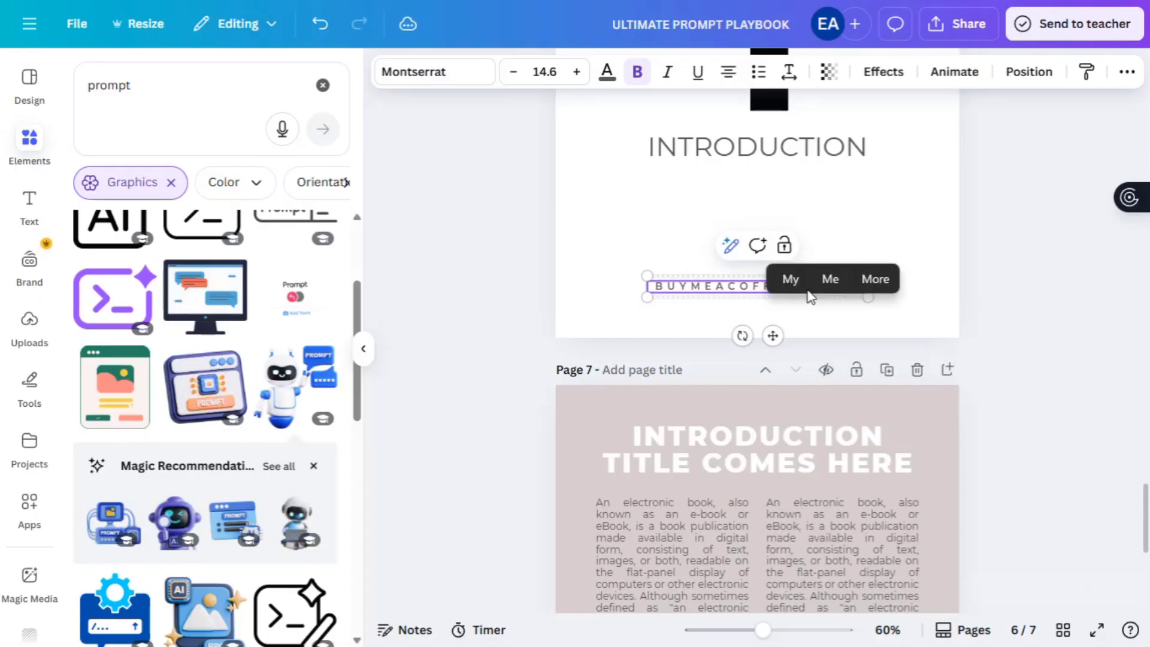
pyautogui.write('RSMARTCHOICE')
pyautogui.press('Escape')
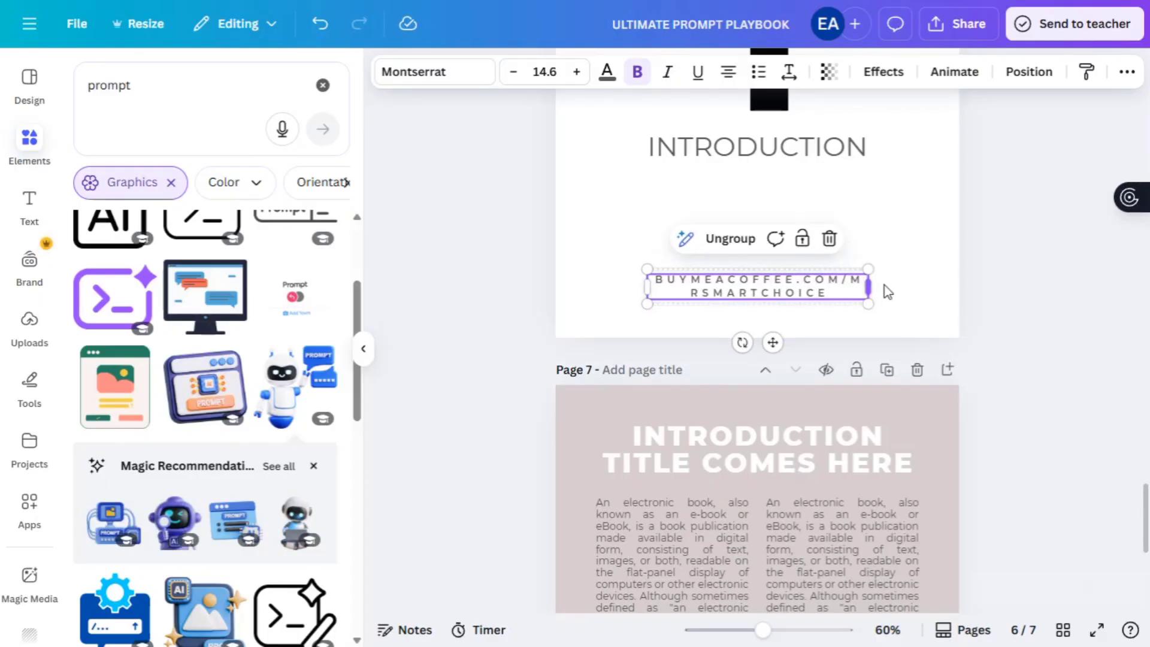
pyautogui.moveTo(868, 289); pyautogui.dragTo(890, 285)
# - Move the 500+ PROMPTS label to the page's top-right corner, clear of the robot
pyautogui.scroll(6, 889, 285)
pyautogui.click(760, 247)
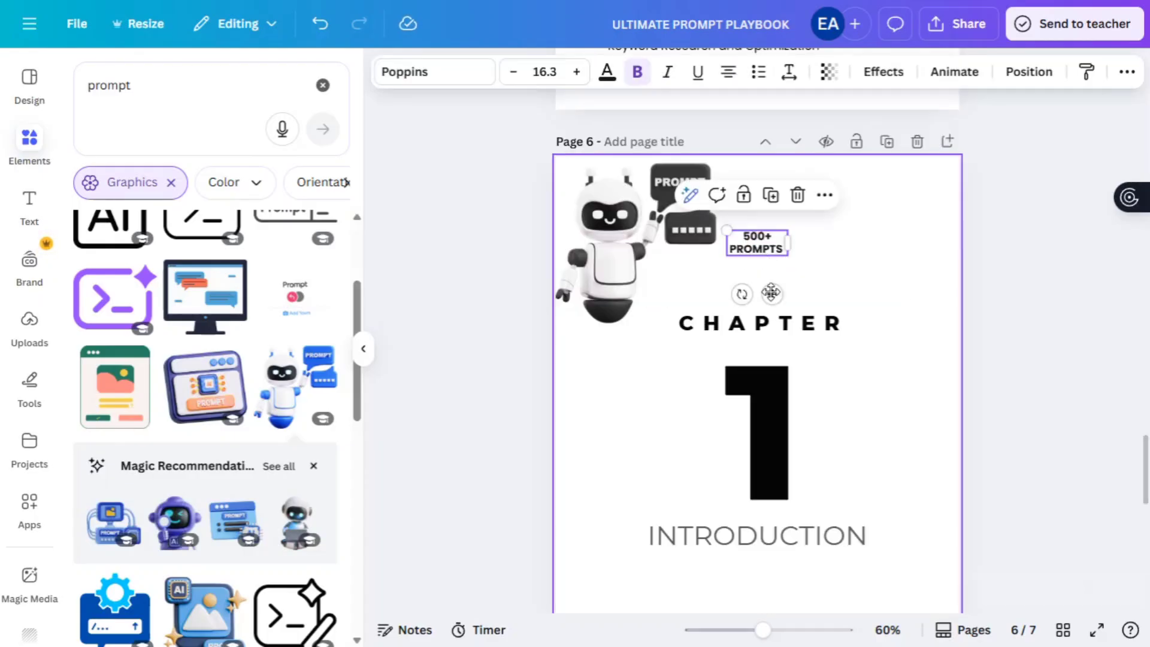
pyautogui.moveTo(771, 293); pyautogui.dragTo(936, 233)
pyautogui.click(1010, 313)
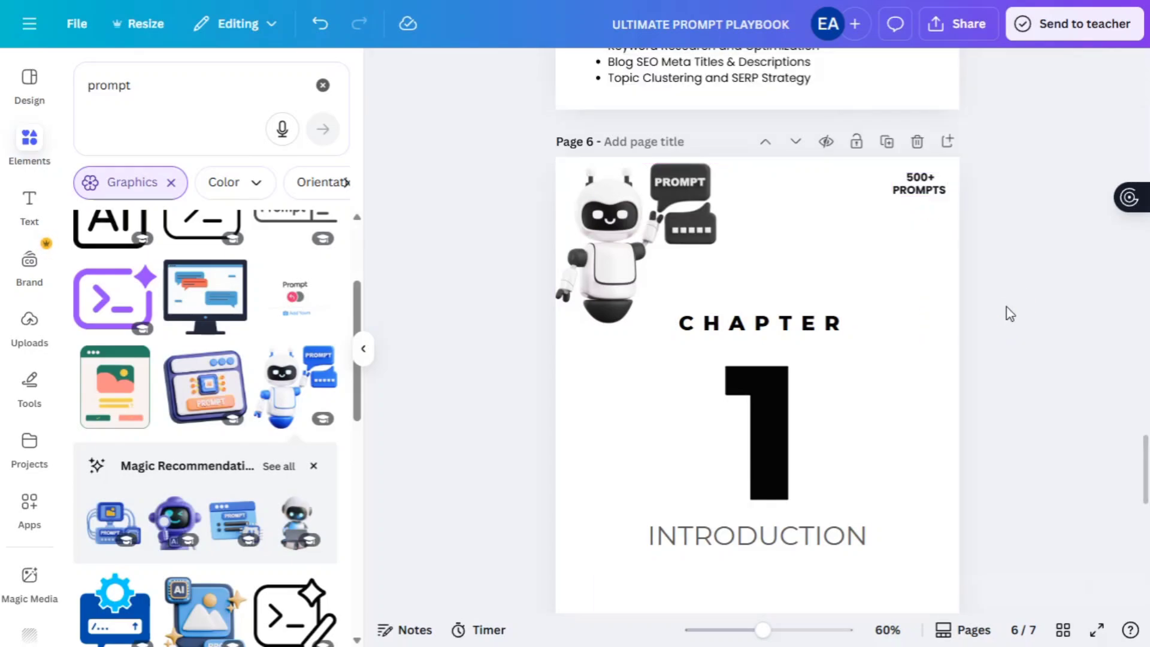
# - Replace the woman's portrait with the uploaded man's photo and adjust its crop
pyautogui.scroll(-3, 1010, 314)
pyautogui.scroll(-8, 1010, 314)
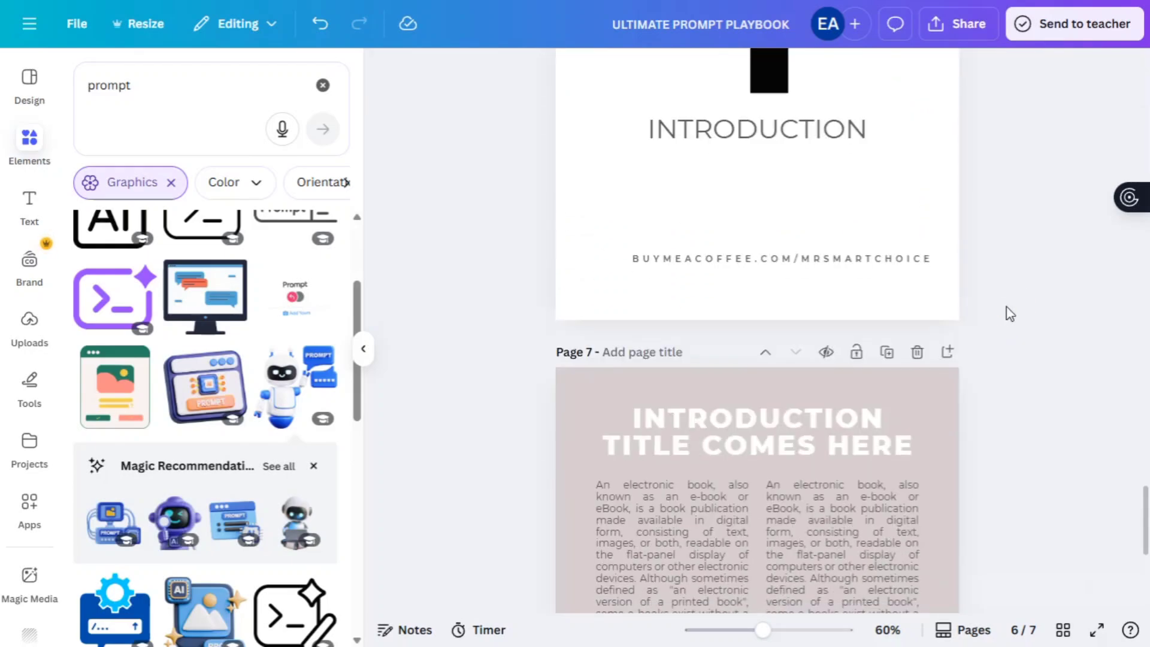
pyautogui.scroll(20, 1010, 313)
pyautogui.scroll(6, 1010, 314)
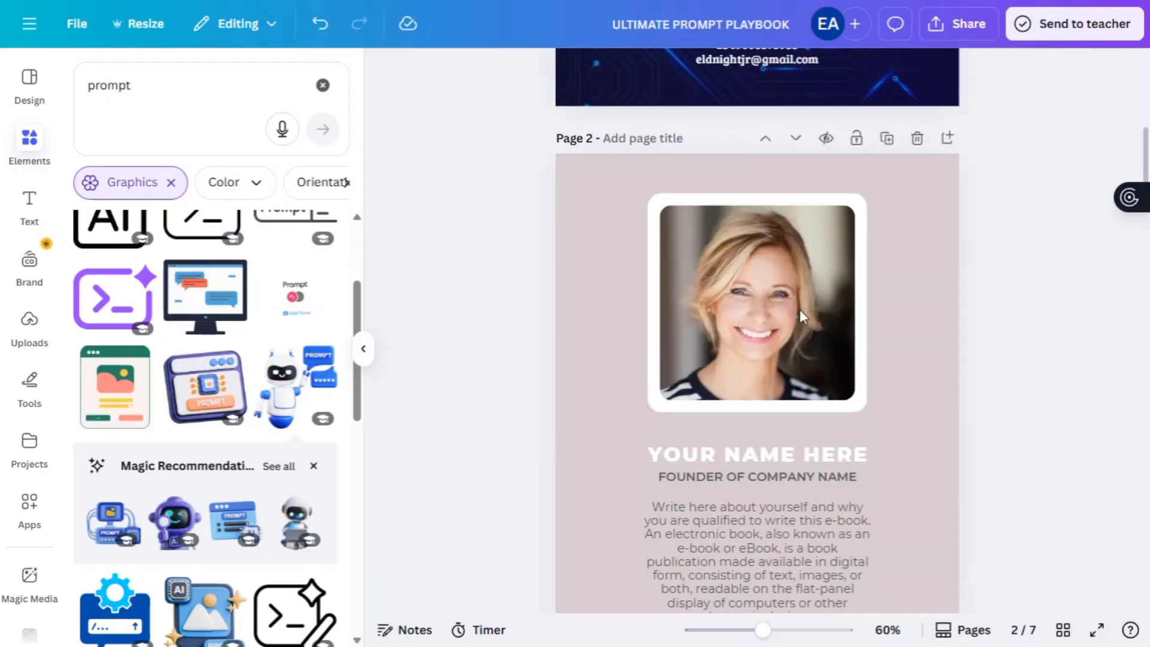
pyautogui.doubleClick(767, 305)
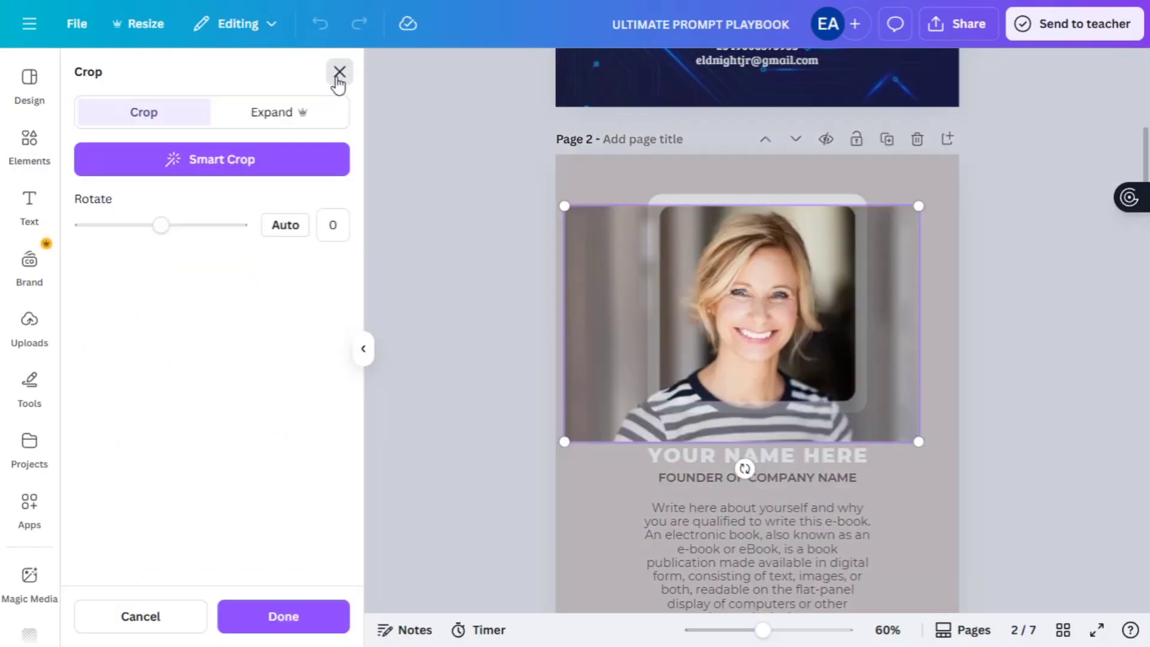
pyautogui.click(338, 73)
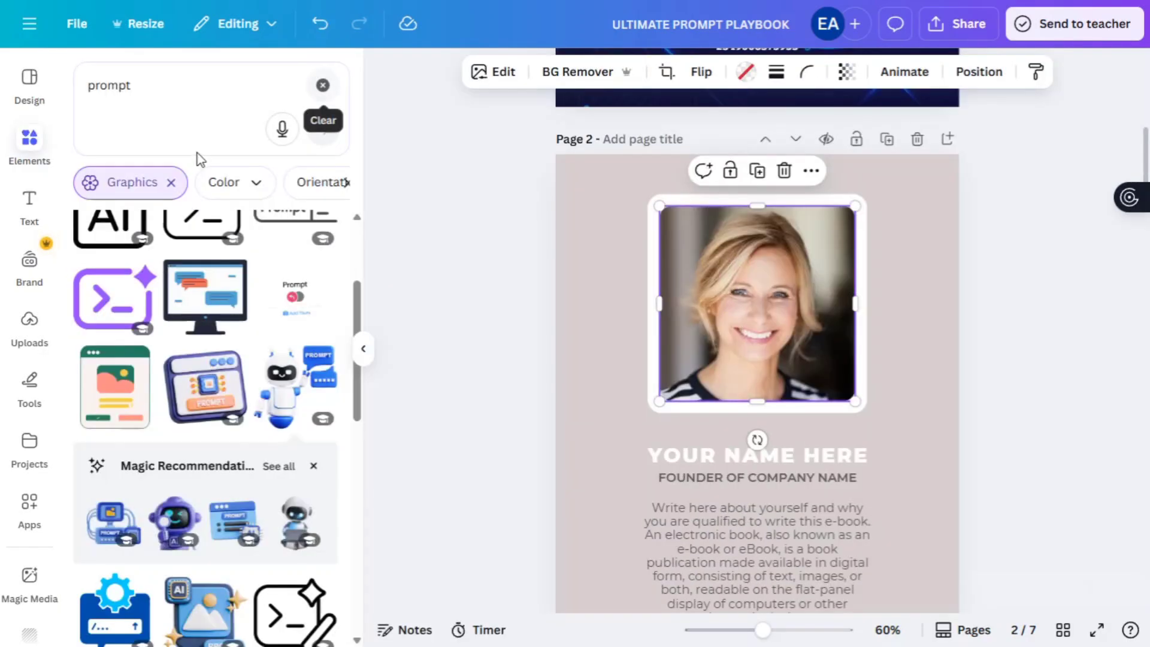
pyautogui.click(24, 320)
pyautogui.click(657, 434)
pyautogui.moveTo(138, 353); pyautogui.dragTo(780, 339)
pyautogui.doubleClick(718, 354)
pyautogui.click(1057, 407)
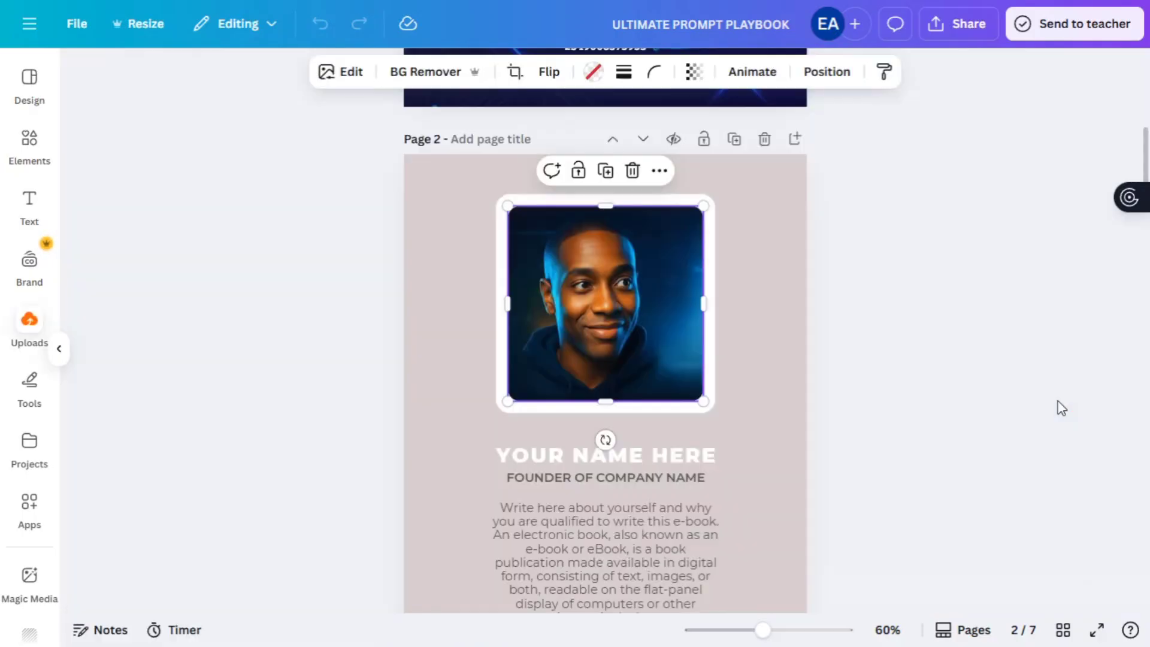
pyautogui.click(929, 383)
# - Try a black author-page background, then revert to the circuit image background
pyautogui.click(737, 240)
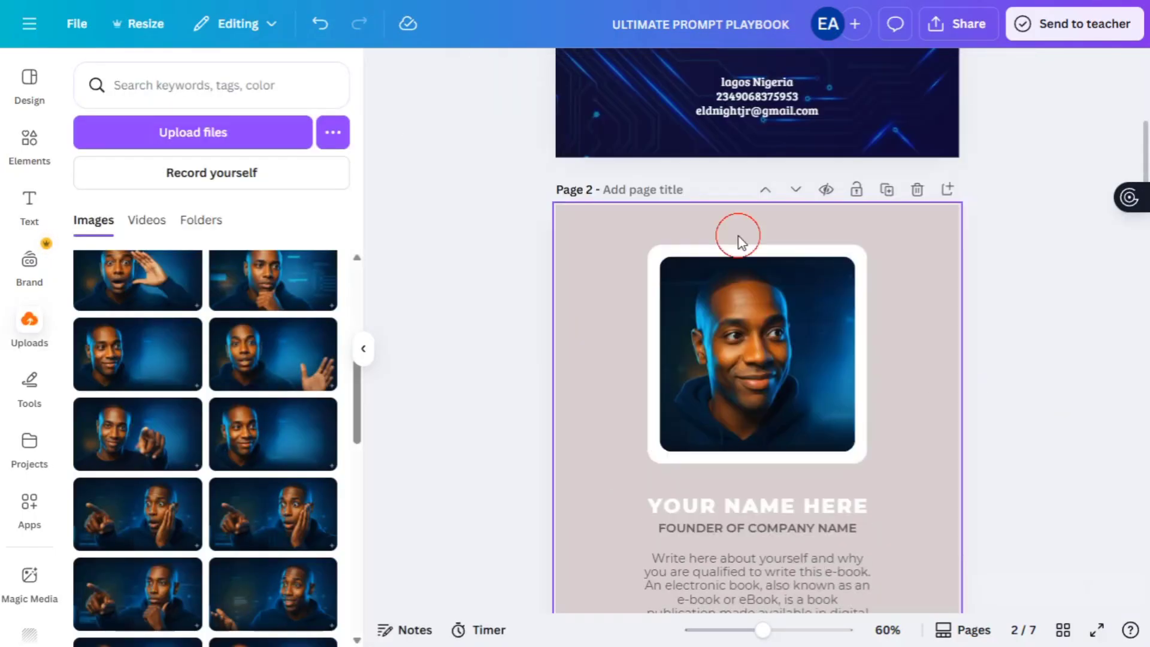
pyautogui.click(732, 71)
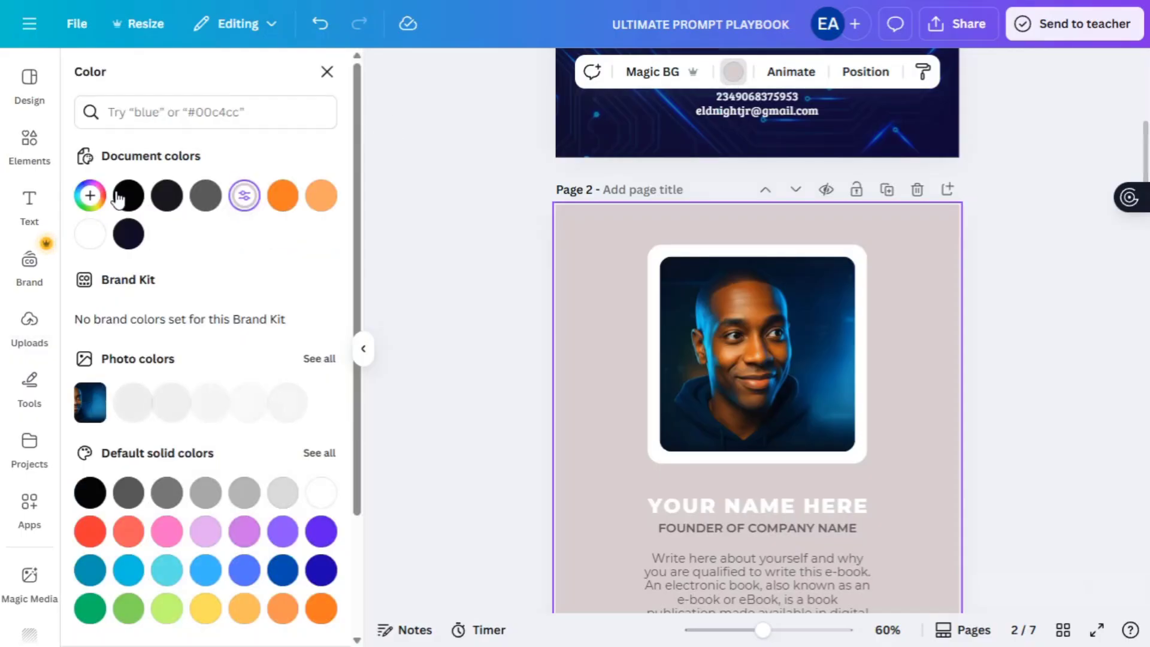
pyautogui.click(128, 196)
pyautogui.hotkey('ctrl', 'z')
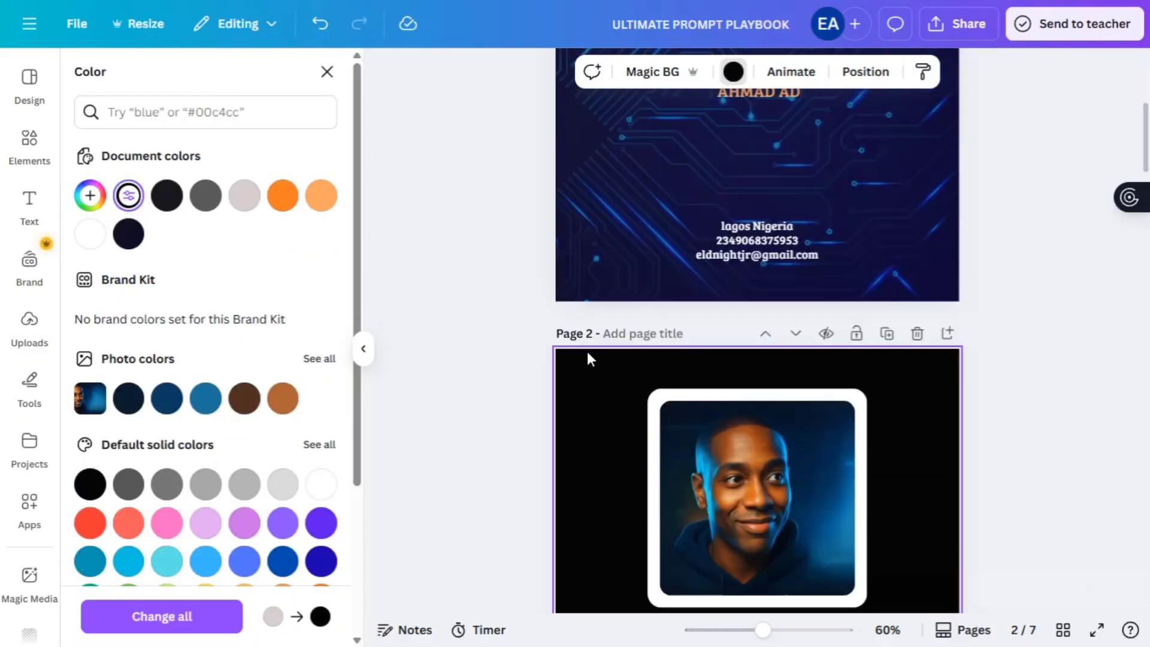
pyautogui.hotkey('ctrl', 'z')
# - Make the contact e-mail text black
pyautogui.scroll(-4, 1030, 363)
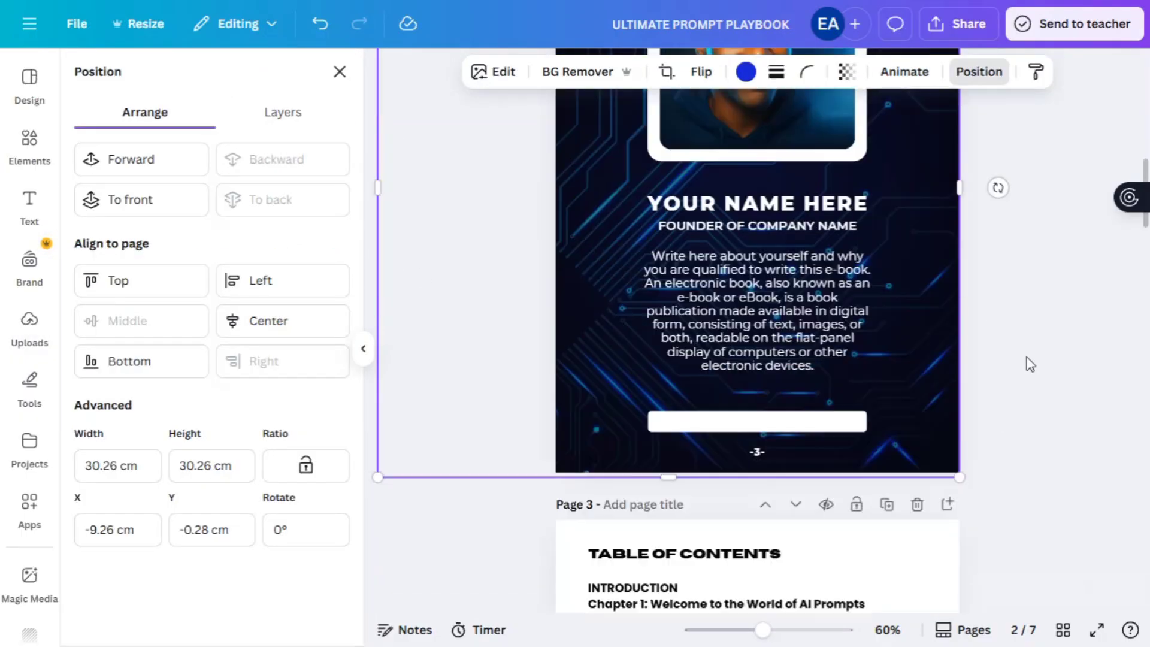
pyautogui.doubleClick(813, 422)
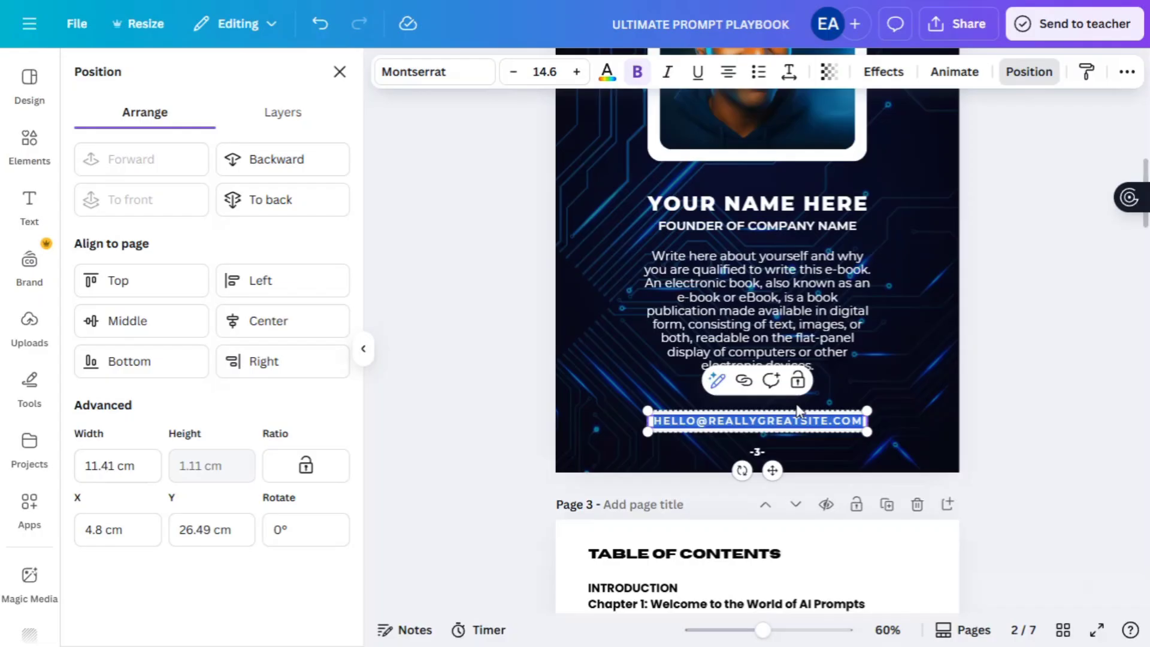
pyautogui.click(606, 71)
pyautogui.click(128, 195)
pyautogui.click(1065, 328)
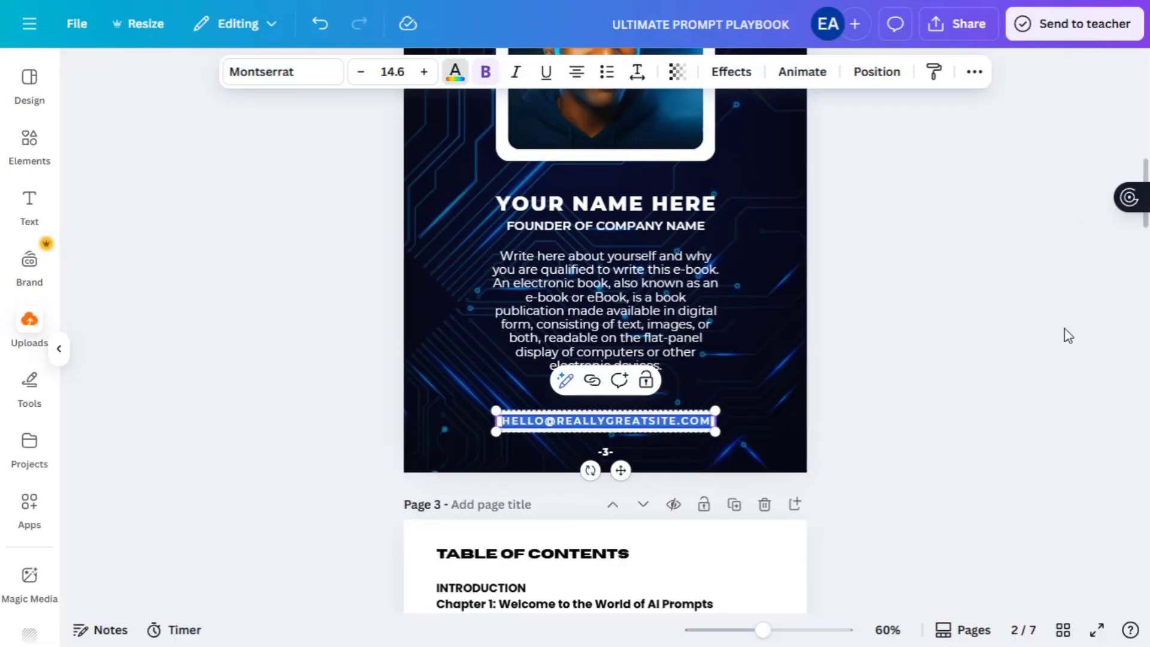
# - Fill in the author's name and replace COMPANY NAME with the author's brand name
pyautogui.click(911, 325)
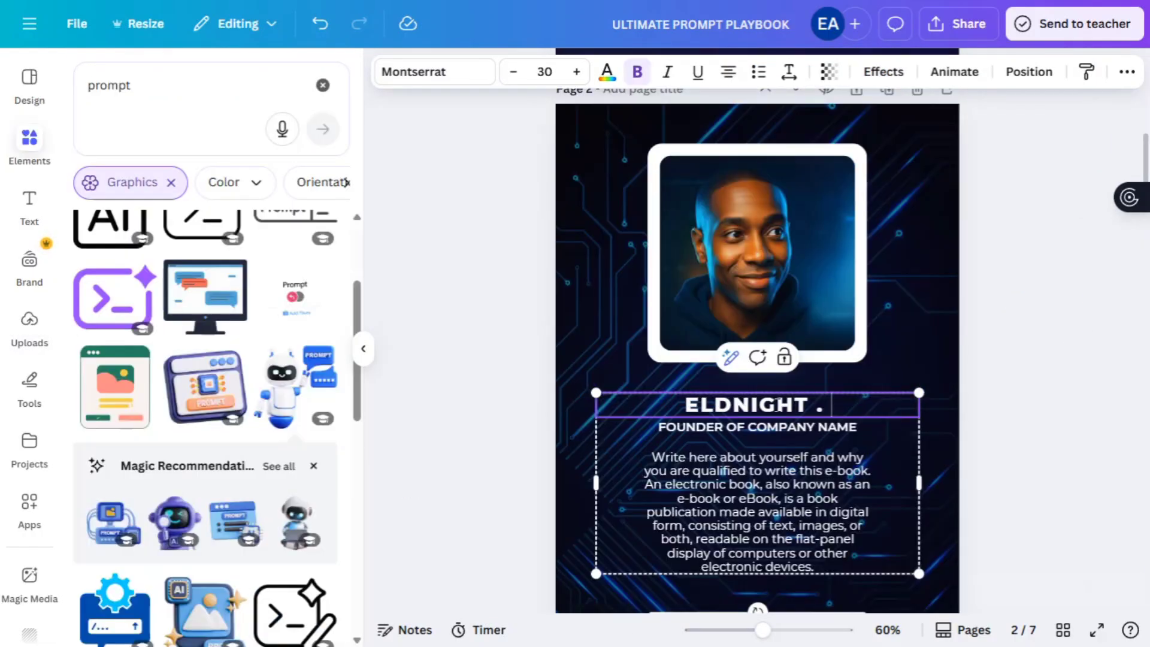
pyautogui.write('AD')
pyautogui.click(928, 426)
pyautogui.scroll(-1, 928, 426)
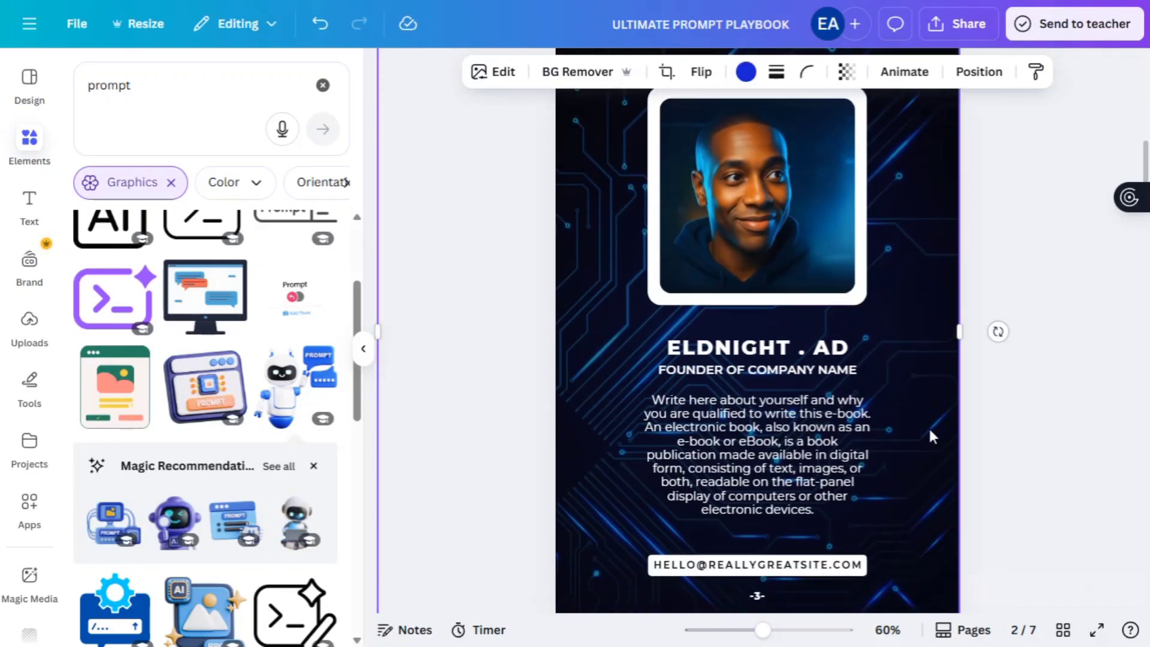
pyautogui.click(761, 367)
pyautogui.click(761, 368)
pyautogui.moveTo(747, 369); pyautogui.dragTo(859, 369)
pyautogui.write('ELDNIGHT NEXUS')
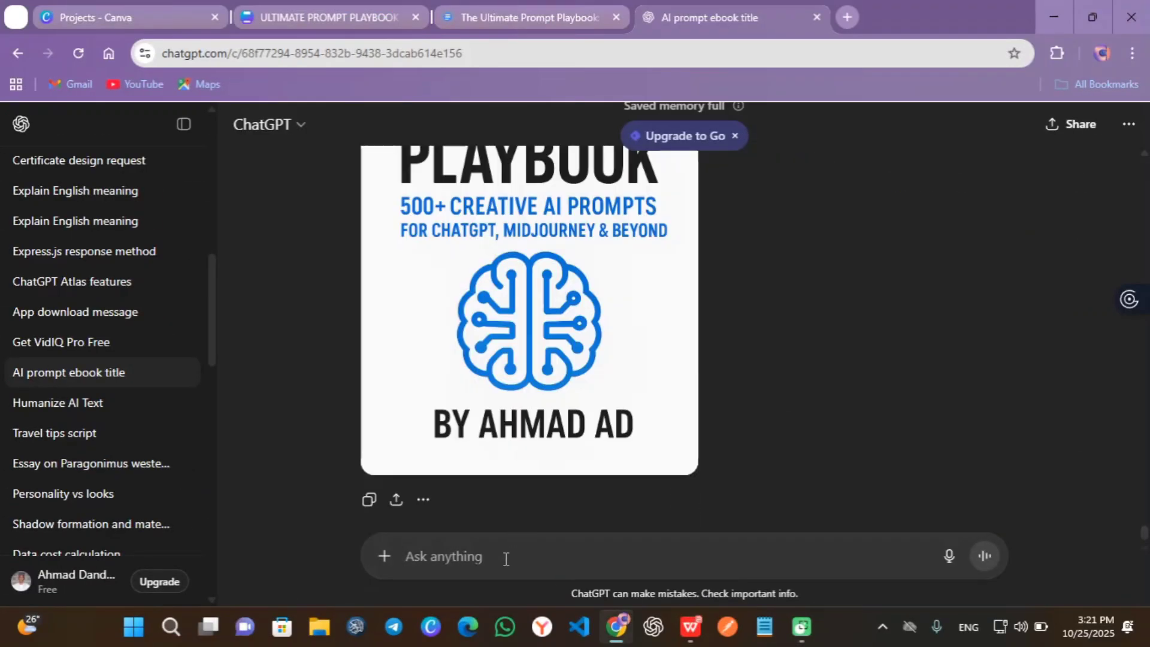
# - Ask ChatGPT to 'give a bio description' and start a 'no' reply
pyautogui.write('give a ')
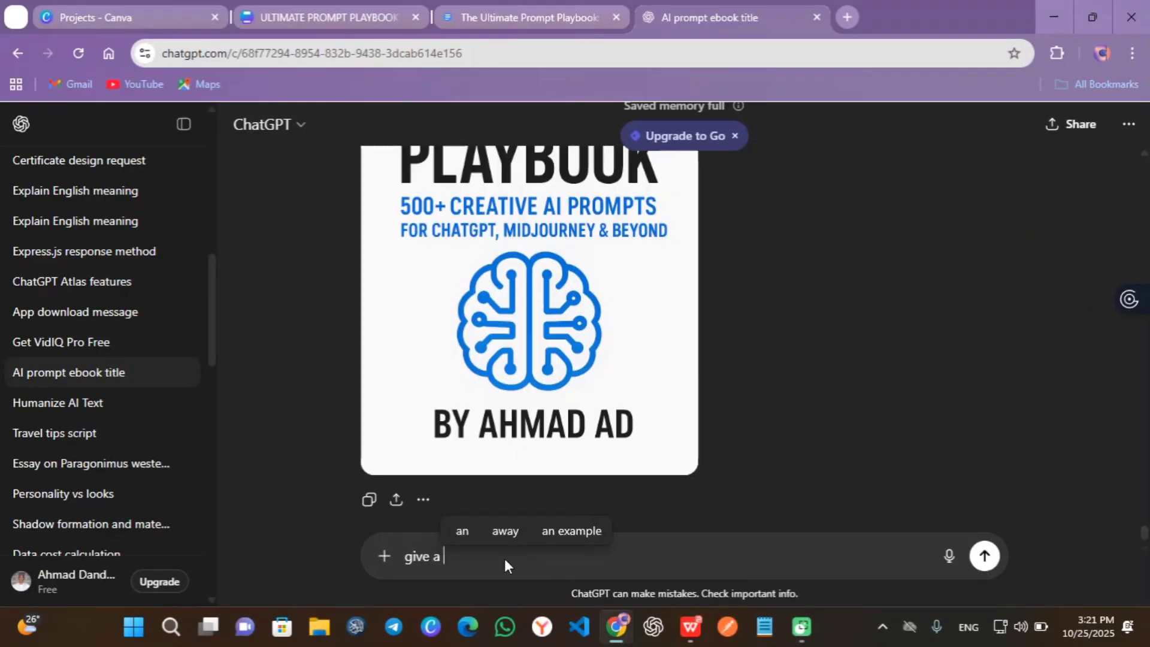
pyautogui.write('bio descri')
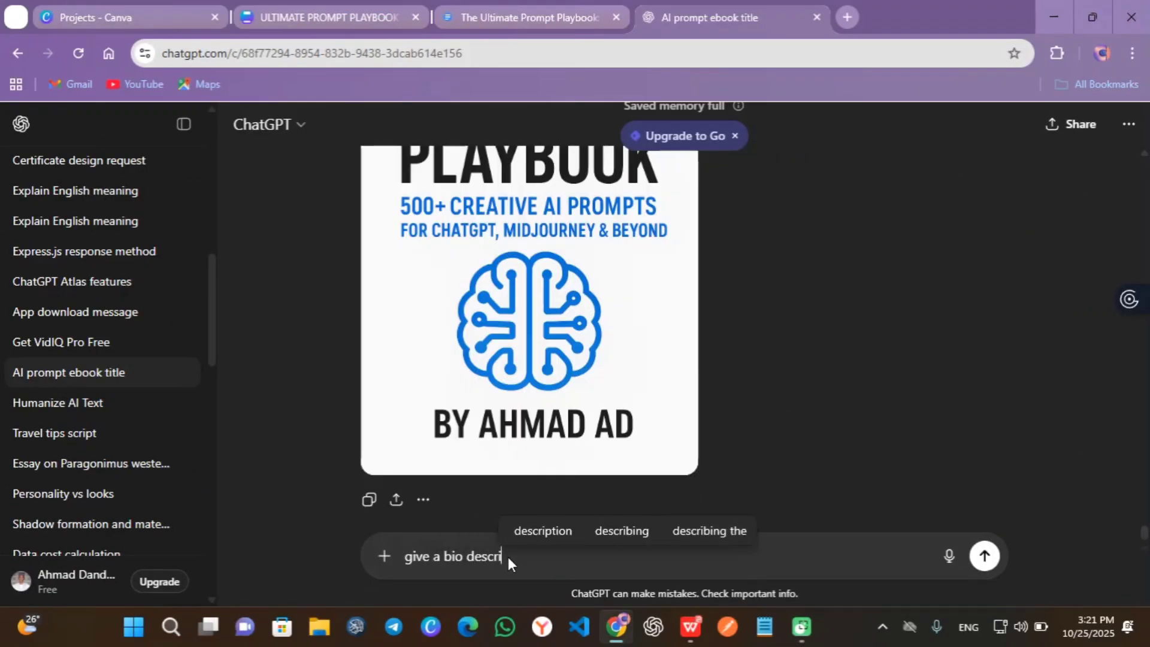
pyautogui.click(555, 530)
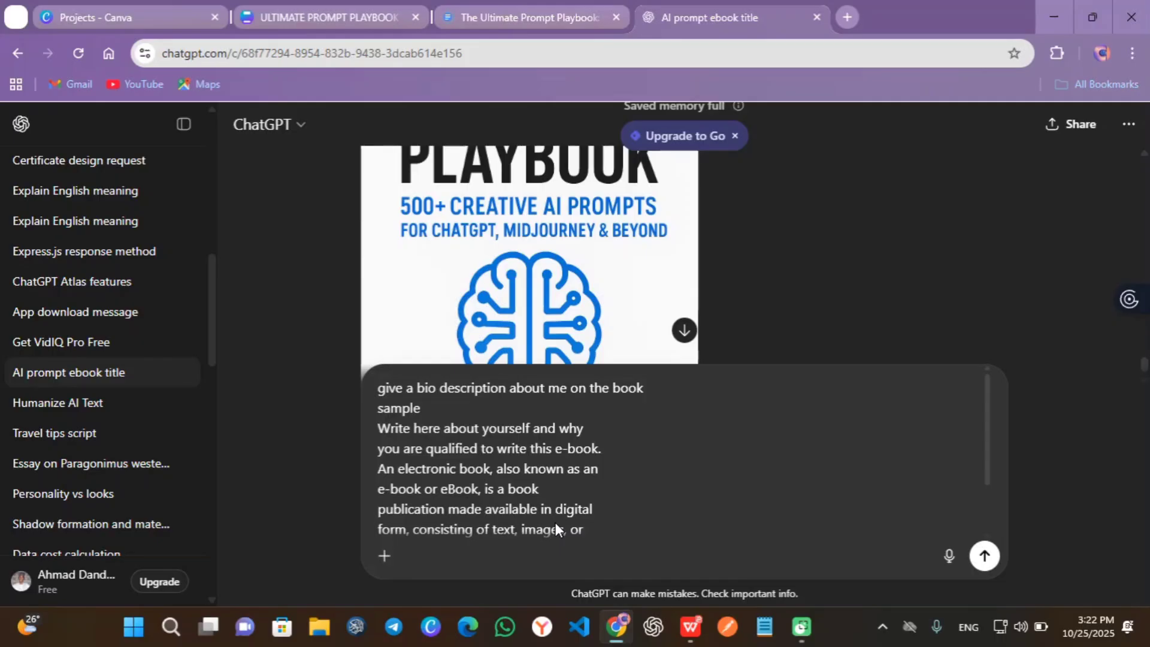
pyautogui.press('Return')
pyautogui.click(489, 555)
pyautogui.write('no')
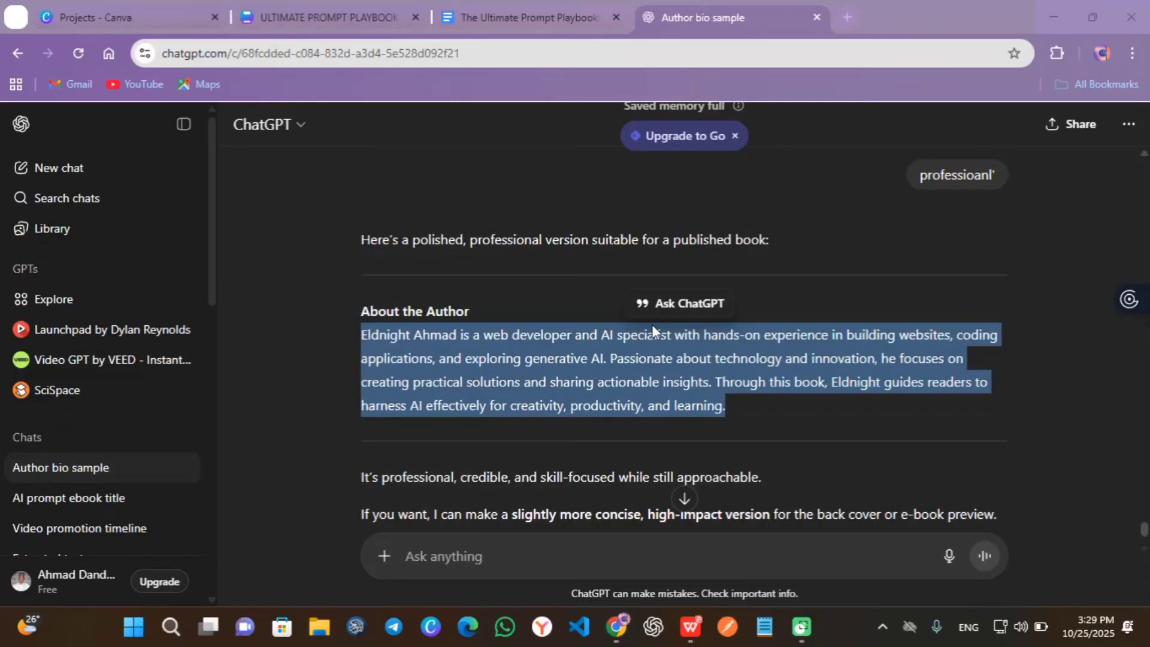
# - Paste the generated bio over the author page's sample description in Canva
pyautogui.click(340, 3)
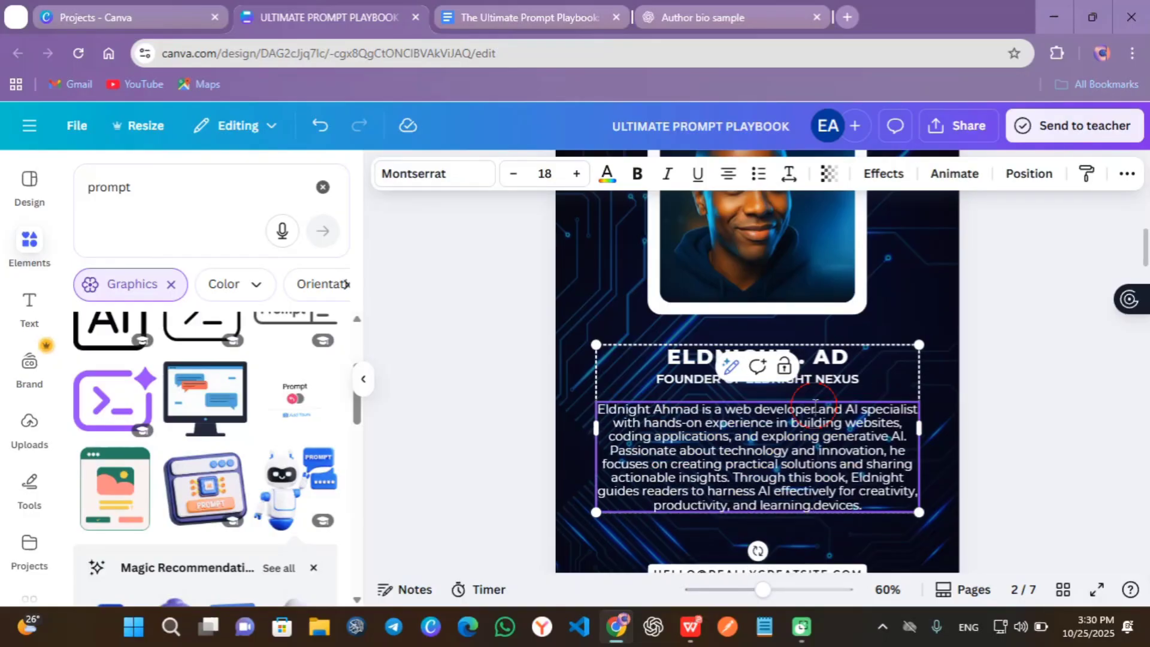
pyautogui.click(977, 411)
pyautogui.scroll(-2, 977, 411)
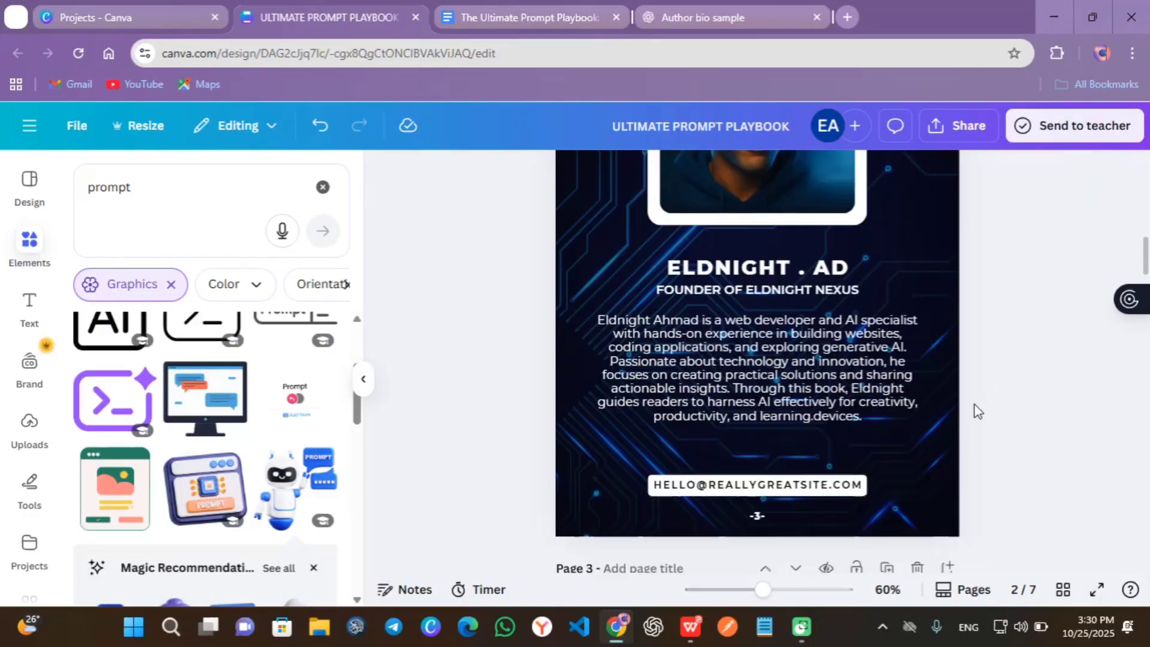
# - Replace the placeholder contact address with the author's e-mail address
pyautogui.click(816, 488)
pyautogui.moveTo(827, 485); pyautogui.dragTo(659, 484)
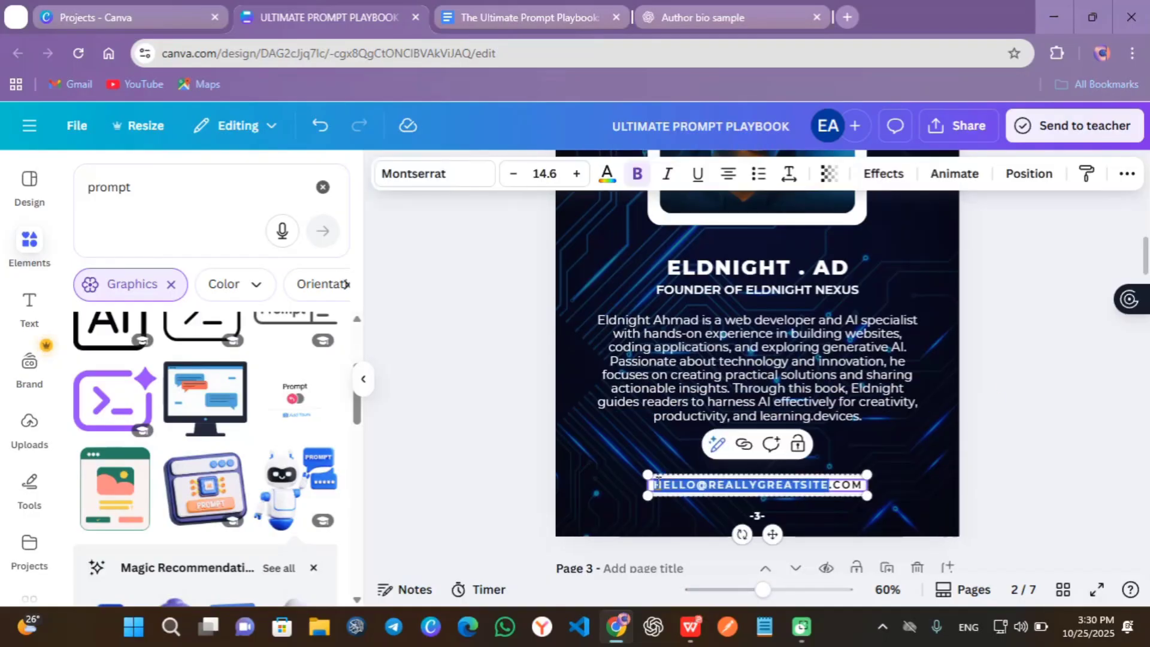
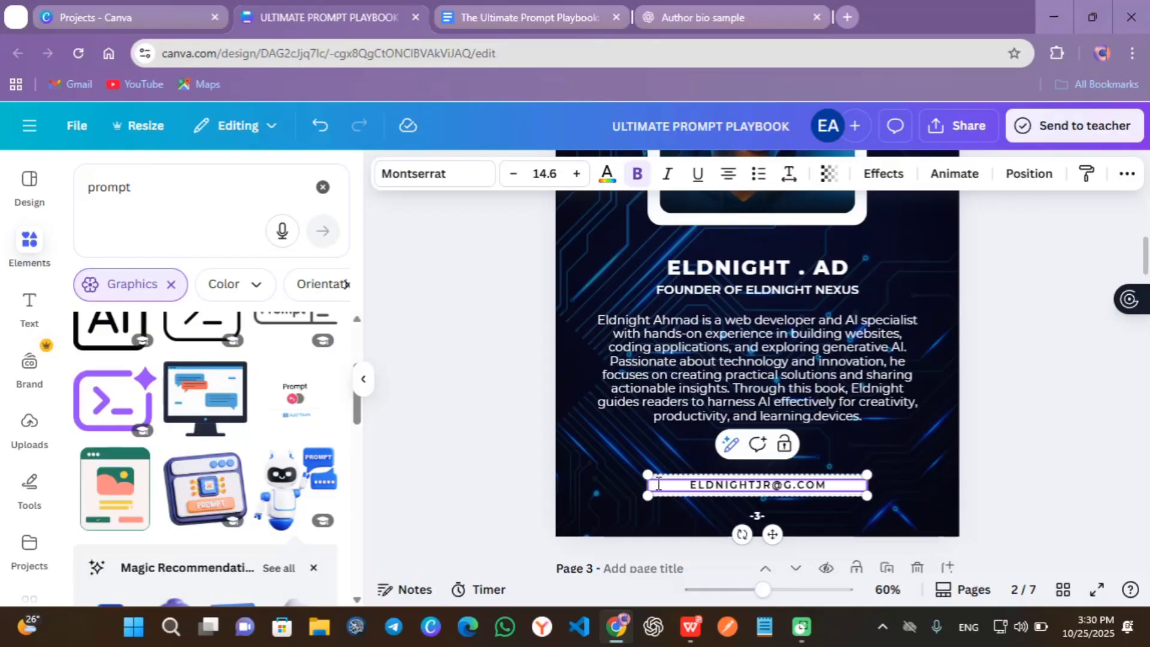
# - Paste the chapter heading over the TITLE COMES HERE line on page 7
pyautogui.click(938, 425)
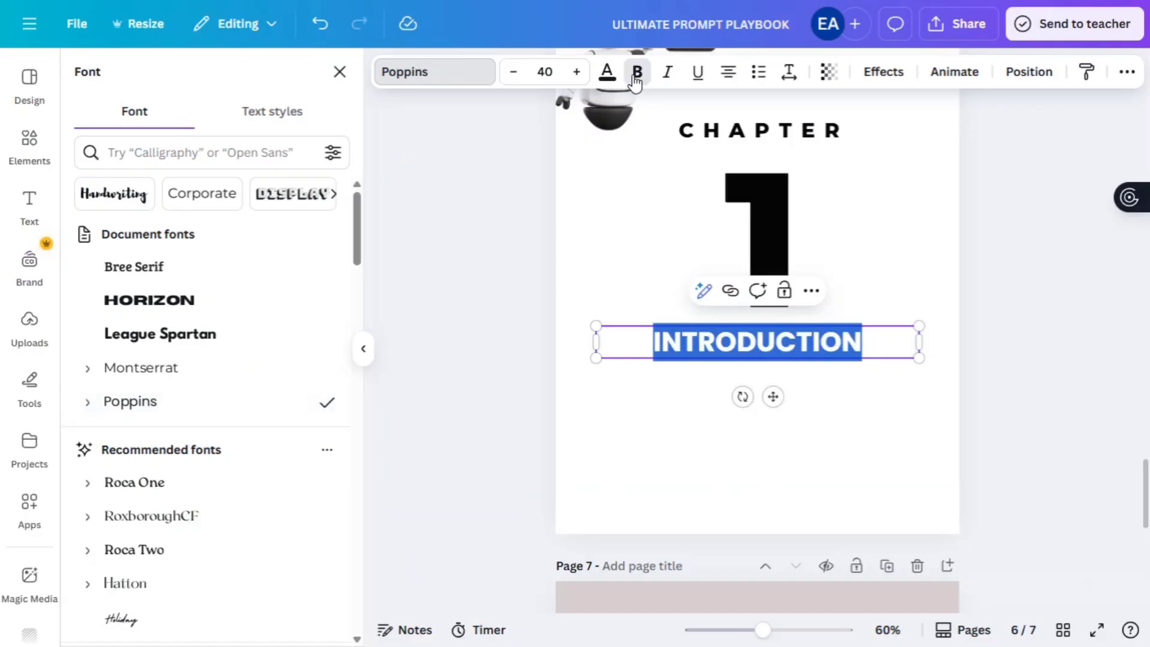
pyautogui.click(919, 374)
pyautogui.scroll(-10, 918, 369)
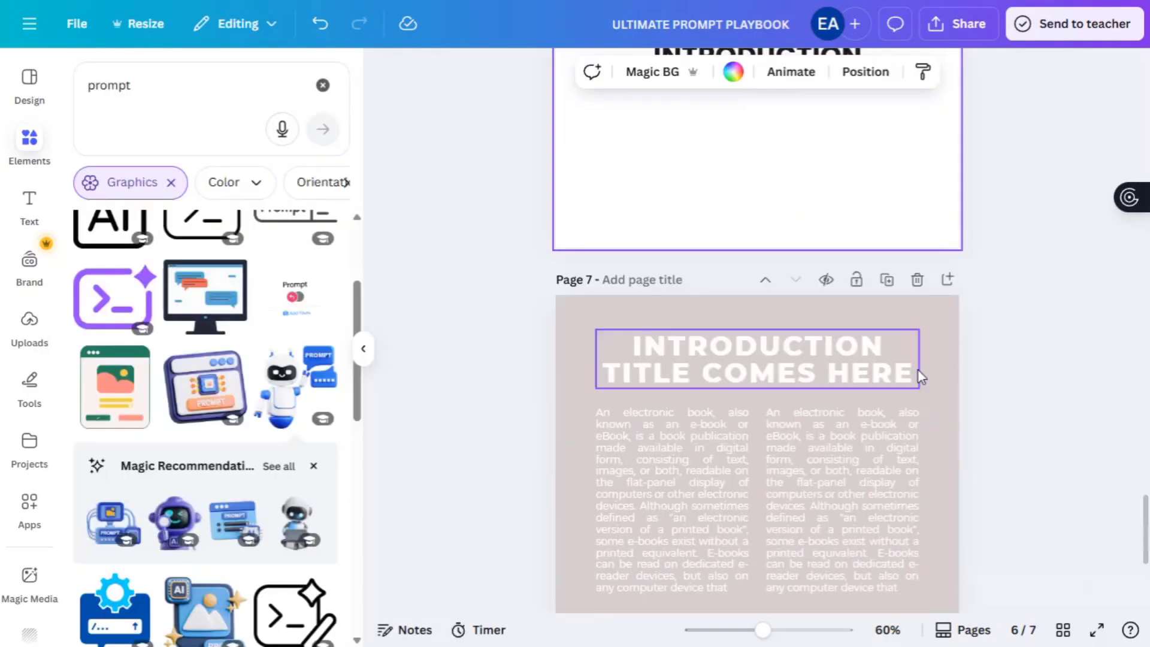
pyautogui.click(1025, 368)
pyautogui.scroll(-1, 1021, 367)
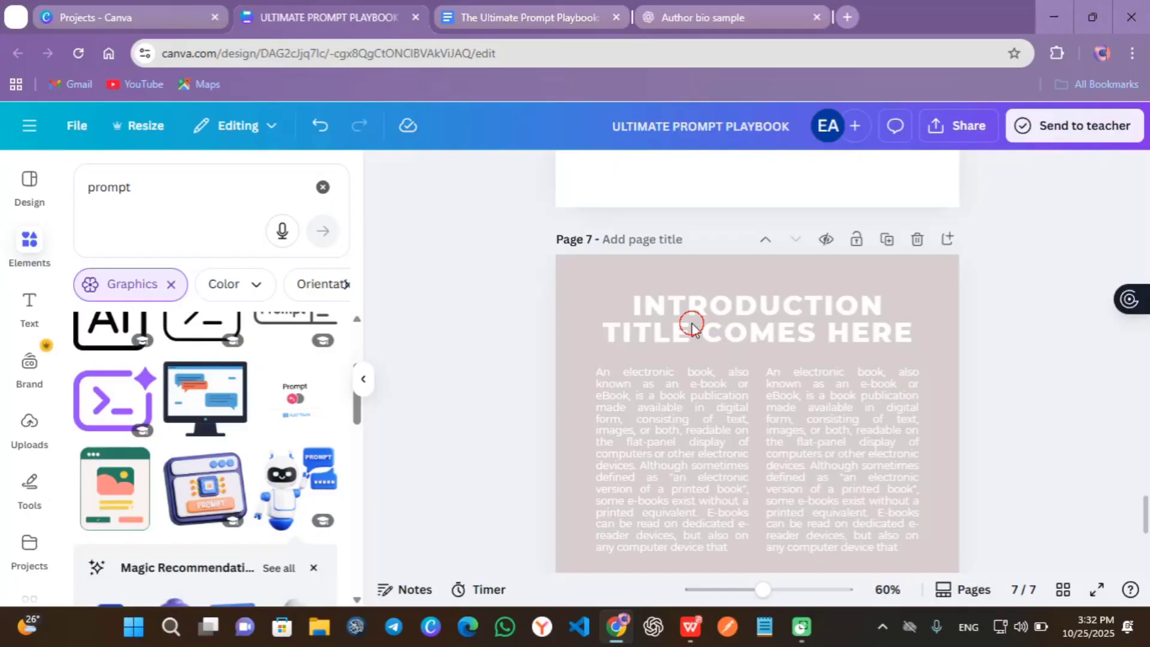
pyautogui.doubleClick(621, 330)
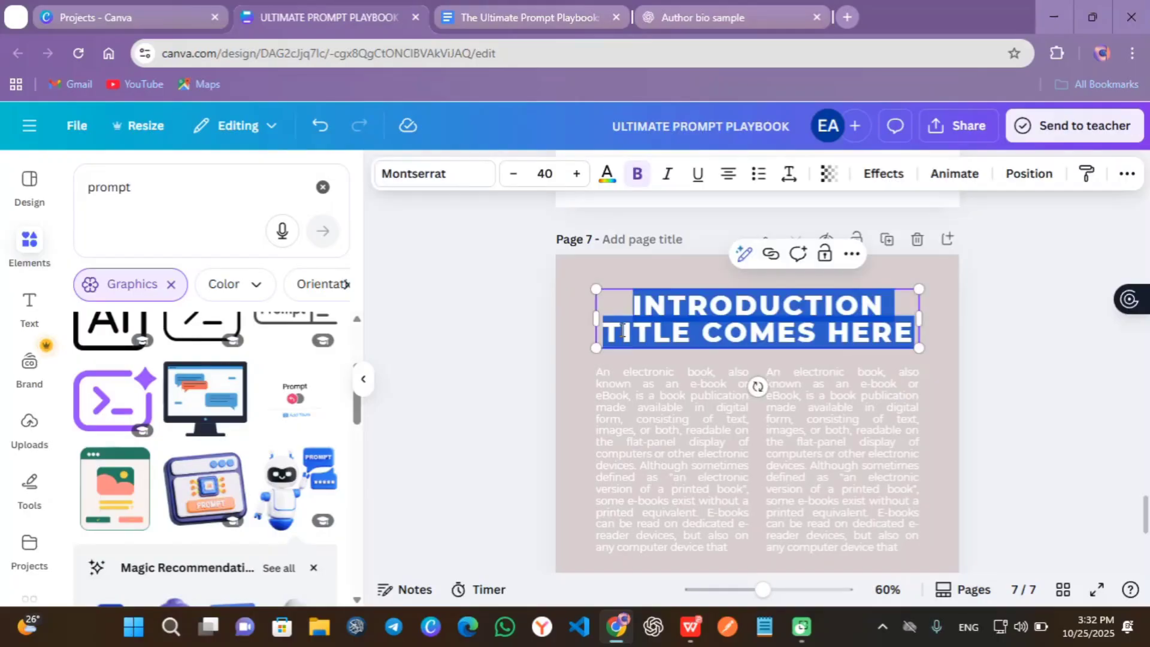
pyautogui.tripleClick(622, 330)
pyautogui.click(608, 329)
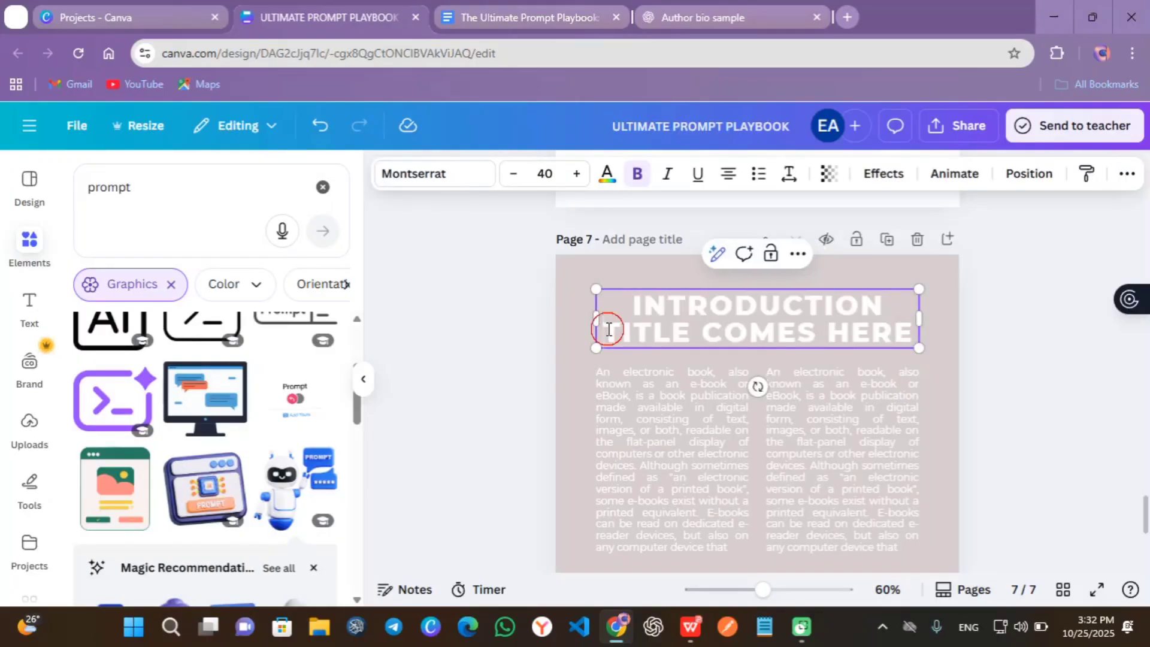
pyautogui.moveTo(609, 329); pyautogui.dragTo(916, 334)
pyautogui.write('CHAPTER 1: WELCOME TO THE WORLD OF AI PROMPTS')
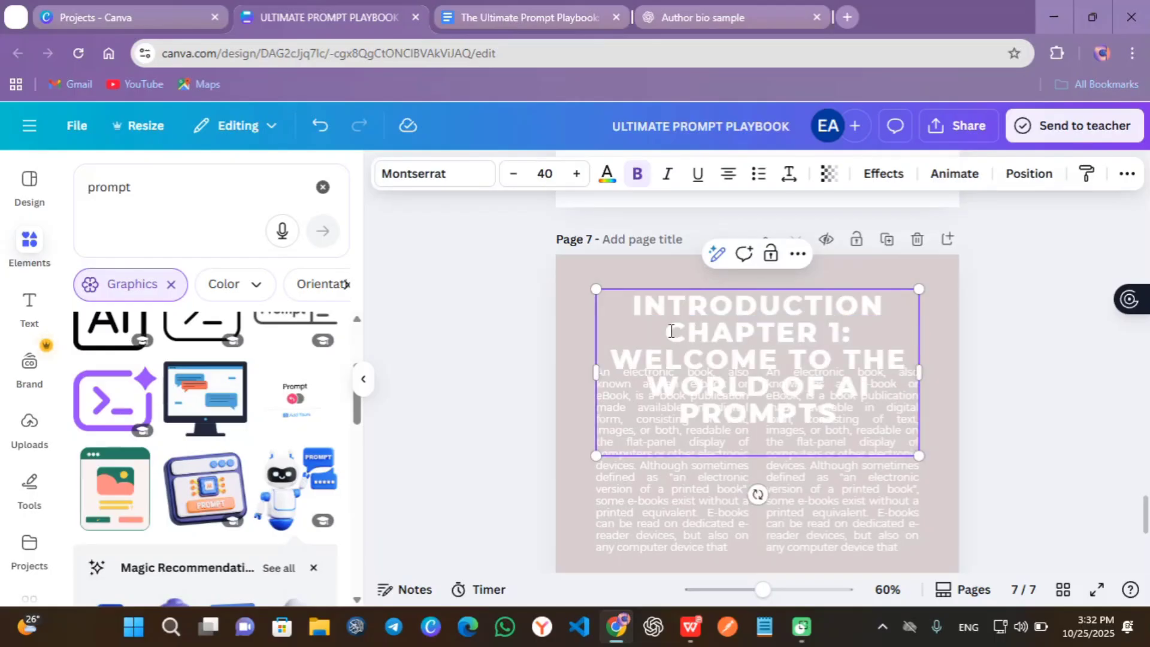
# - Remove INTRODUCTION from the title, shrink its font and widen it so CHAPTER 1: sits alone
pyautogui.click(654, 303)
pyautogui.hotkey('shift', 'End')
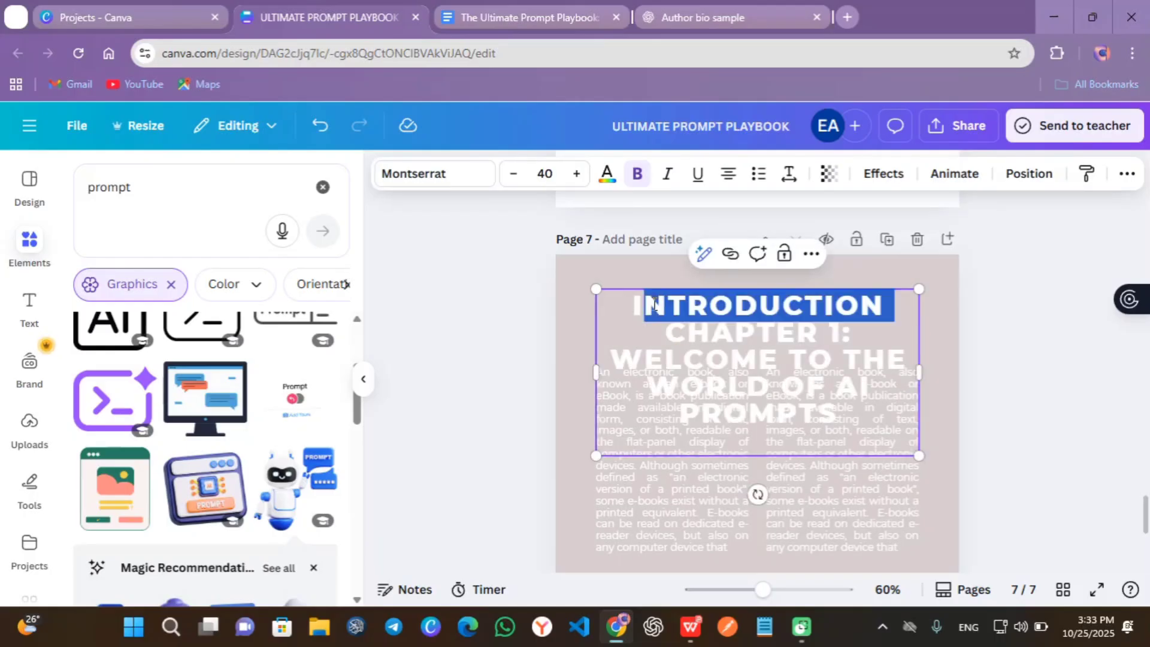
pyautogui.hotkey('ctrl', 'a')
pyautogui.write('CHAPTER 1: WELCOME TO THE WORLD OF AI PROMPTS')
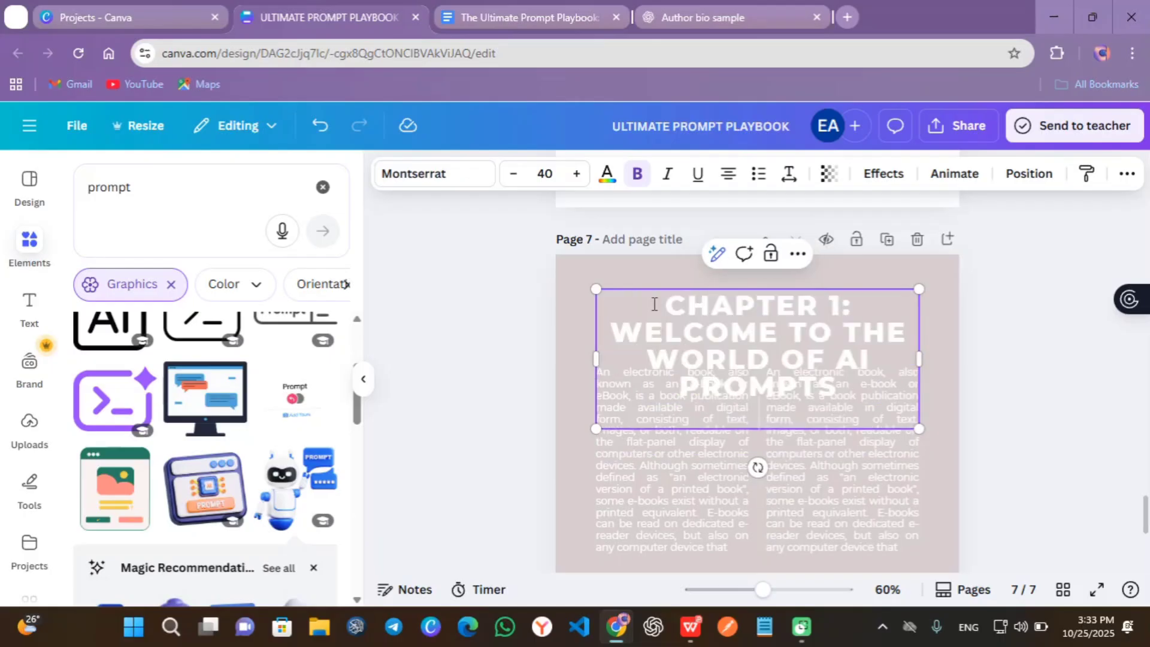
pyautogui.hotkey('ctrl', 'a')
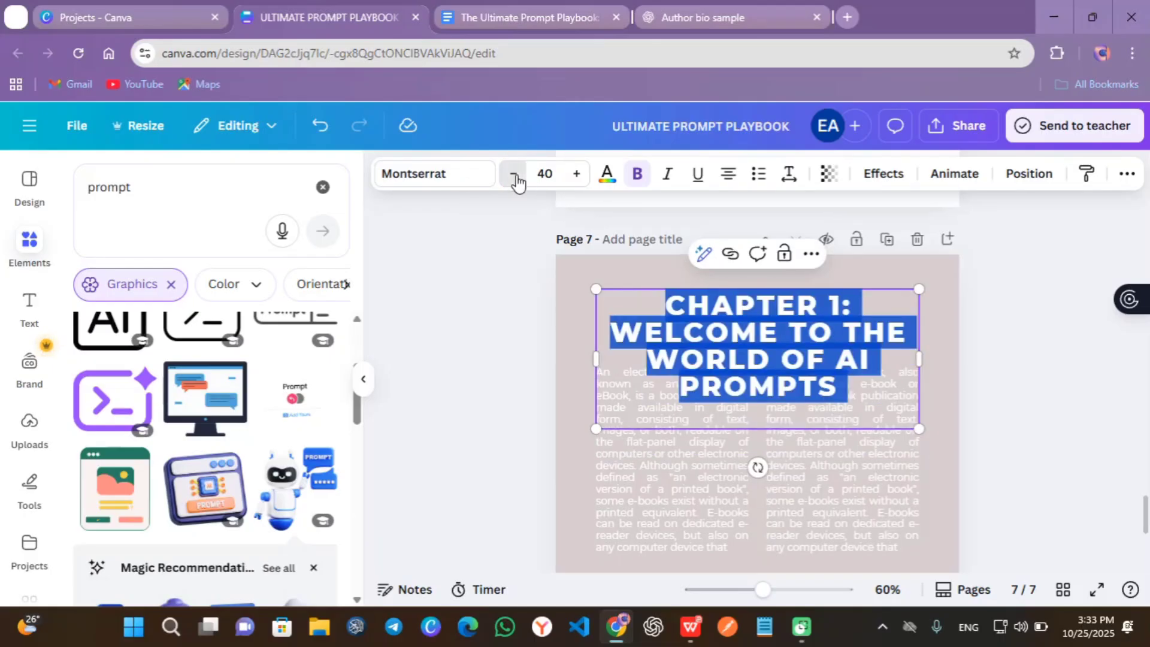
pyautogui.click(513, 173)
pyautogui.click(780, 305)
pyautogui.press('Return')
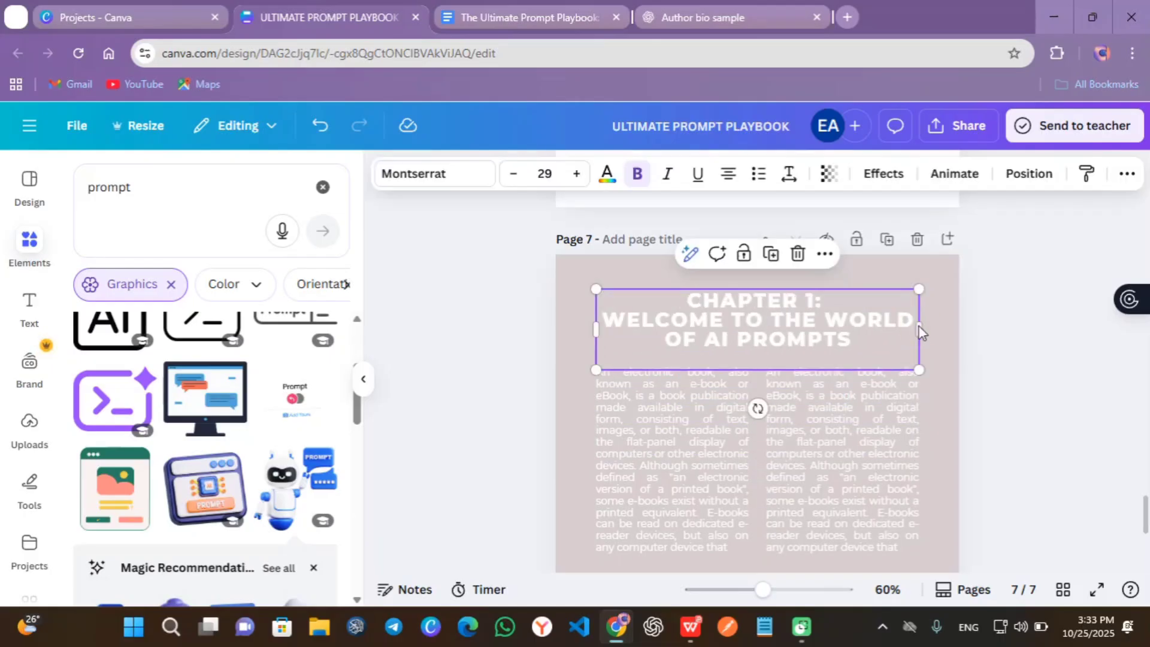
pyautogui.moveTo(919, 330); pyautogui.dragTo(928, 323)
# - Make the title and both text columns black
pyautogui.hotkey('ctrl', 'a')
pyautogui.click(729, 281)
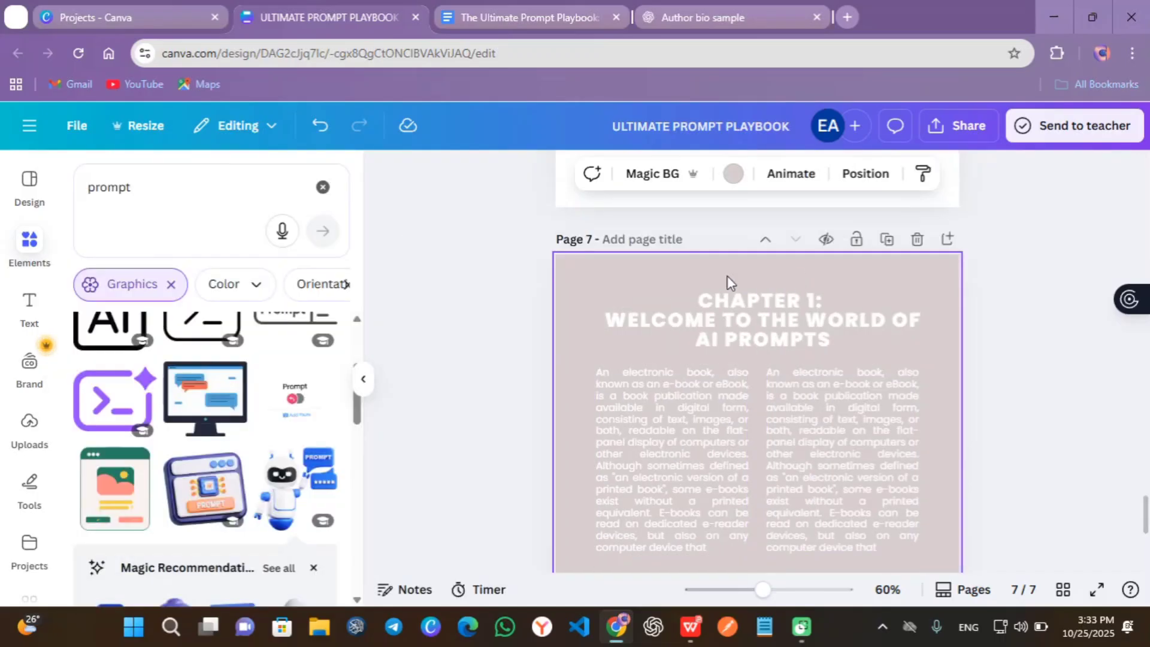
pyautogui.hotkey('ctrl', 'a')
pyautogui.click(677, 175)
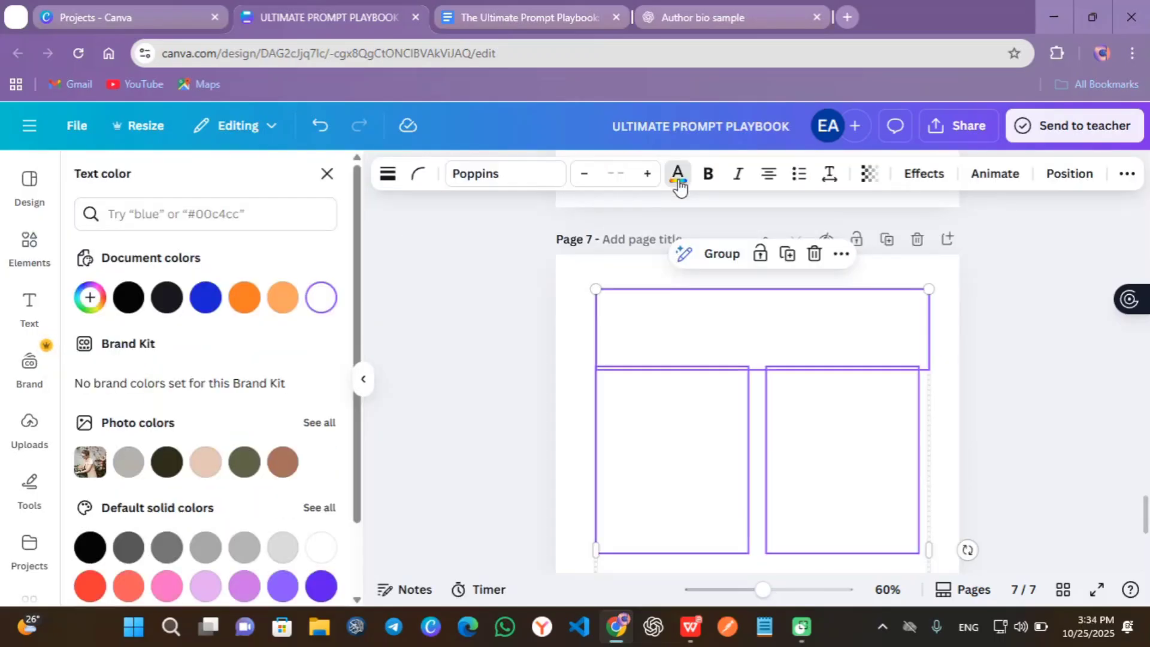
pyautogui.click(127, 303)
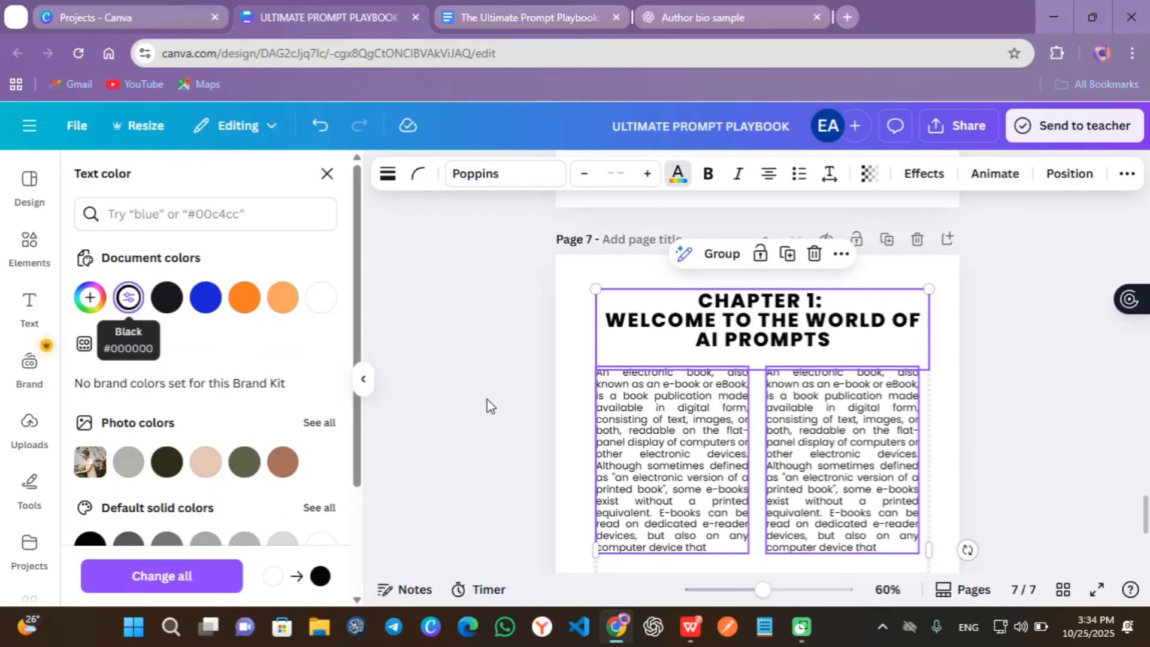
pyautogui.press('Escape')
# - Show all photo results for 'ai' and browse them for the robot image
pyautogui.click(876, 330)
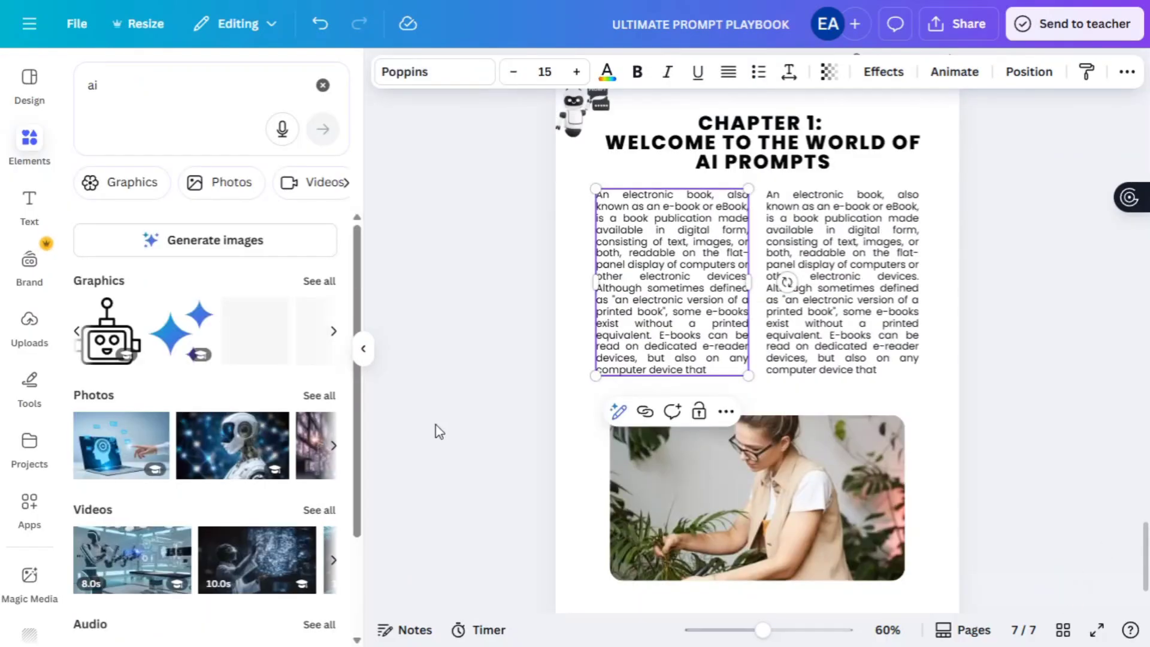
pyautogui.scroll(-1, 321, 324)
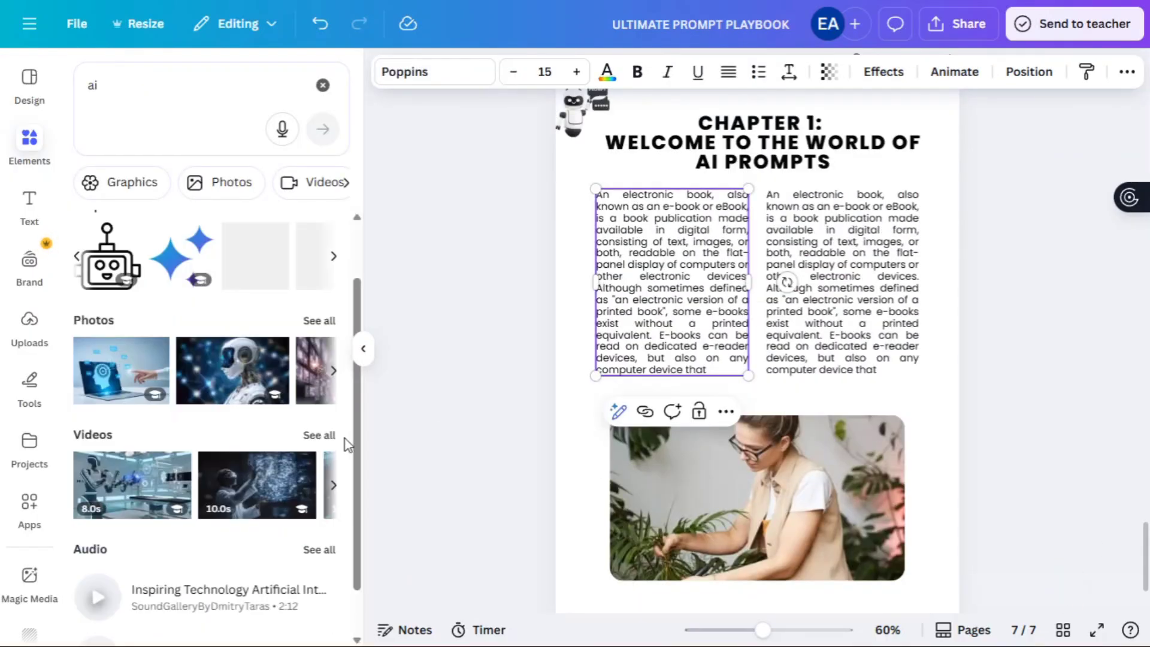
pyautogui.click(321, 325)
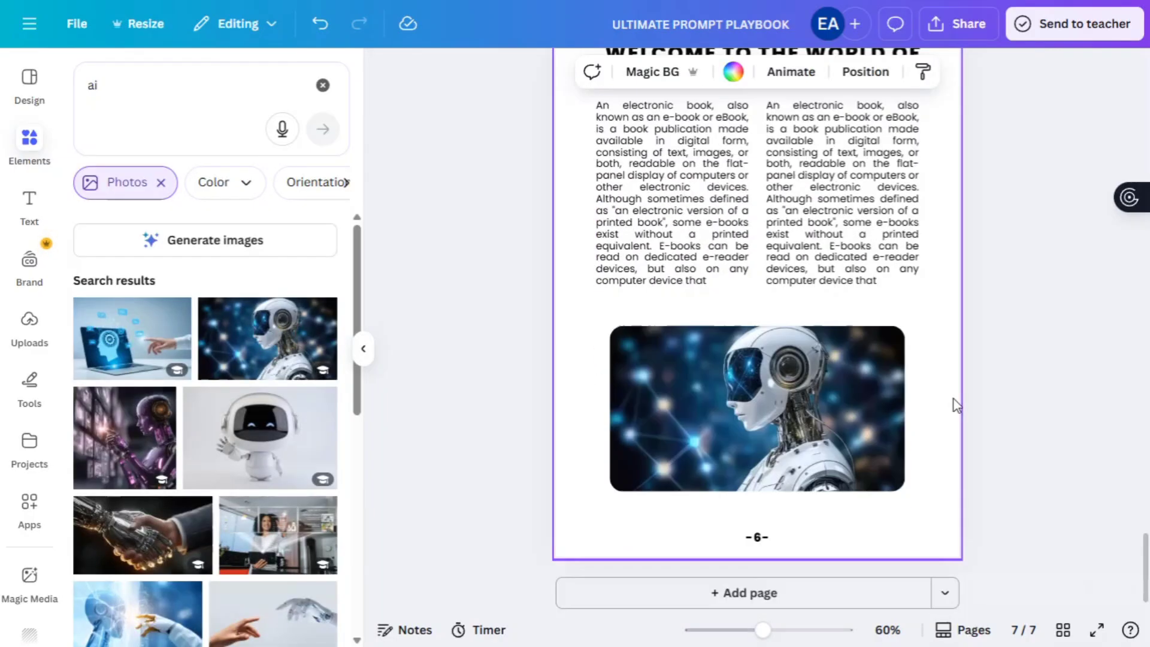
pyautogui.scroll(-5, 269, 508)
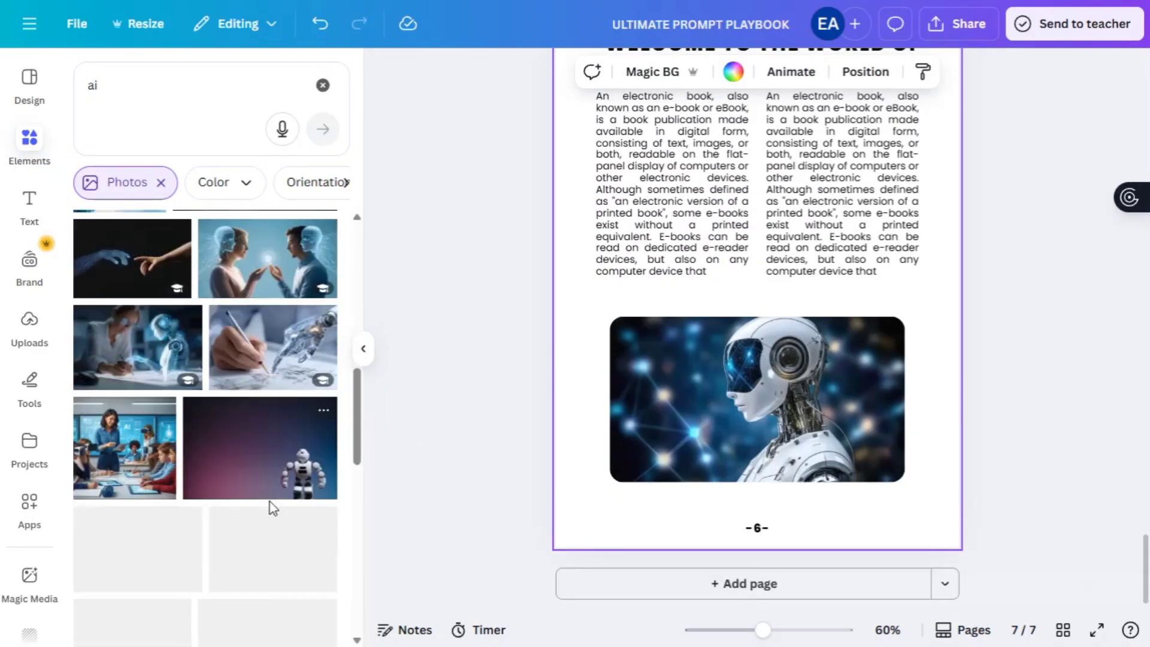
pyautogui.scroll(1, 957, 303)
pyautogui.scroll(4, 956, 304)
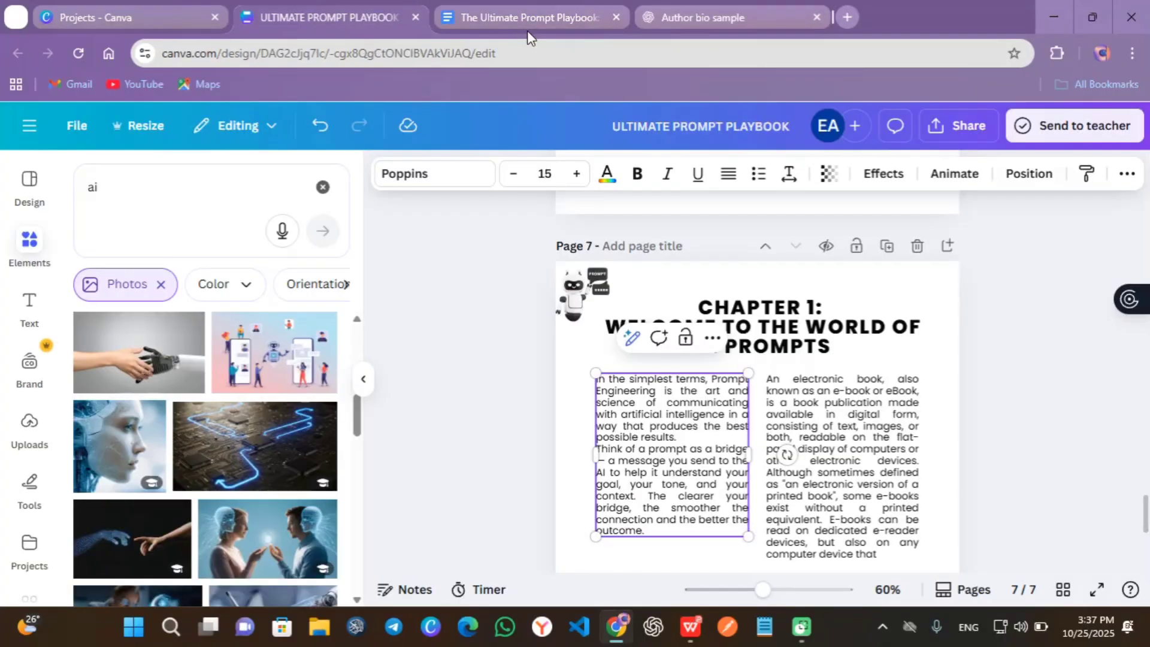
# - Copy the prompt examples from the Google Docs draft into page 7's left text column
pyautogui.click(522, 17)
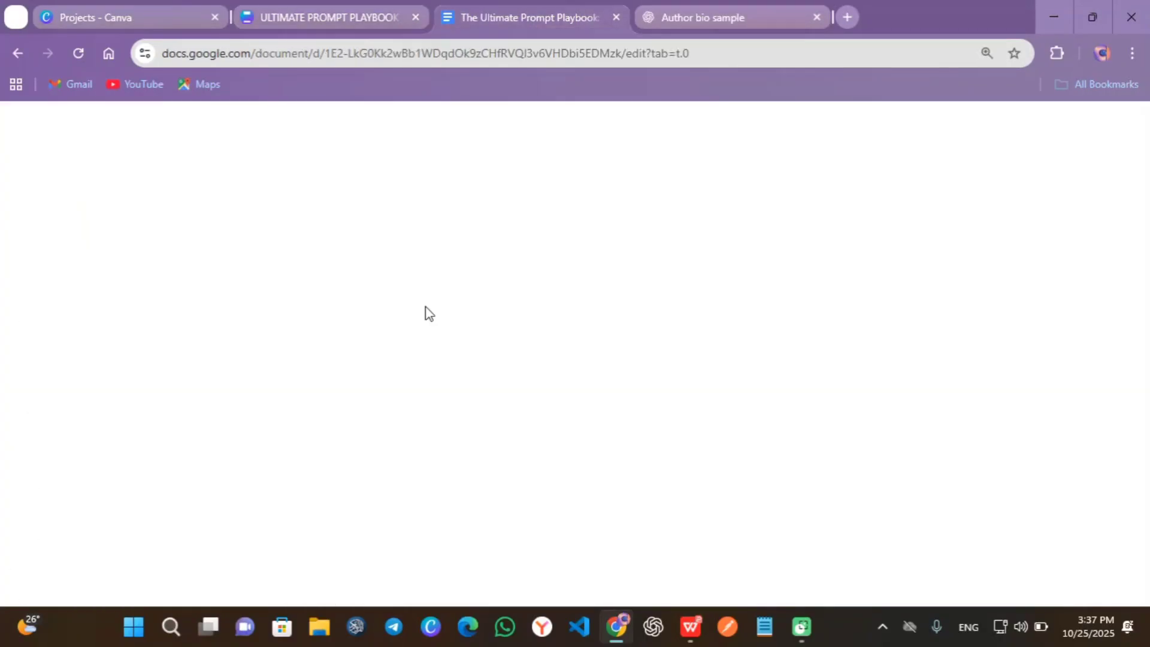
pyautogui.scroll(-2, 427, 313)
pyautogui.moveTo(226, 362); pyautogui.dragTo(596, 496)
pyautogui.click(374, 20)
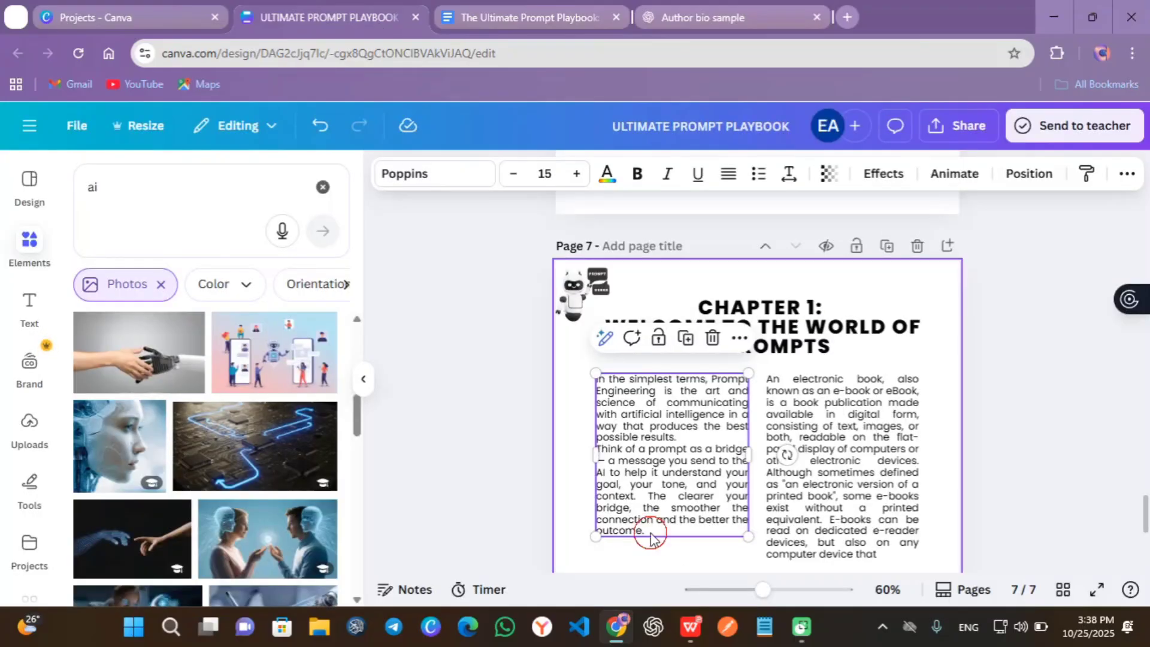
pyautogui.scroll(-2, 616, 335)
pyautogui.click(1132, 52)
pyautogui.click(1132, 392)
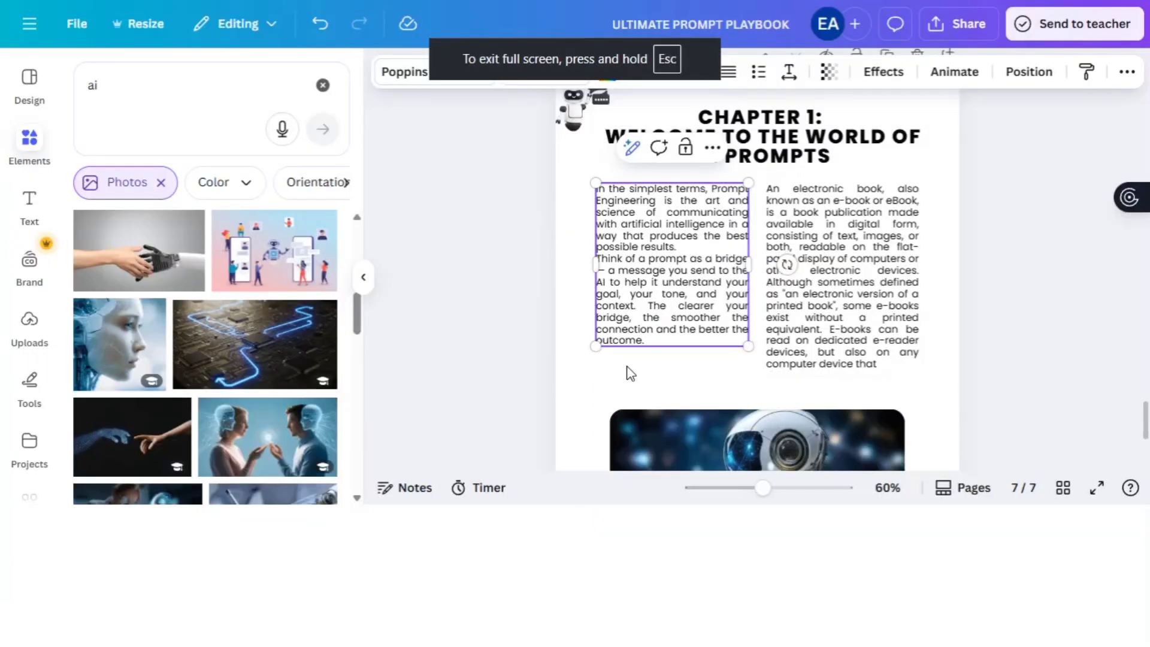
pyautogui.write('A prompt can be as simple as: "Write me a short poem about sunrise." Or as advanced as: "Act as a professional scriptwriter and write a 60-second emotional script for a brand ad about hope and resilience.')
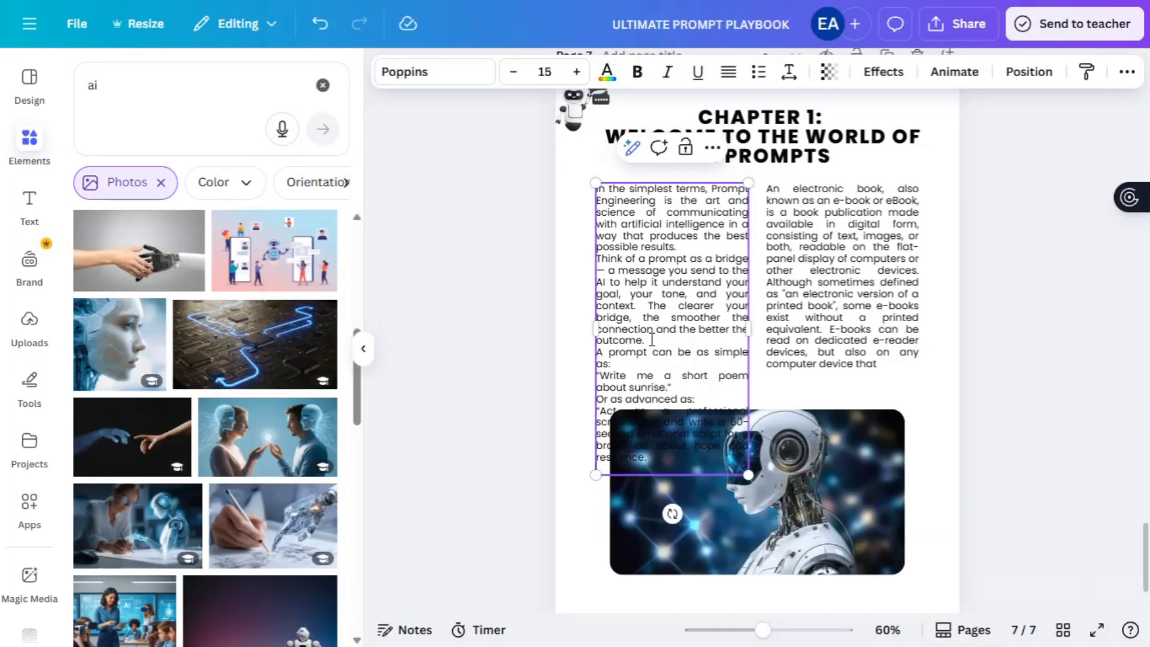
# - Shrink the robot photo slightly and move it lower on the page
pyautogui.scroll(-2, 652, 340)
pyautogui.click(715, 472)
pyautogui.moveTo(610, 317); pyautogui.dragTo(636, 331)
pyautogui.moveTo(710, 460); pyautogui.dragTo(713, 487)
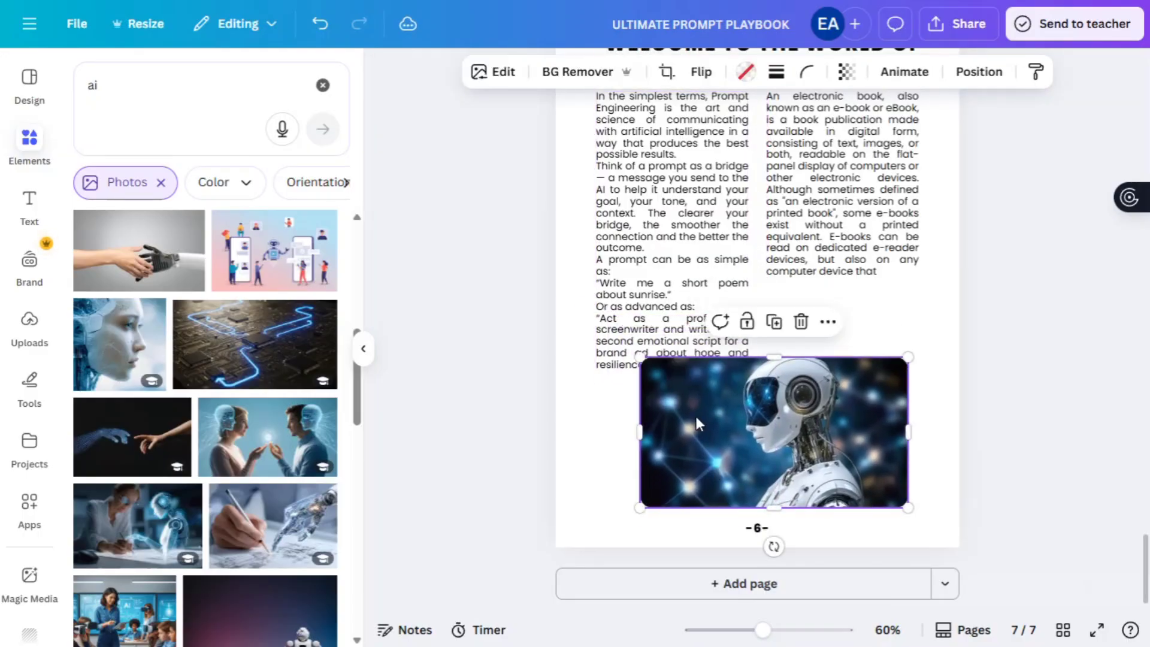
# - Join the left column's broken lines and bold the sunrise poem example
pyautogui.click(599, 258)
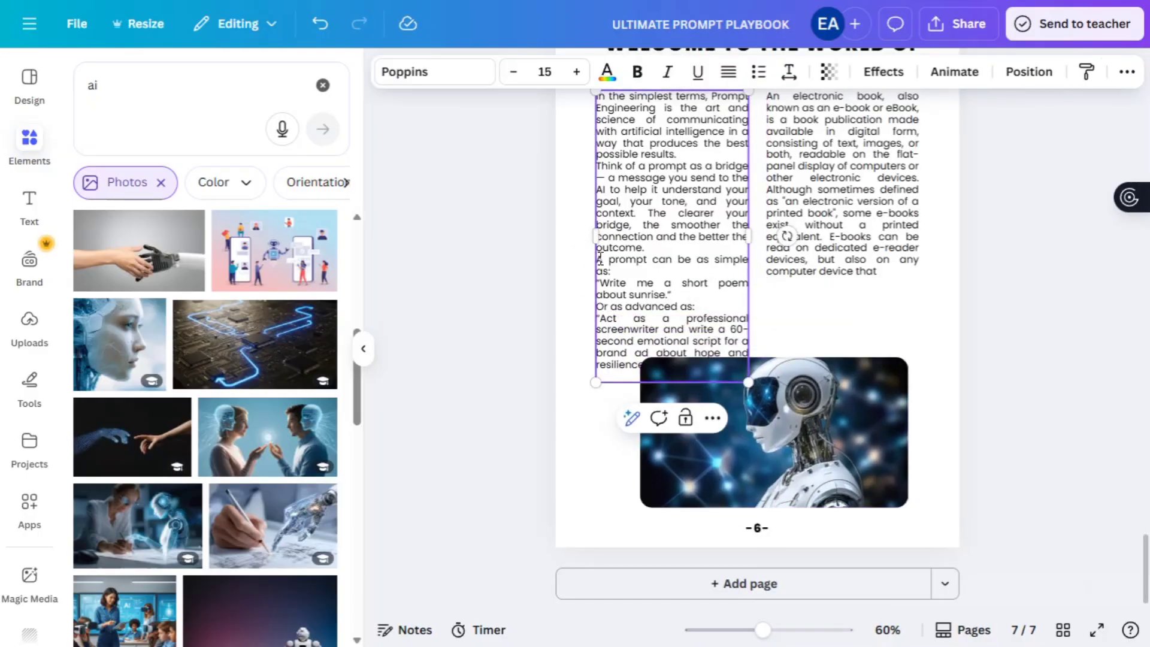
pyautogui.press('BackSpace')
pyautogui.moveTo(598, 270); pyautogui.dragTo(669, 283)
pyautogui.hotkey('ctrl', 'b')
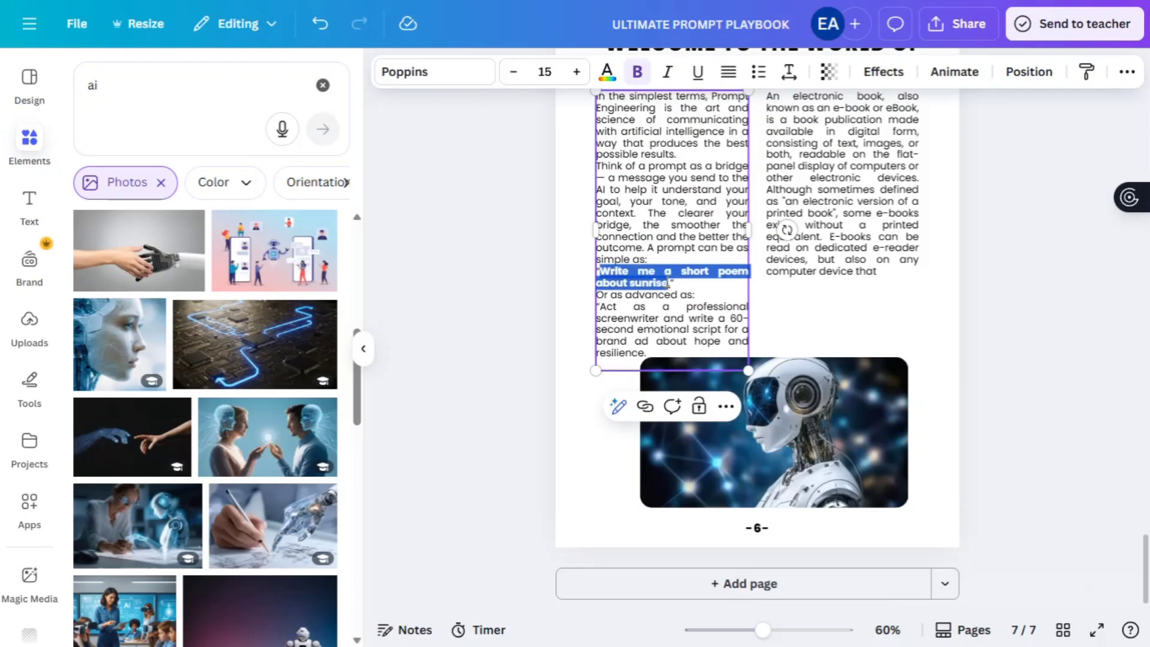
pyautogui.click(599, 295)
pyautogui.press('BackSpace')
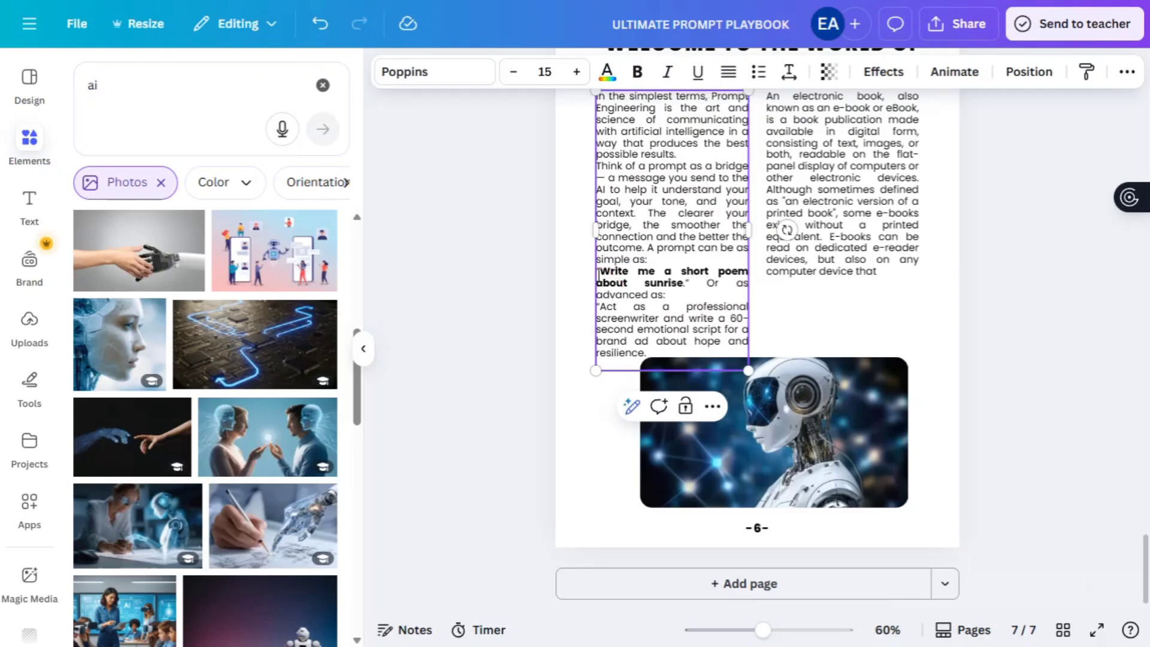
pyautogui.press('BackSpace')
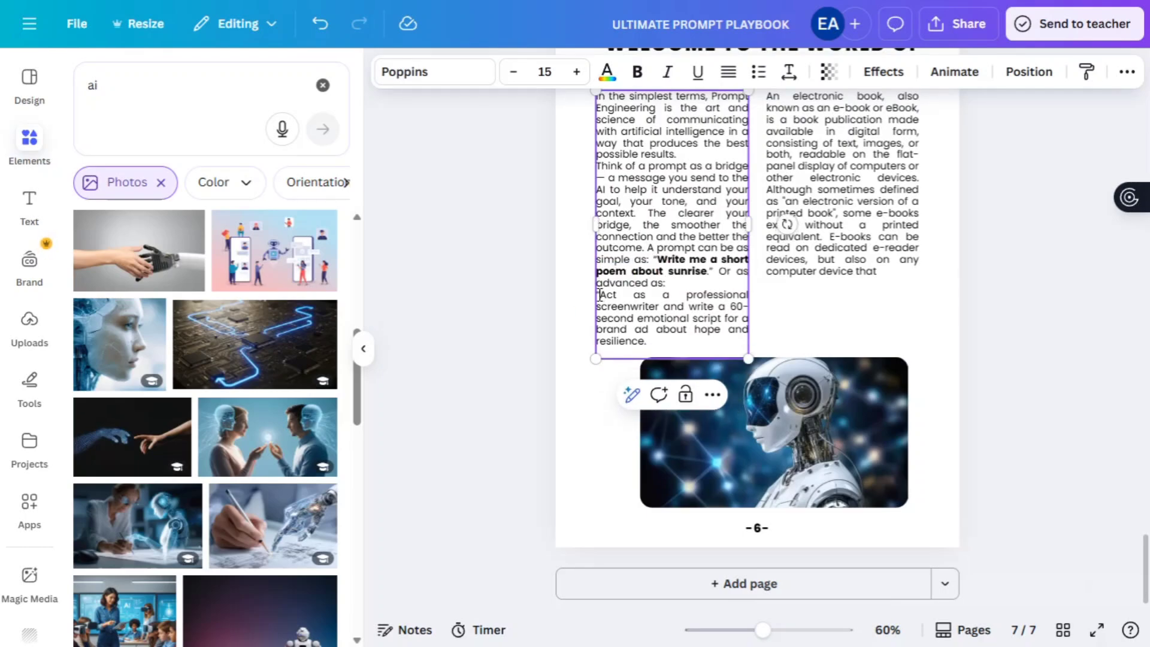
pyautogui.press('BackSpace')
# - Replace the right column's text with the second-example paragraphs from the draft
pyautogui.hotkey('alt', 'Tab')
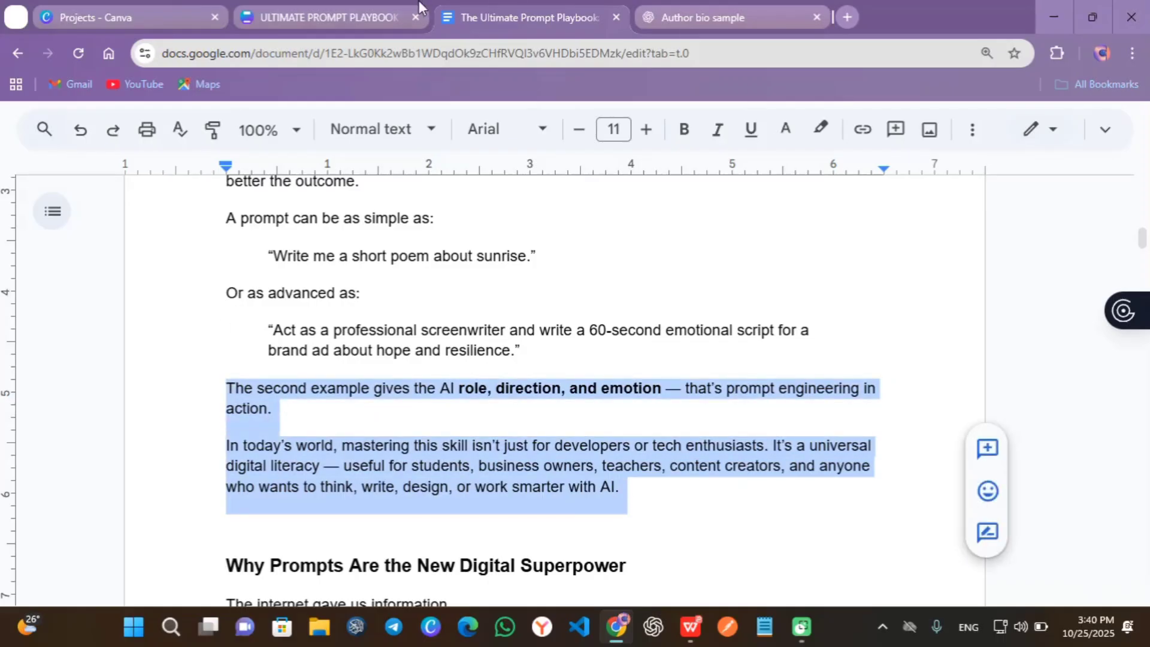
pyautogui.click(418, 7)
pyautogui.click(1131, 53)
pyautogui.click(1121, 388)
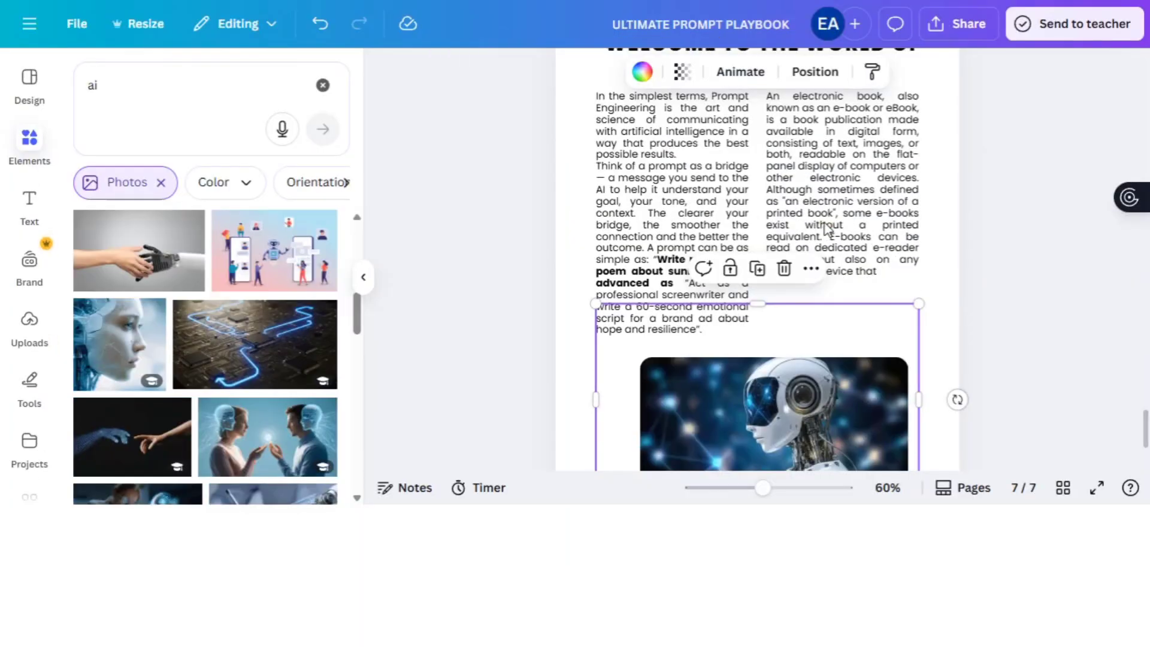
pyautogui.doubleClick(826, 226)
pyautogui.write("The second example gives the AI role, direction, and emotion — that's prompt engineering in action. In today's world, mastering this skill isn't just for developers or tech enthusiasts. It's a universal digital literacy — useful for students, business owners, teachers, content creators, and anyone who wants to think, write, design, or work smarter with AI.")
pyautogui.click(1018, 250)
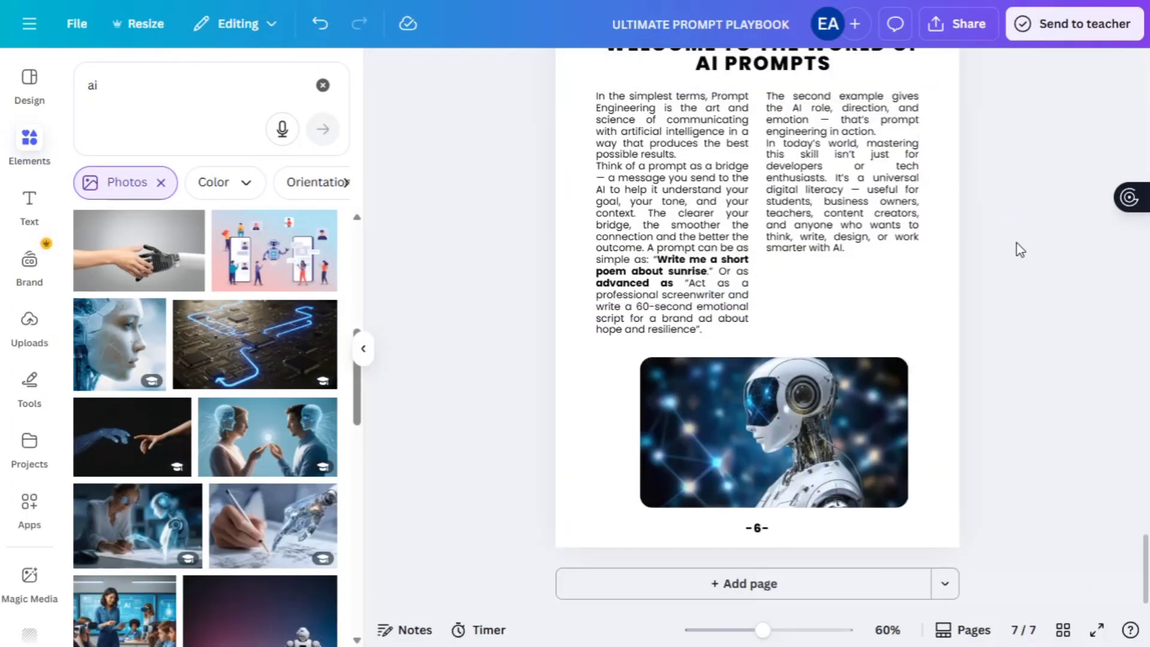
# - Nudge the robot photo into place and edit the page number to 7
pyautogui.scroll(2, 1017, 239)
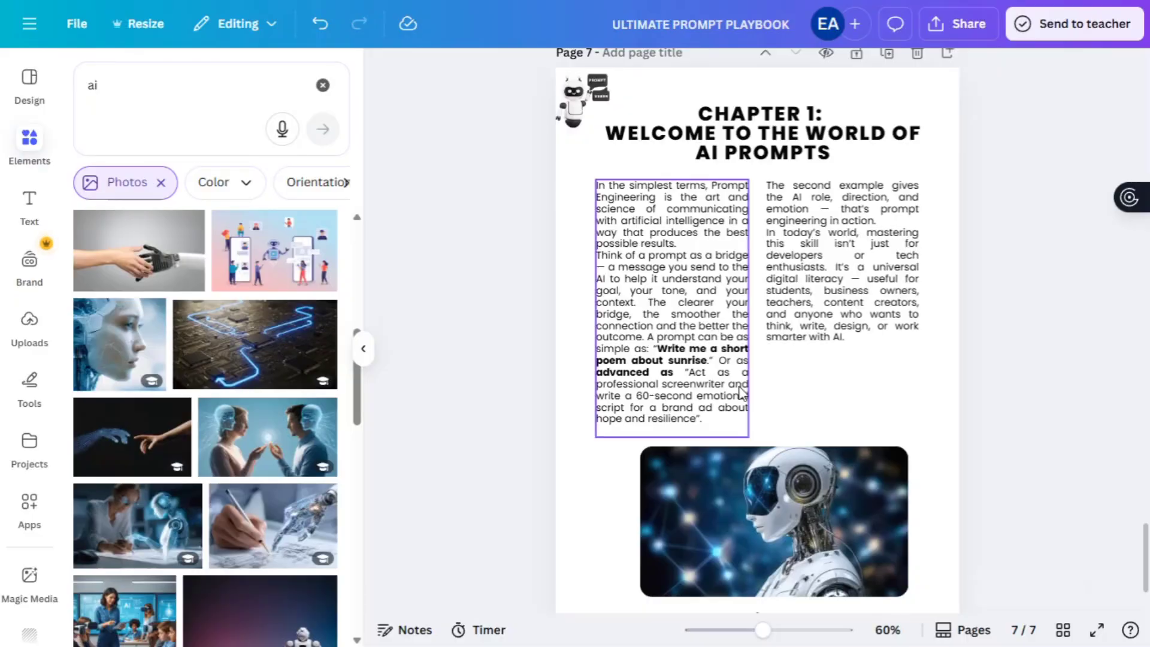
pyautogui.scroll(-1, 671, 390)
pyautogui.click(641, 415)
pyautogui.moveTo(639, 413); pyautogui.dragTo(622, 405)
pyautogui.scroll(-1, 1025, 365)
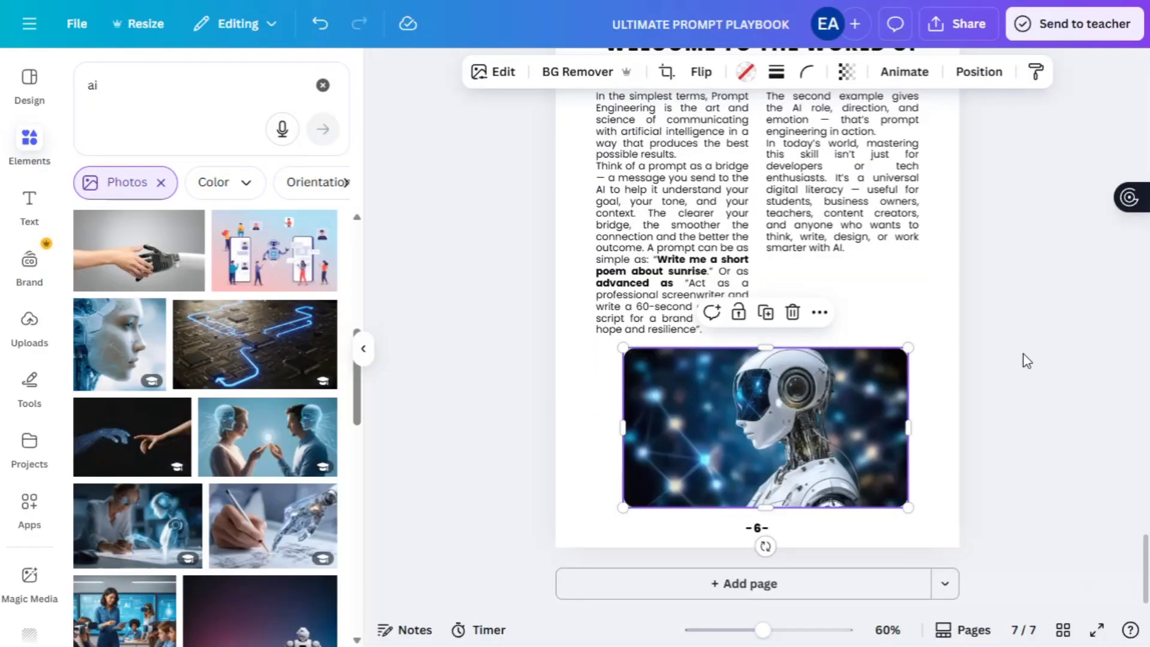
pyautogui.click(759, 526)
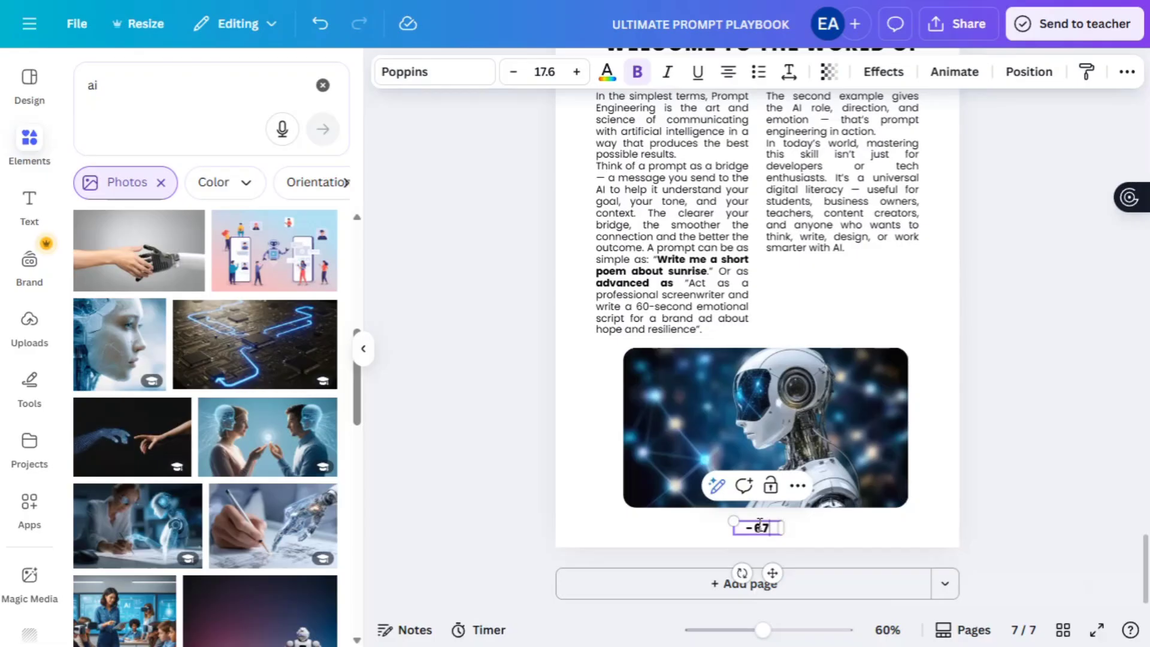
pyautogui.click(968, 473)
pyautogui.scroll(1, 970, 475)
# - Download the ten-page playbook as a PDF, ULTIMATE PROMPT PLAYBOOK.pdf
pyautogui.scroll(-3, 969, 475)
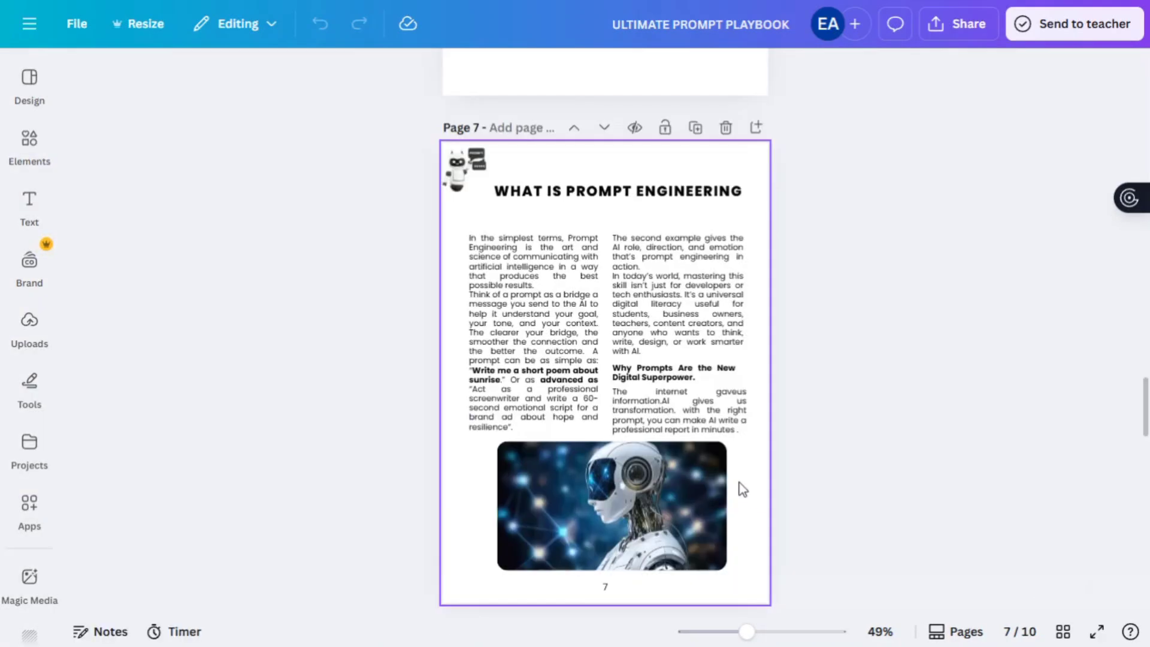
pyautogui.scroll(-15, 740, 487)
pyautogui.scroll(-5, 740, 487)
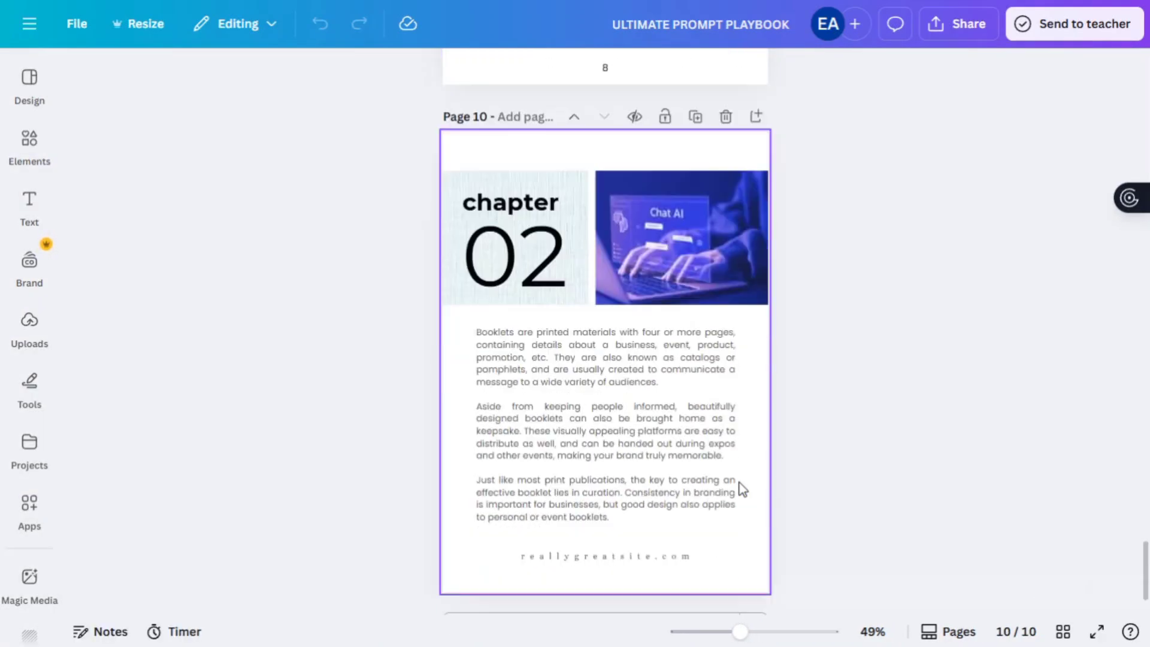
pyautogui.scroll(2, 740, 488)
pyautogui.scroll(-2, 718, 509)
pyautogui.scroll(20, 827, 470)
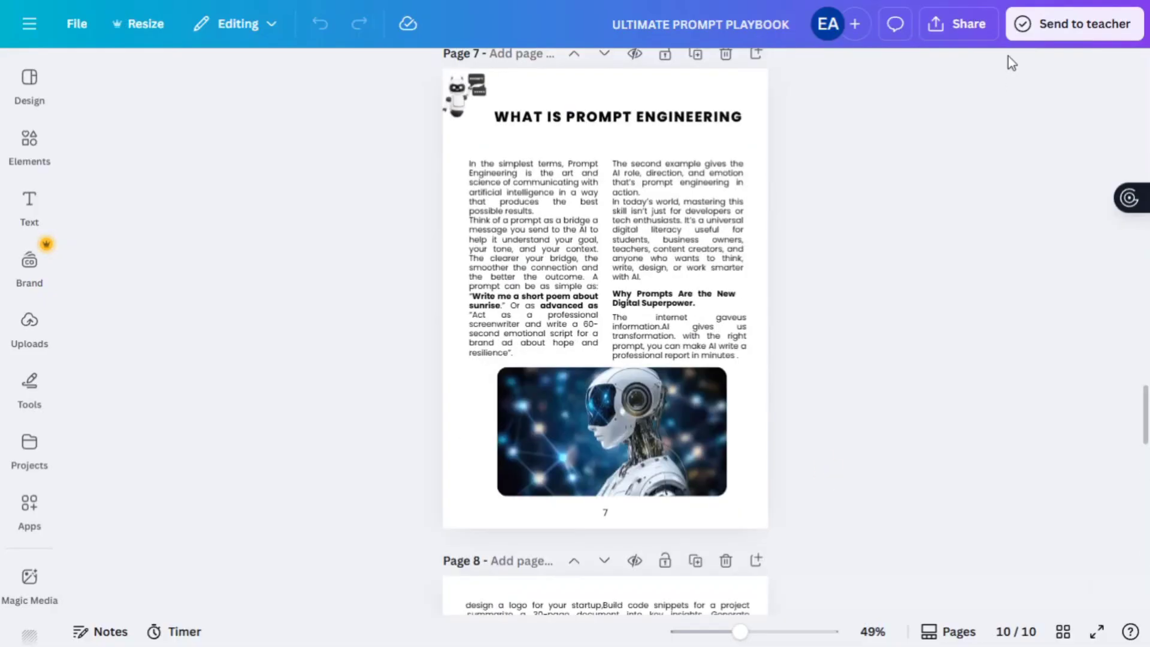
pyautogui.click(935, 31)
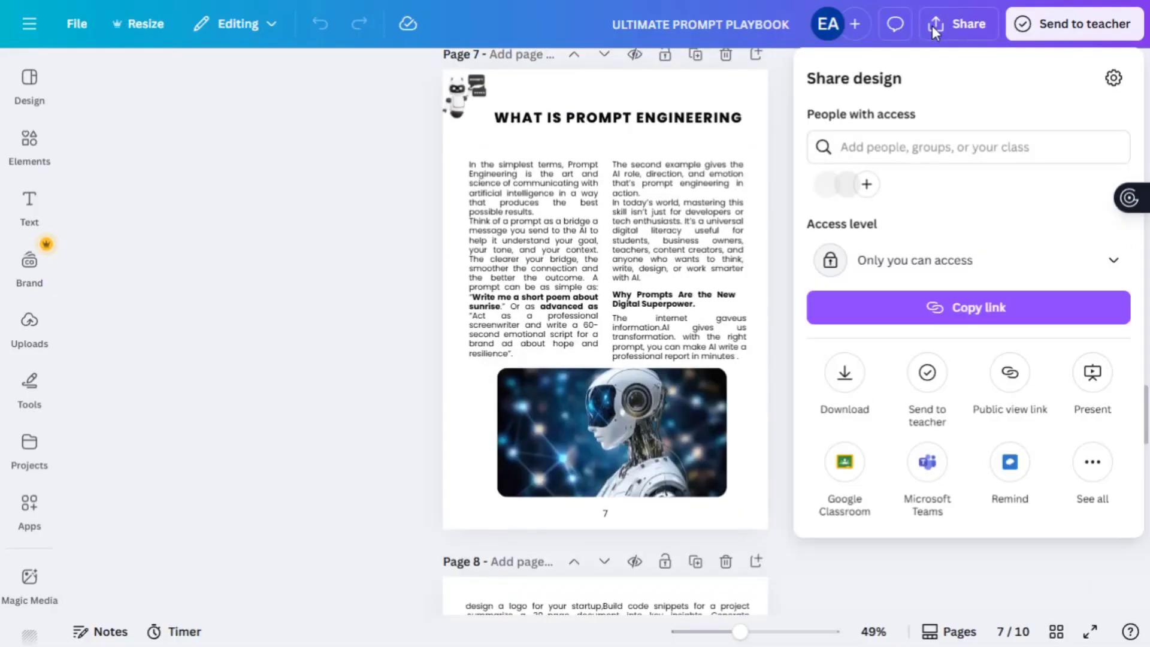
pyautogui.click(861, 377)
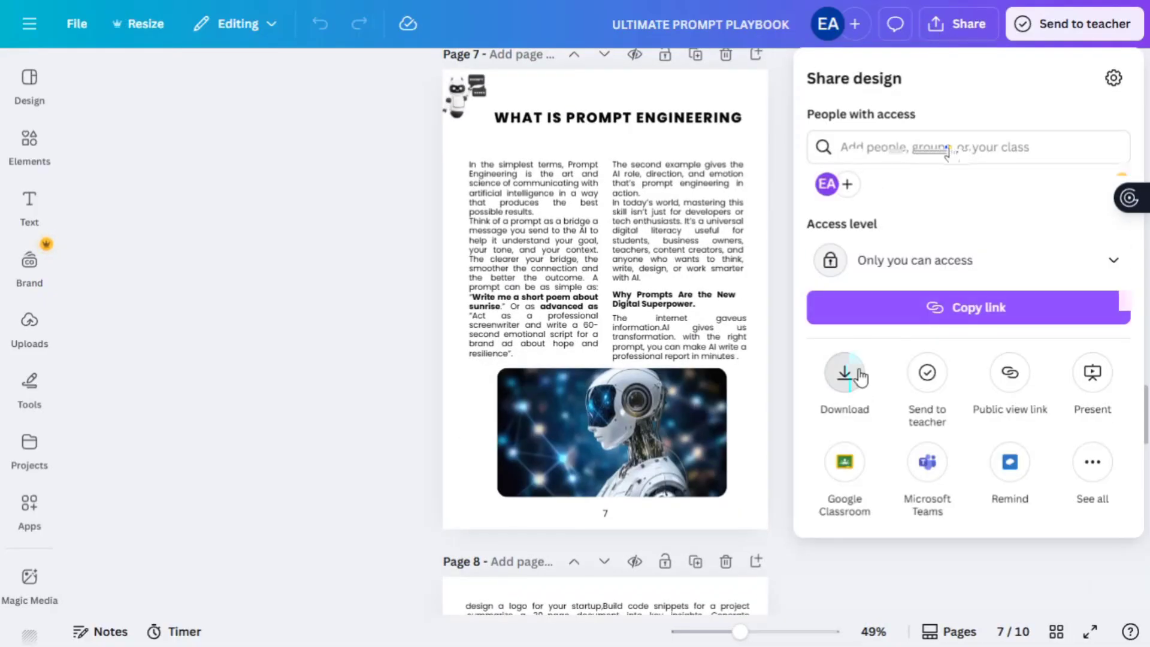
pyautogui.click(875, 419)
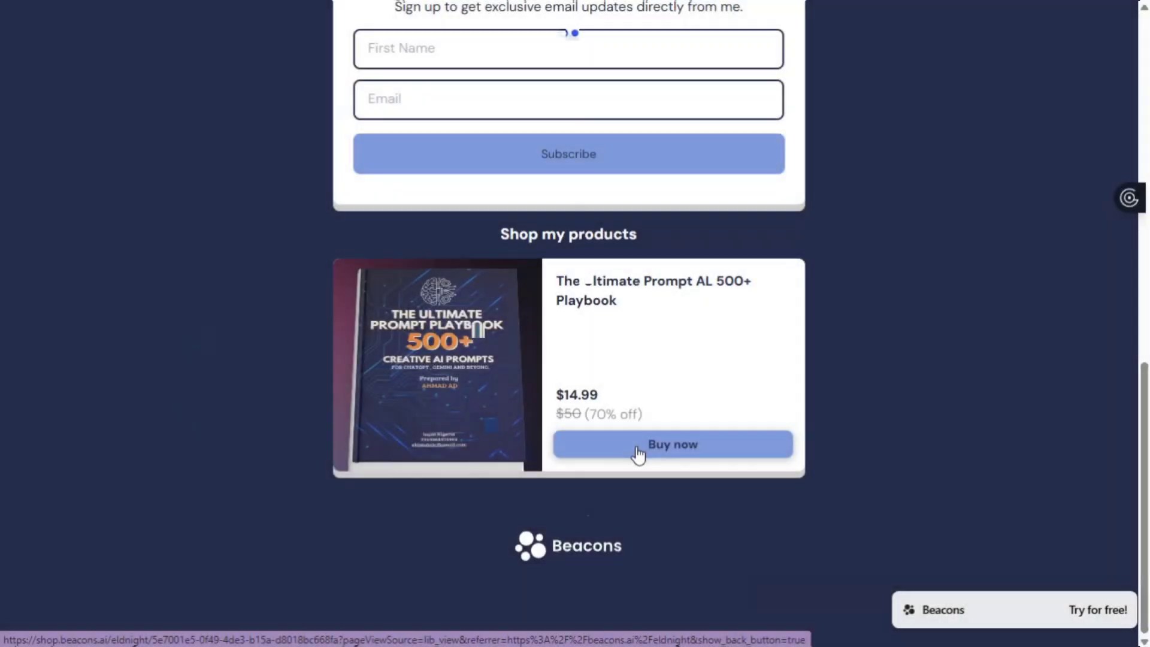
# - Open the playbook's $14.99 product page from its Beacons shop listing
pyautogui.click(638, 455)
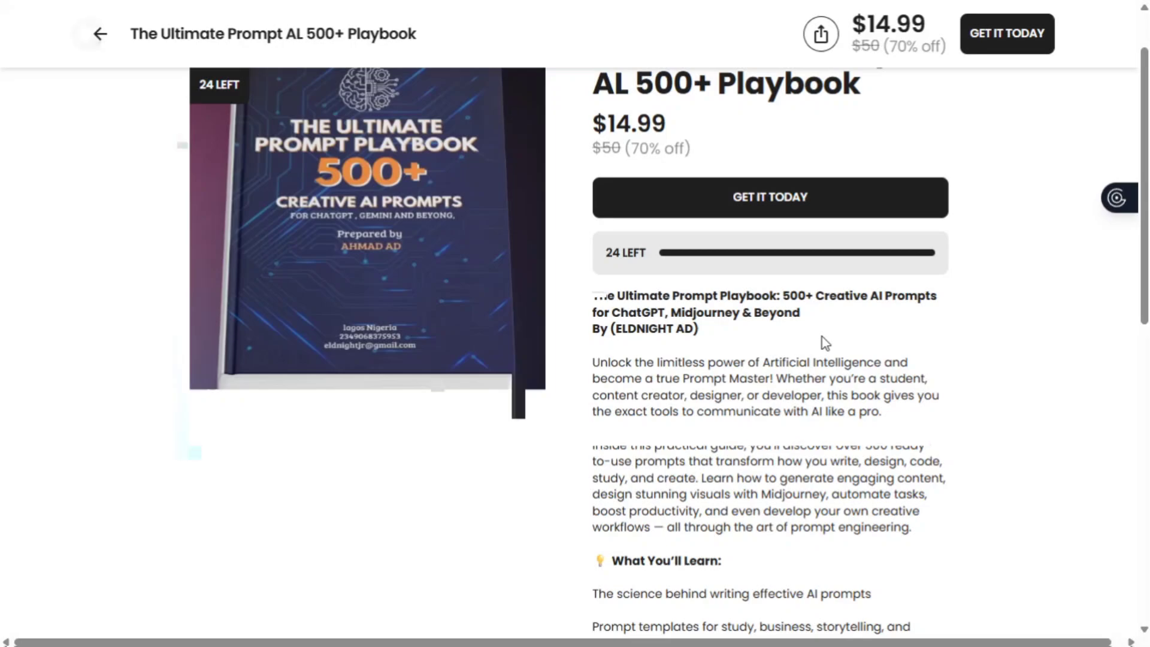